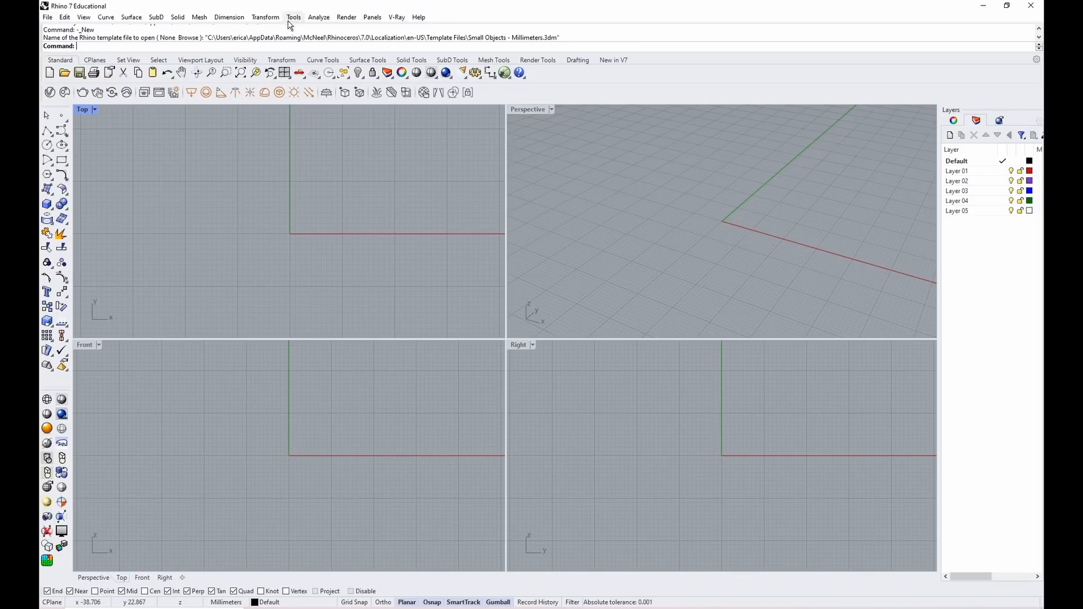
Look over the file, curve, dimension and transform commands, plus the construction-plane and view-setting tool sets
left_click(48, 17)
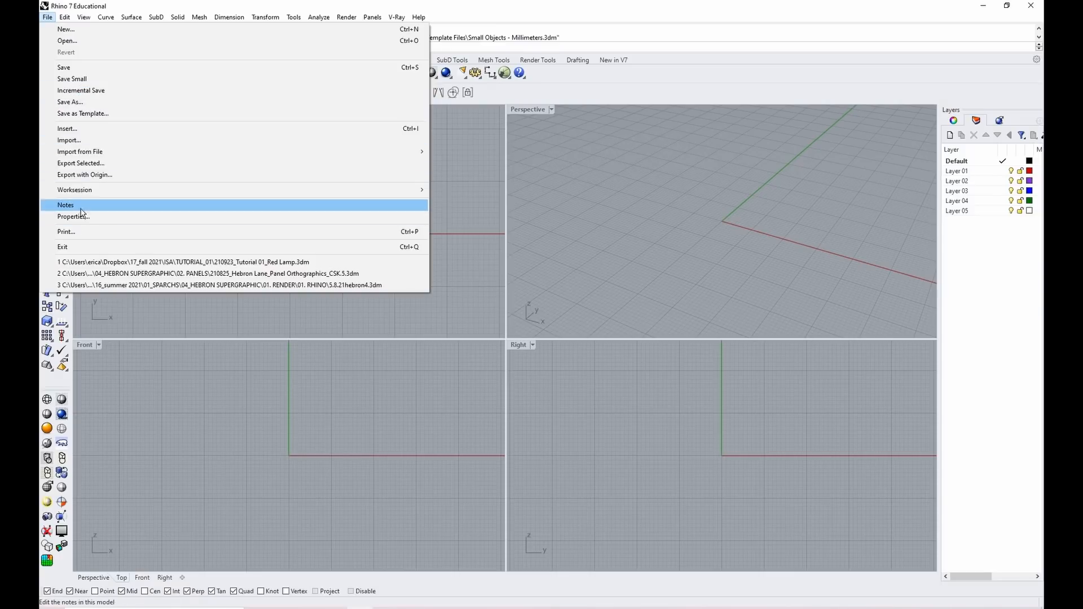
left_click(104, 20)
left_click(104, 19)
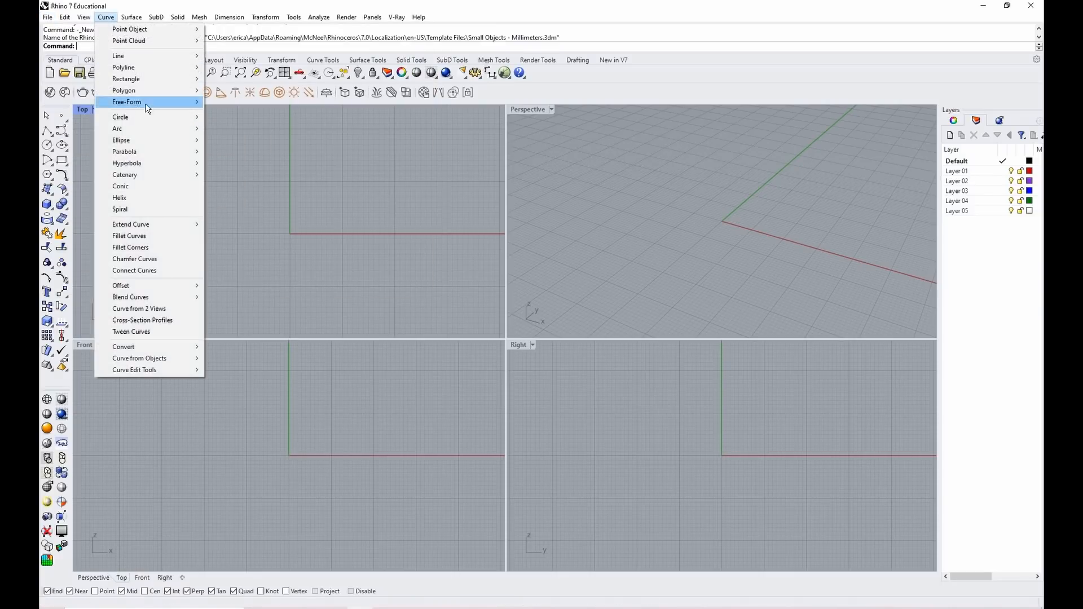
mouse_move(112, 165)
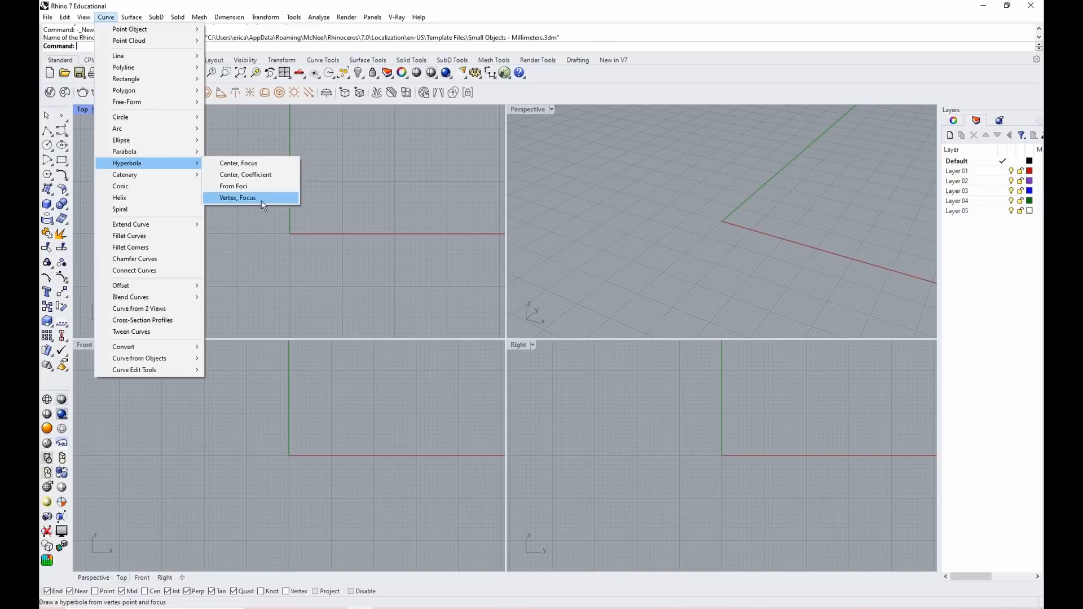
mouse_move(229, 17)
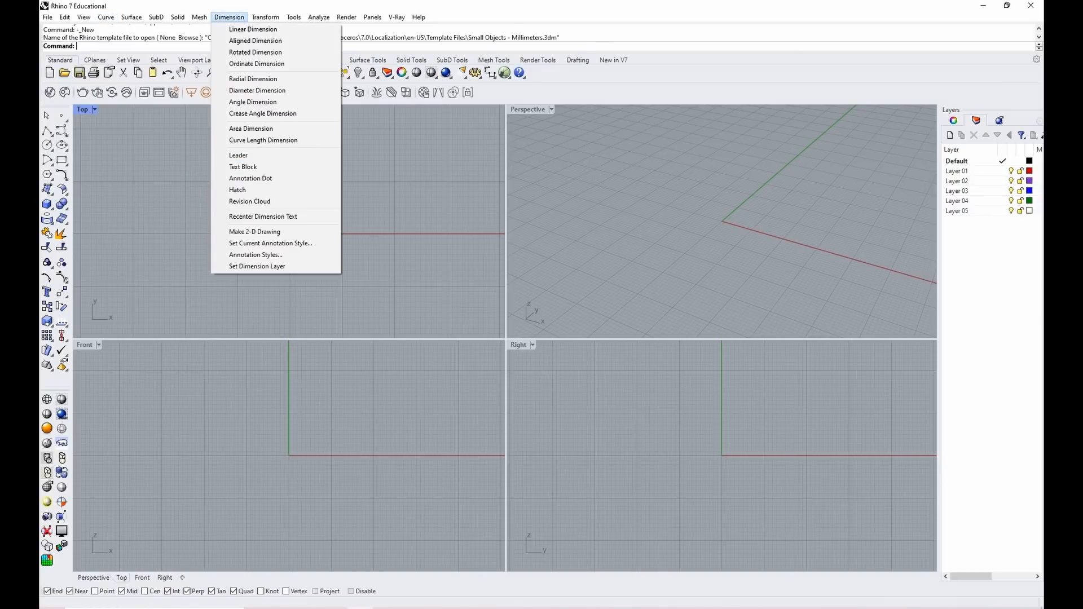
mouse_move(266, 17)
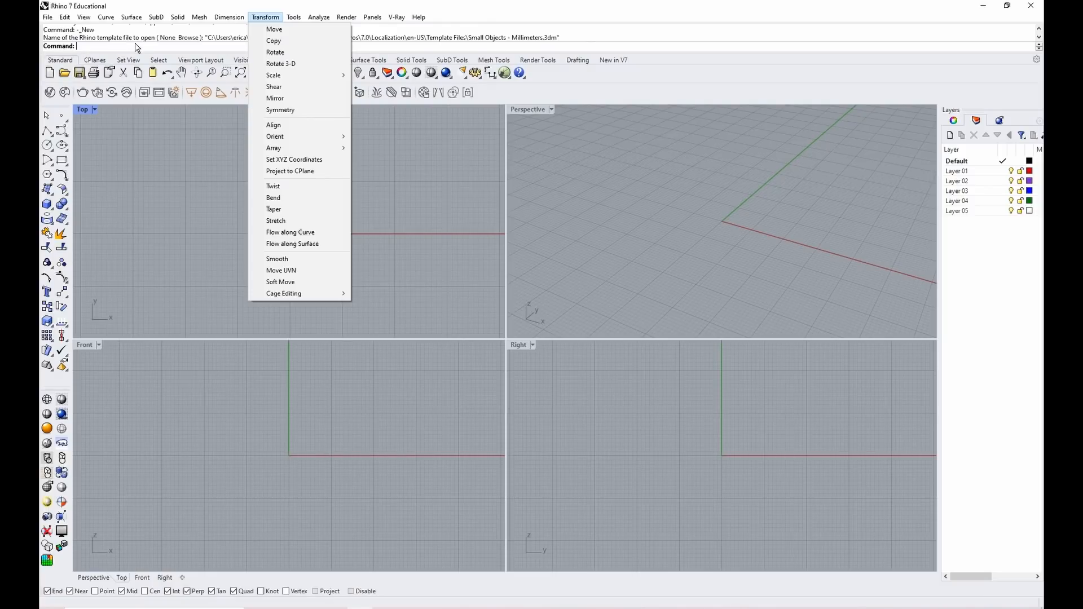
left_click(129, 196)
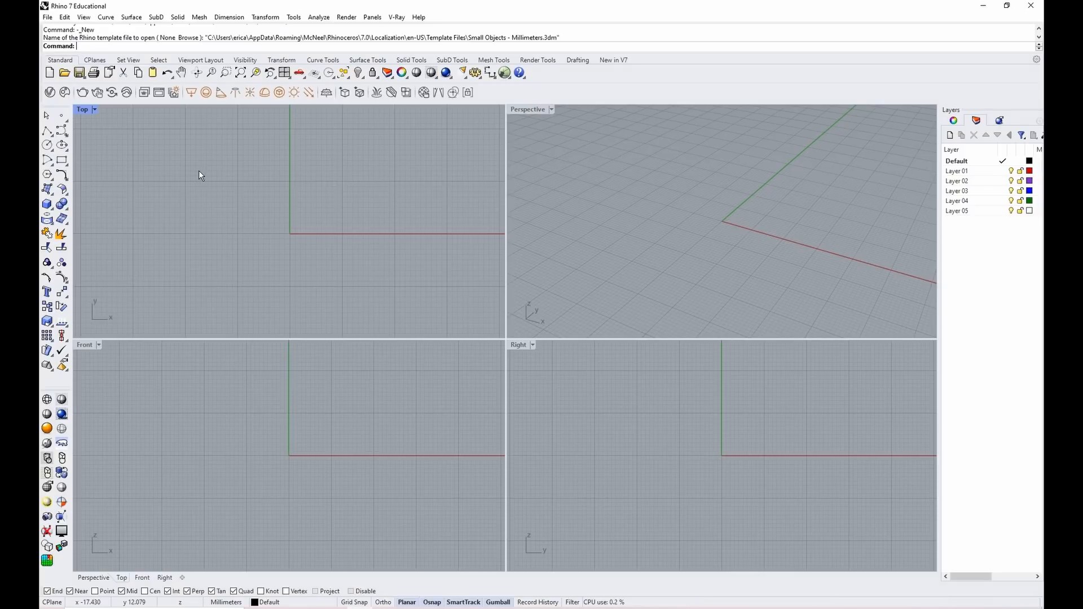
left_click(86, 61)
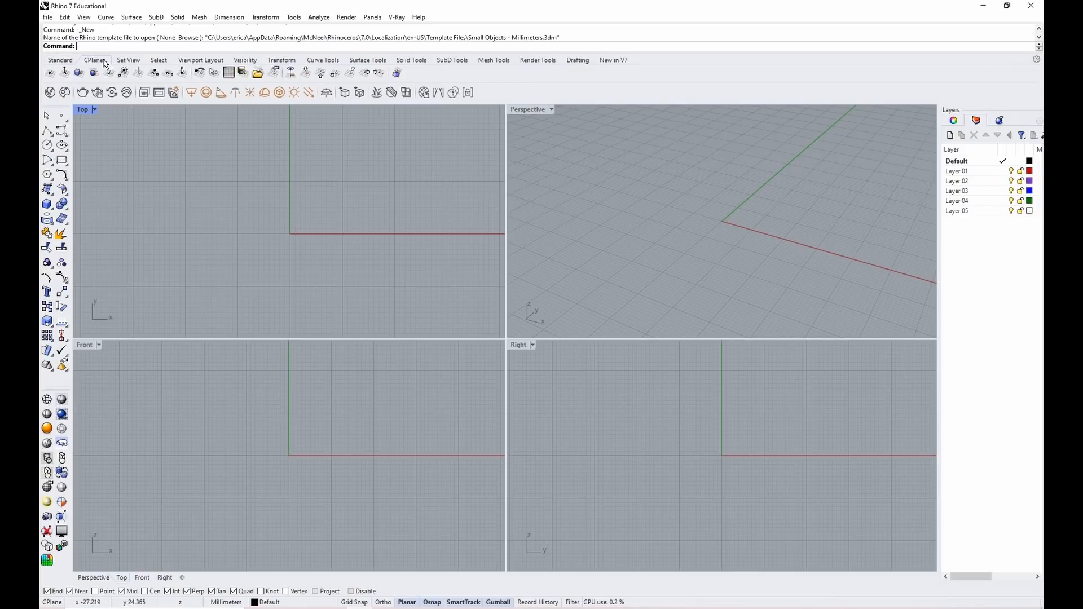
left_click(123, 60)
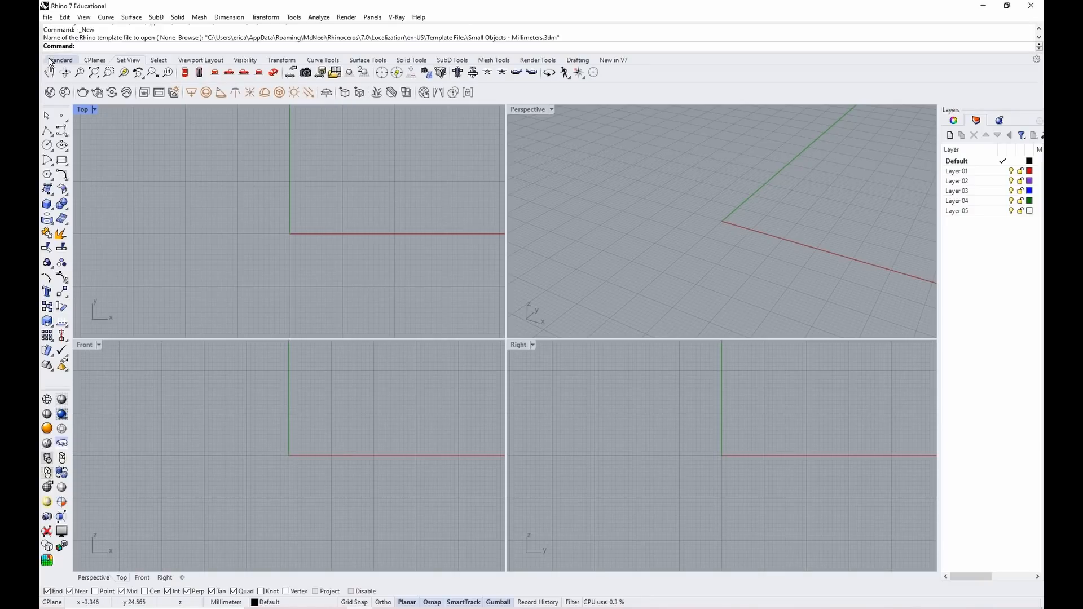
type("line")
key("Return")
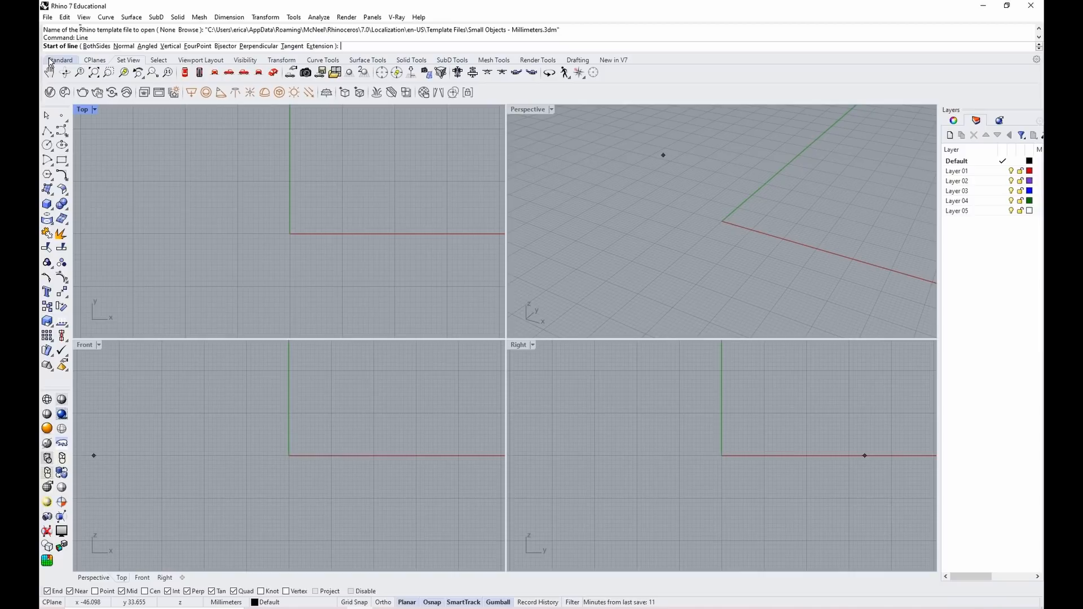
left_click(203, 216)
key("Escape")
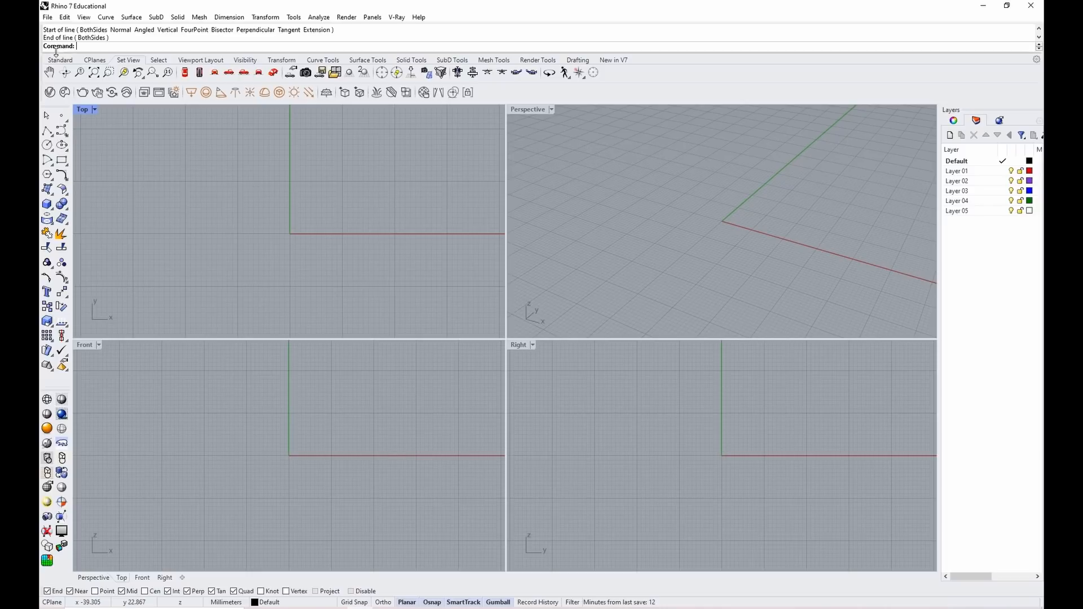
Review the earlier entries in the command history
scroll(110, 37, "up", 5)
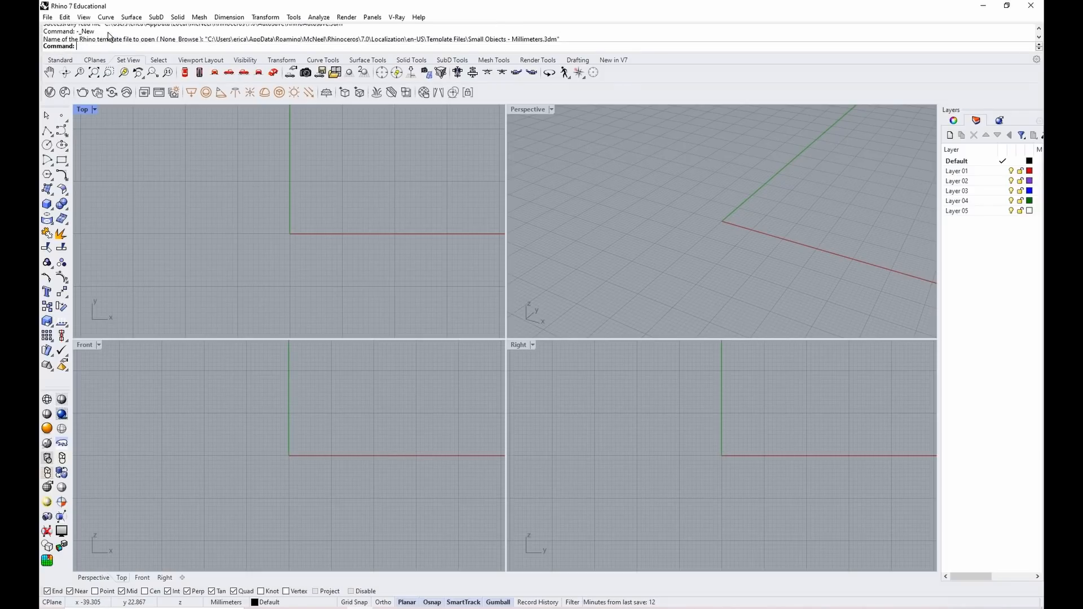
scroll(110, 38, "down", 3)
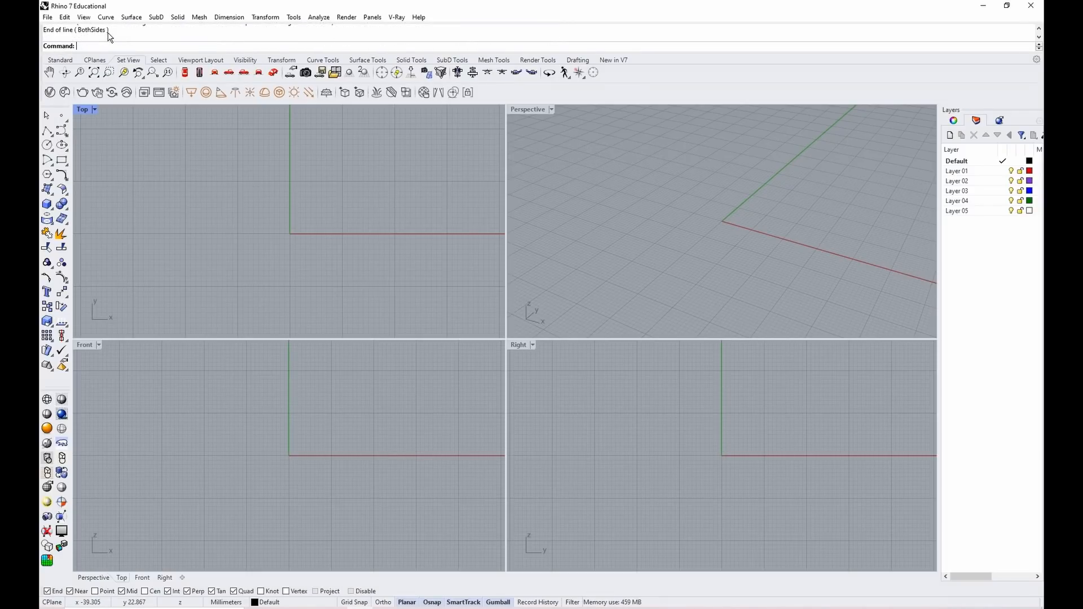
scroll(109, 34, "up", 3)
scroll(106, 34, "down", 5)
scroll(107, 34, "up", 5)
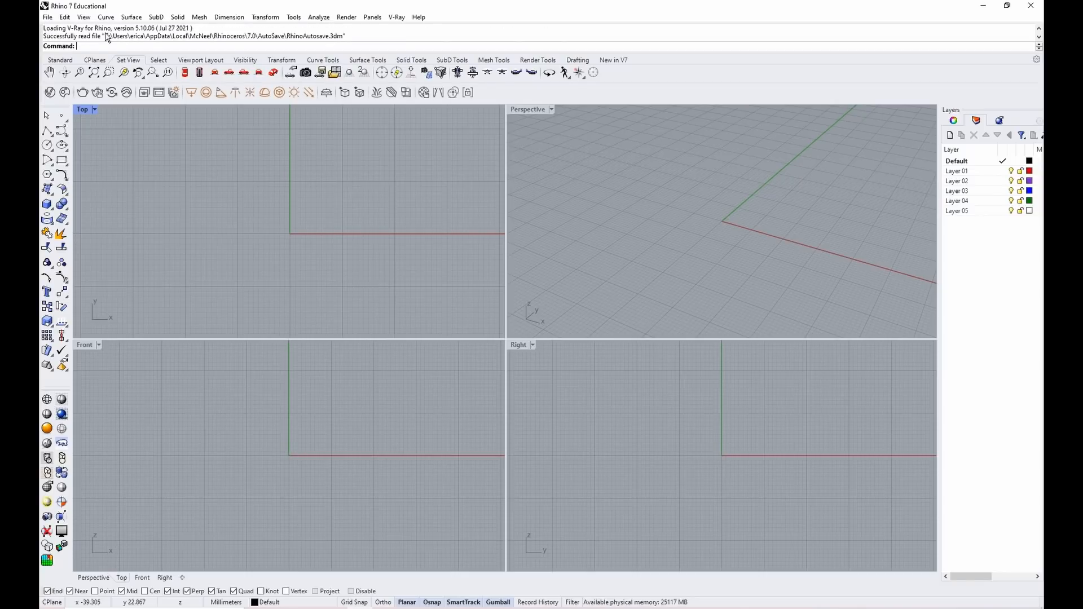
mouse_move(111, 53)
left_mouse_down()
mouse_move(110, 110)
mouse_move(117, 49)
left_mouse_up()
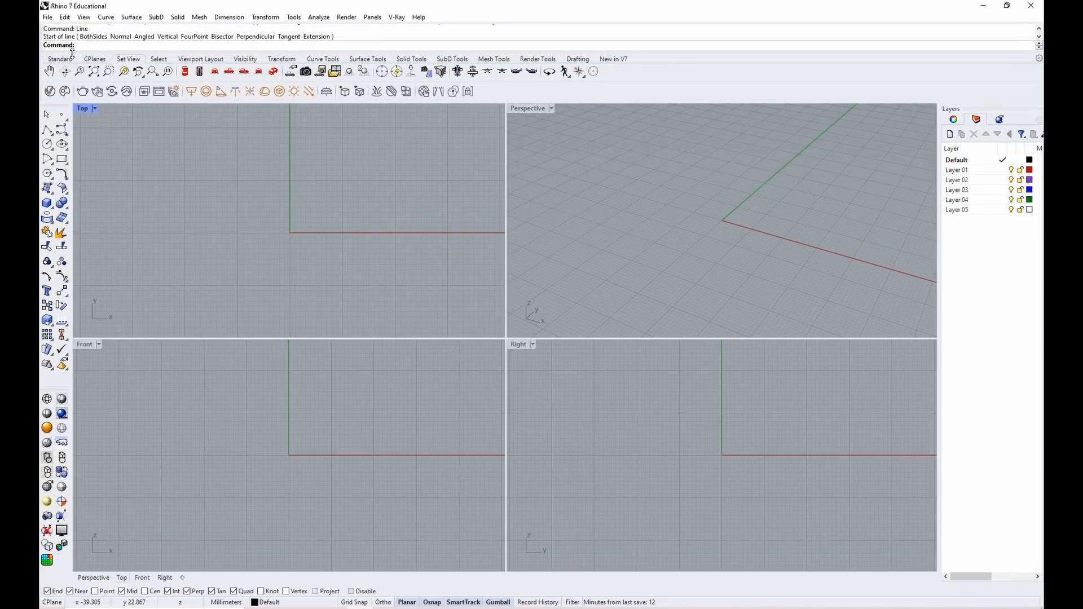
Examine the tool sets for standard, construction-plane, view, selection, viewport layout, visibility, transform and curve work
left_click(101, 59)
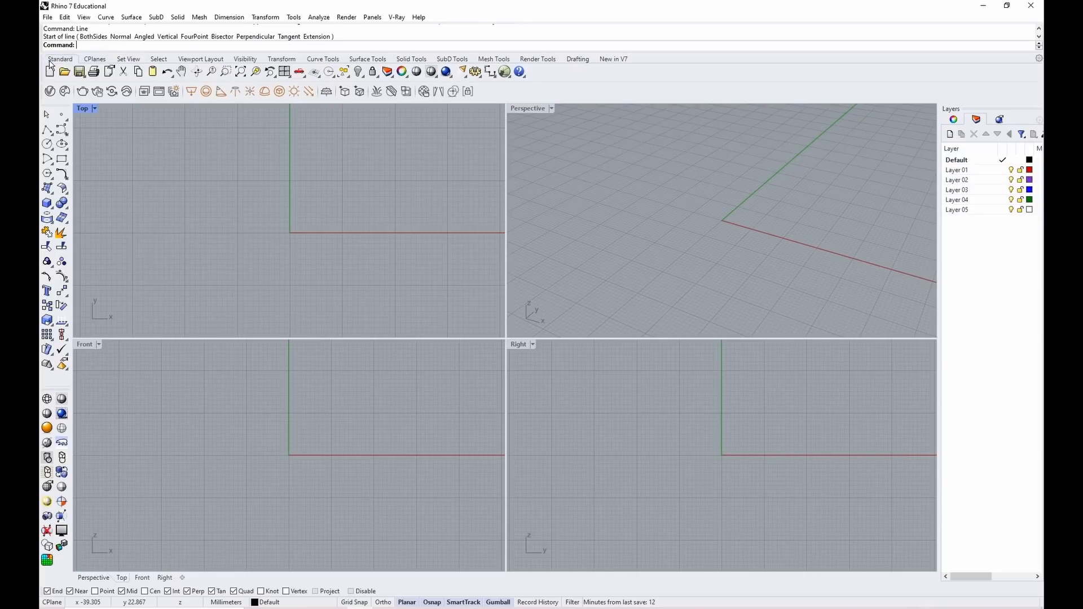
left_click(122, 60)
left_click(158, 59)
left_click(183, 60)
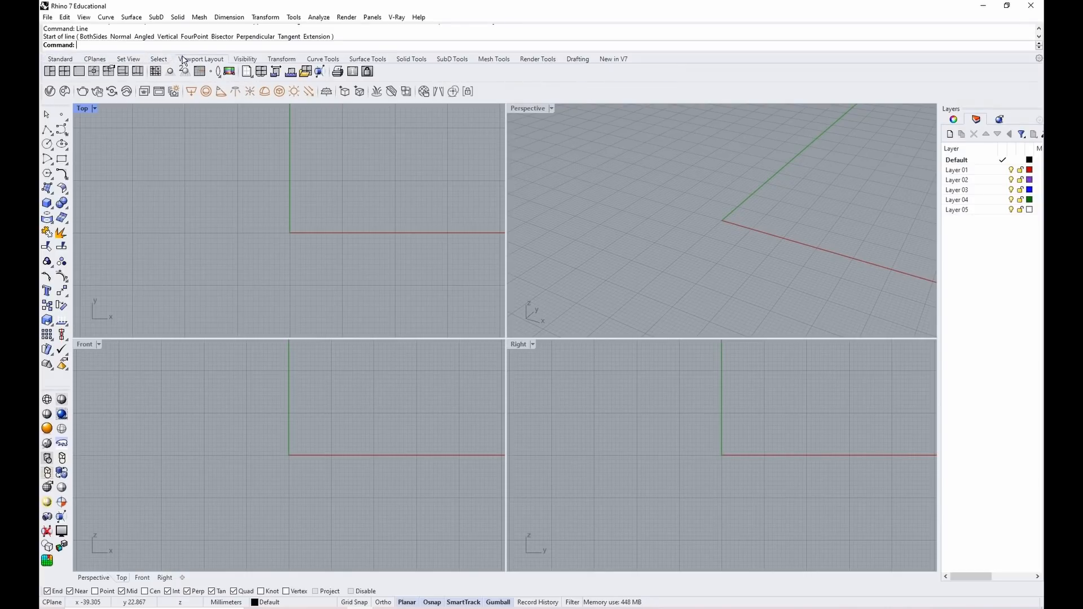
left_click(245, 59)
left_click(281, 59)
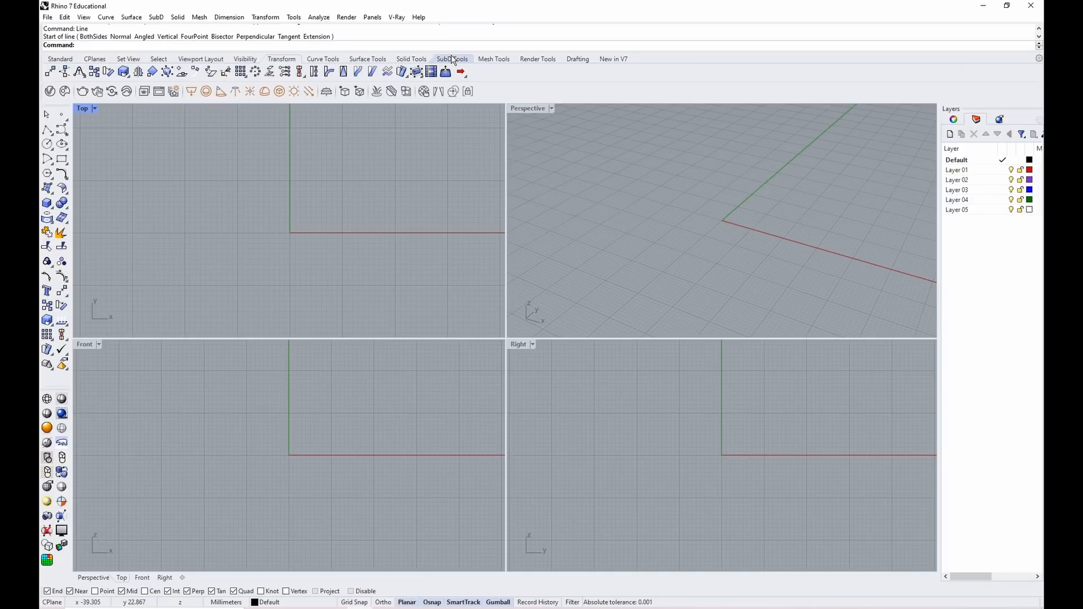
left_click(313, 59)
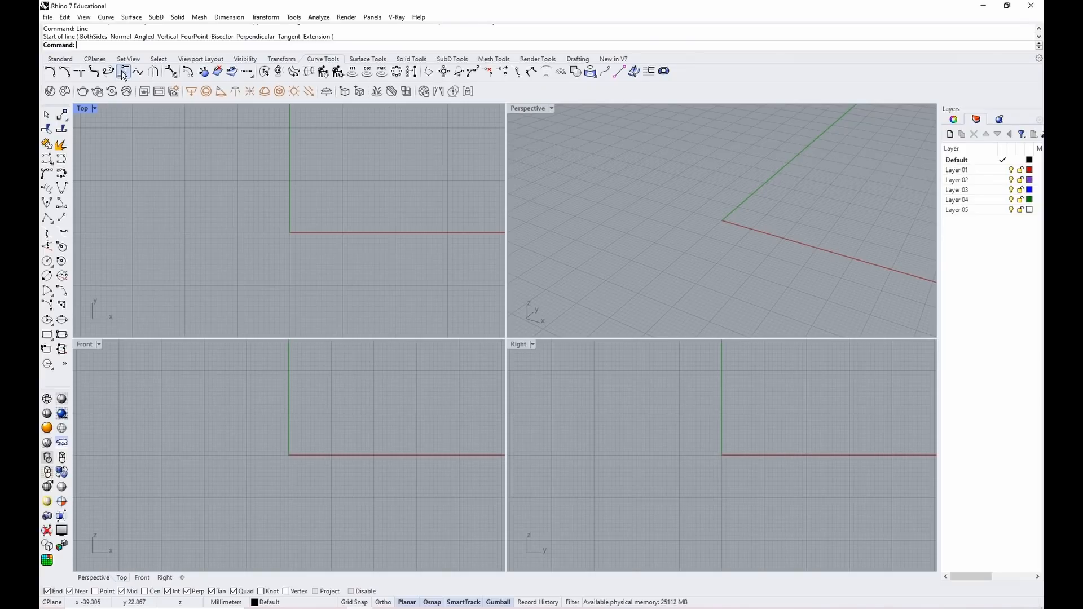
left_click(58, 60)
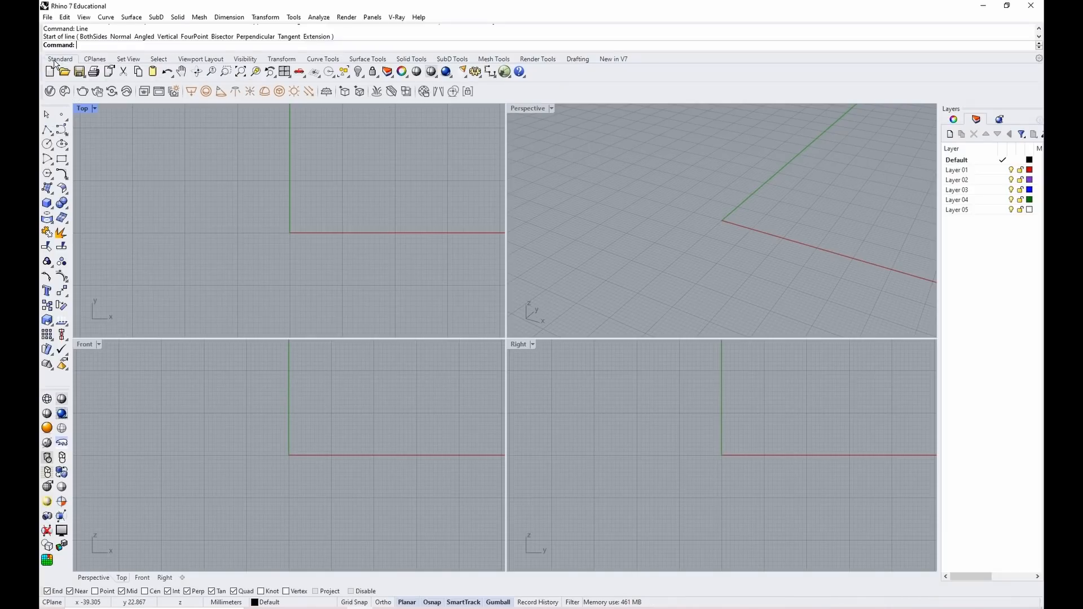
left_click(93, 59)
left_click(128, 59)
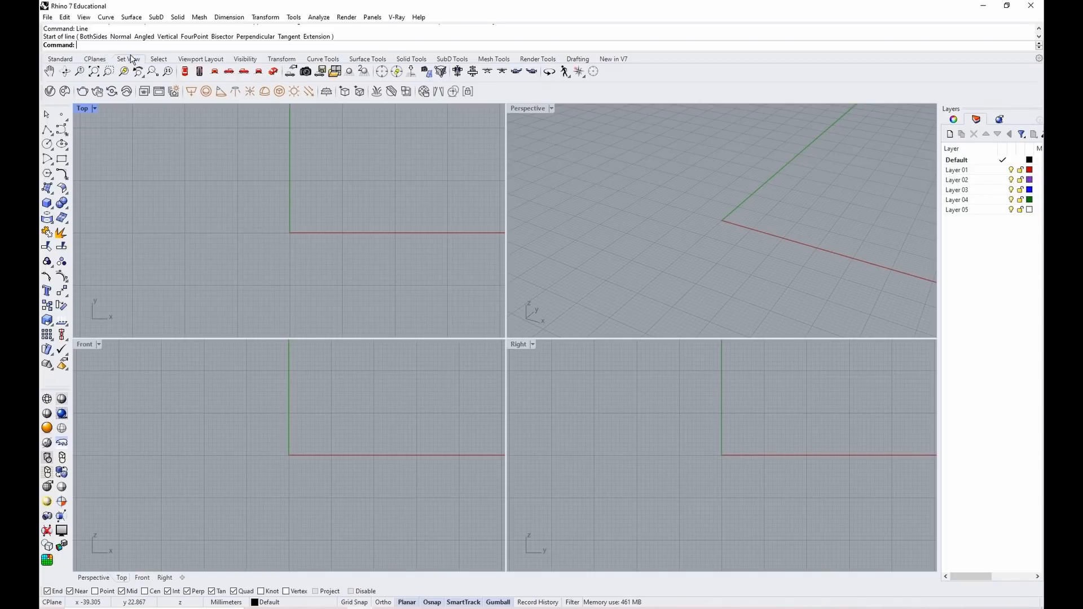
left_click(158, 60)
left_click(201, 59)
left_click(245, 59)
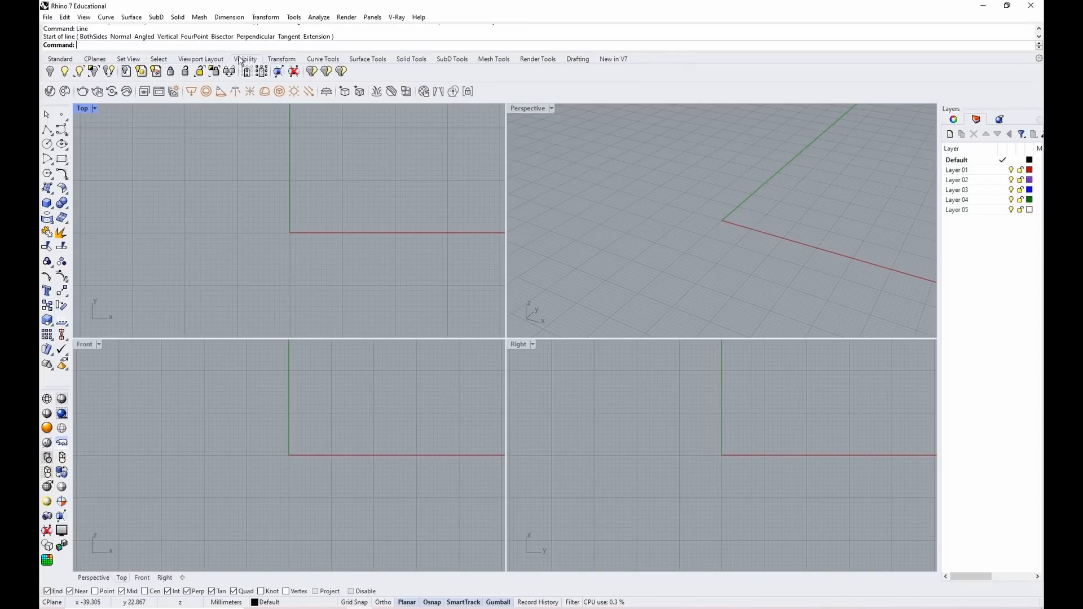
left_click(337, 59)
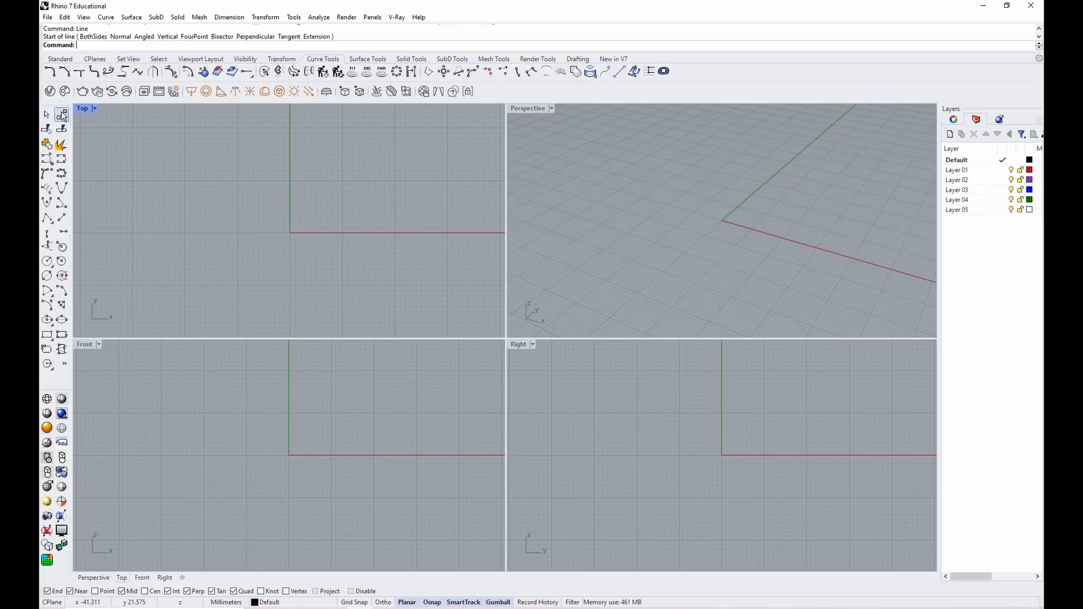
left_click(61, 59)
left_click(88, 58)
left_click(120, 60)
left_click(57, 59)
left_click(207, 61)
left_click(247, 59)
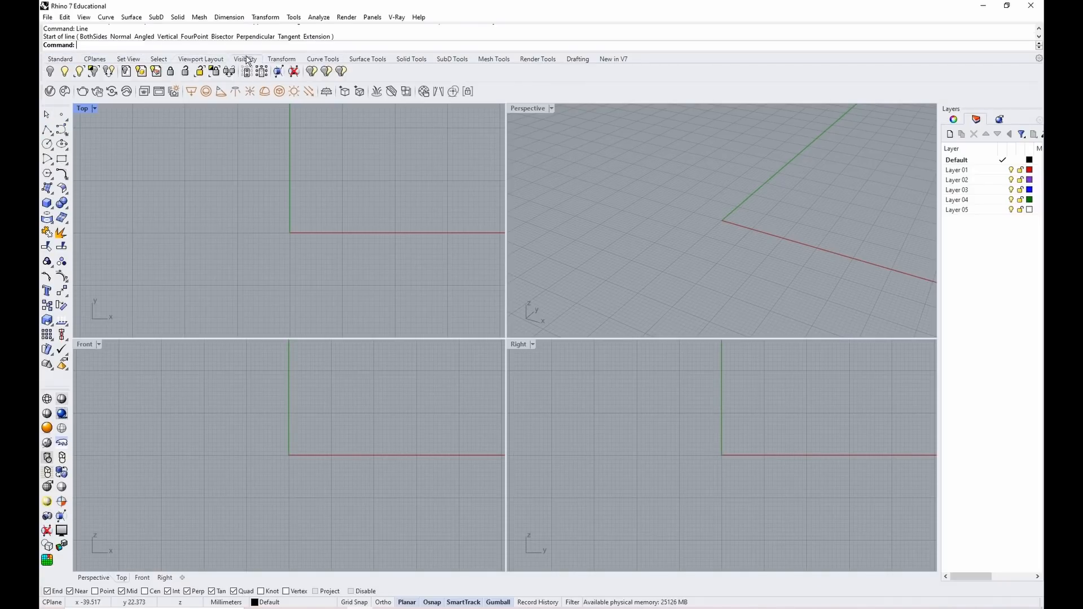
left_click(287, 59)
left_click(325, 59)
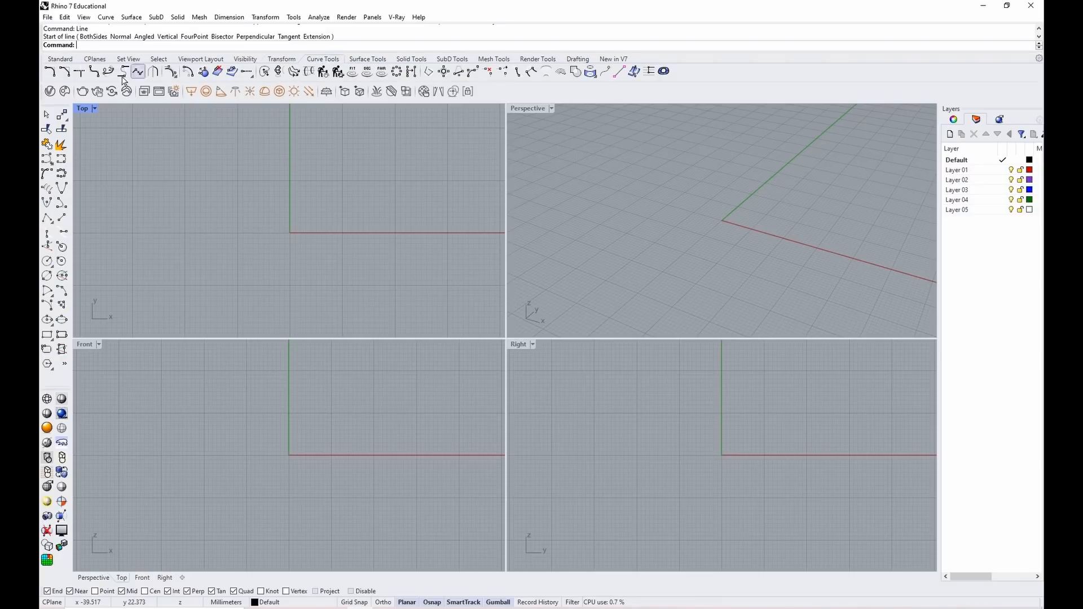
left_click(60, 59)
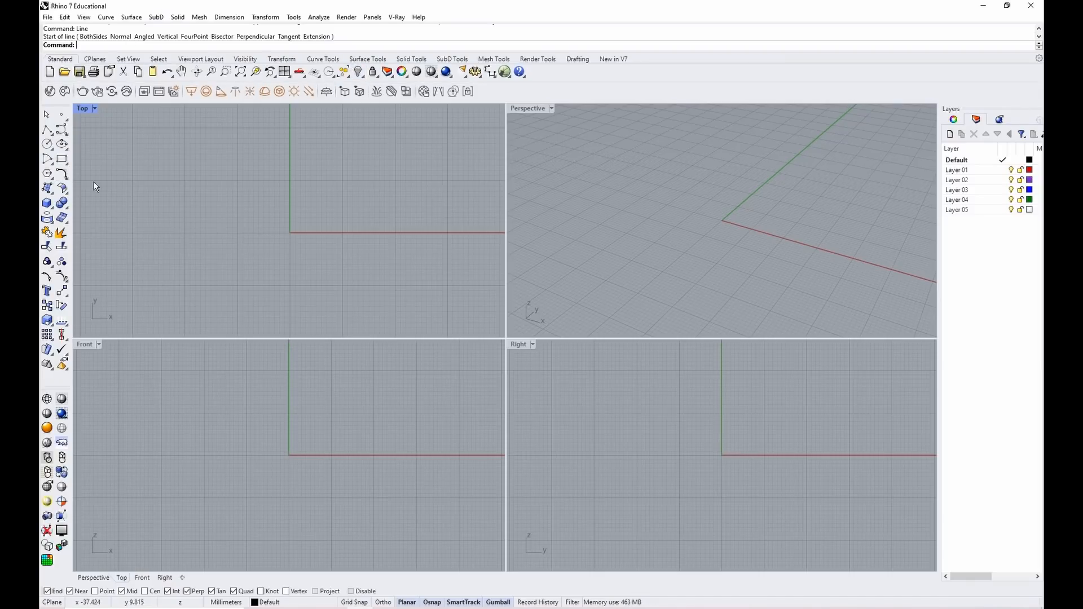
left_click(64, 176)
Look at the Top viewport's properties, return to the layer list and widen it to expose the linetype and print width columns
left_click(954, 119)
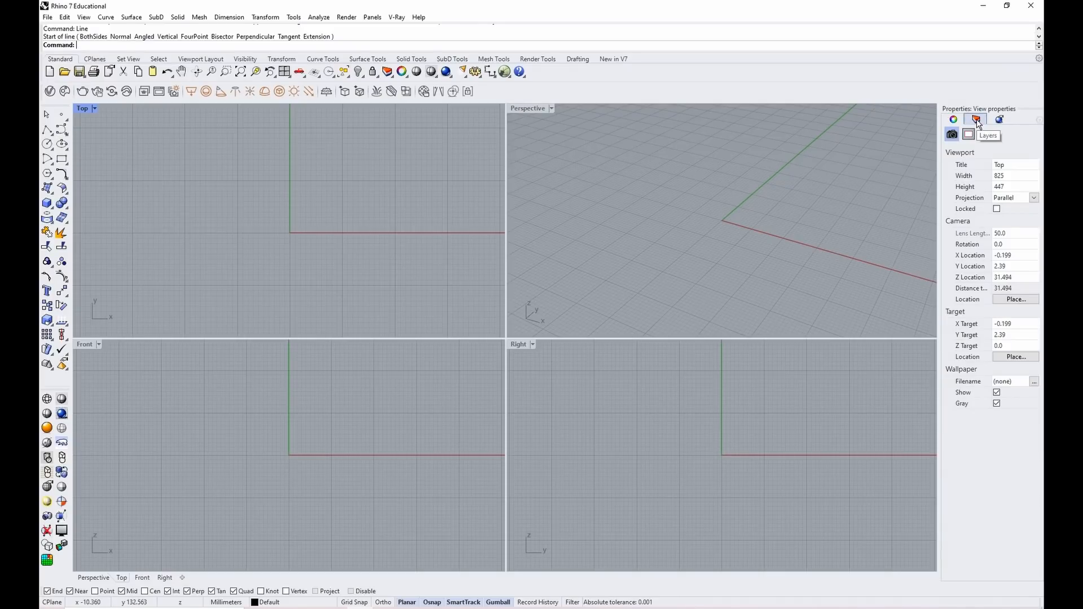
left_click(951, 121)
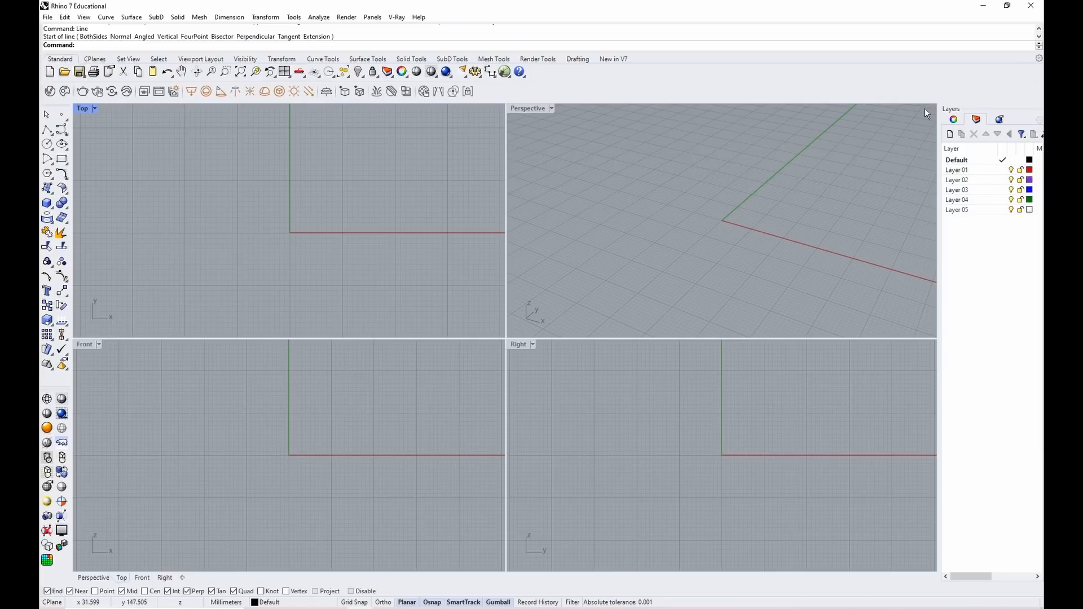
left_click_drag(939, 154, 828, 156)
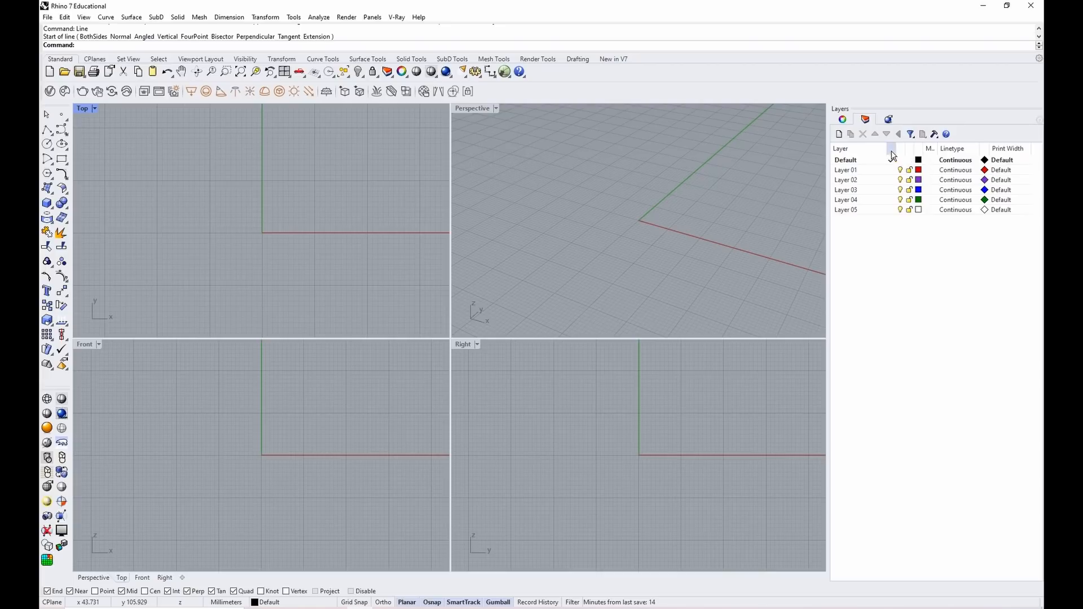
Change the display color of Layer 01 to a pale, muted red
left_click(849, 170)
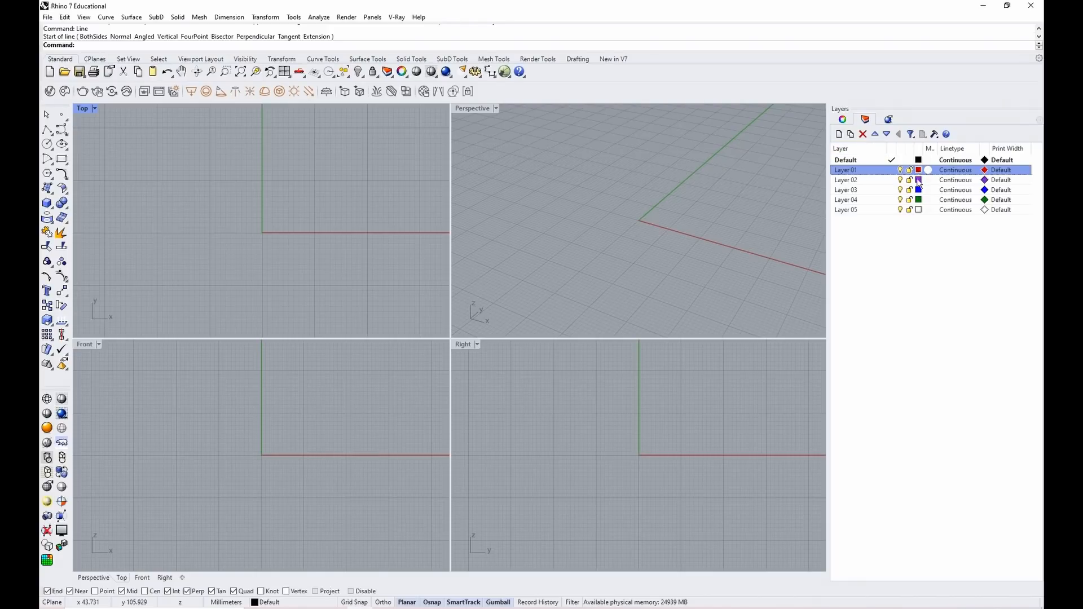
left_click(918, 160)
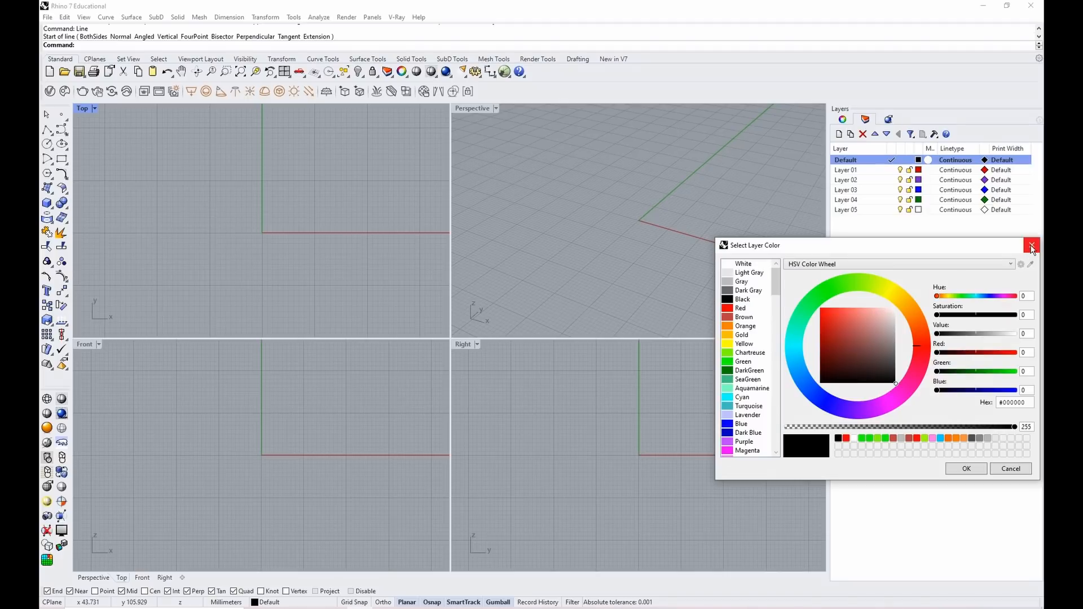
left_click(1032, 247)
left_click(919, 171)
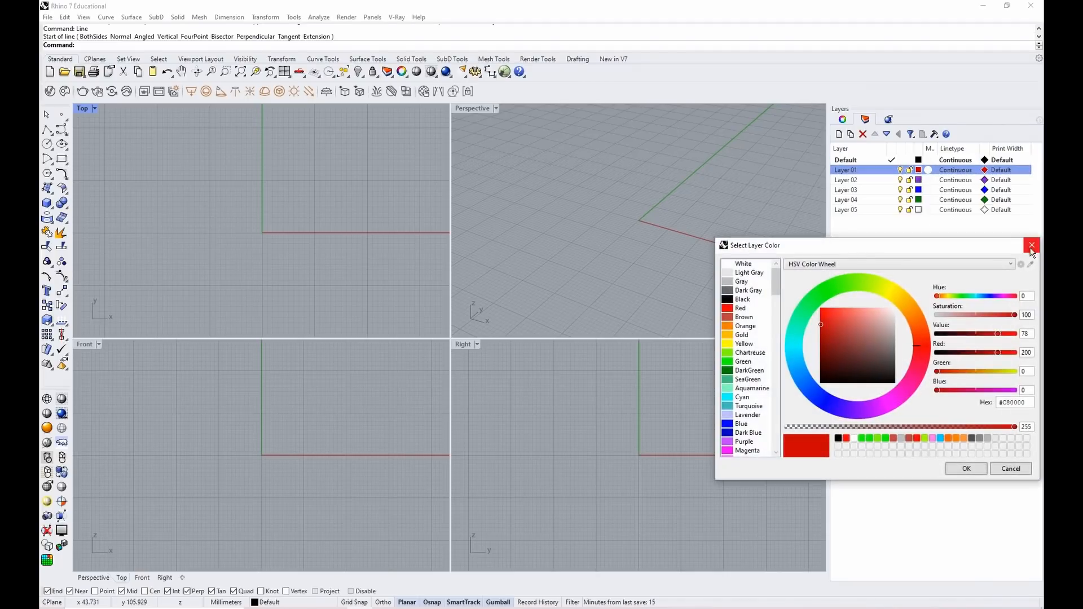
left_click(872, 327)
left_click(967, 469)
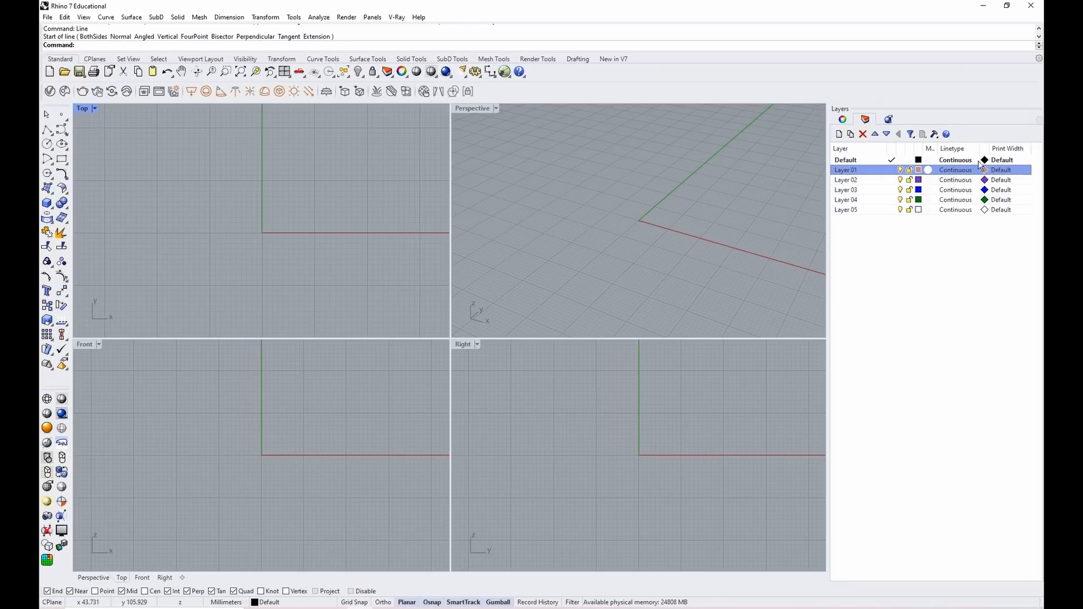
Widen the Print Color column and set the print color of Layer 01 to Black
left_click_drag(977, 150, 996, 149)
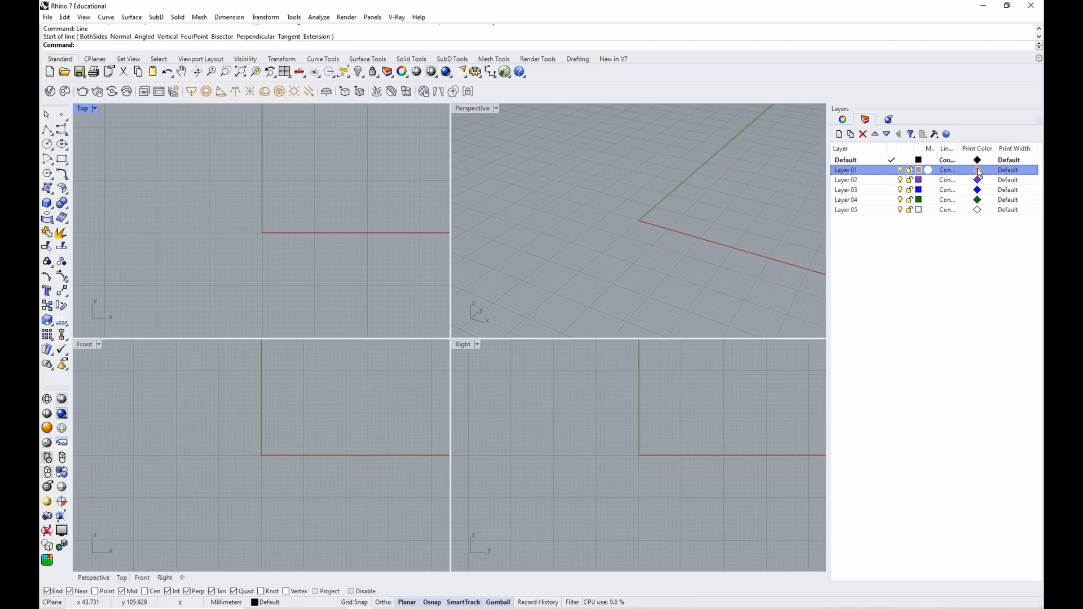
left_click(979, 171)
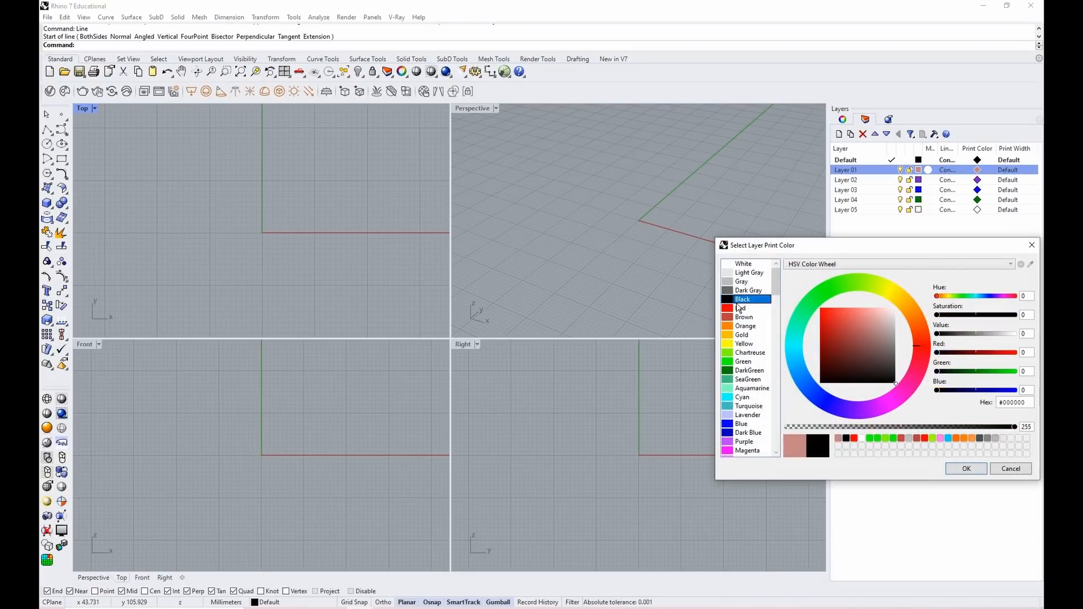
left_click(756, 291)
left_click(756, 283)
left_click(758, 299)
left_click(965, 469)
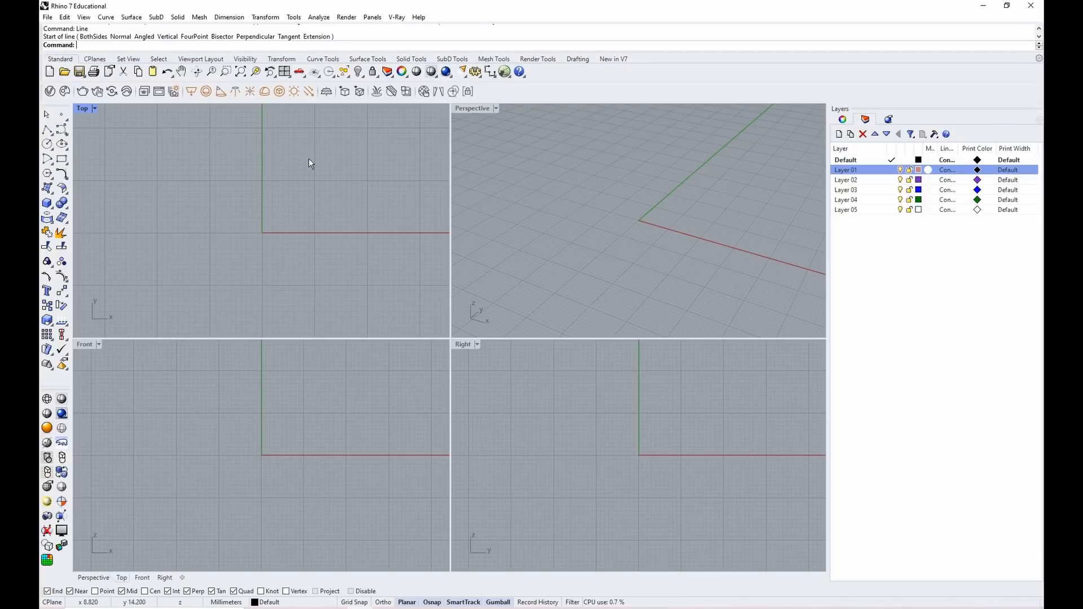
Draw a horizontal line on the Default layer above the X axis in the Top viewport, and maximize that viewport
left_click(190, 192)
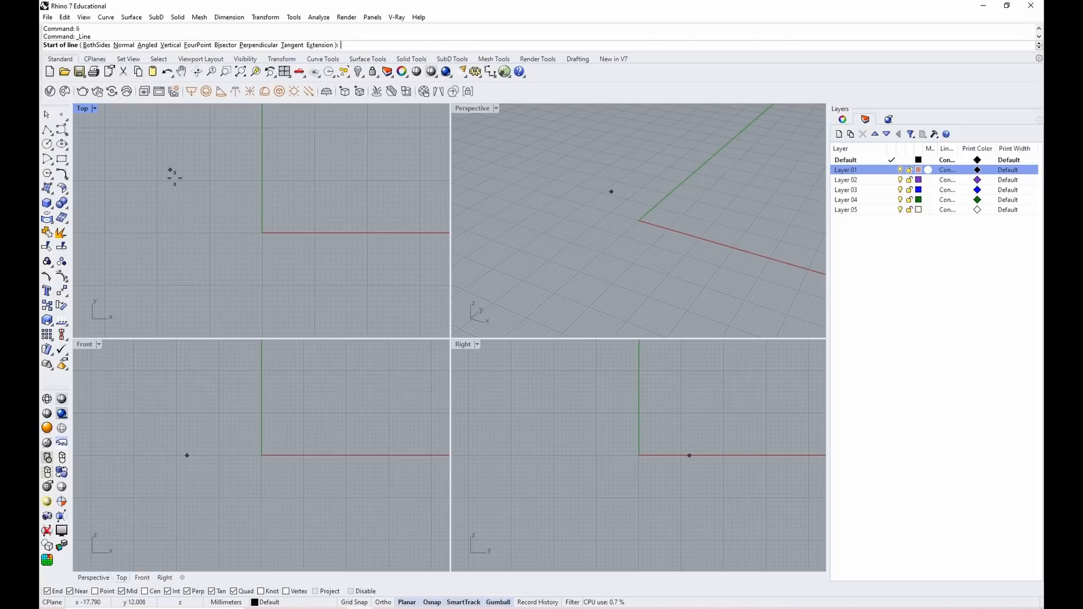
left_click(277, 192)
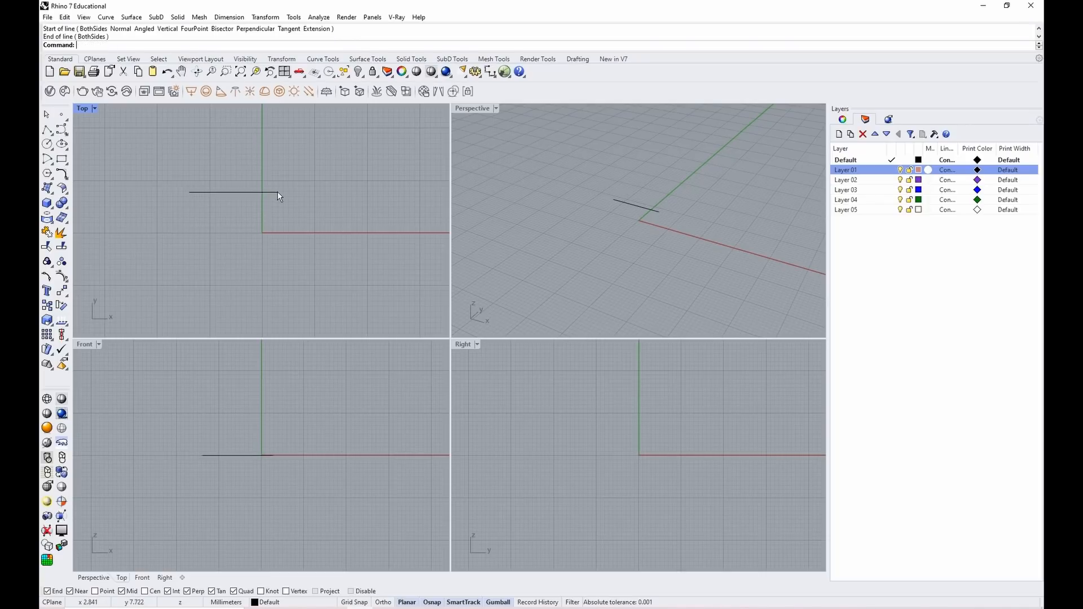
double_click(83, 108)
scroll(361, 270, "up", 3)
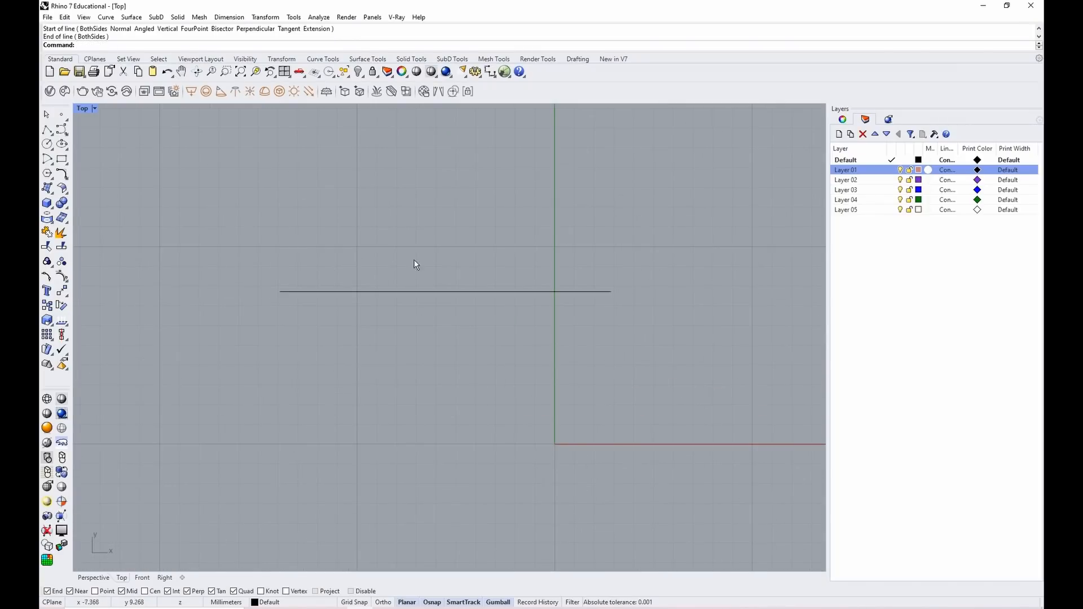
Make Layer 03 the current layer and draw a horizontal line about 17 mm long just below the first line
left_click(893, 190)
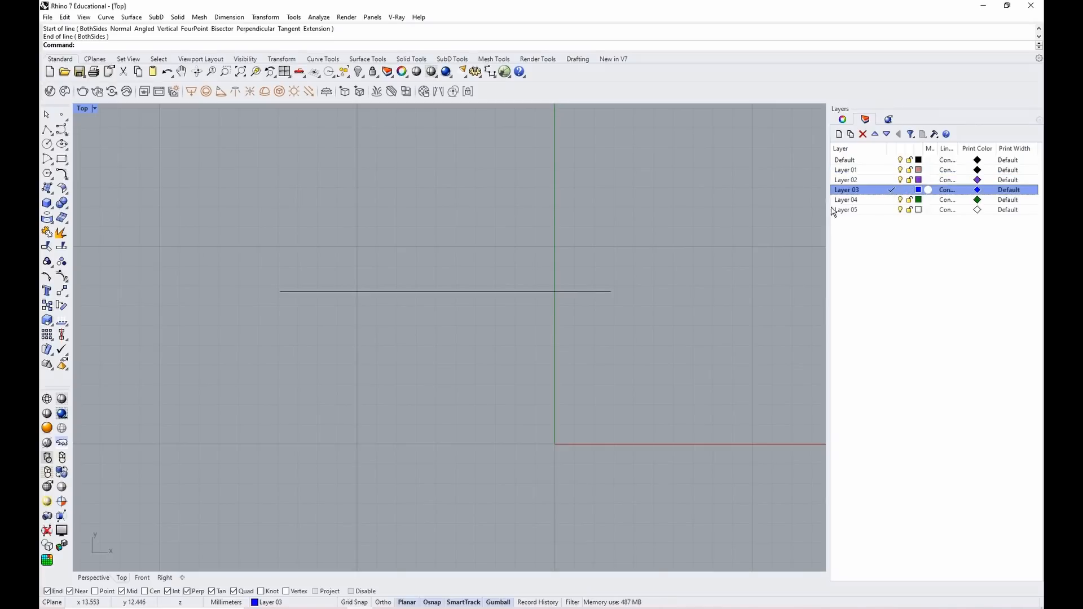
type("li")
key("Return")
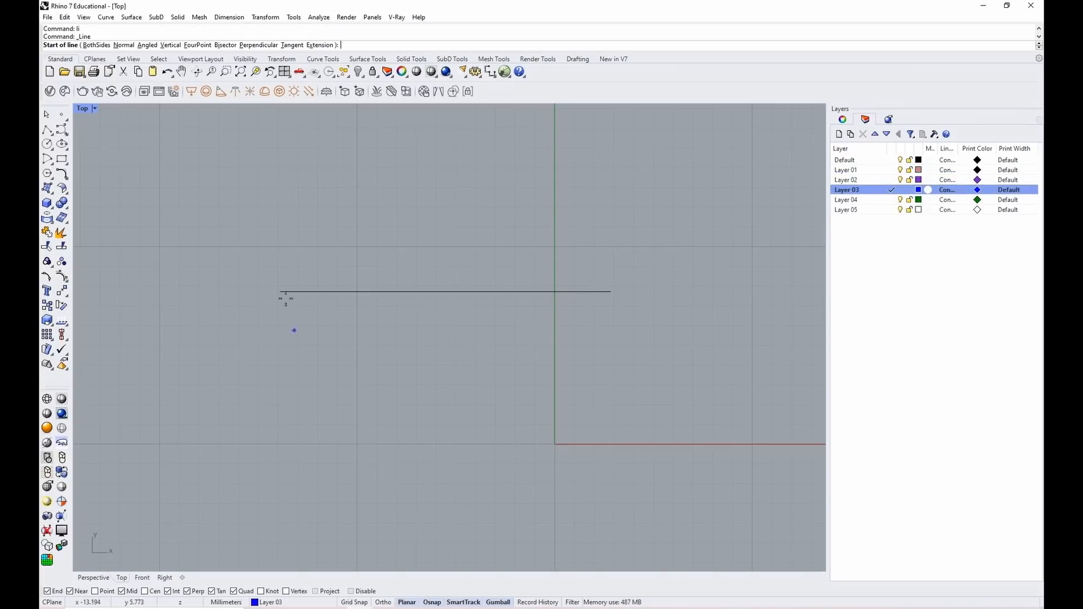
left_click(280, 322)
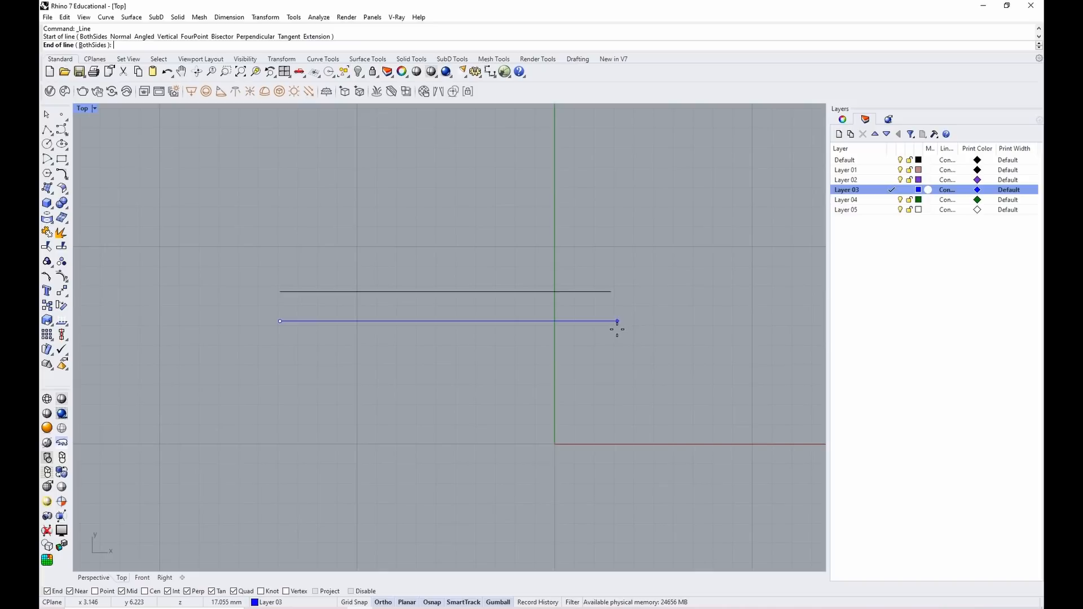
left_click(617, 329)
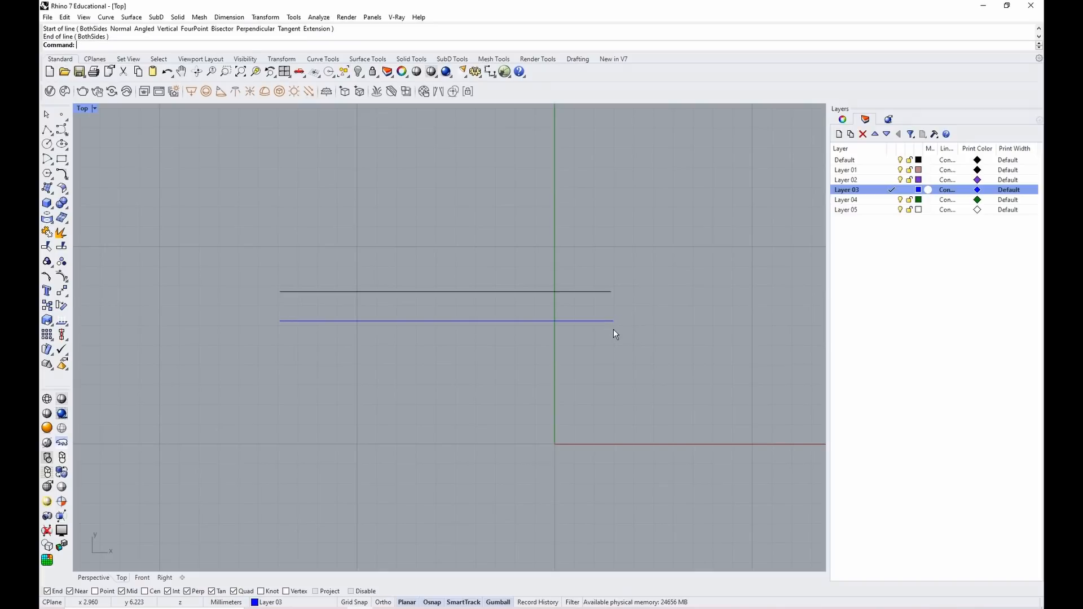
left_click(514, 324)
key("Escape")
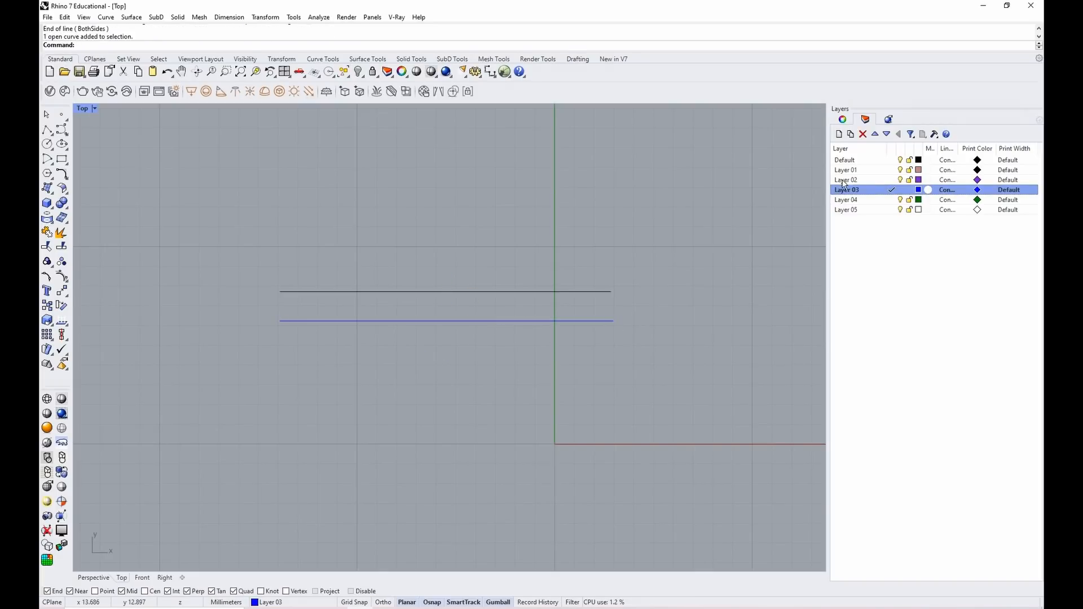
Switch the visibility of the Default layer off and on several times, leaving it visible
left_click(903, 161)
left_click(902, 161)
left_click(901, 161)
left_click(901, 161)
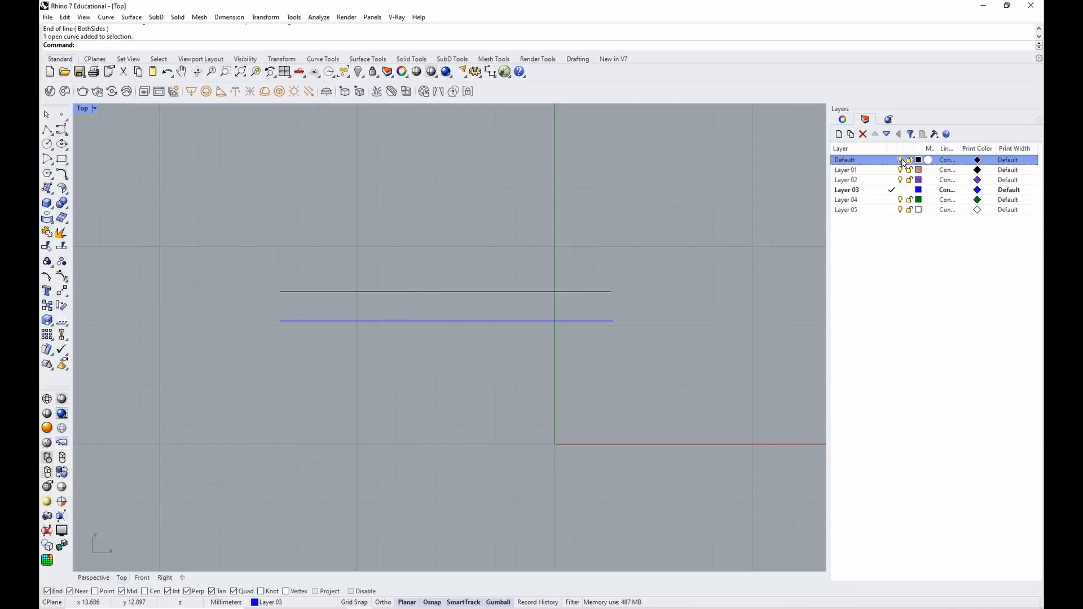
left_click(902, 161)
left_click(901, 161)
Lock the Default layer to test crossing selections over both lines, and restore the layer to visible and unlocked
left_click(910, 160)
left_click_drag(502, 256, 401, 376)
left_click(632, 300)
left_click_drag(631, 299, 540, 365)
left_click(627, 336)
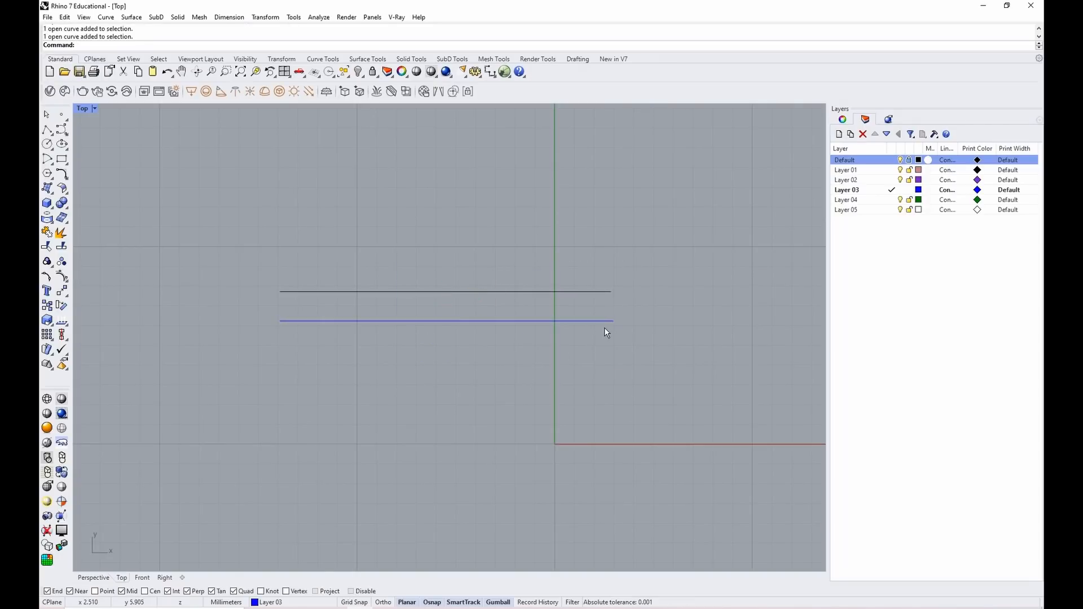
left_click(903, 161)
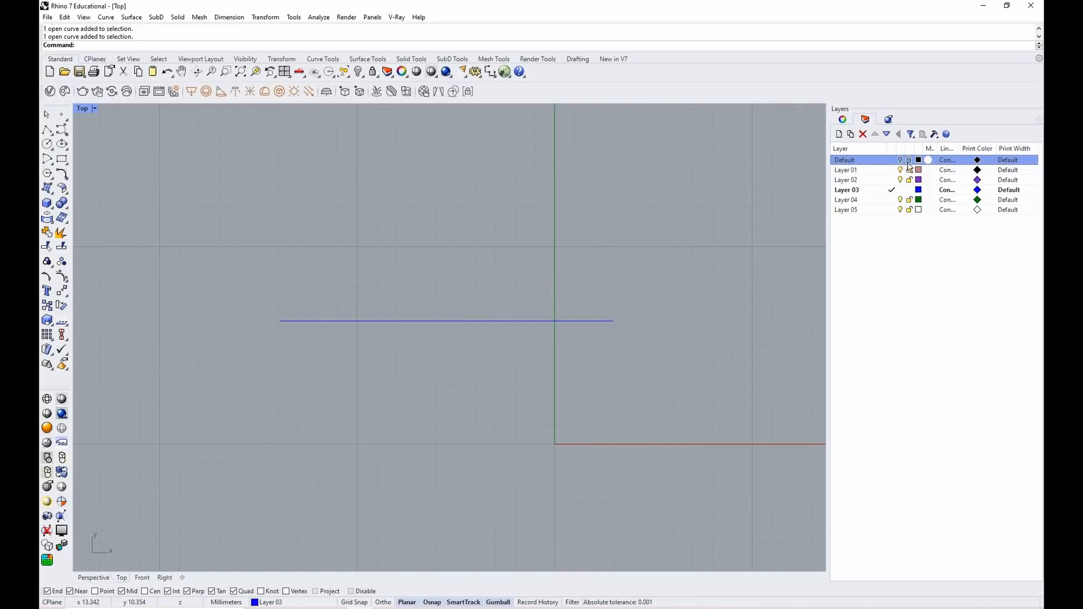
left_click(900, 162)
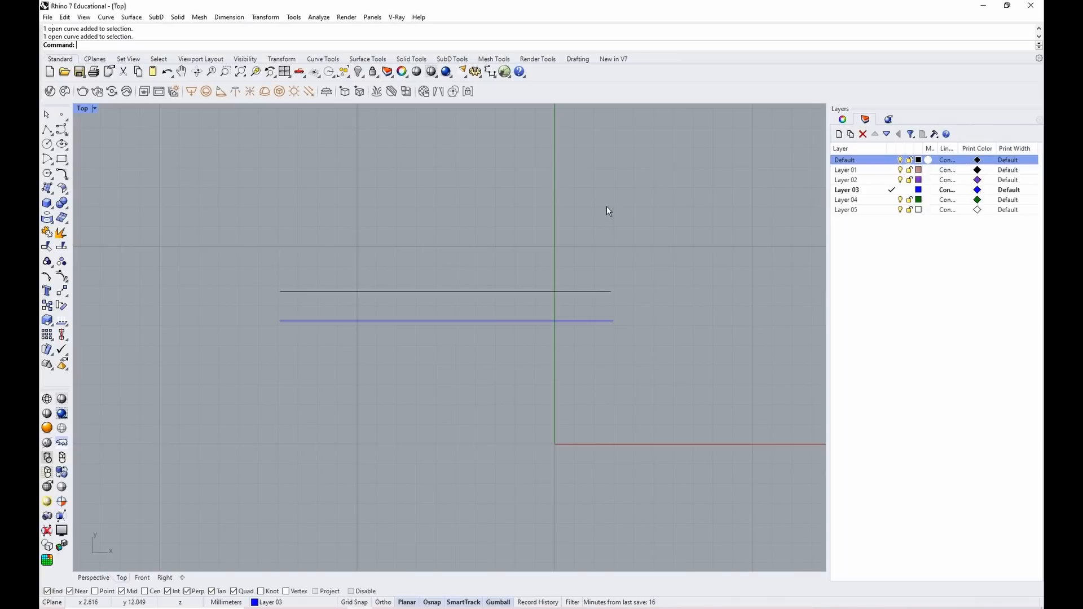
Test crossing selections over the two lines, clearing the selection after each try
left_click_drag(715, 199, 215, 310)
key("Escape")
left_click_drag(677, 173, 497, 351)
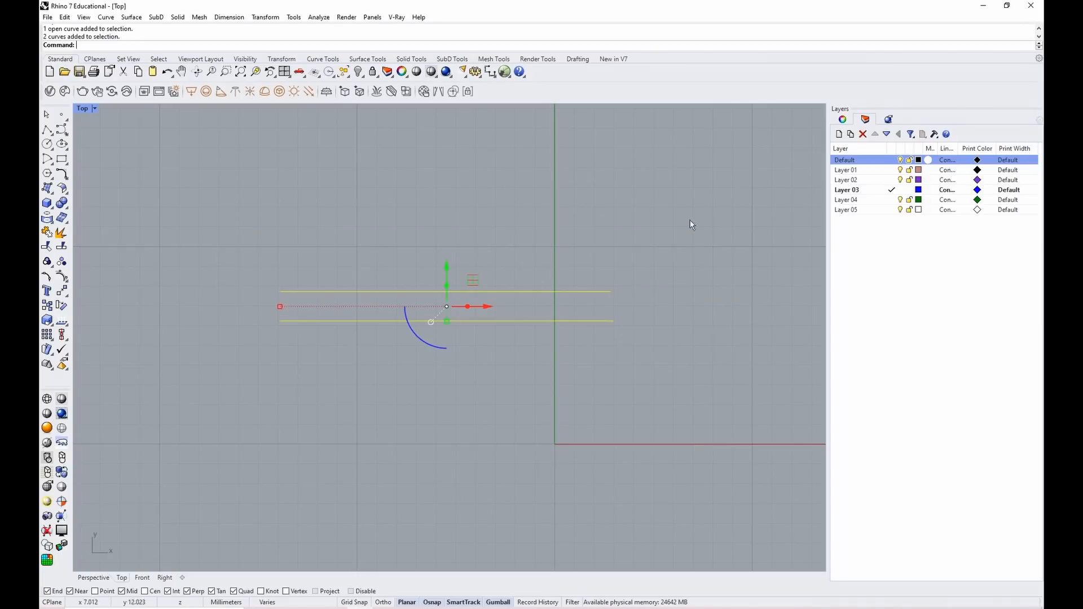
key("Escape")
left_click_drag(665, 210, 507, 361)
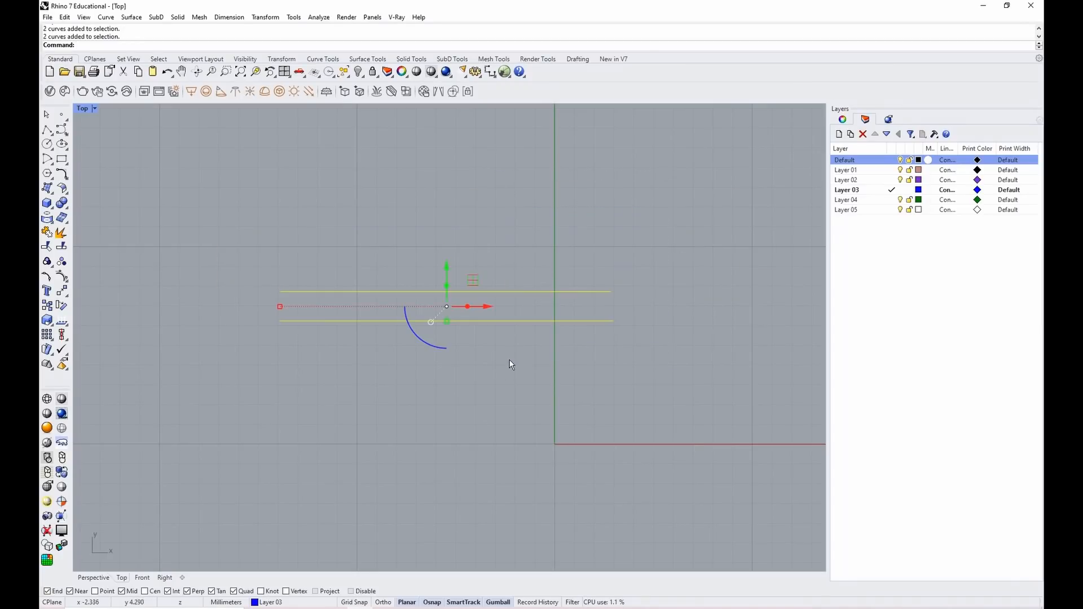
key("Escape")
Compare window selections that fully enclose one line, both lines, or only part of them
left_click_drag(226, 381, 647, 307)
key("Escape")
left_click_drag(209, 391, 414, 252)
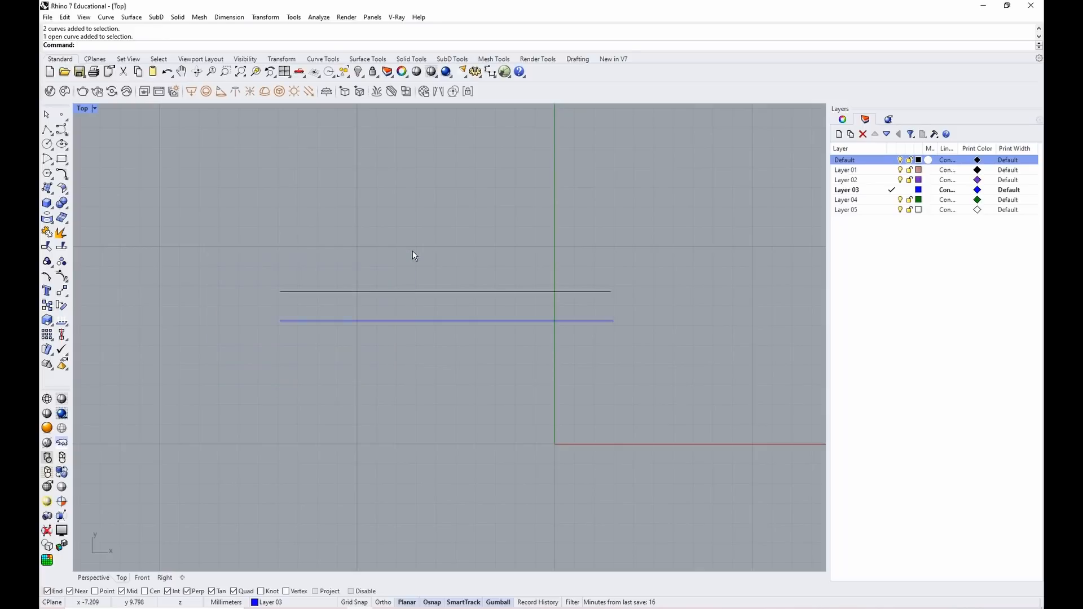
left_click_drag(206, 385, 665, 274)
left_click(187, 384)
left_click_drag(246, 369, 650, 308)
left_click_drag(225, 357, 421, 234)
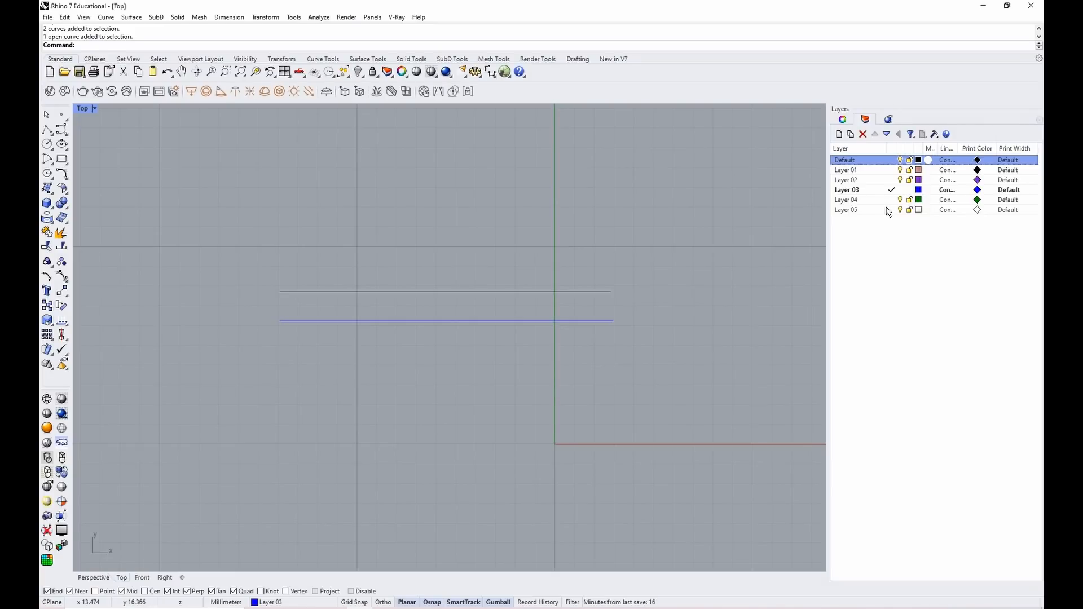
Delete both lines using a crossing selection, and restore the four-viewport layout
left_click_drag(395, 208, 293, 367)
key("Delete")
double_click(83, 108)
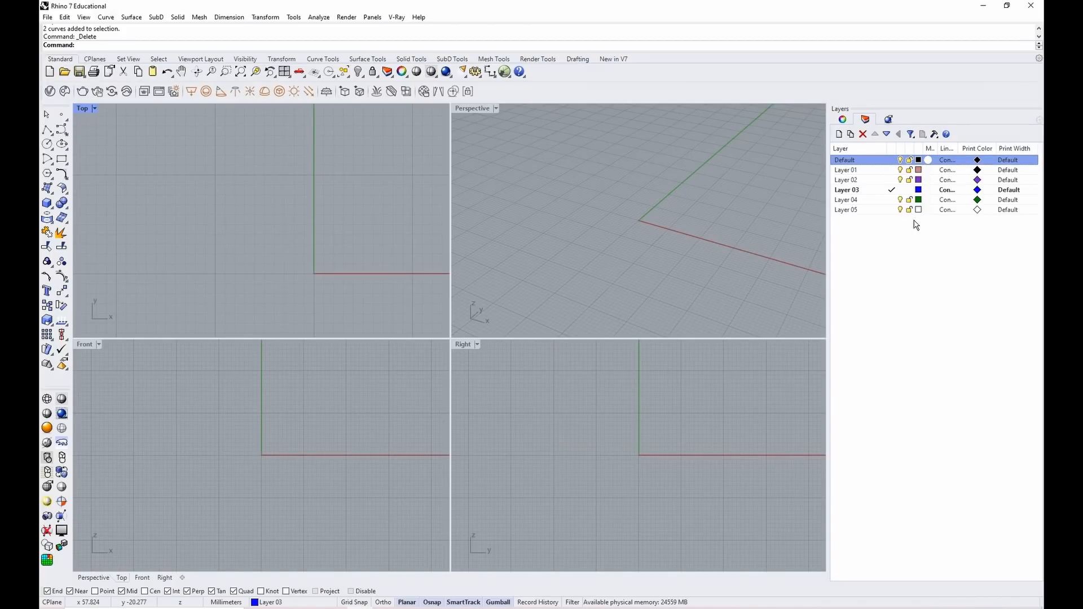
Look at the rendering settings, return to the layer list and review which panels are available
left_click(888, 120)
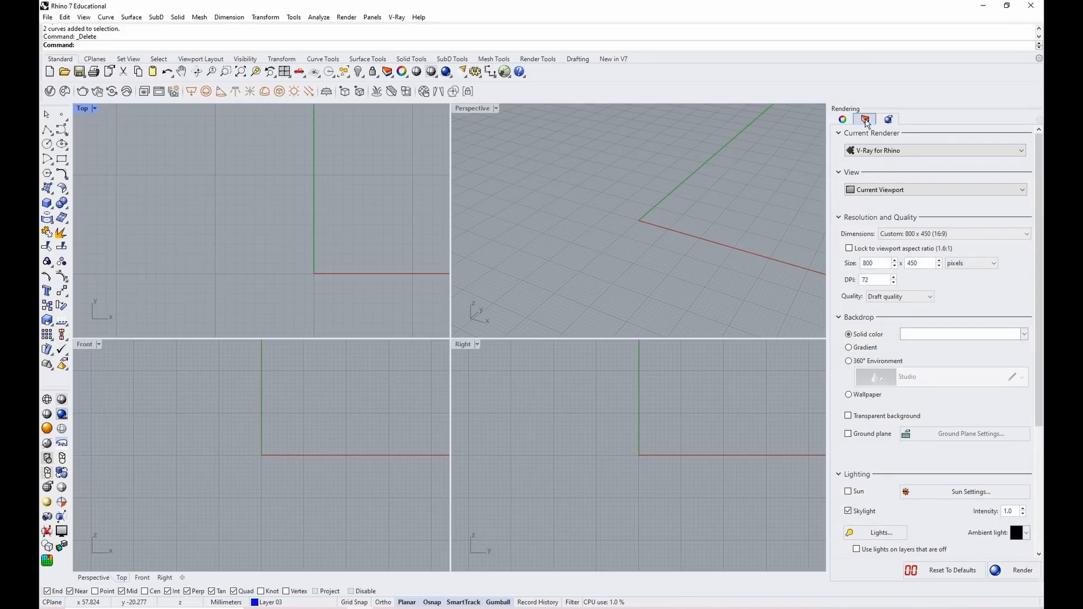
left_click(862, 121)
left_click(1017, 333)
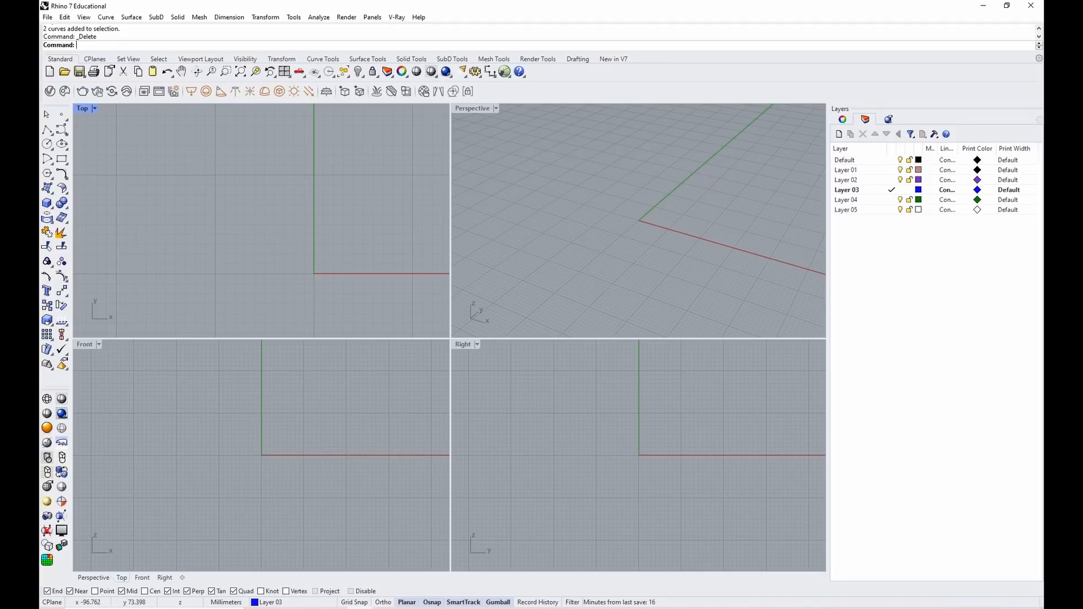
left_click(366, 17)
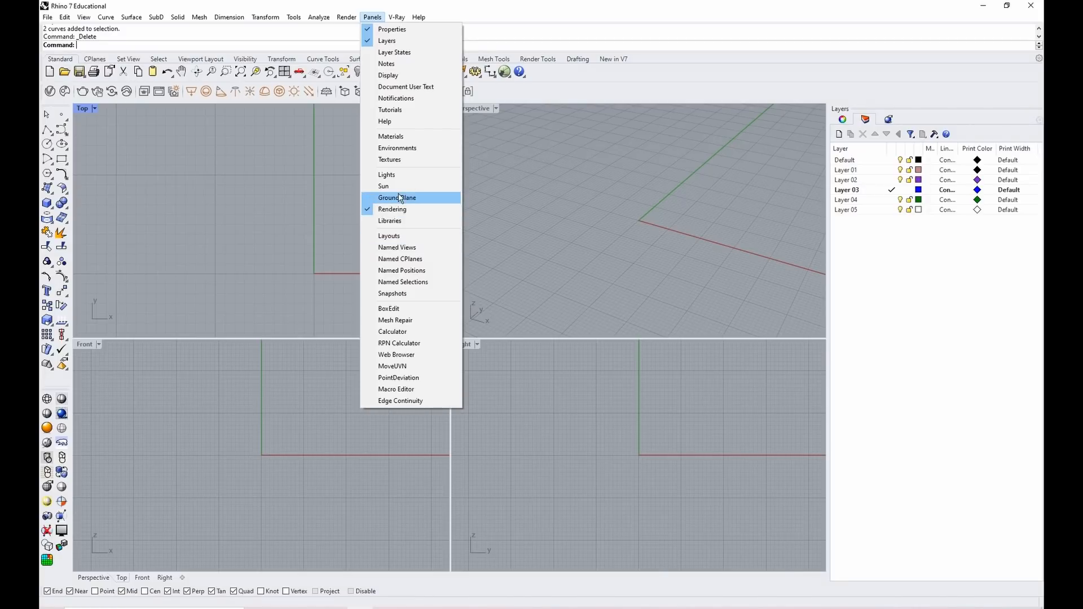
left_click(790, 180)
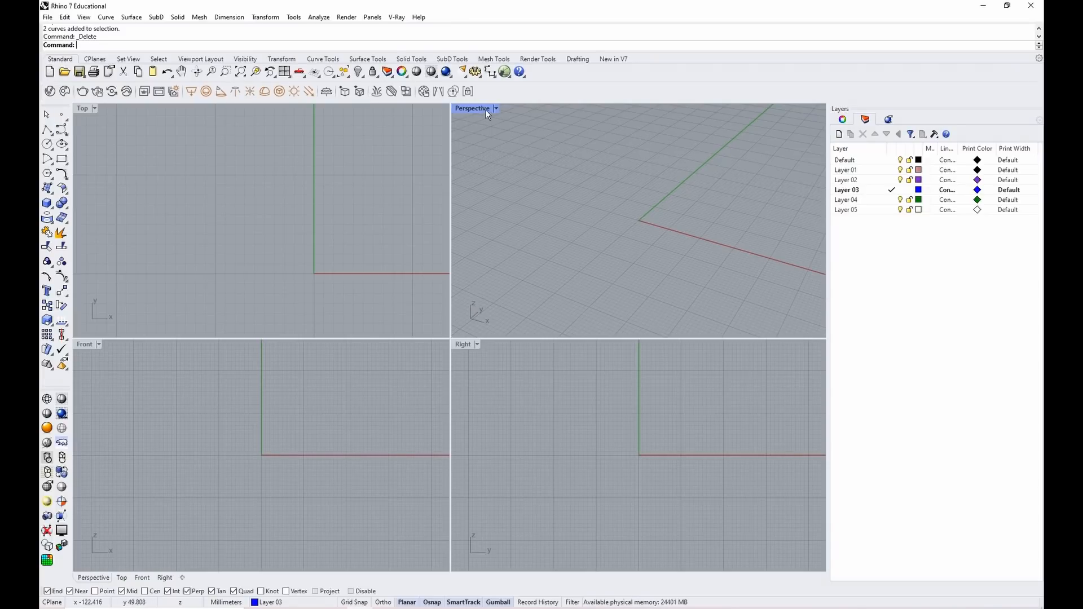
Activate the Top and Right viewports in turn, and try zooming and panning in the maximized Top viewport
left_click(127, 179)
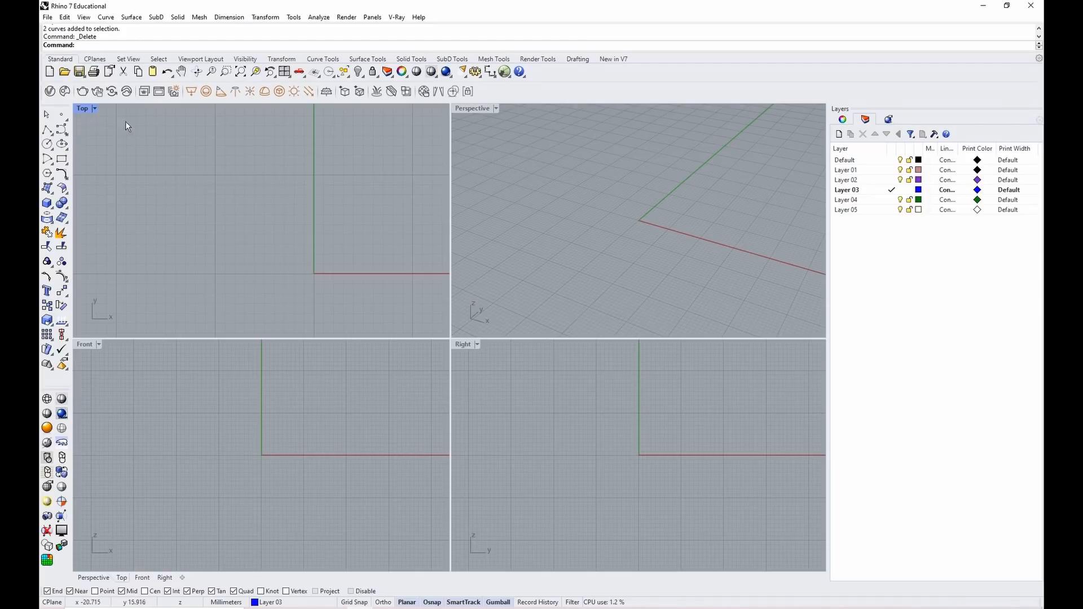
left_click(649, 413)
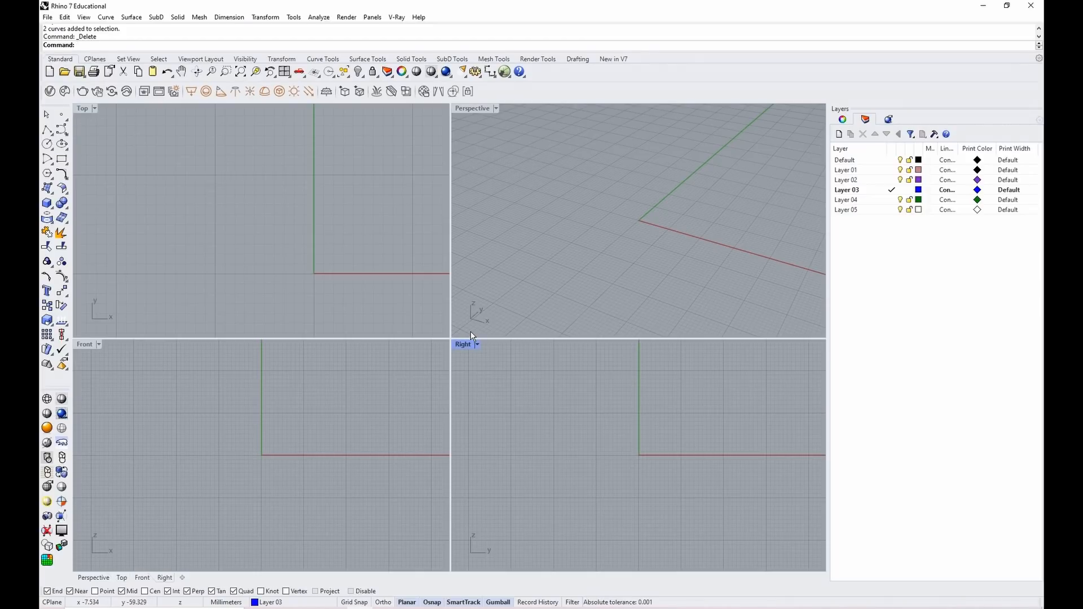
double_click(82, 108)
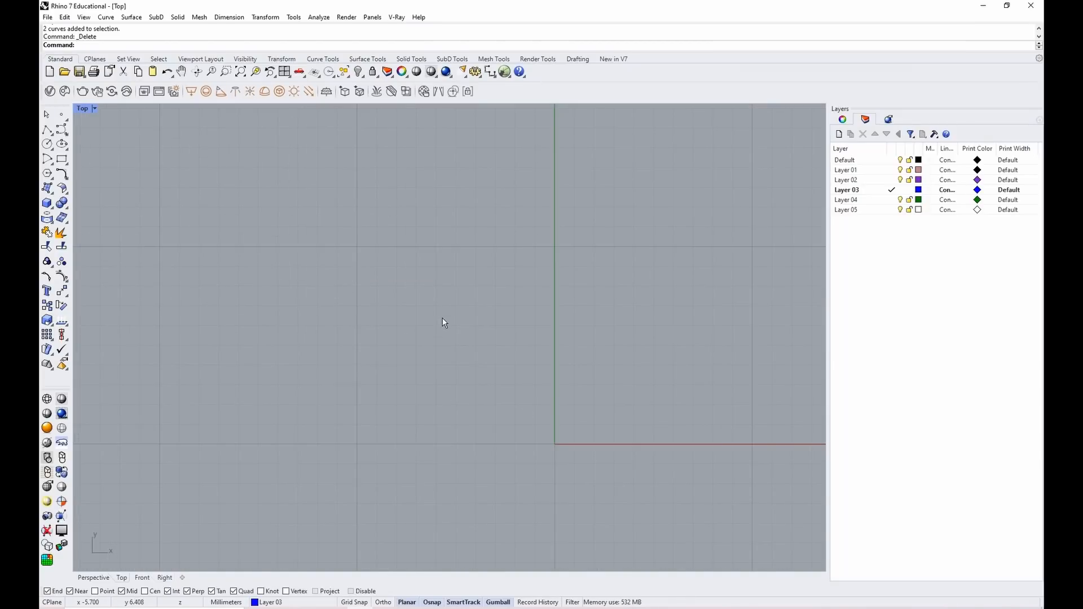
scroll(430, 320, "down", 5)
scroll(526, 353, "down", 3)
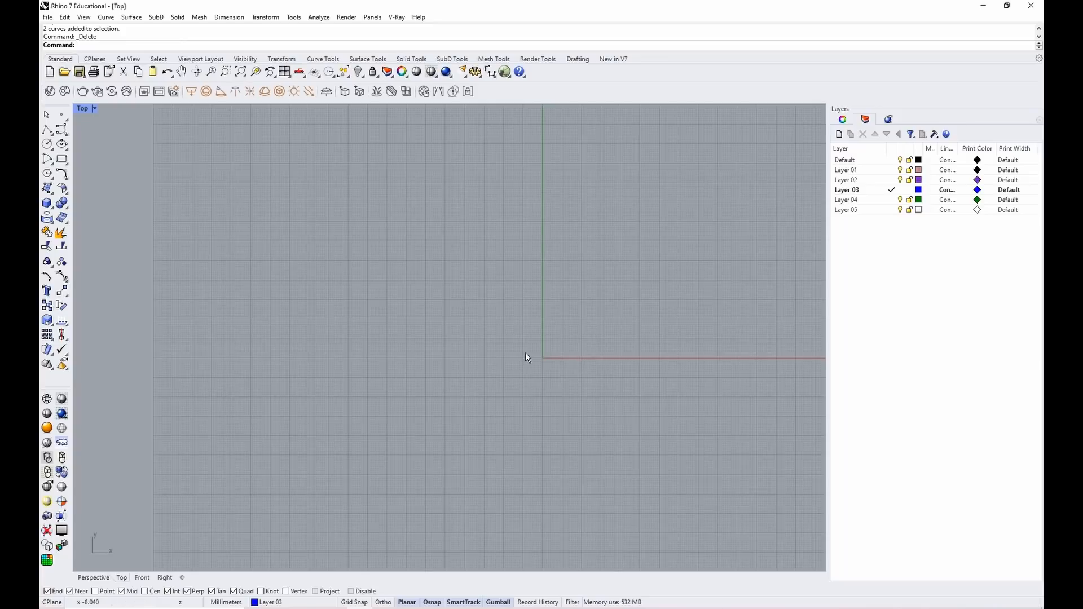
scroll(526, 354, "up", 6)
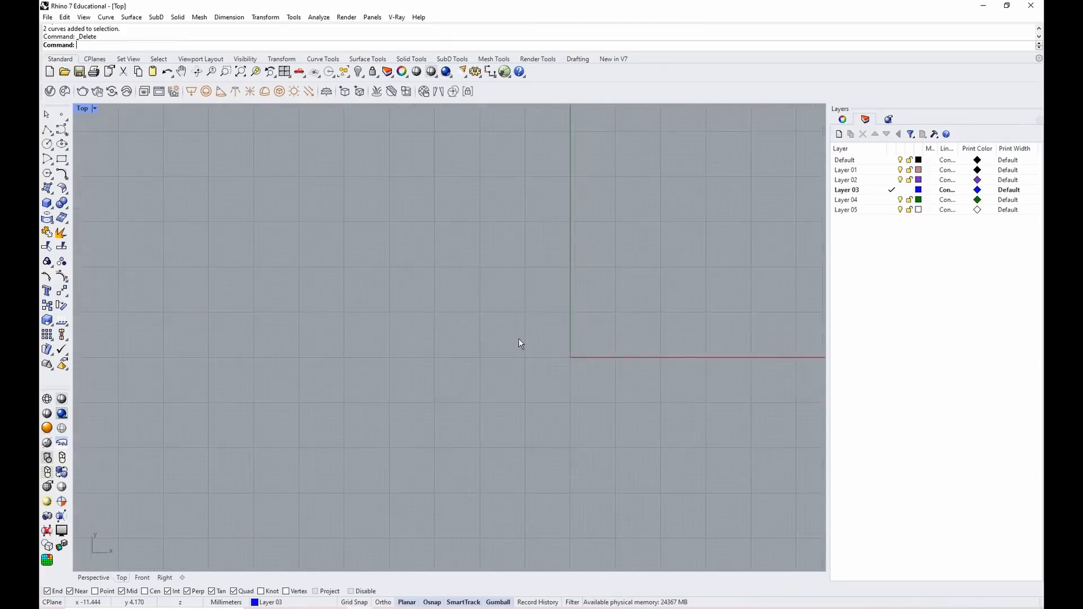
right_click_drag(513, 362, 529, 492)
double_click(82, 110)
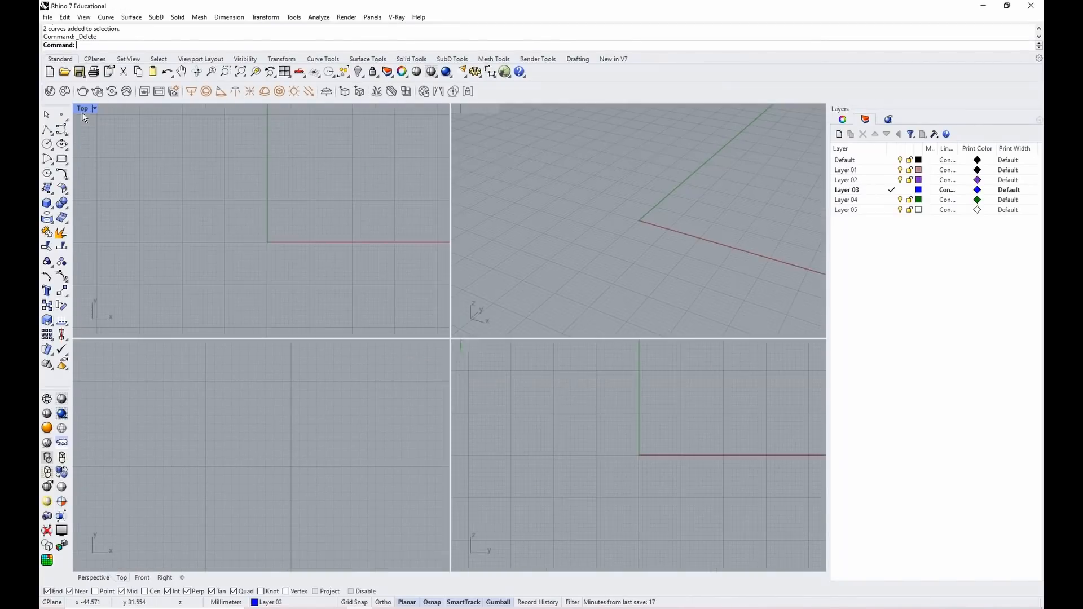
Maximize the Perspective viewport to try orbiting and panning around the origin, and return to four viewports
double_click(473, 106)
right_click_drag(452, 327, 362, 472)
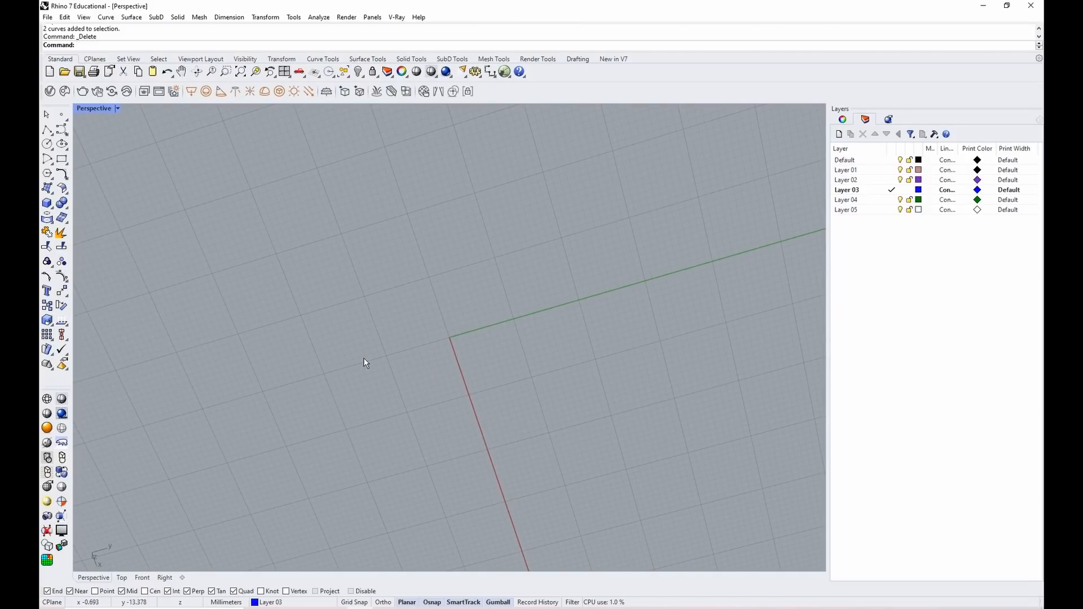
right_click_drag(358, 363, 472, 313)
right_click_drag(317, 391, 271, 373, "shift")
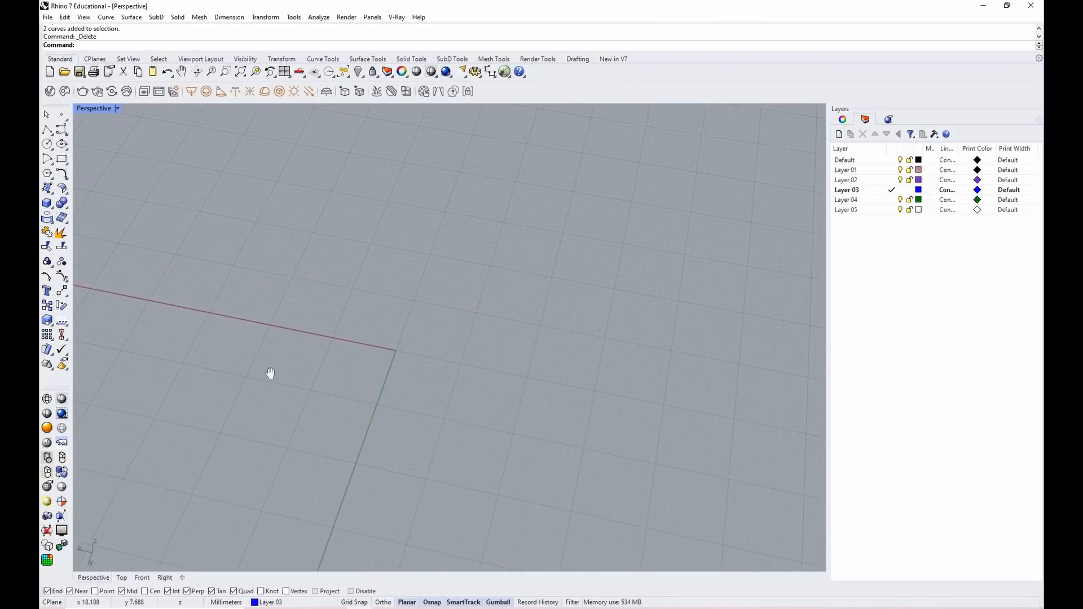
right_click_drag(467, 449, 549, 416)
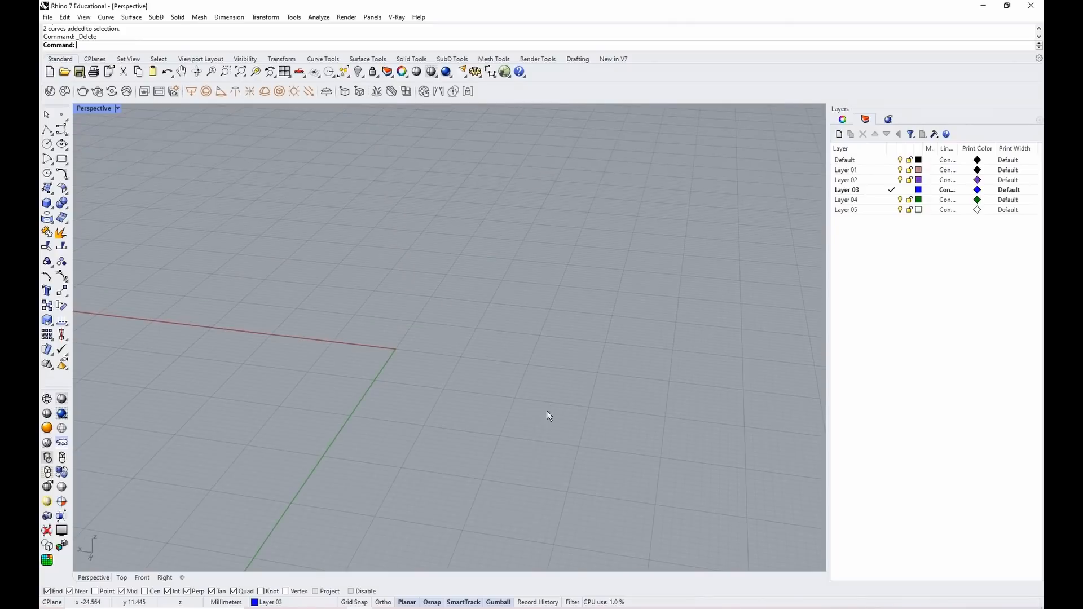
double_click(92, 110)
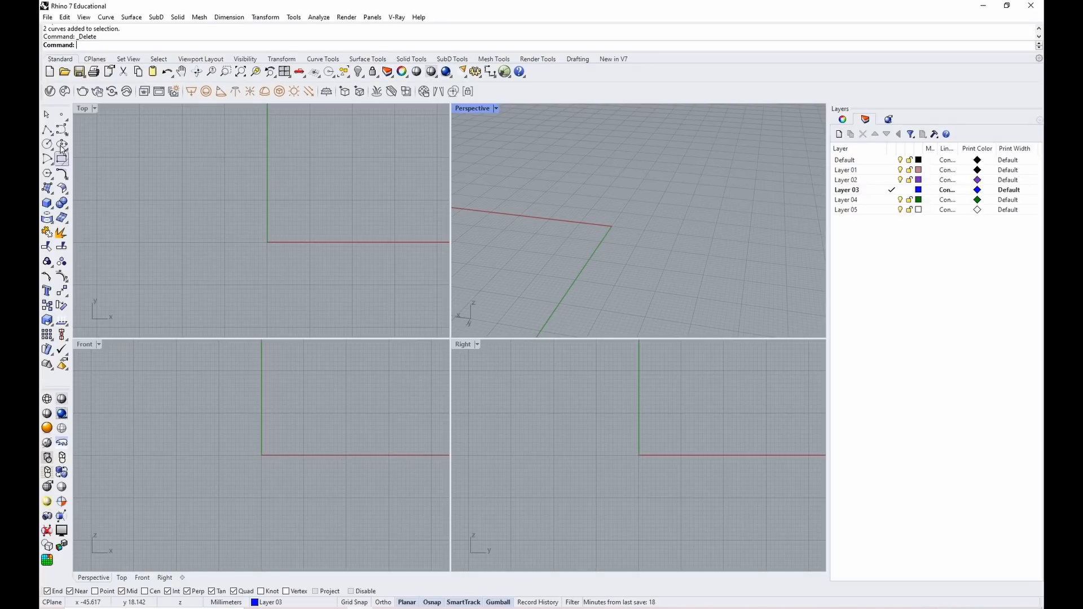
View the whole construction-plane grid in the maximized Top viewport, and return to four viewports
double_click(80, 108)
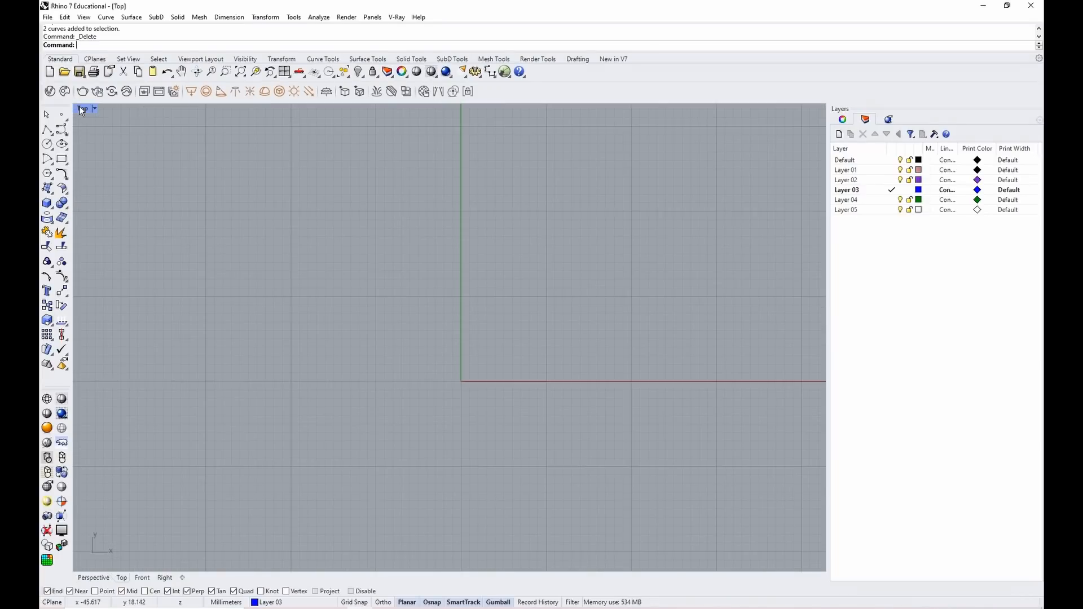
scroll(513, 442, "down", 5)
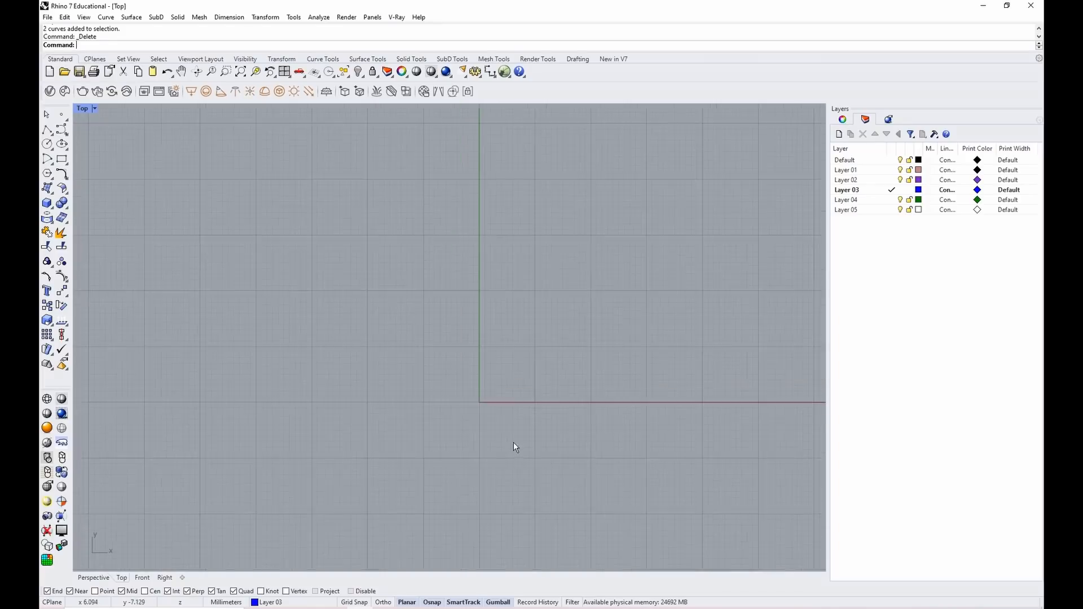
right_click_drag(493, 442, 476, 333)
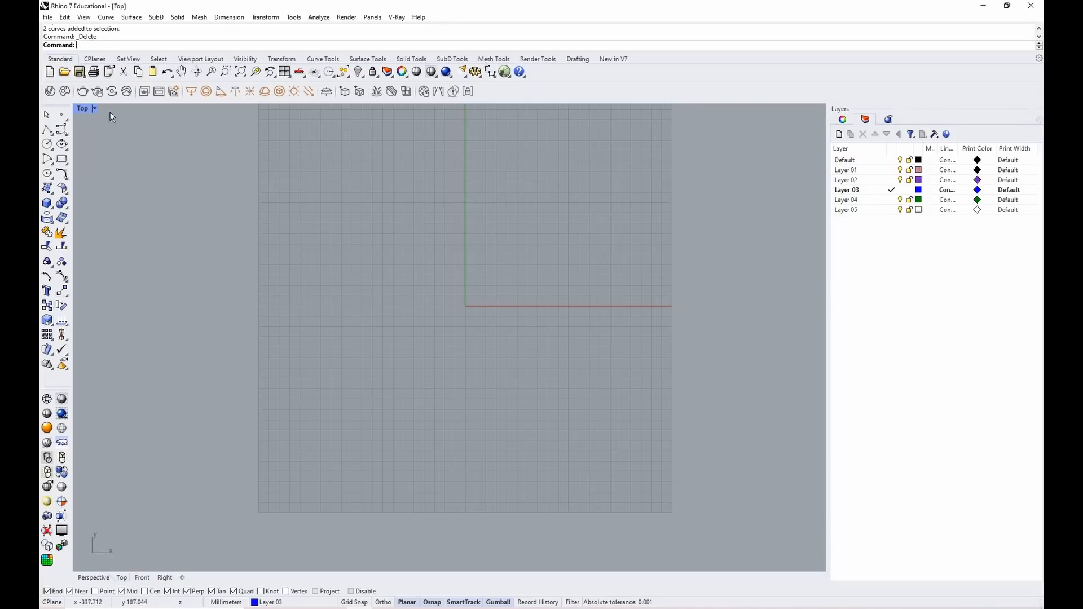
double_click(80, 109)
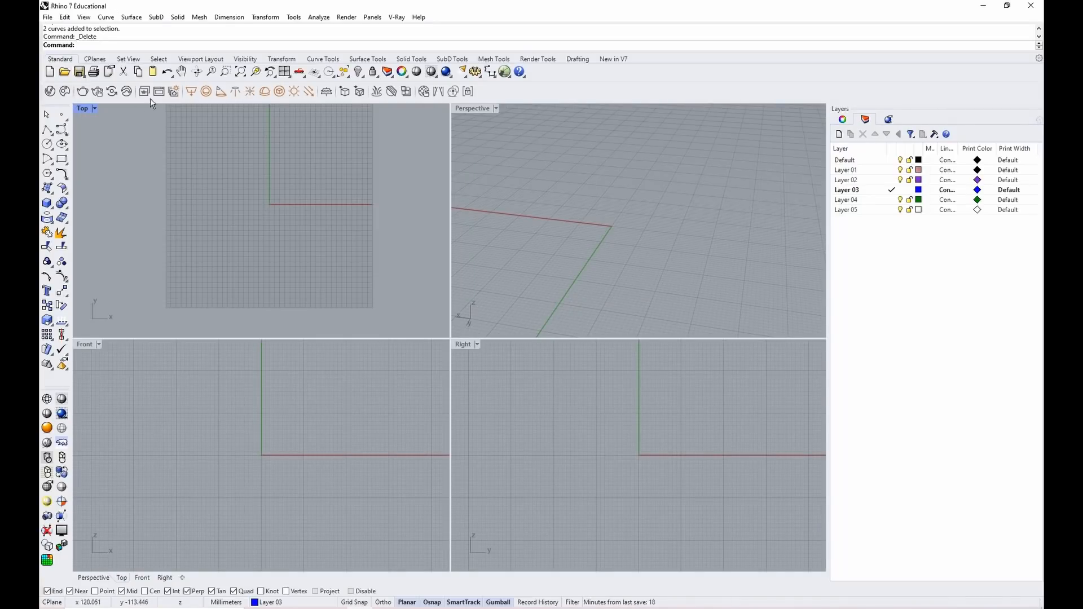
Maximize the Top viewport and restore the four-viewport layout to compare both arrangements
double_click(80, 110)
double_click(80, 110)
double_click(77, 110)
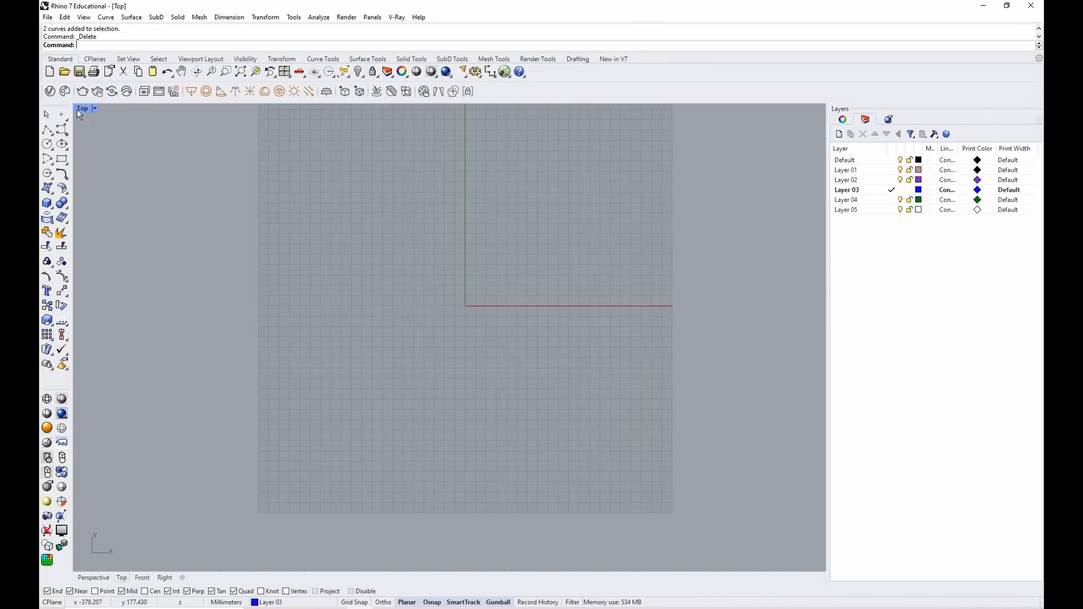
double_click(83, 108)
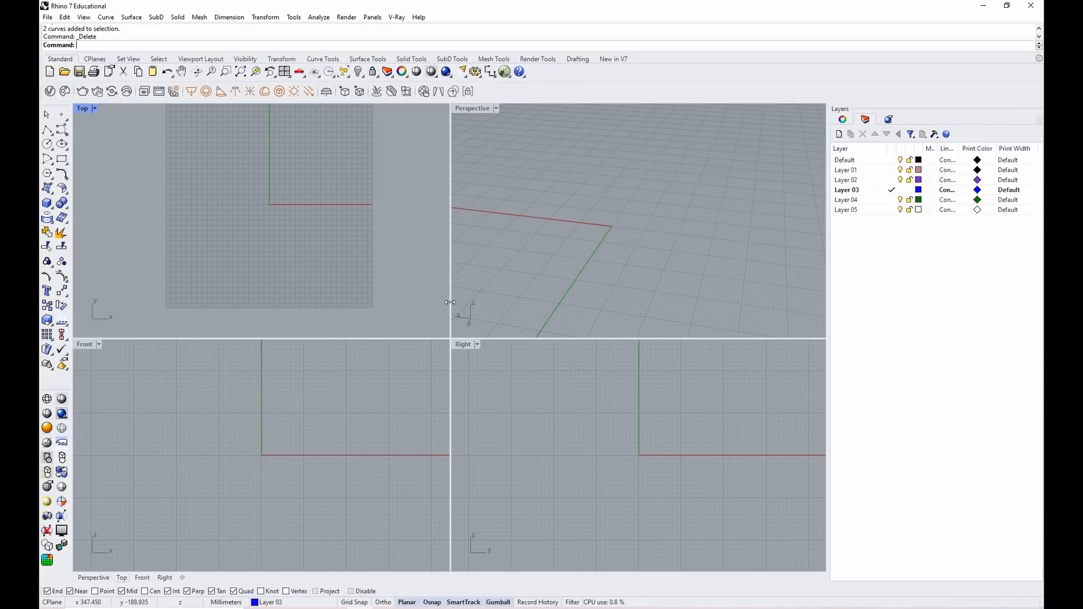
left_click_drag(358, 291, 450, 291)
left_click(344, 290)
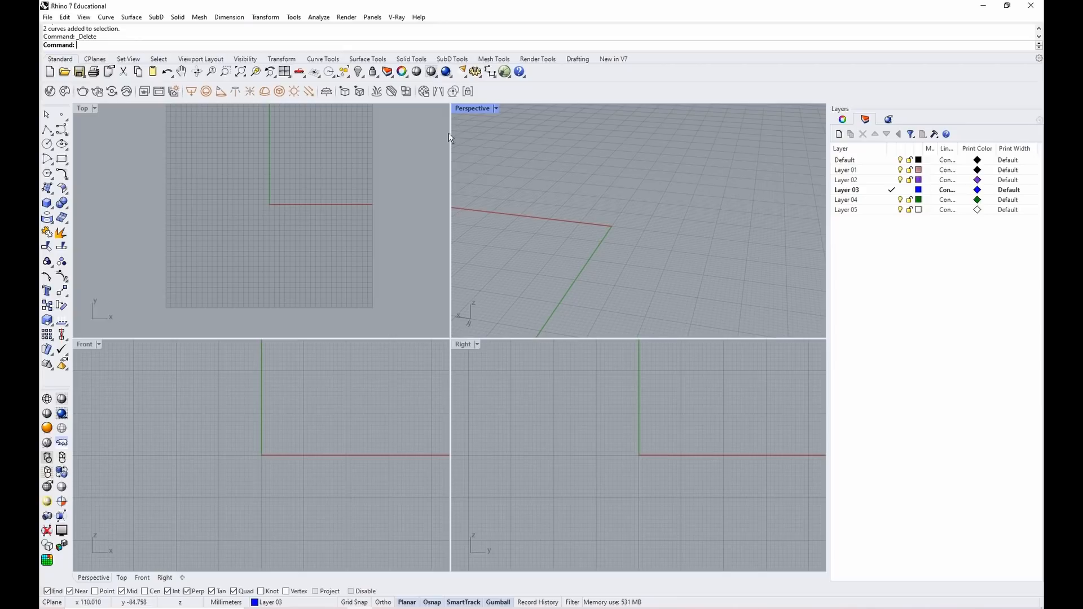
Set the Perspective viewport to the Top view and choose Wireframe as its display mode
left_click(496, 109)
left_click(659, 165)
left_click(496, 108)
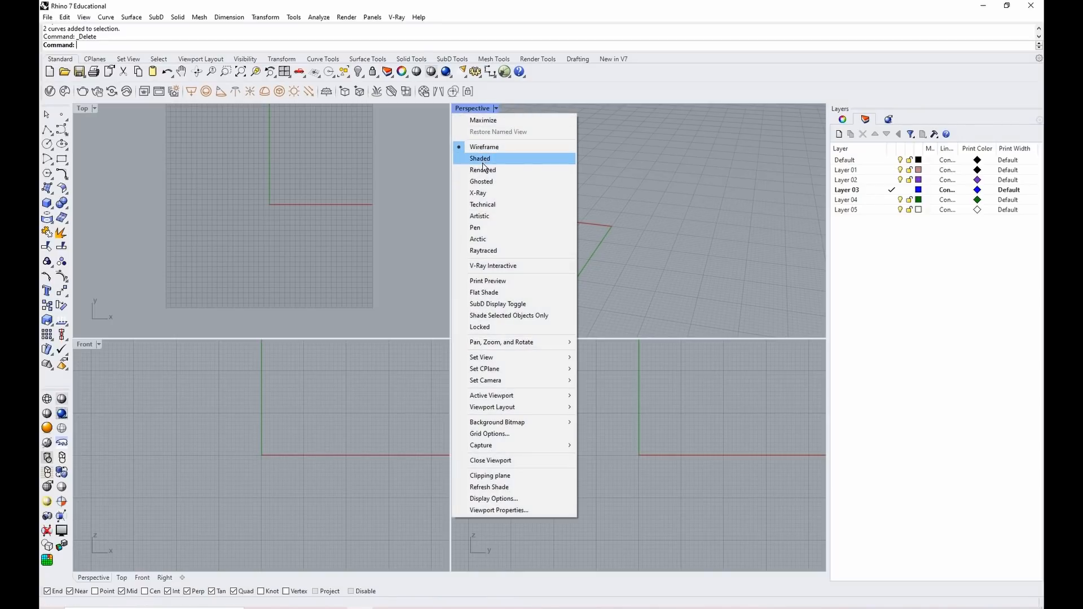
mouse_move(503, 364)
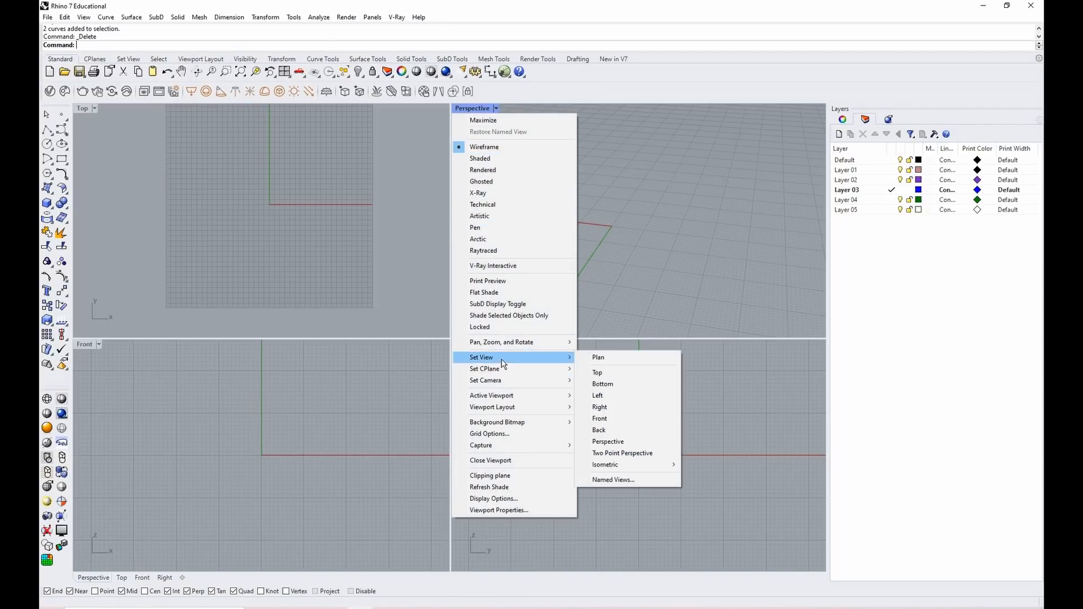
left_click(641, 375)
scroll(617, 253, "down", 5)
scroll(613, 251, "up", 5)
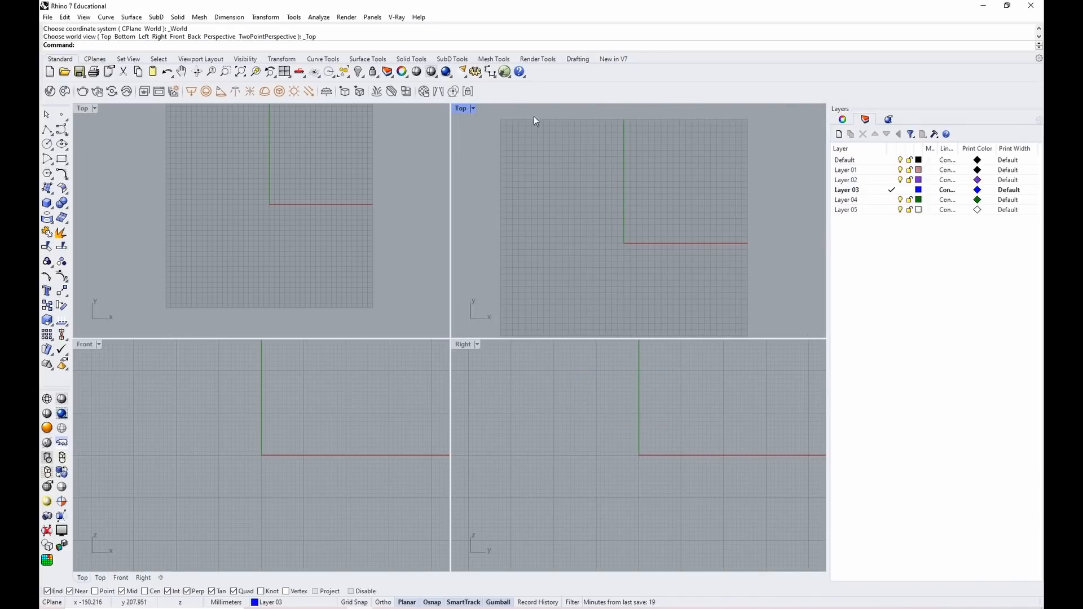
left_click(474, 110)
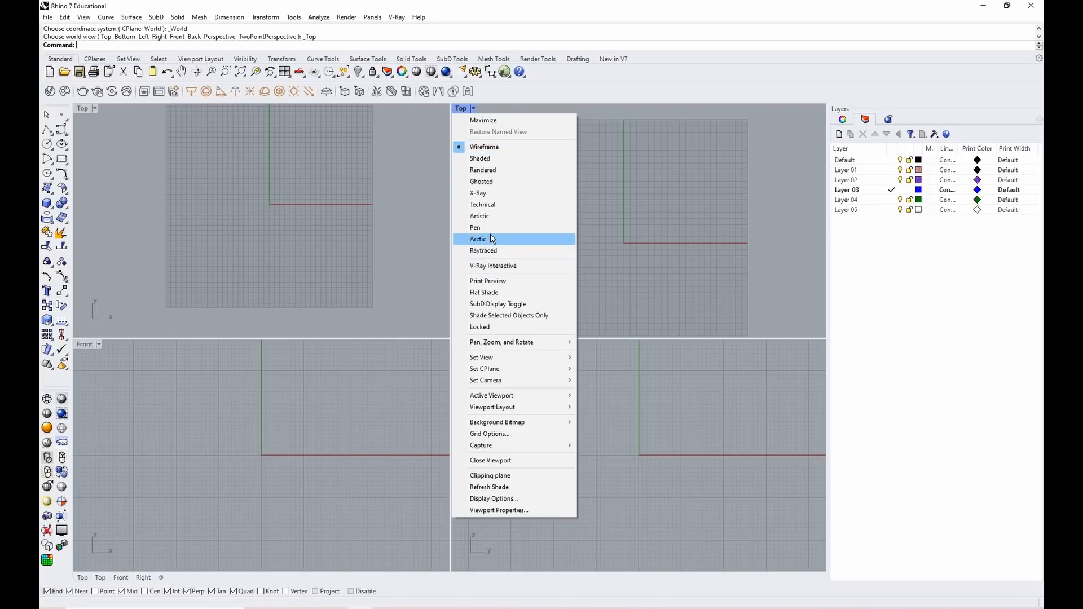
left_click(504, 149)
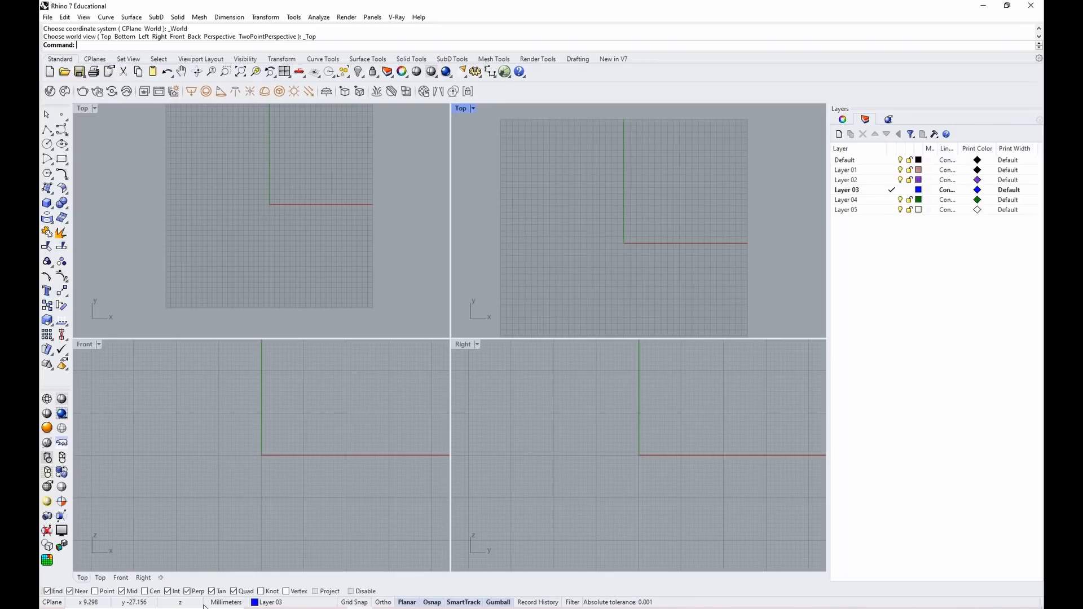
Maximize the original Top viewport and set the document's model units to Inches
double_click(83, 109)
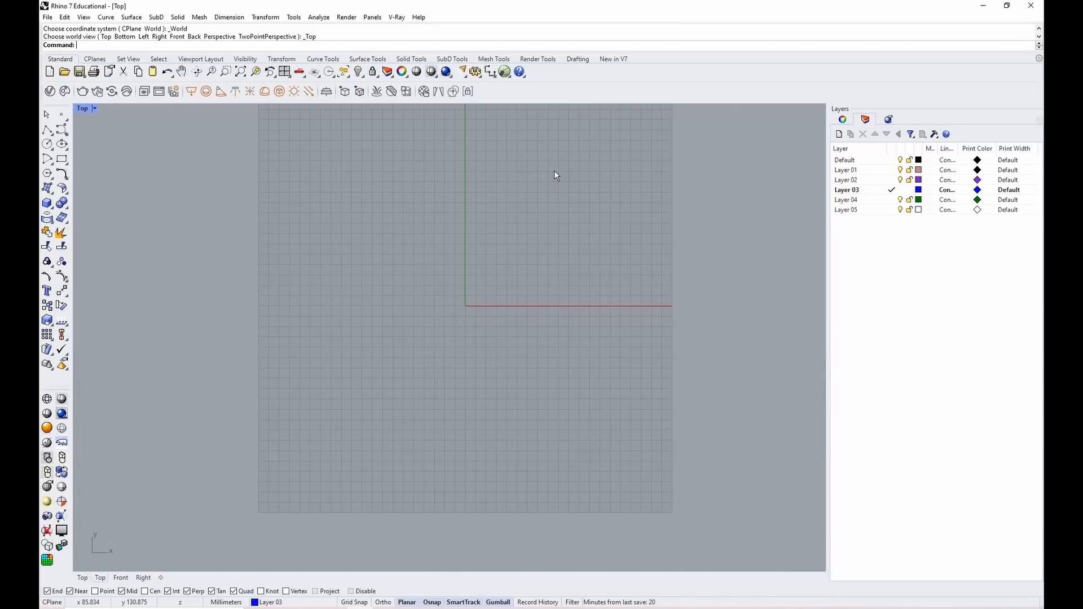
type("nits")
key("Return")
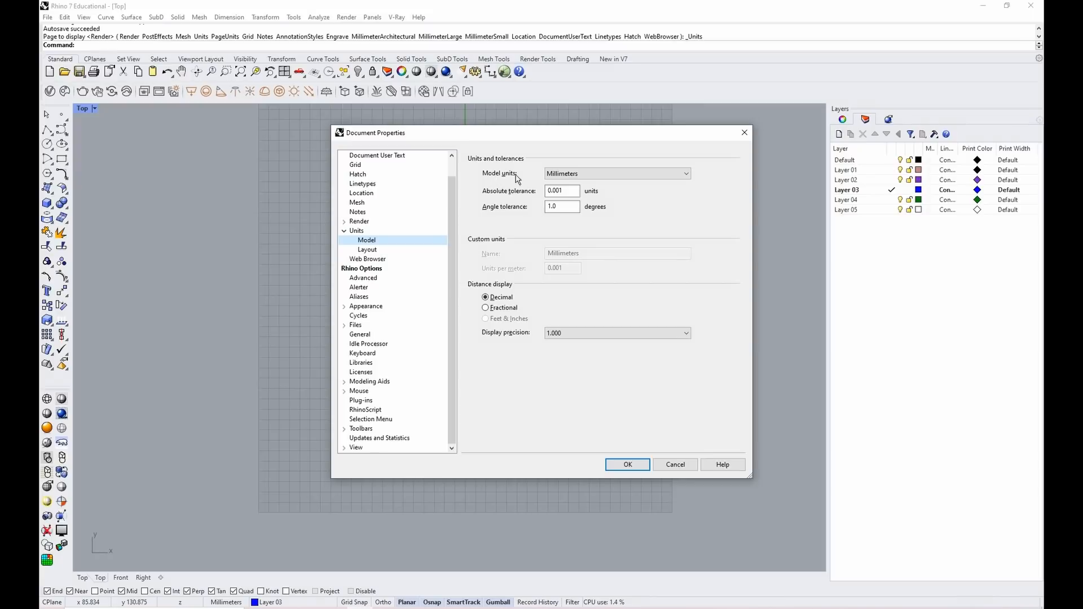
left_click(550, 175)
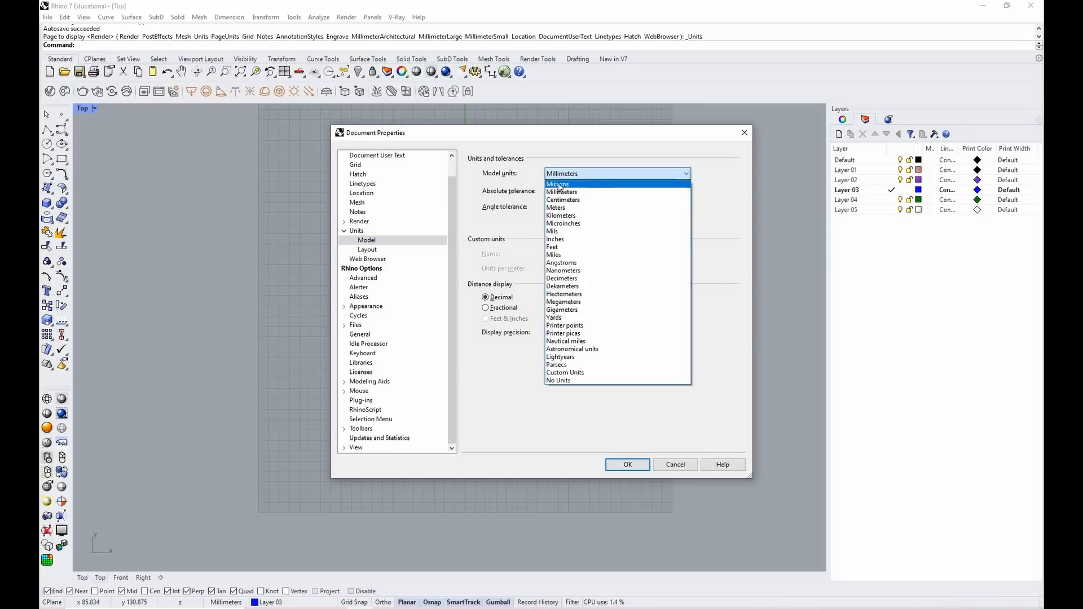
left_click(563, 248)
left_click(585, 178)
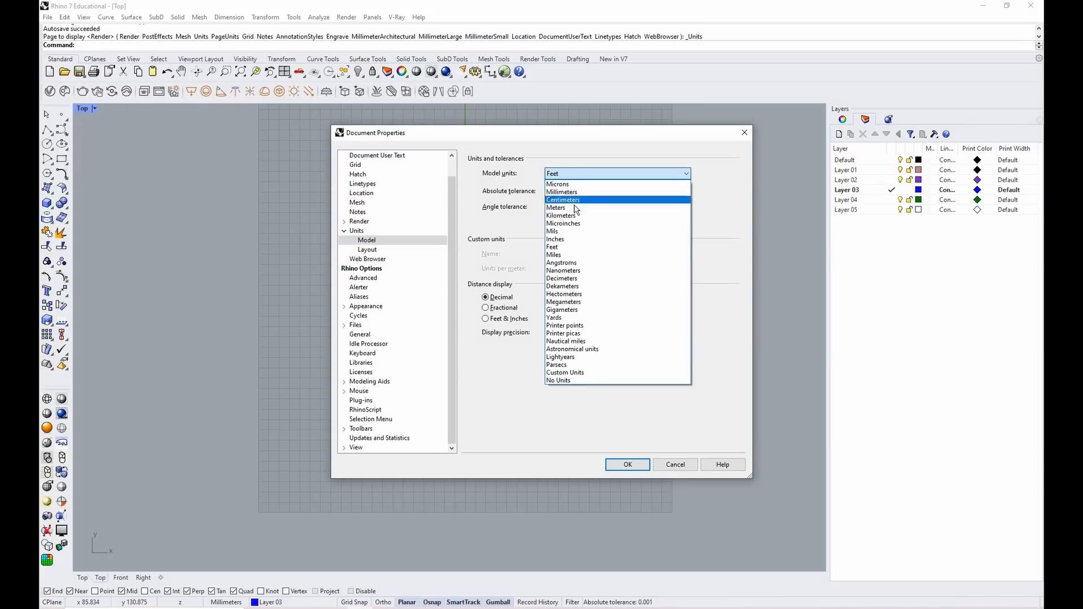
left_click(567, 240)
left_click(640, 471)
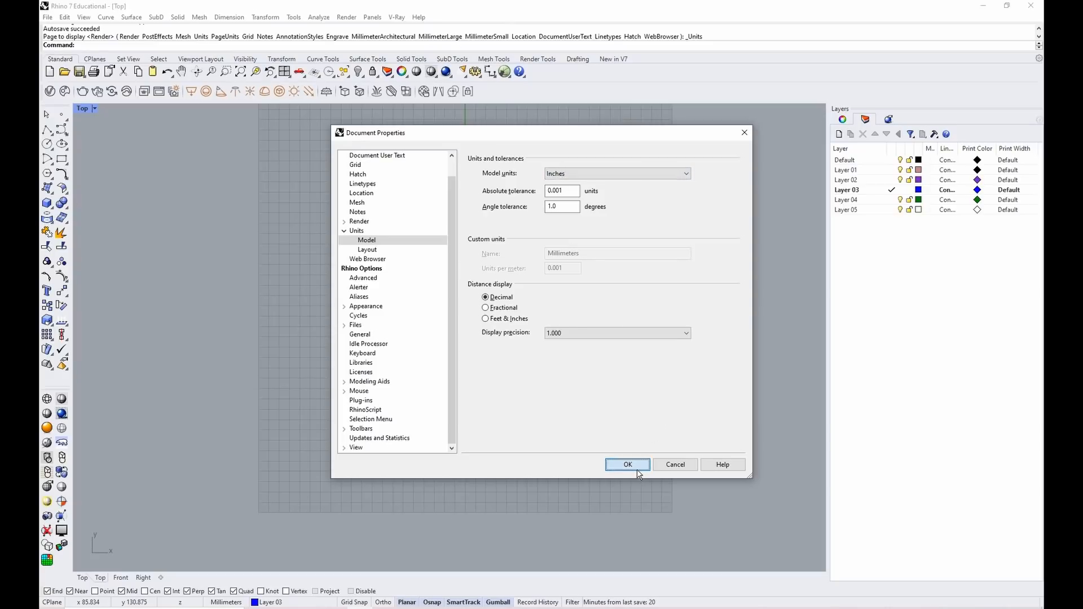
left_click(540, 335)
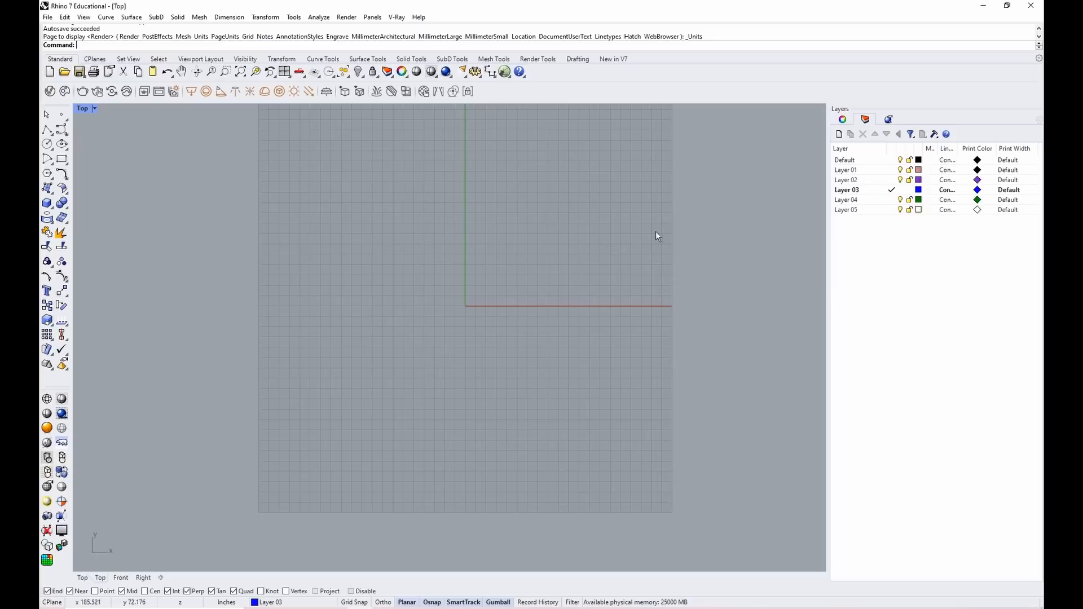
Zoom in around the origin and try switching Grid Snap and Ortho on and off
left_click_drag(586, 201, 358, 348)
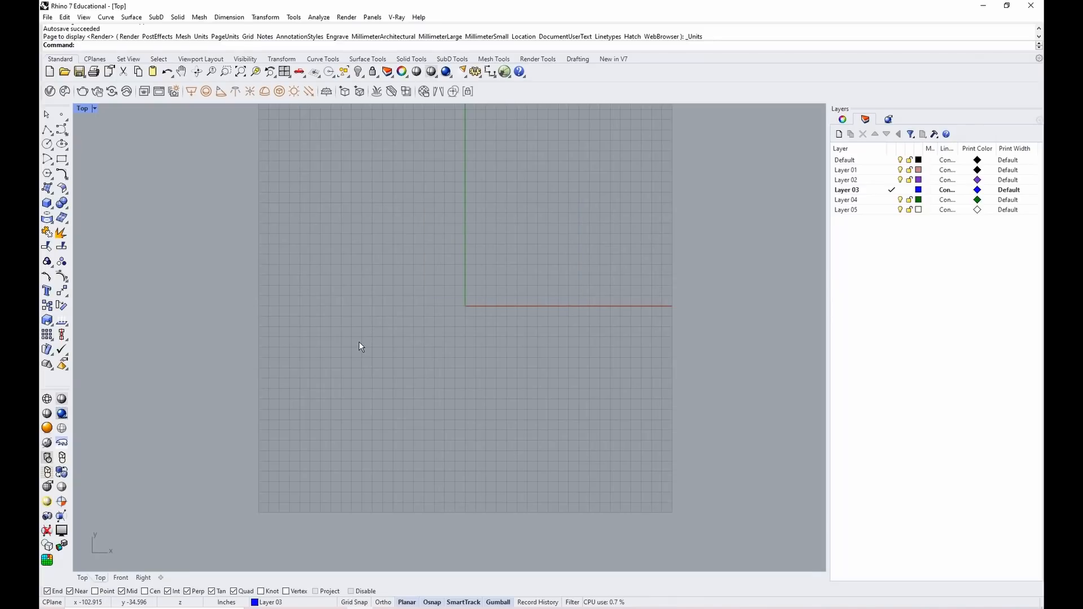
scroll(472, 303, "up", 5)
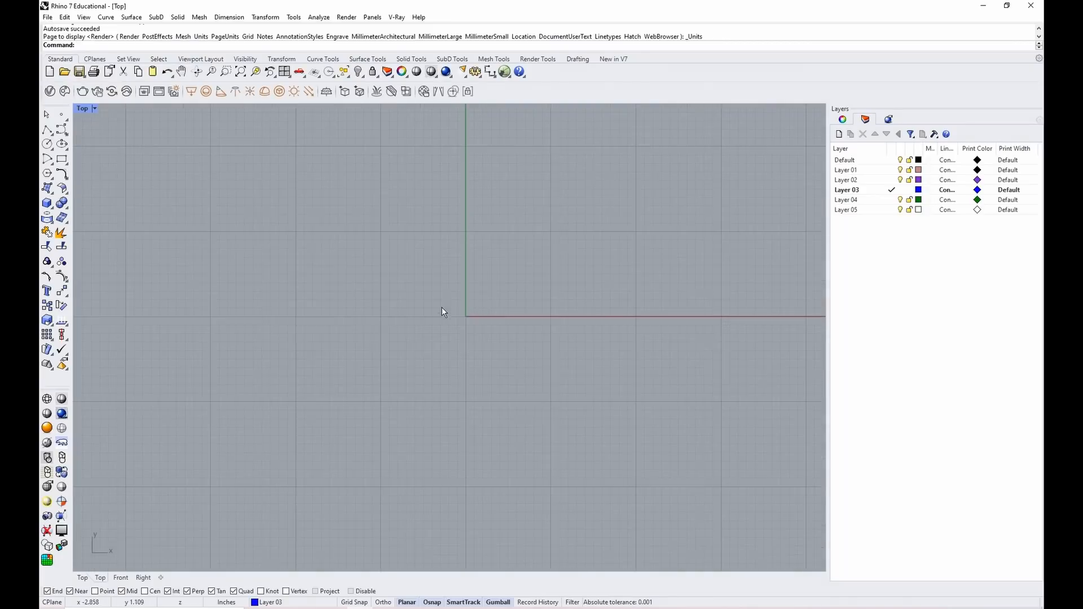
right_click_drag(544, 303, 500, 261)
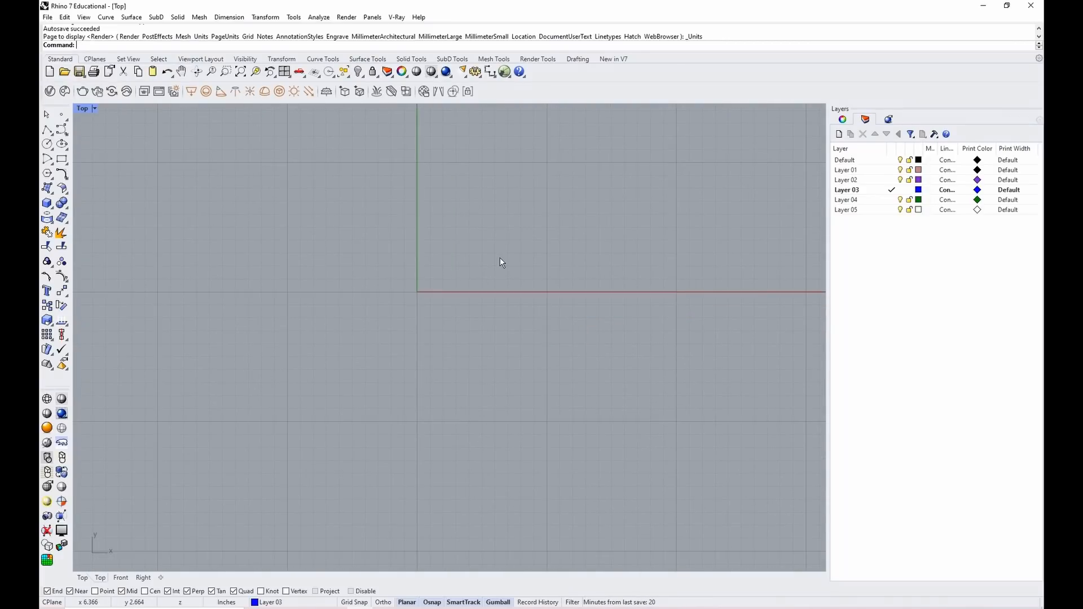
left_click(364, 604)
left_click(386, 604)
left_click(384, 603)
left_click(361, 603)
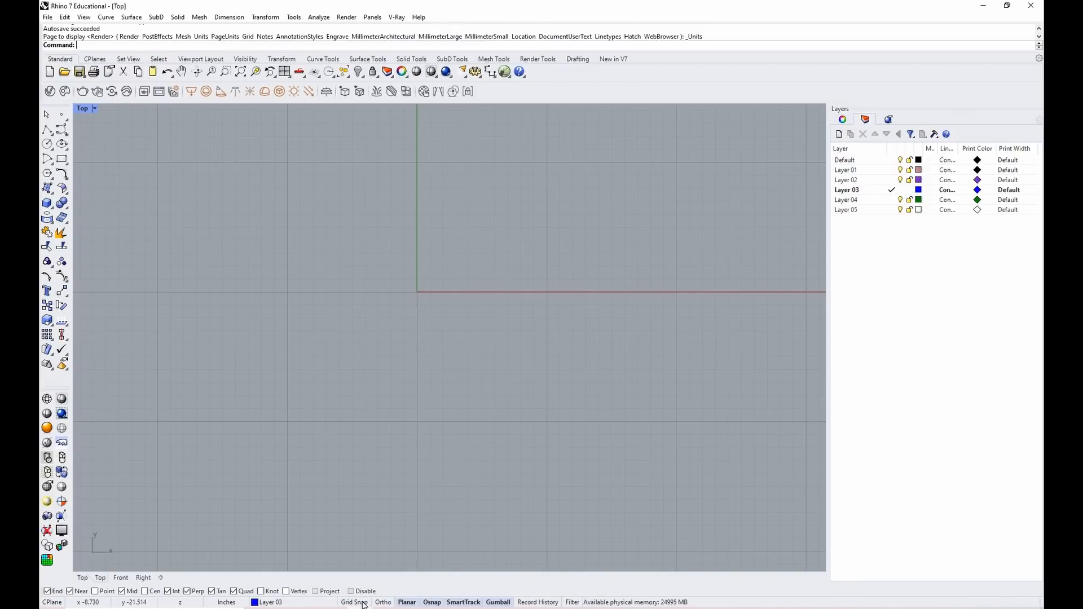
Start the Line command and try Grid Snap for its start point, turning the snap on and off again
scroll(372, 310, "up", 8)
scroll(475, 328, "down", 8)
right_click_drag(476, 327, 344, 378)
scroll(323, 394, "up", 6)
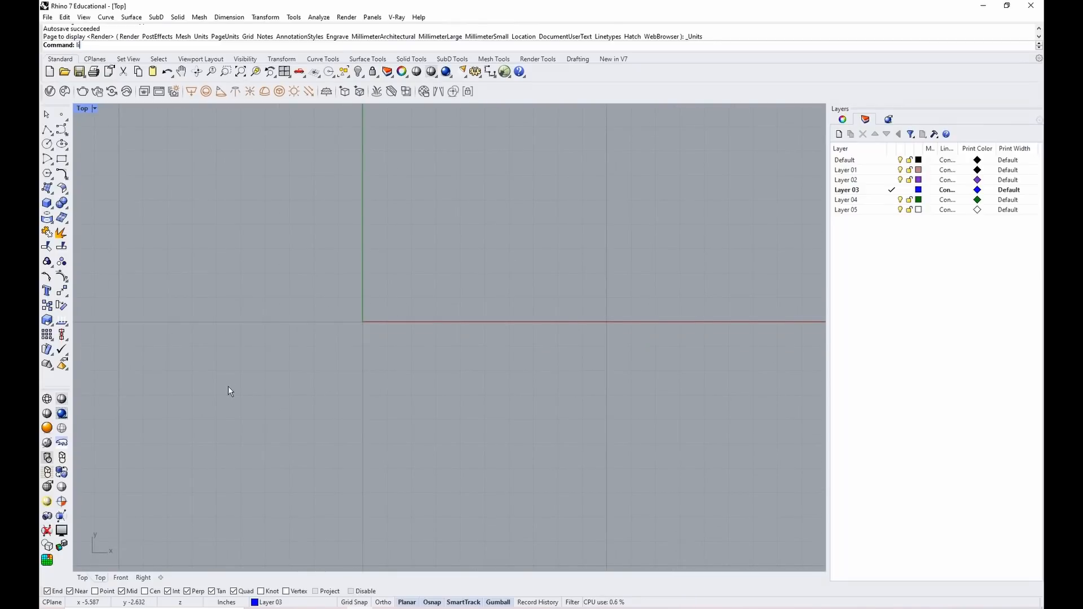
key("Return")
left_click(355, 603)
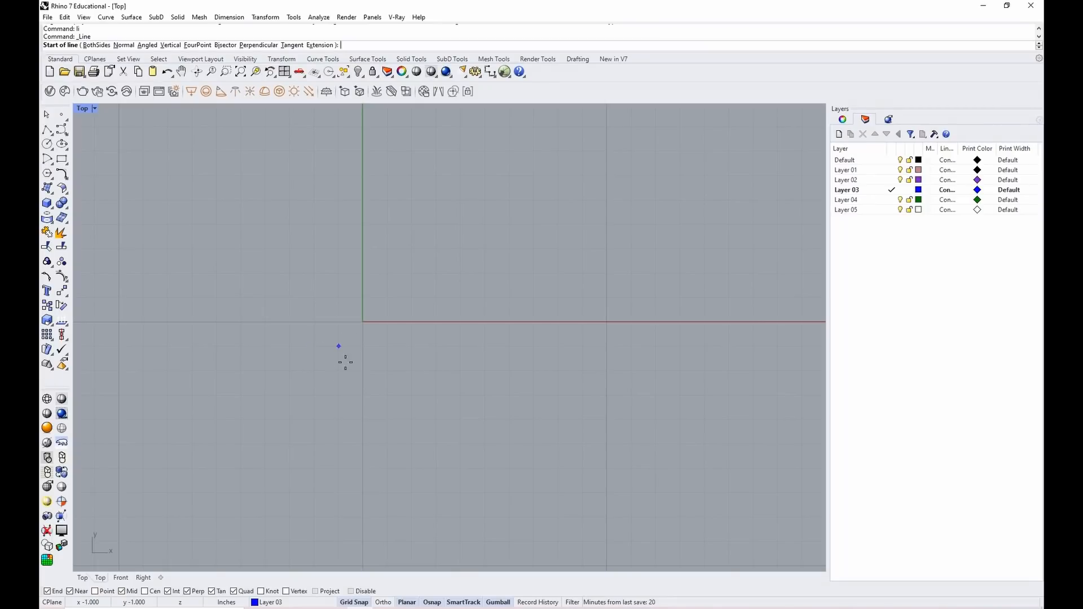
left_click(360, 602)
Try Ortho on and off while drawing a line from a point below the origin, and cancel the line
left_click(383, 602)
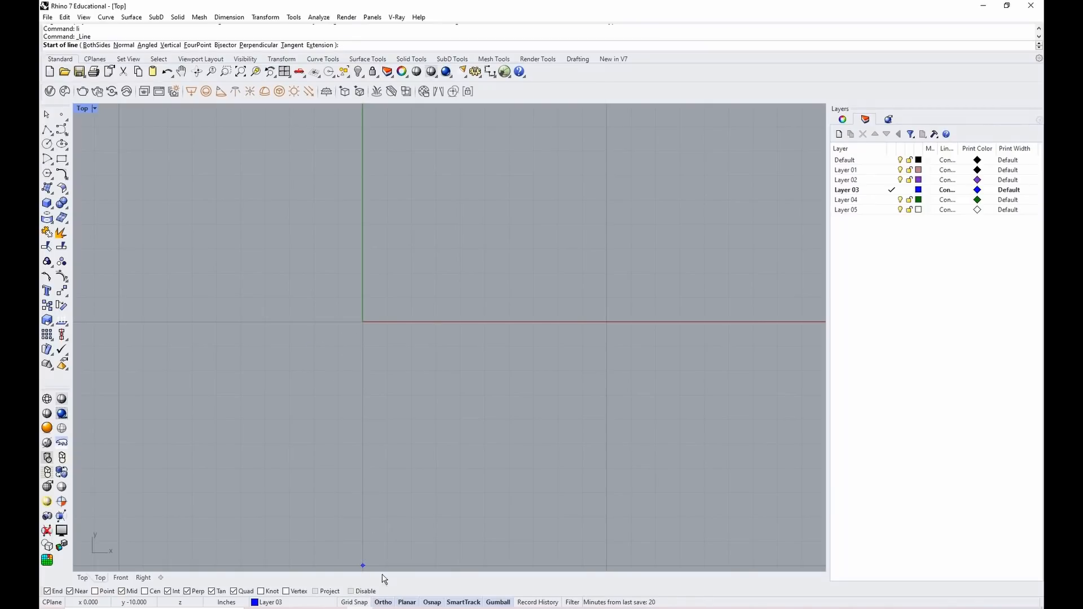
left_click(360, 417)
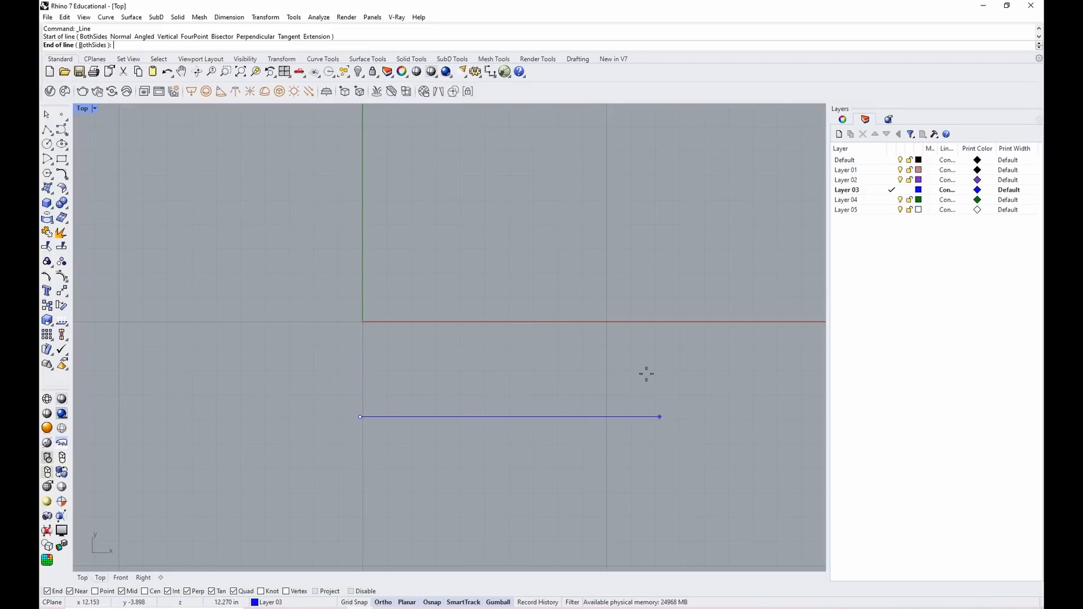
key("F8")
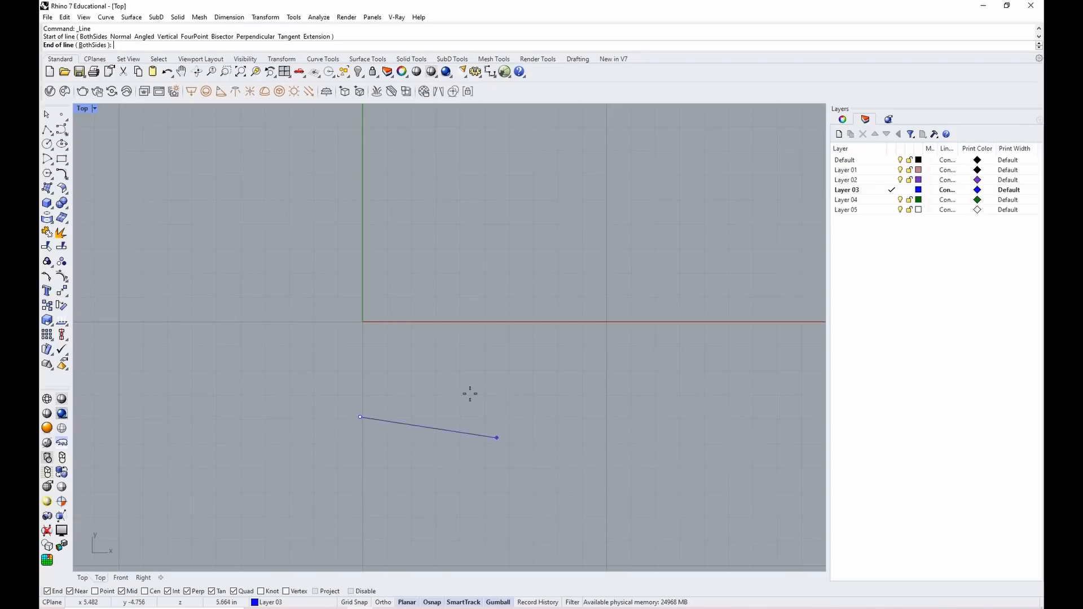
key("F8")
left_click(382, 603)
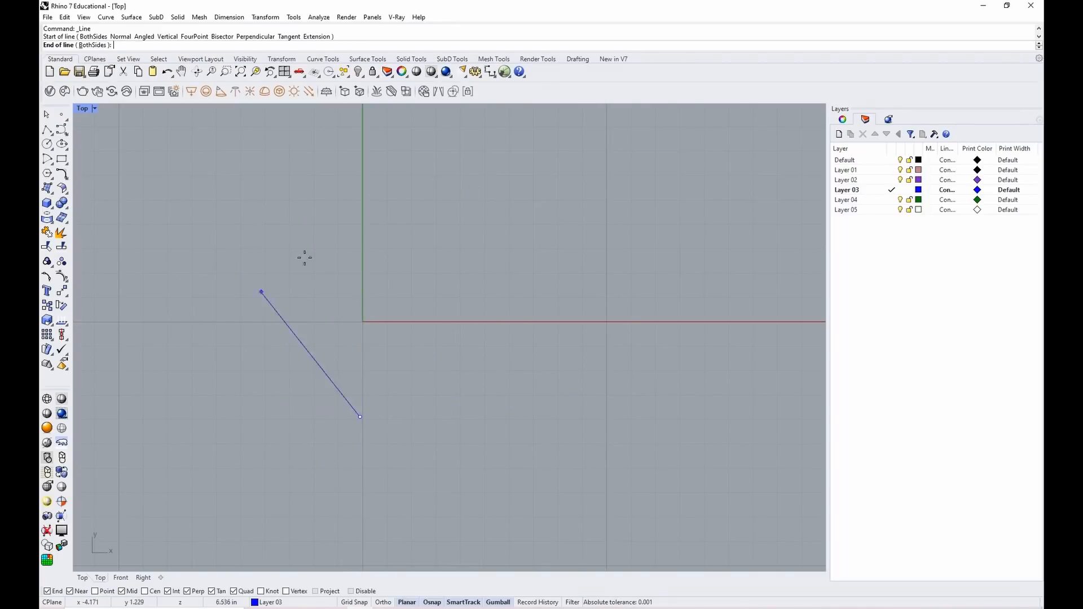
key("F8")
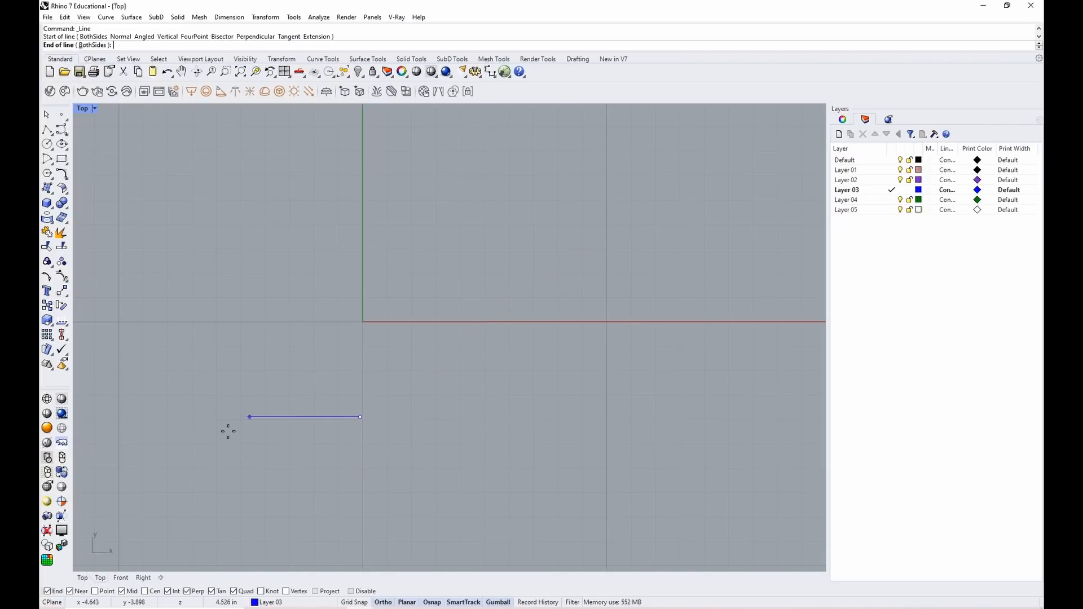
key("F8")
key("Escape")
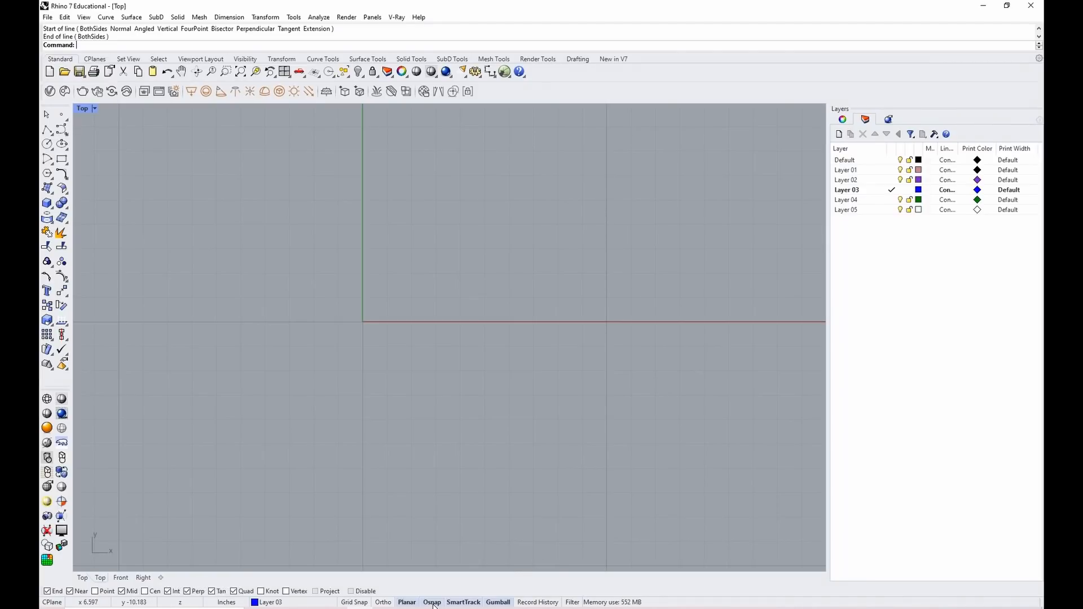
Toggle the End object snap off and on, and draw a horizontal line along the red X axis
left_click(50, 592)
left_click(50, 592)
right_click(510, 318)
left_click(426, 322)
left_click(695, 322)
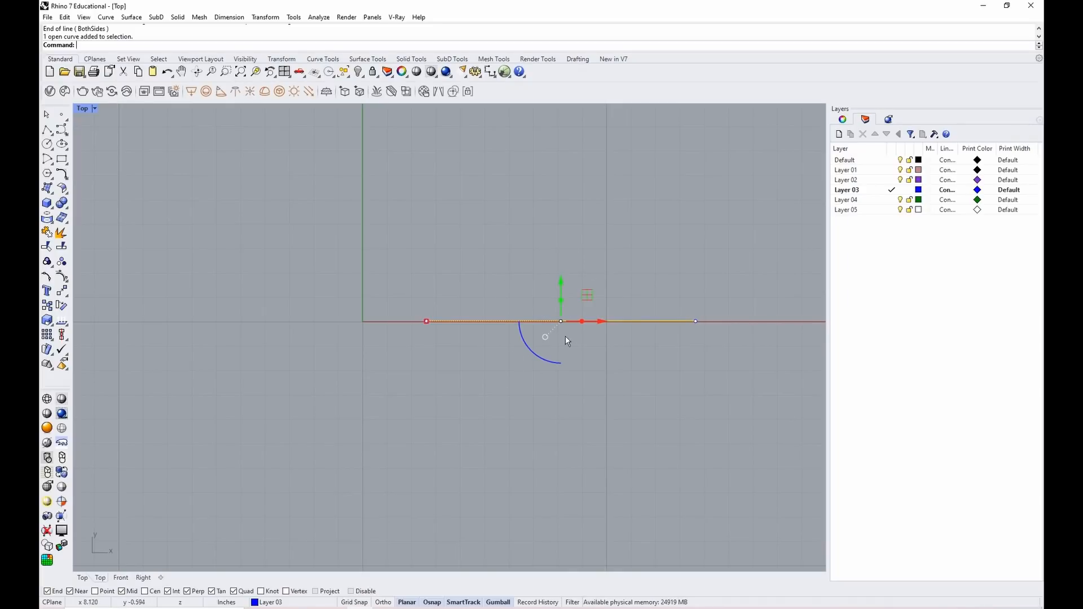
Try rotating the line with the gumball, undo the rotation, and move the line straight down below the X axis
mouse_move(548, 359)
left_mouse_down()
mouse_move(530, 343)
mouse_move(554, 360)
left_mouse_up()
key("ctrl+z")
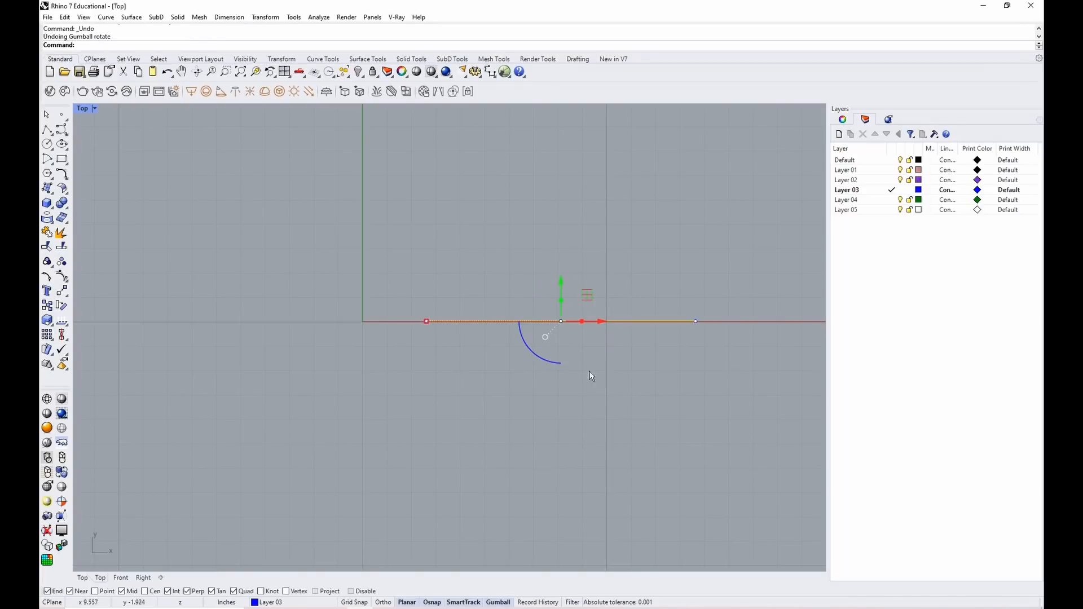
left_click_drag(560, 304, 565, 381)
left_click(647, 355)
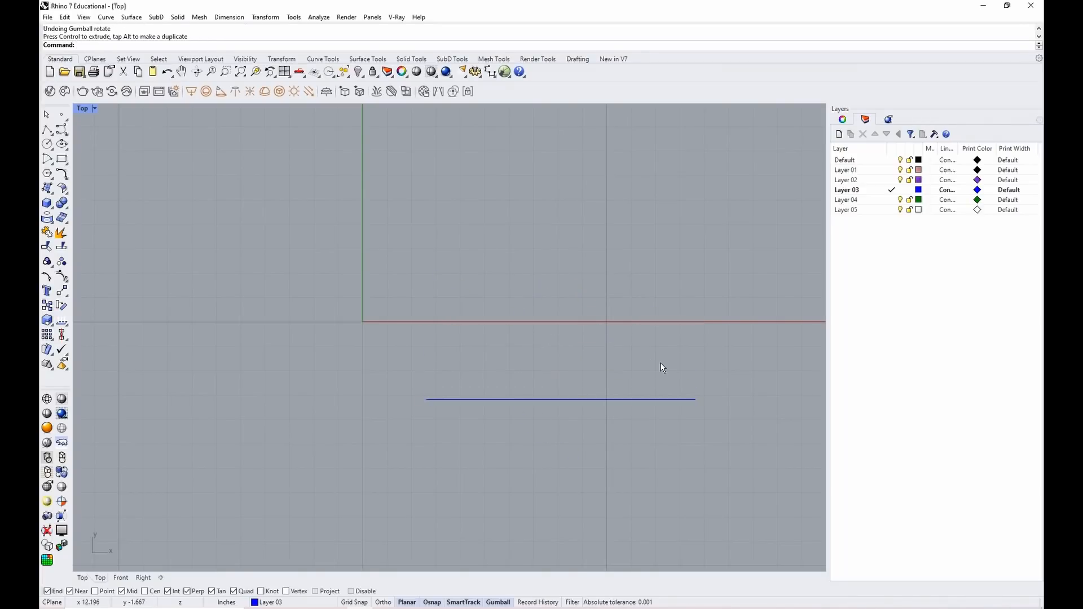
Reselect the line and use gumball values to move it up 1 inch and right 1 inch
left_click_drag(661, 364, 628, 427)
left_click(640, 377)
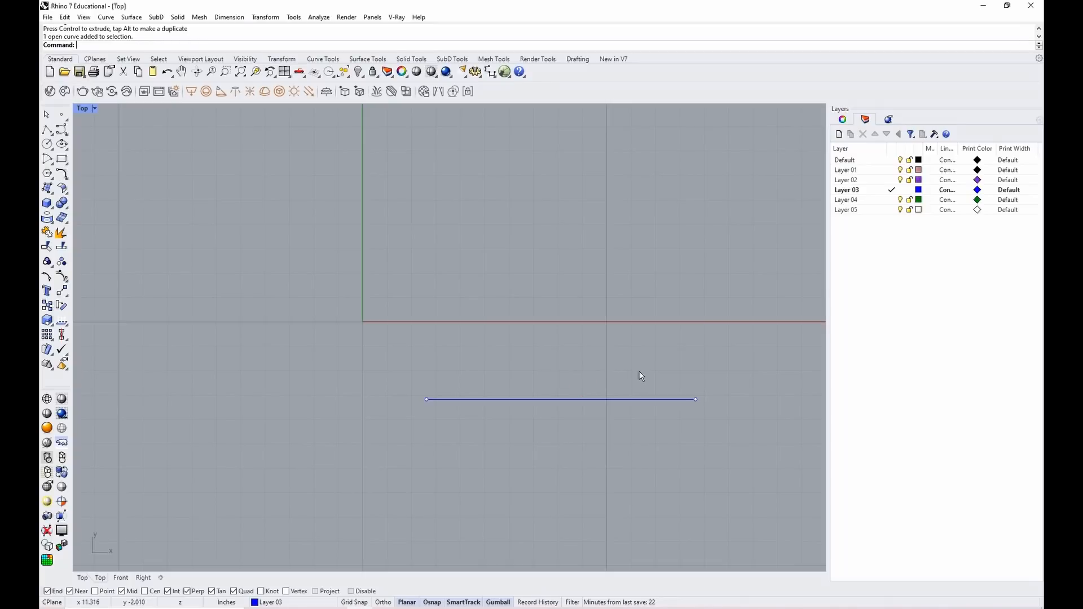
left_click(618, 399)
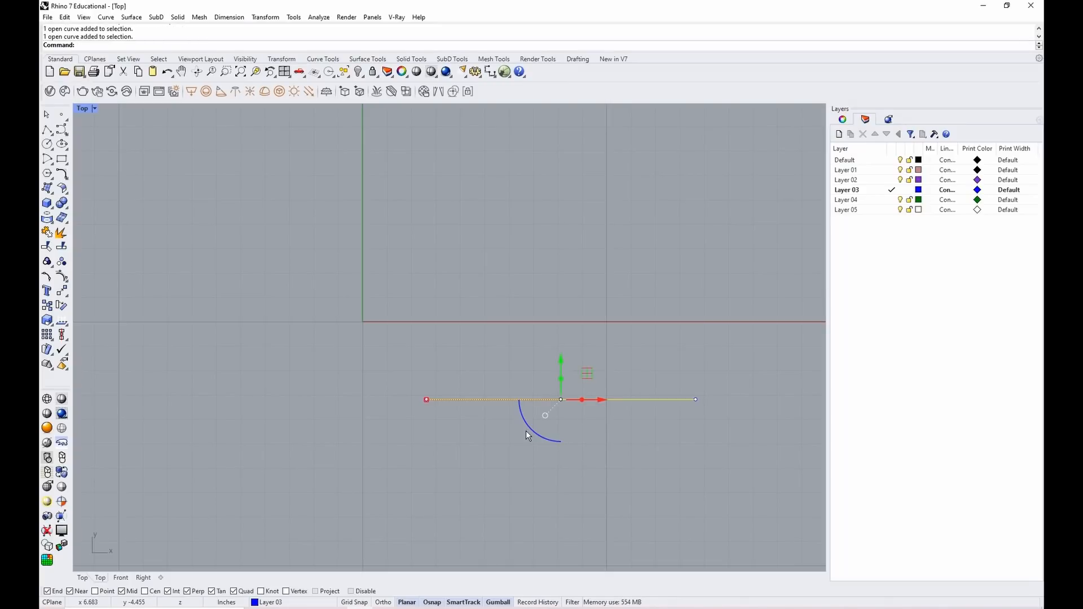
left_click(560, 364)
type("1")
key("Return")
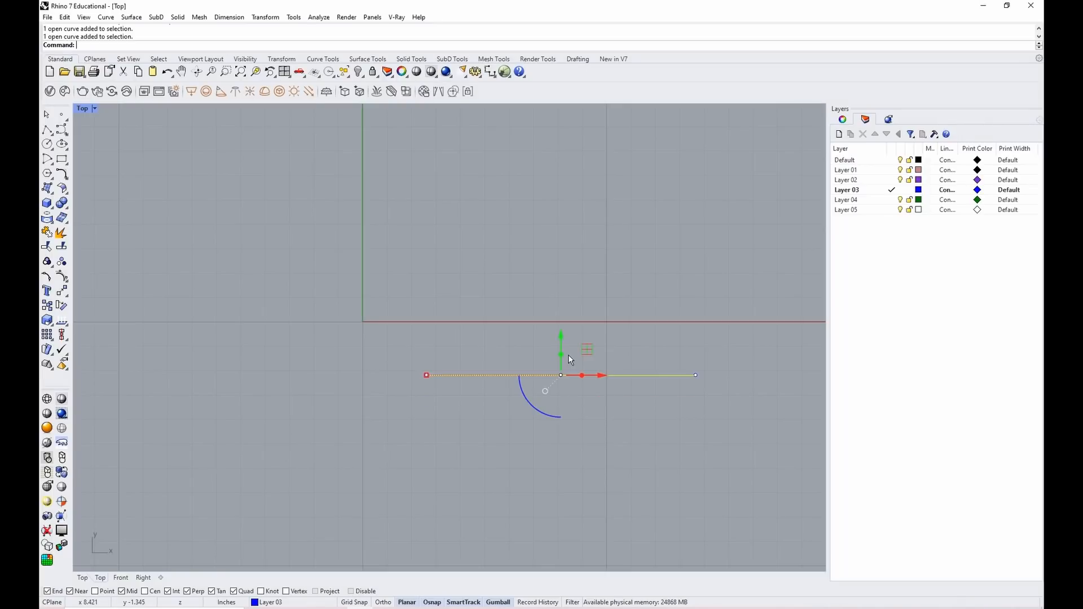
left_click(598, 375)
key("Return")
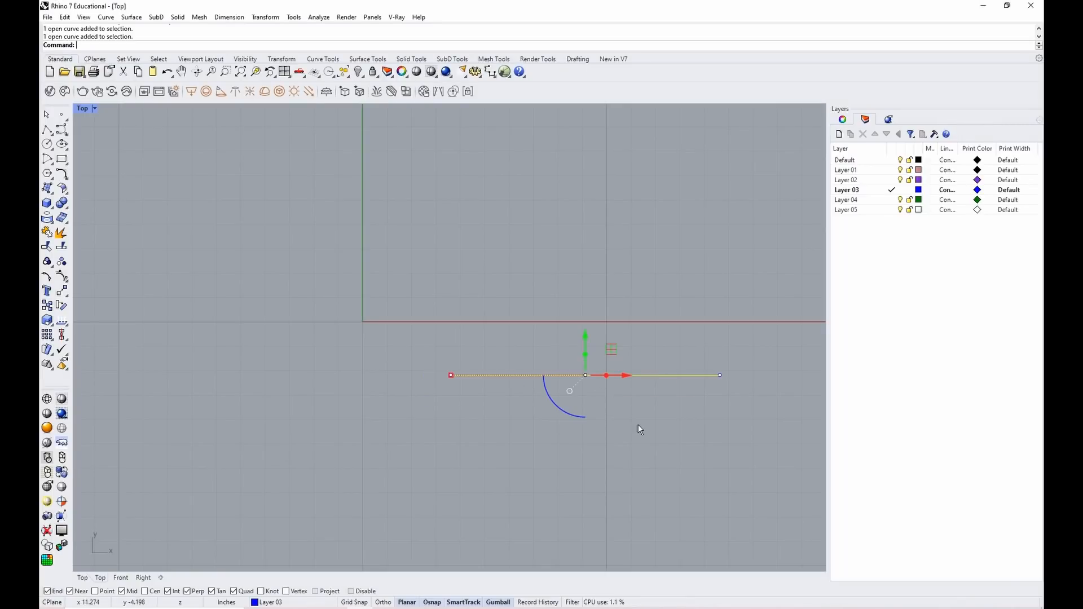
Rotate the line 45 degrees with the gumball, scale it longer about its midpoint, and reselect it
left_click(561, 414)
type("45")
key("Return")
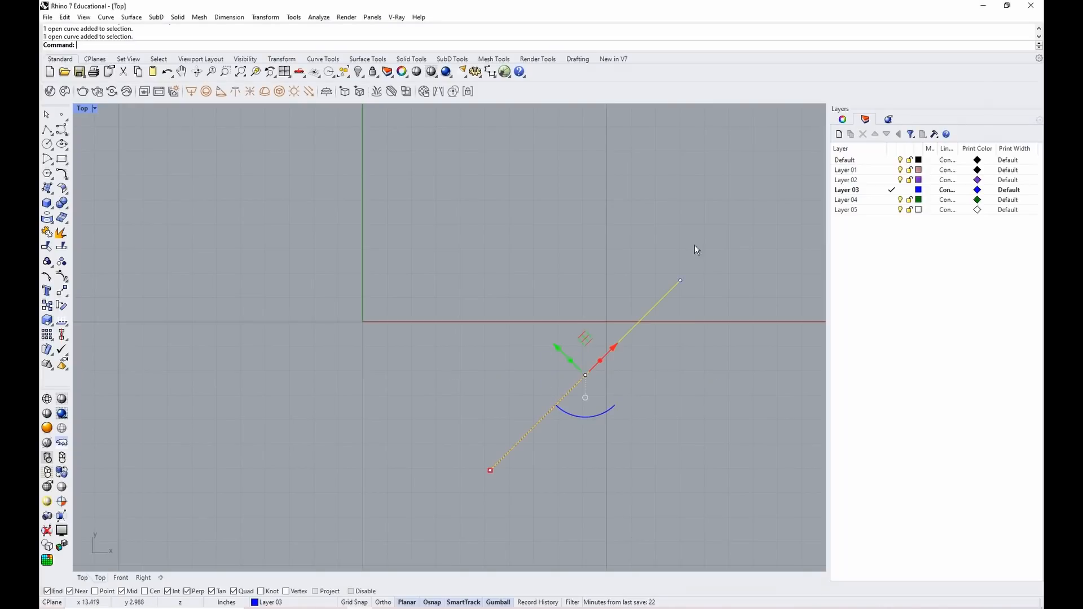
left_click_drag(490, 472, 432, 537)
left_click(691, 423)
left_click(644, 320)
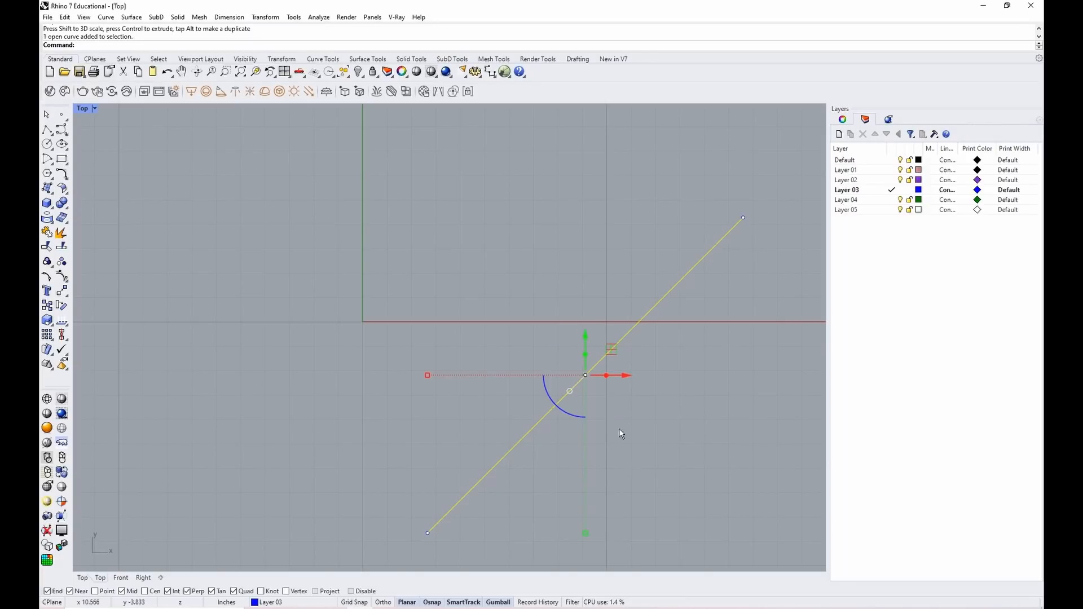
Scale the diagonal line shorter about its midpoint with the gumball and deselect it
left_click_drag(579, 532, 600, 540)
left_click_drag(413, 368, 497, 341)
left_click(502, 285)
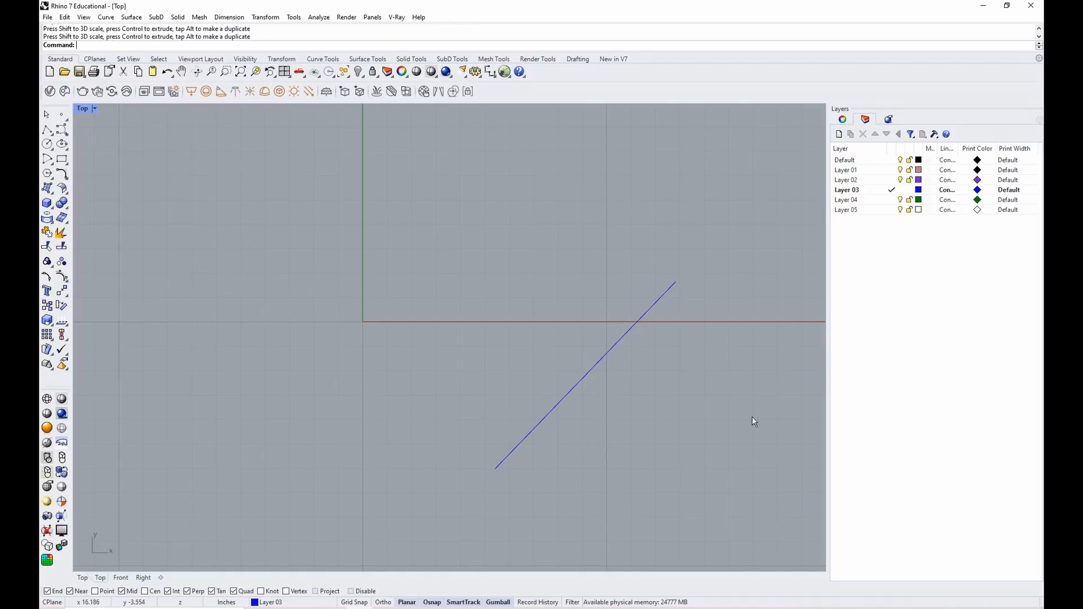
Toggle the gumball off and on for the diagonal line, and move the line left and down below the X axis
left_click(564, 397)
left_click(498, 603)
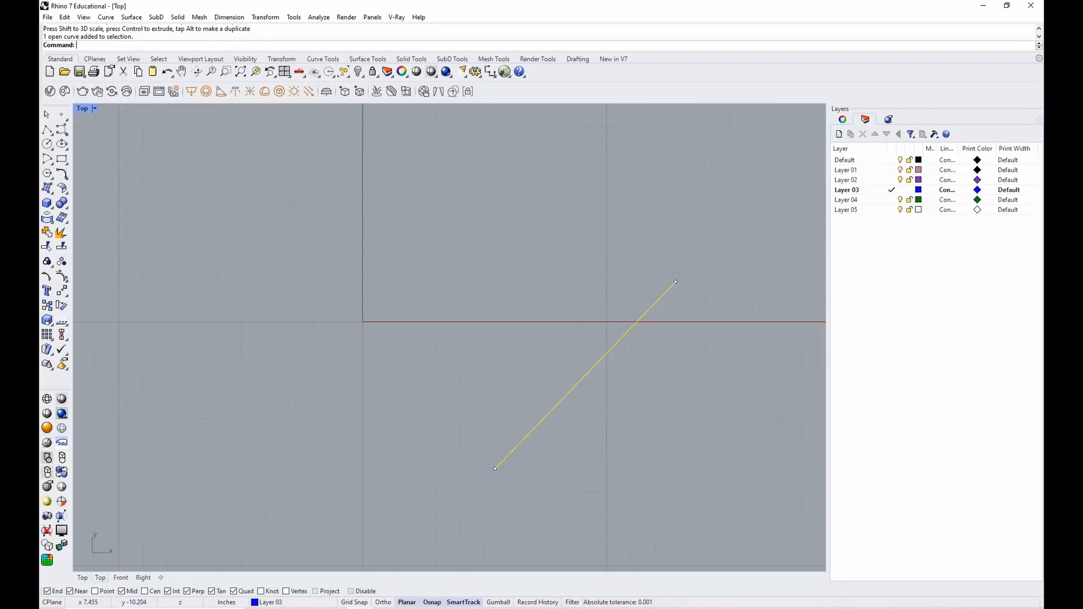
left_click(505, 602)
left_click(661, 417)
left_click_drag(643, 374, 566, 317)
left_click_drag(584, 376, 456, 389)
left_click(466, 320)
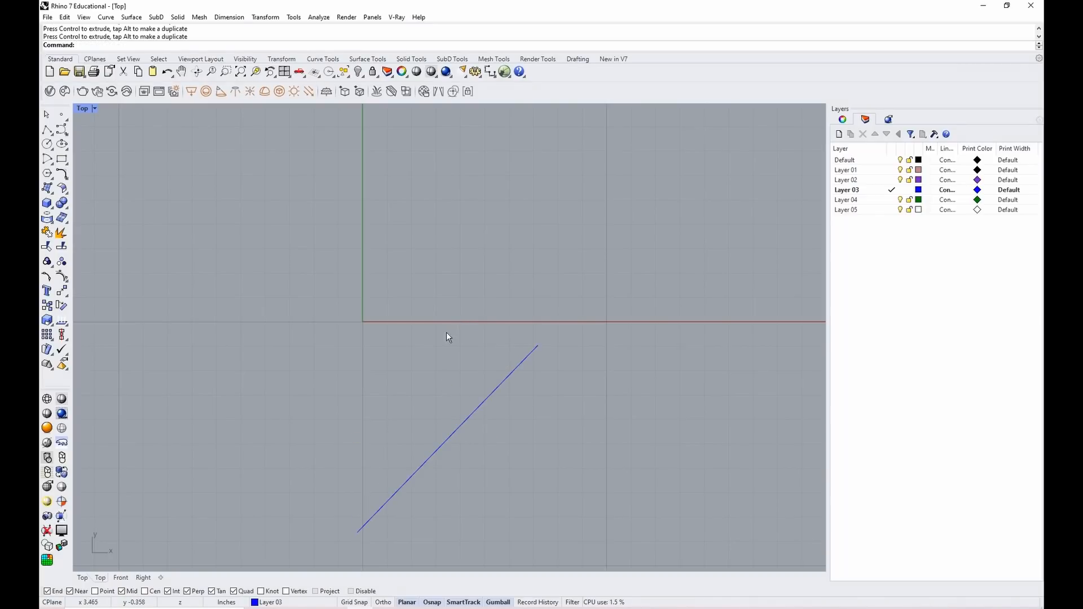
scroll(410, 355, "down", 5)
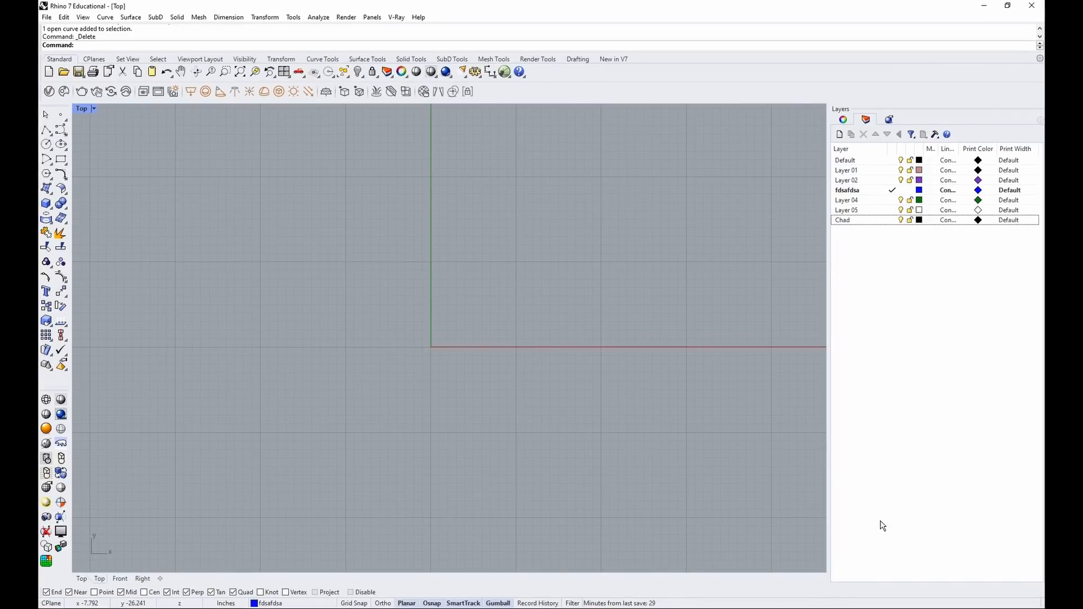
Make Default the current layer and add a new layer named Chelf
double_click(845, 162)
double_click(856, 162)
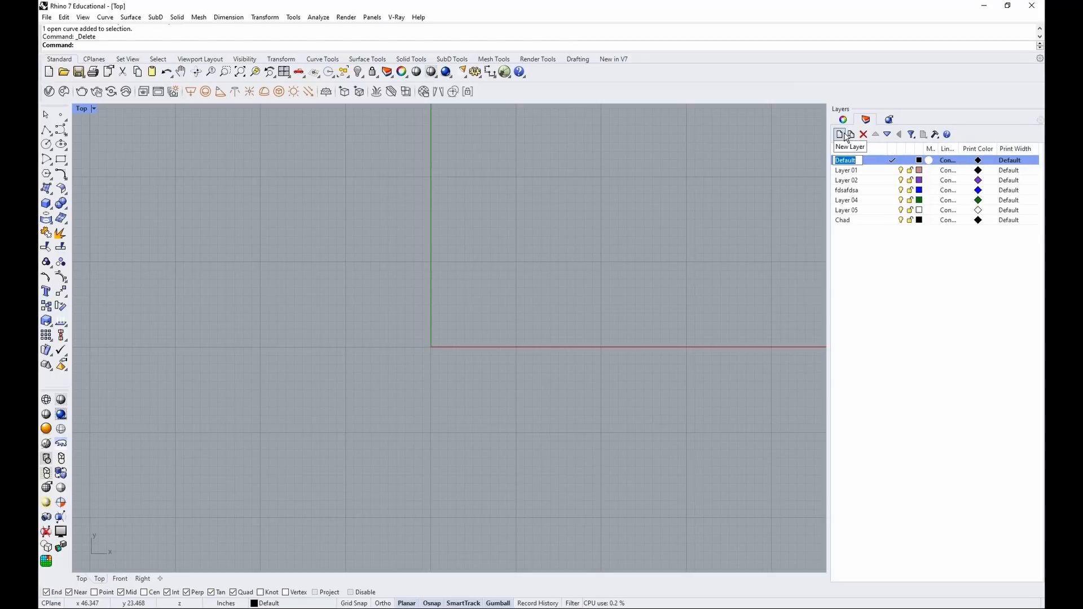
left_click(933, 316)
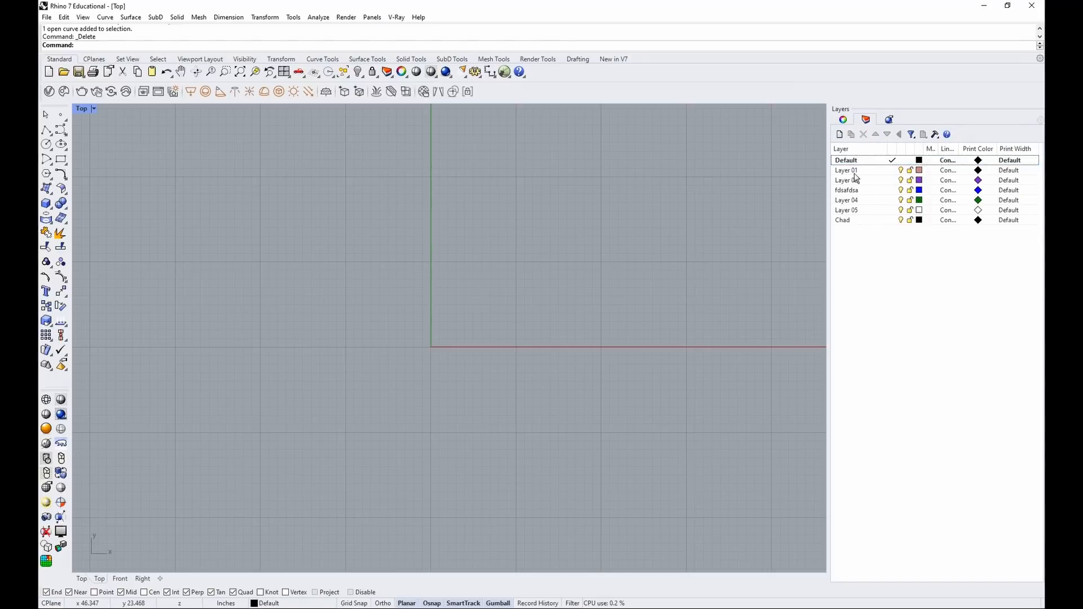
left_click(839, 135)
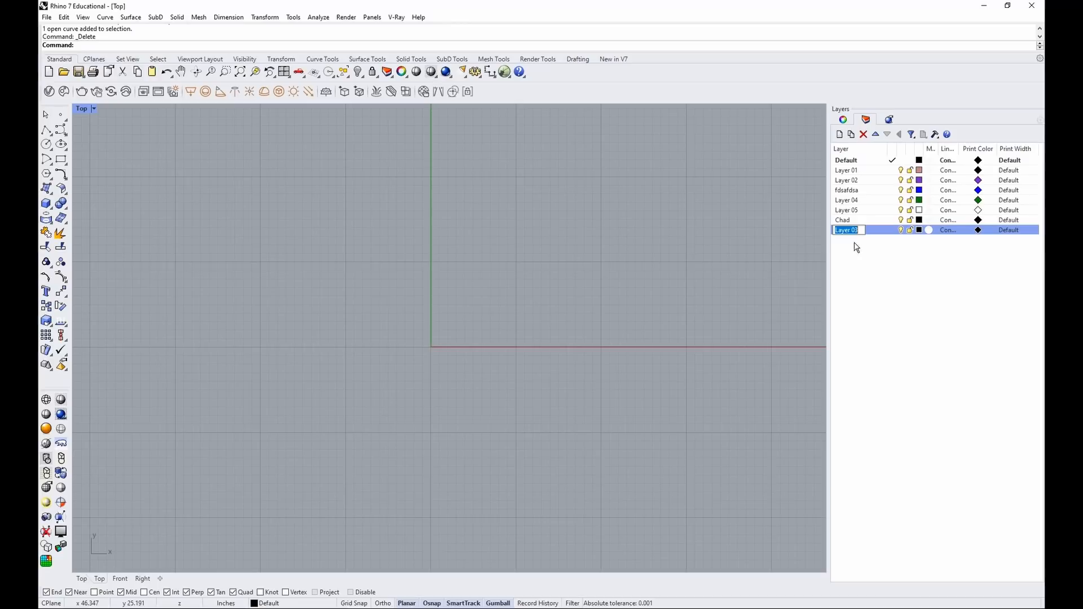
type("Chelf")
left_click(874, 261)
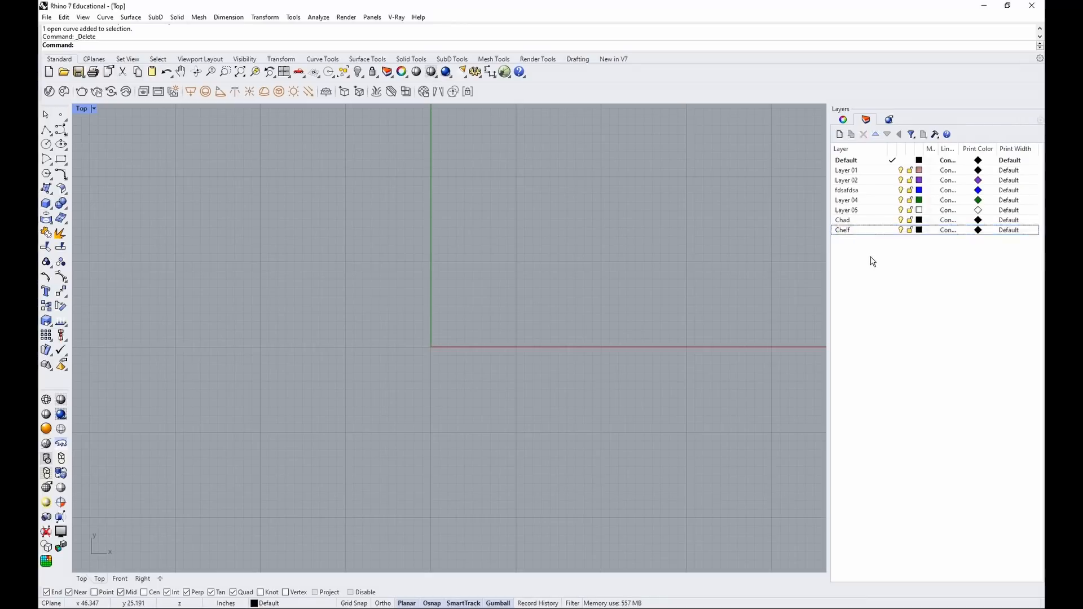
Make Chelf the current layer and draw a horizontal line above the X axis
double_click(855, 231)
type("l")
key("Return")
left_click(444, 239)
left_click(662, 238)
scroll(579, 254, "up", 3)
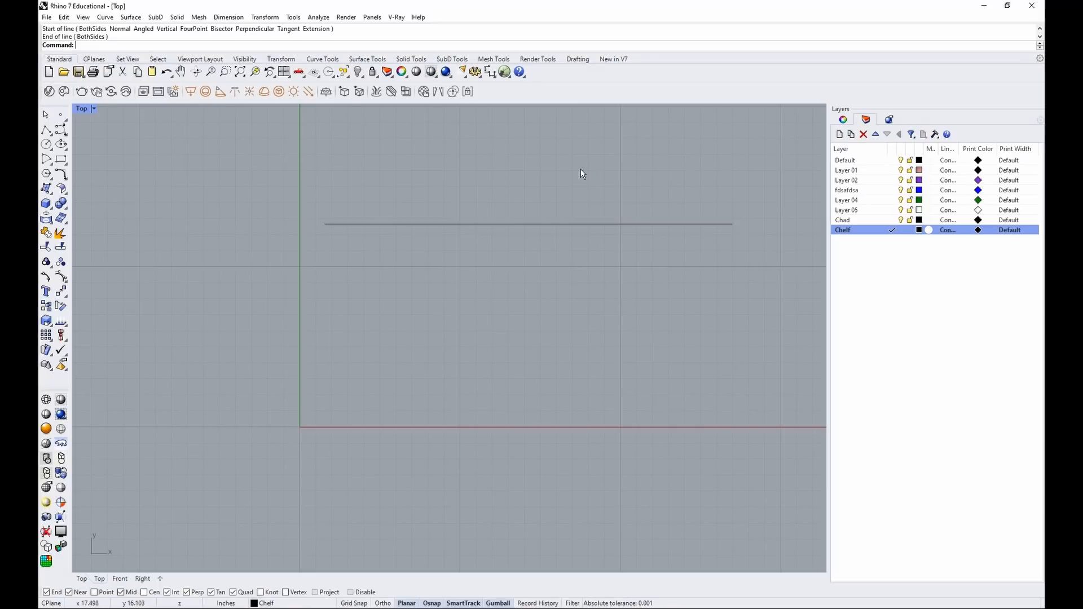
Reassign the horizontal line from Chelf to Layer 04 with Change Object Layer
left_click_drag(578, 162, 522, 250)
right_click(881, 202)
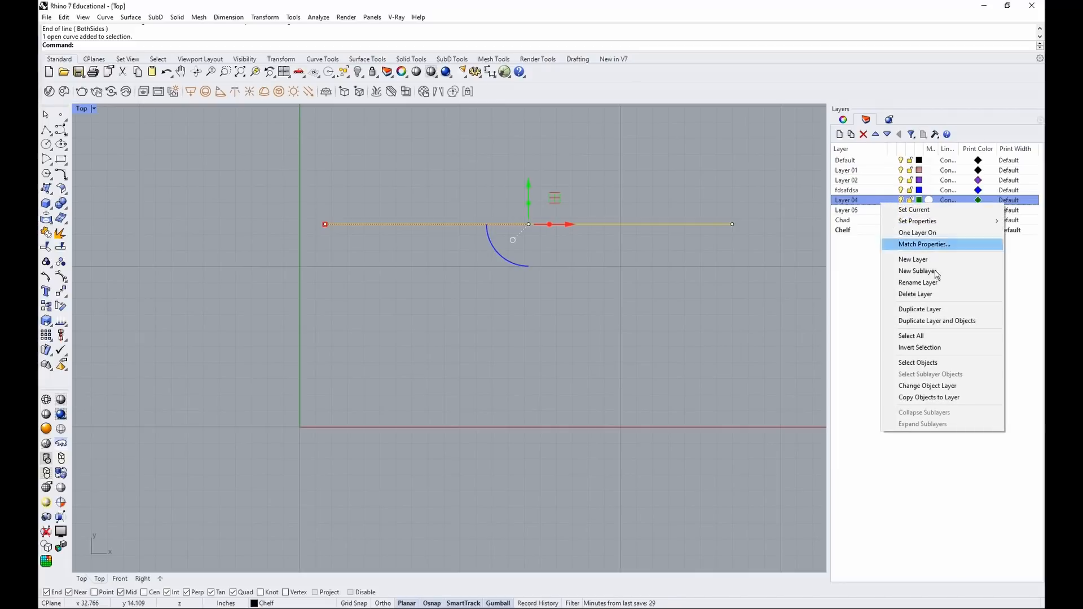
left_click(972, 387)
left_click(666, 331)
Reselect the green line on Layer 04 and delete it
left_click_drag(496, 169, 367, 260)
left_click(484, 278)
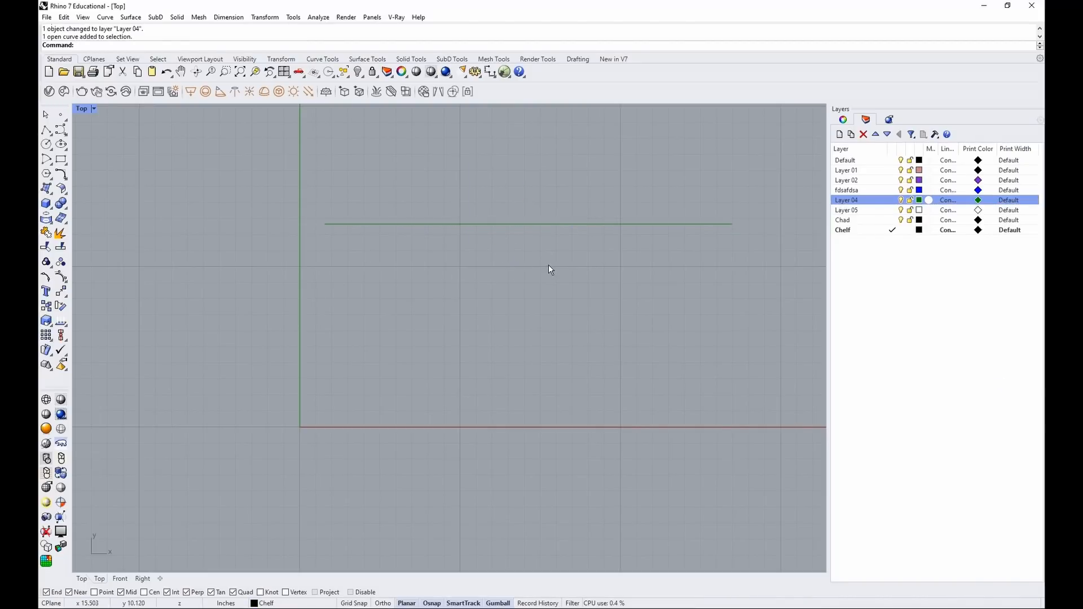
left_click(531, 224)
key("Delete")
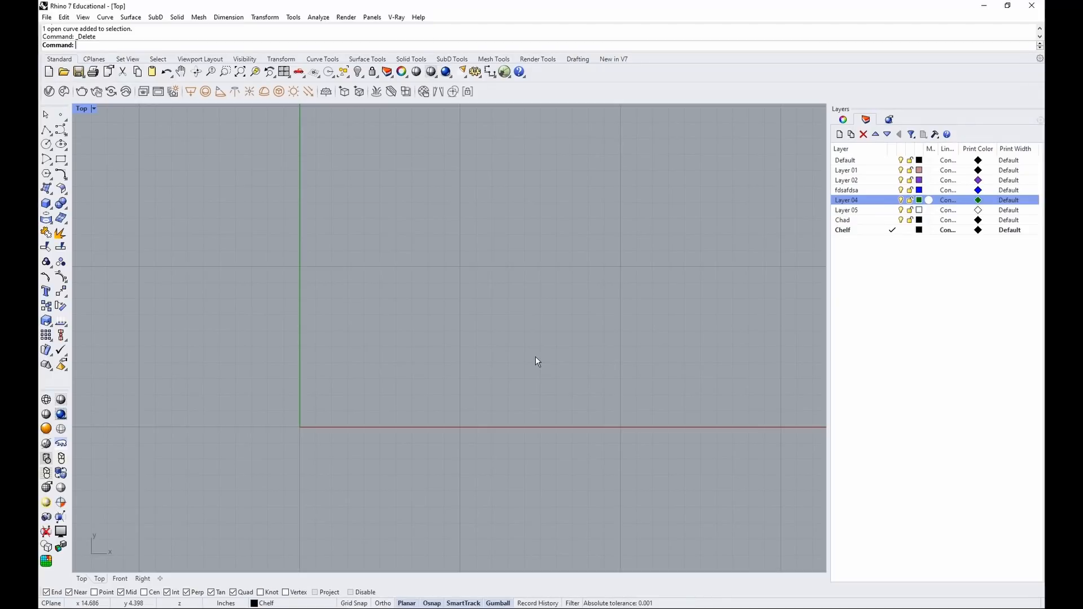
Draw an Ortho-constrained horizontal line on the Chelf layer, above the X axis
scroll(560, 354, "down", 2)
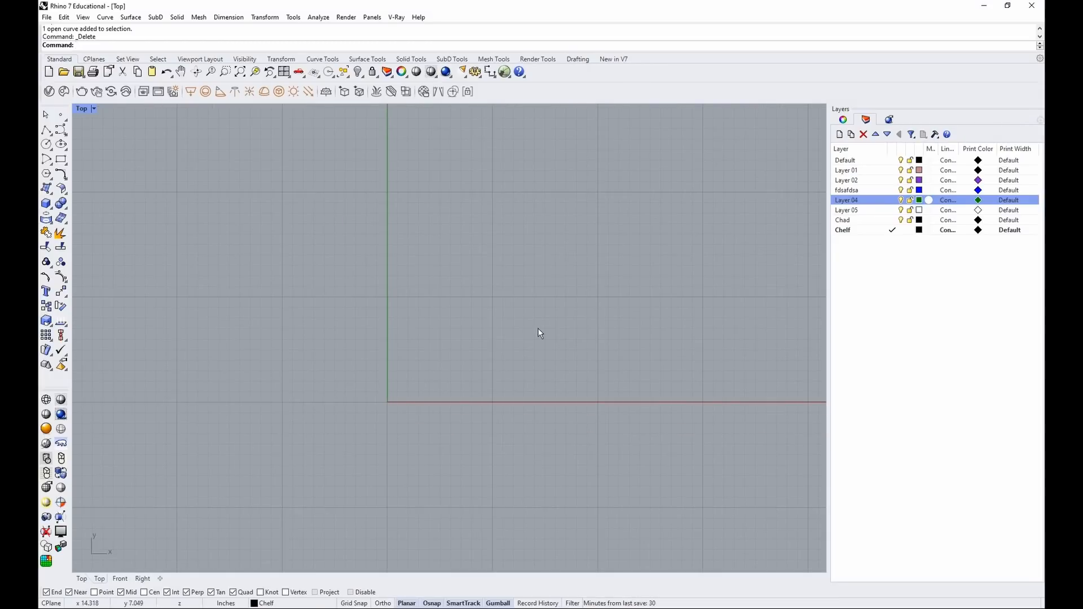
scroll(587, 276, "up", 2)
type("li")
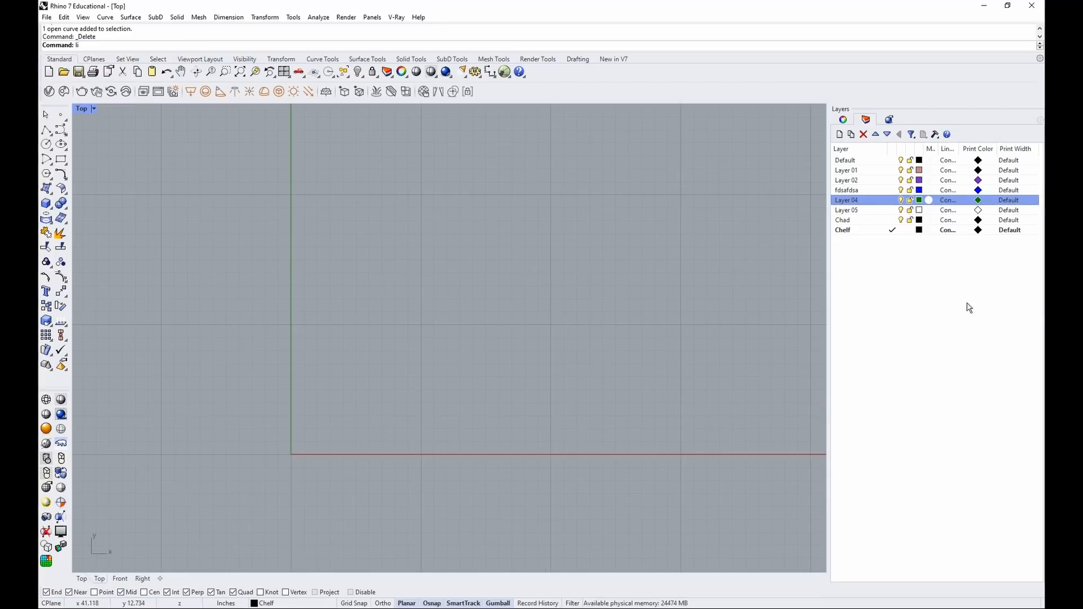
key("Return")
left_click(388, 195)
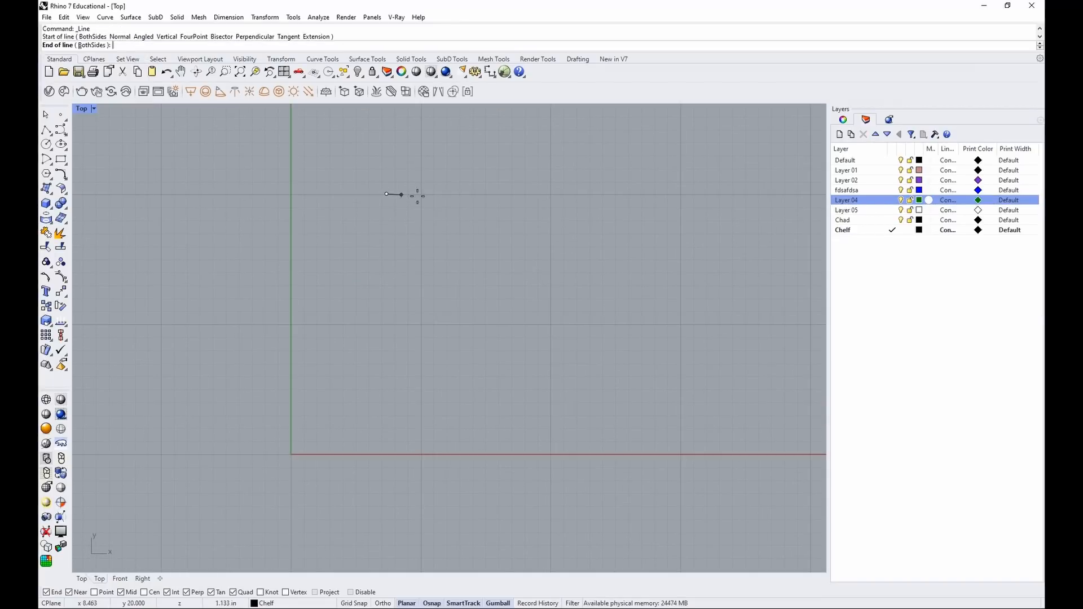
scroll(361, 169, "up", 4)
scroll(495, 203, "up", 4)
right_click_drag(491, 200, 387, 188)
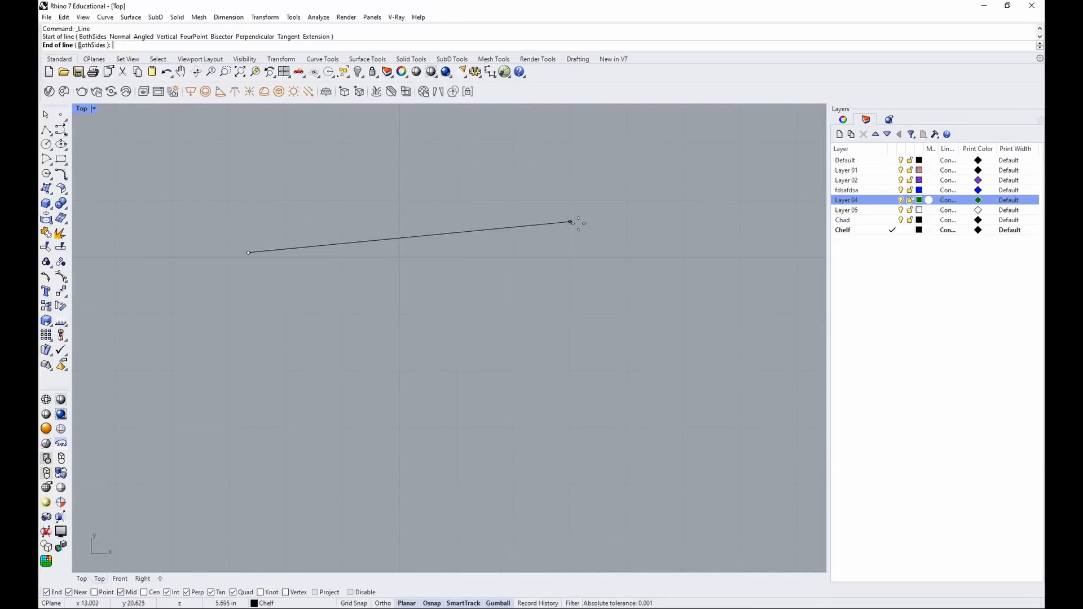
key("F8")
left_click(606, 252)
left_click(578, 253)
key("Escape")
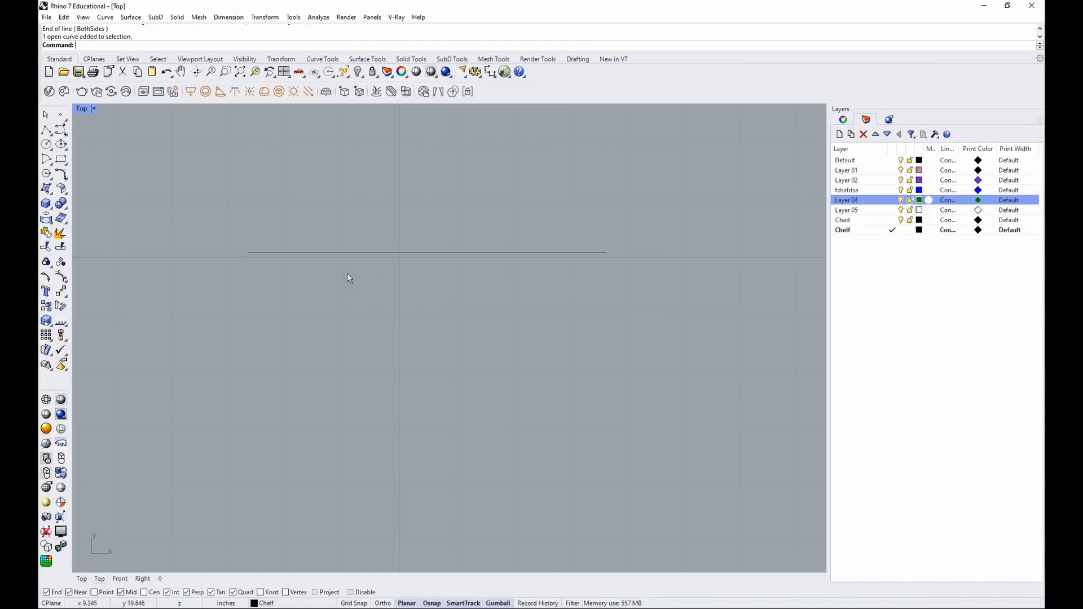
Draw a second, longer horizontal line just below the first one, constrained with Ortho
key("Return")
left_click(259, 269)
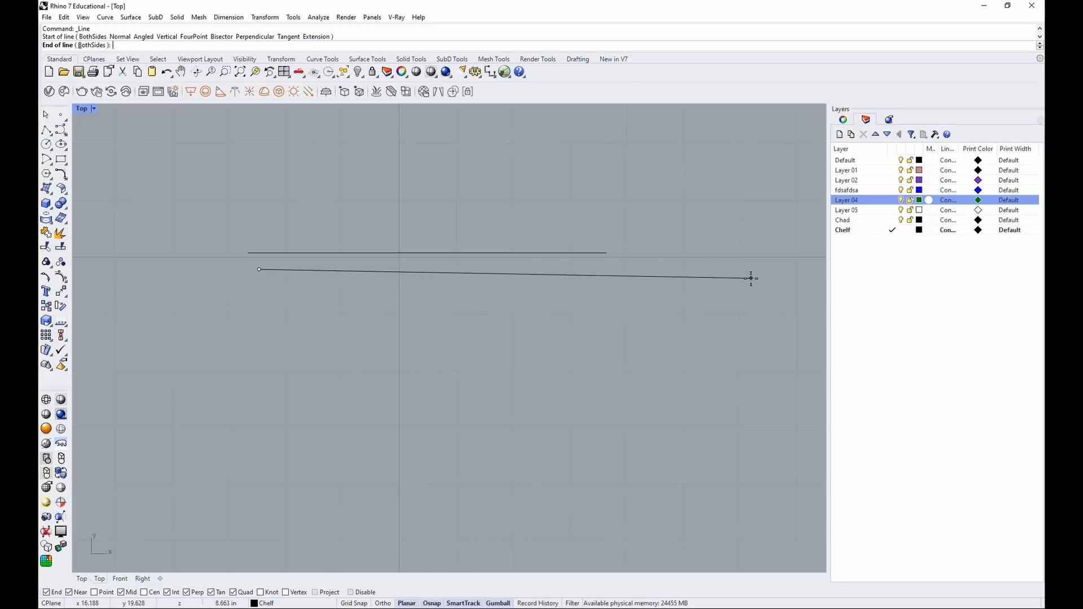
key("F8")
left_click(737, 276)
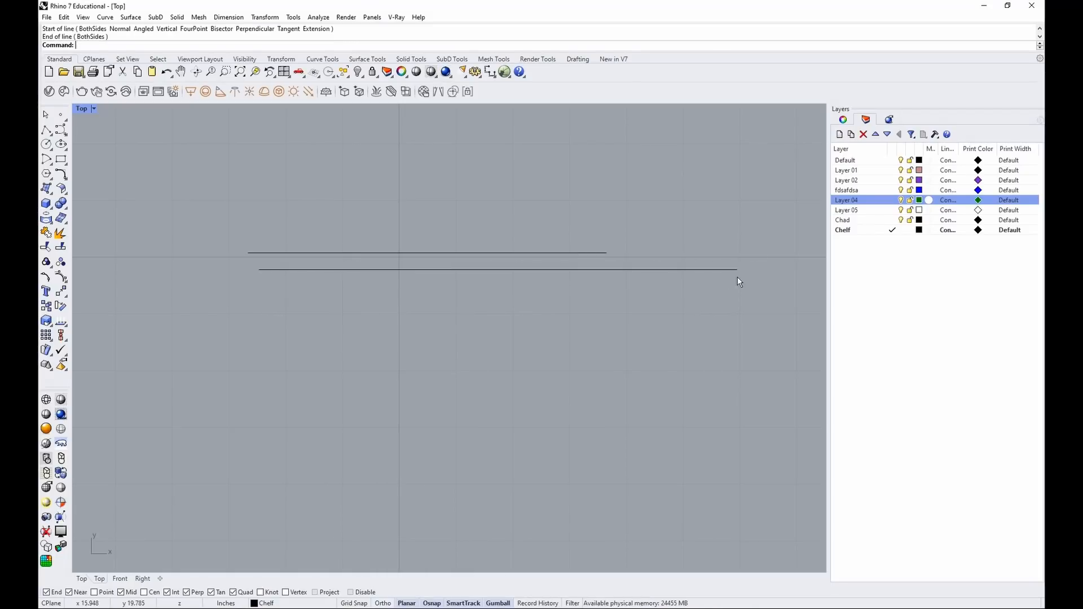
Draw a third horizontal line exactly 4 inches long below the other two
key("Return")
key("F8")
left_click(286, 315)
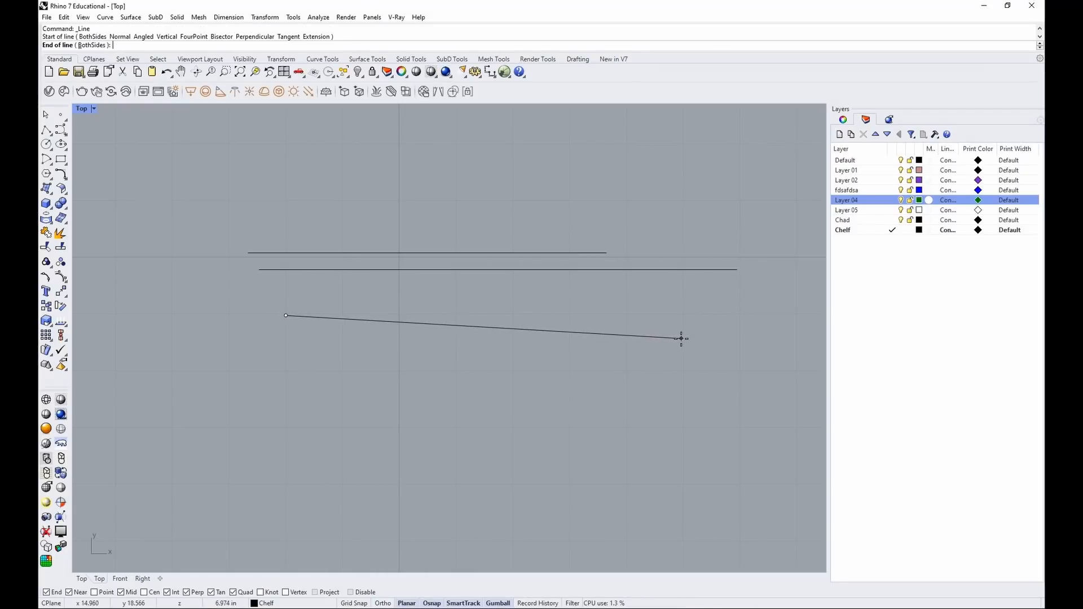
type("4")
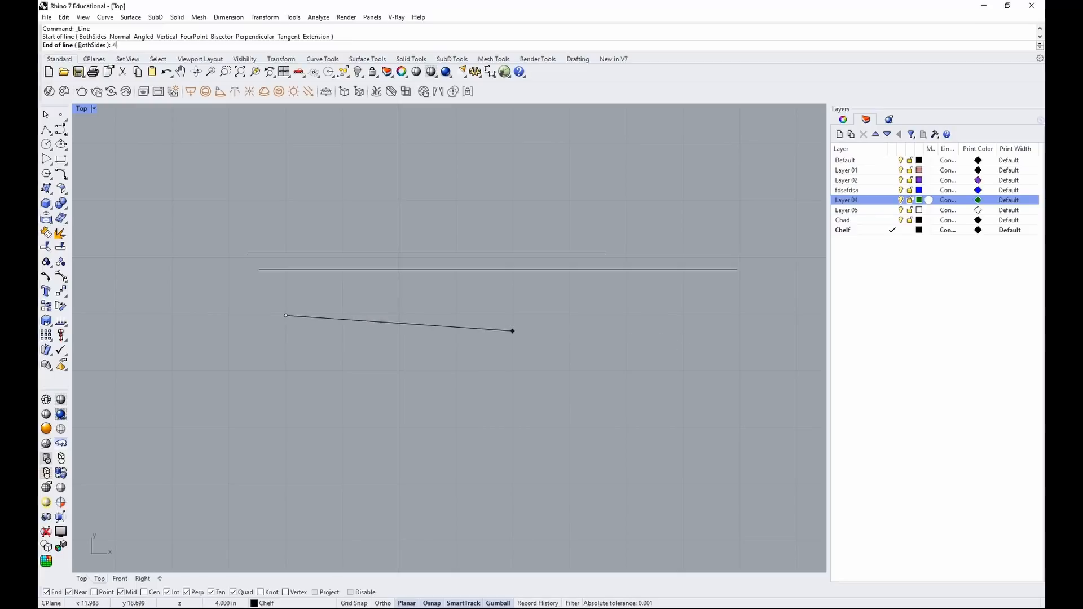
key("Return")
left_click(667, 340, "shift")
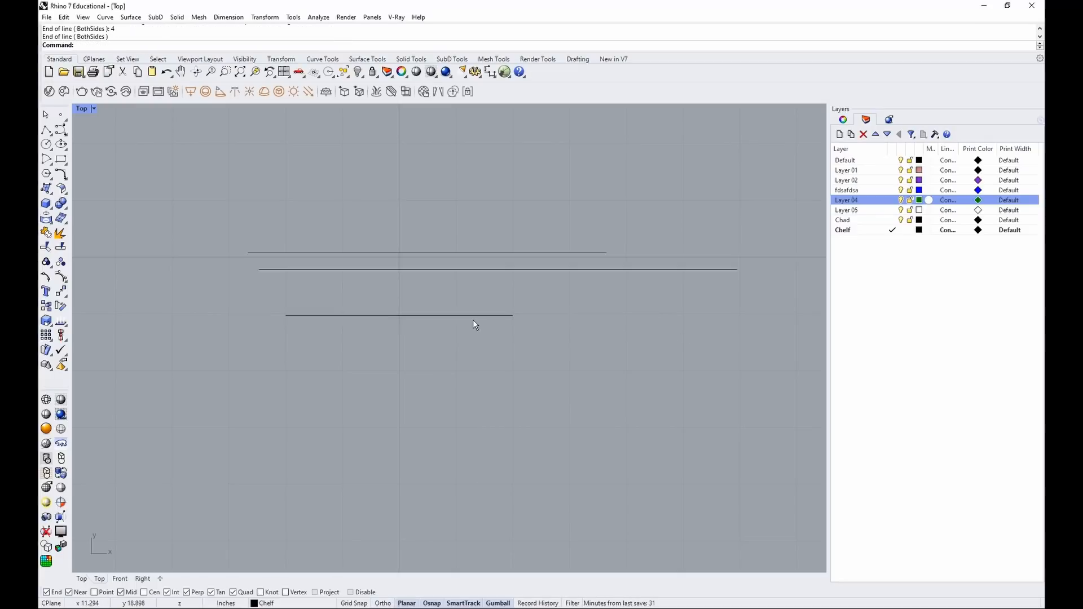
Measure between the endpoints of the lowest line with the Distance command
left_click(489, 316)
key("Escape")
left_click(431, 315)
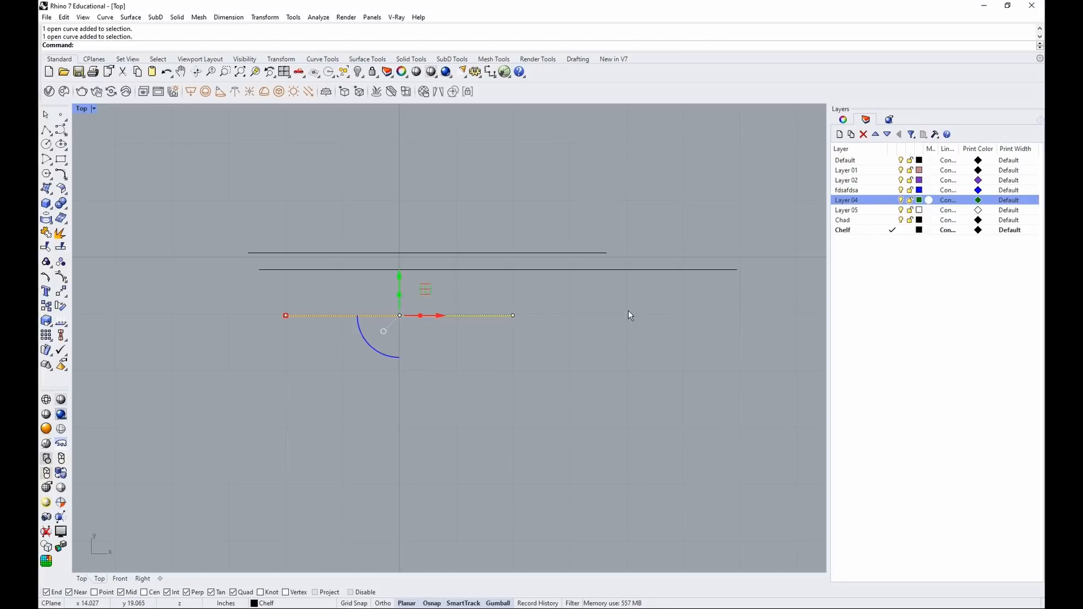
key("Escape")
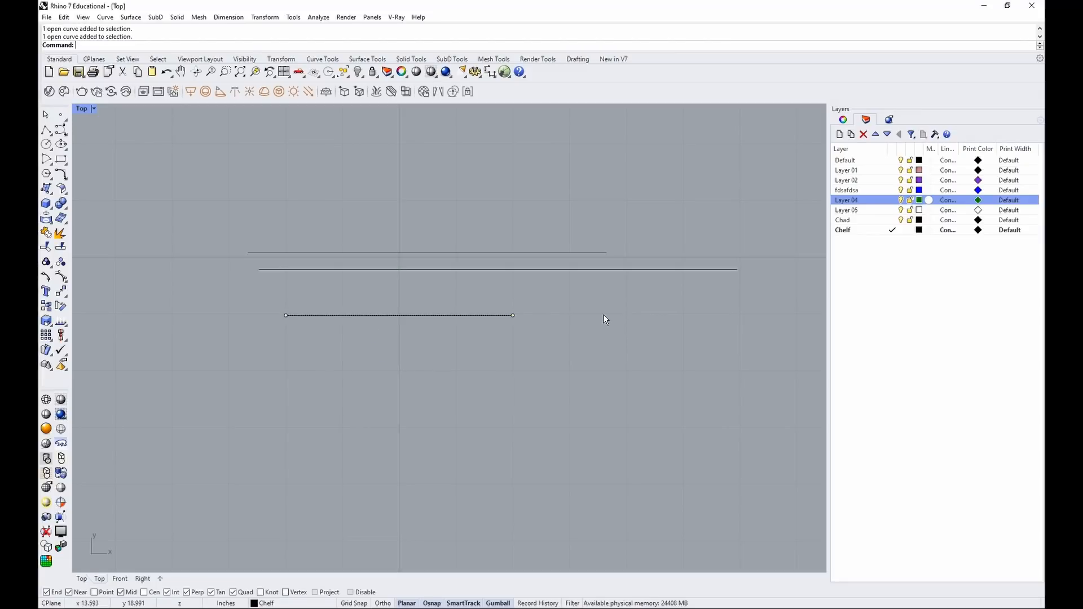
type("Distance")
key("Return")
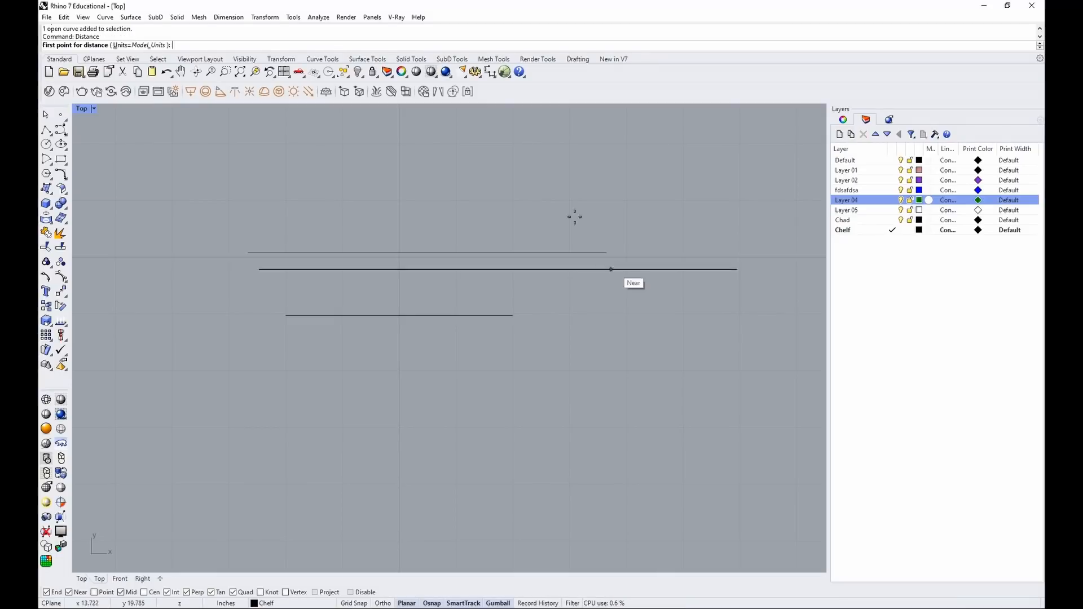
left_click(286, 315)
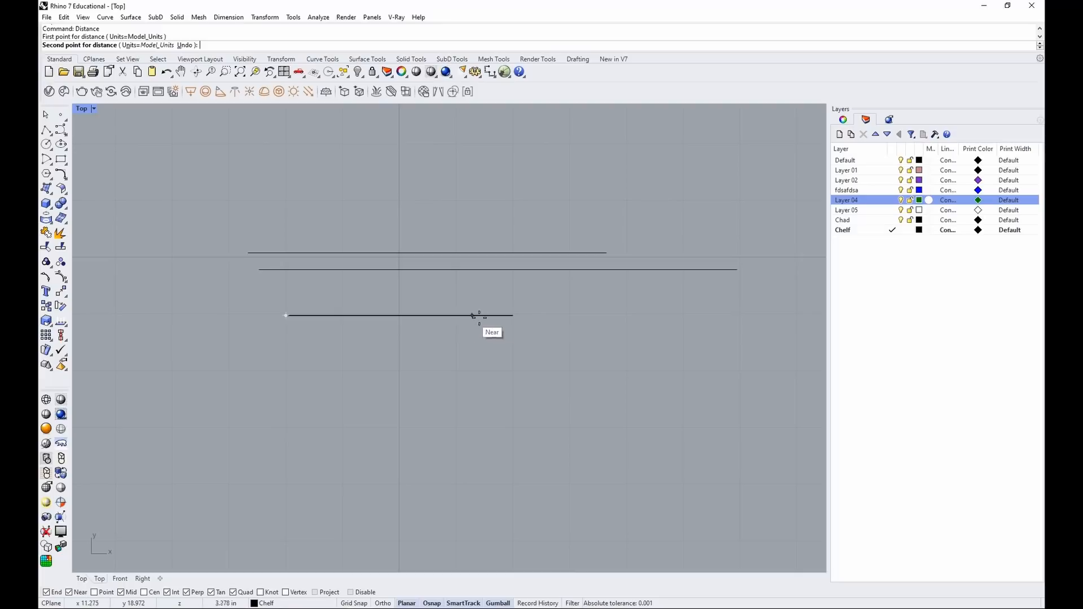
left_click(513, 316)
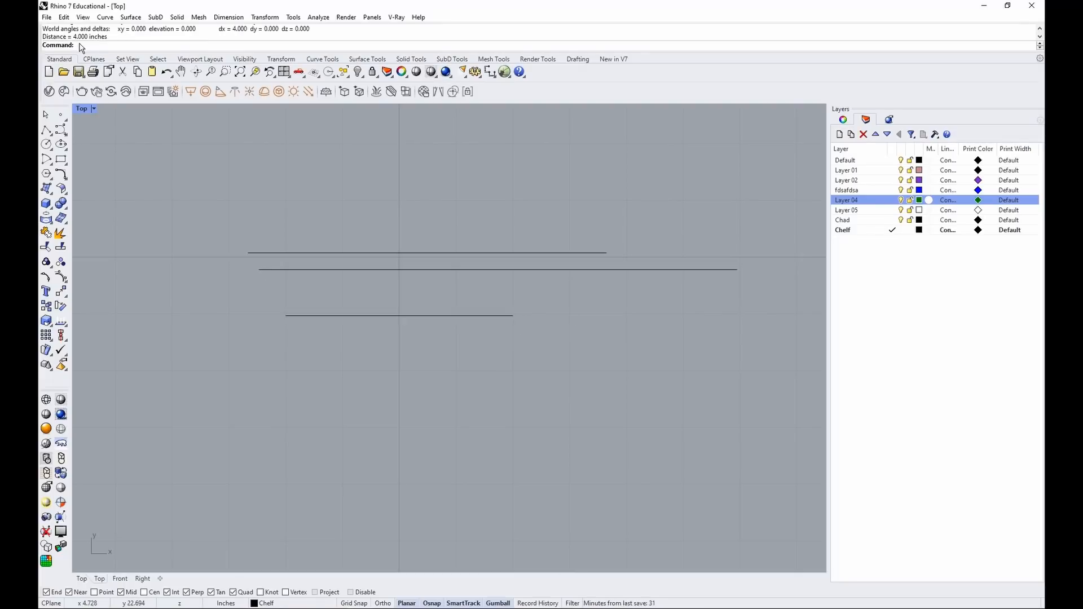
Measure the lowest line with the Length command and deselect it
left_click(399, 316)
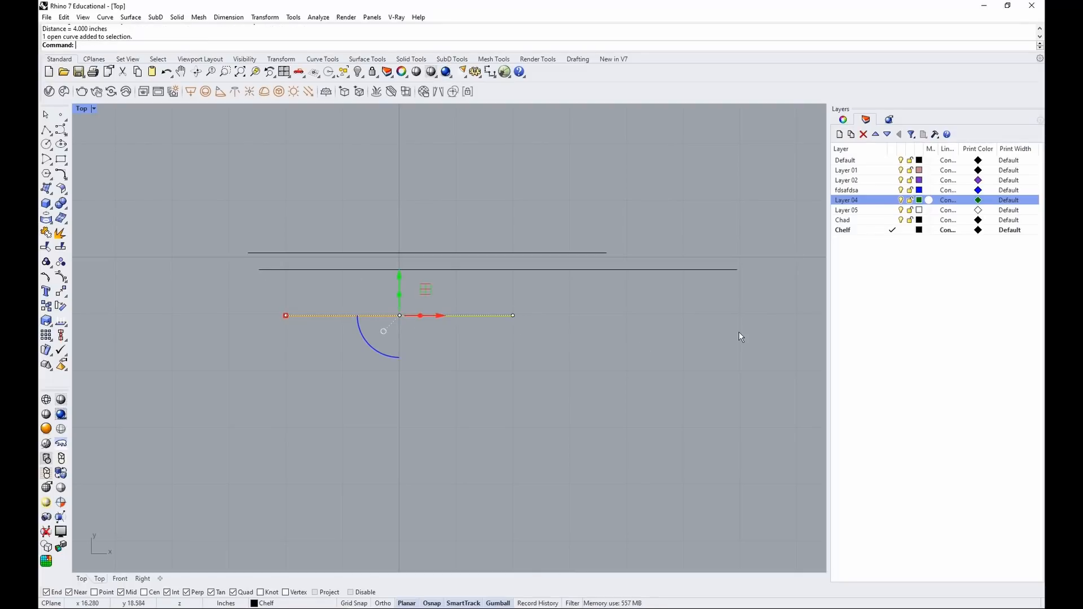
type("Length")
key("Return")
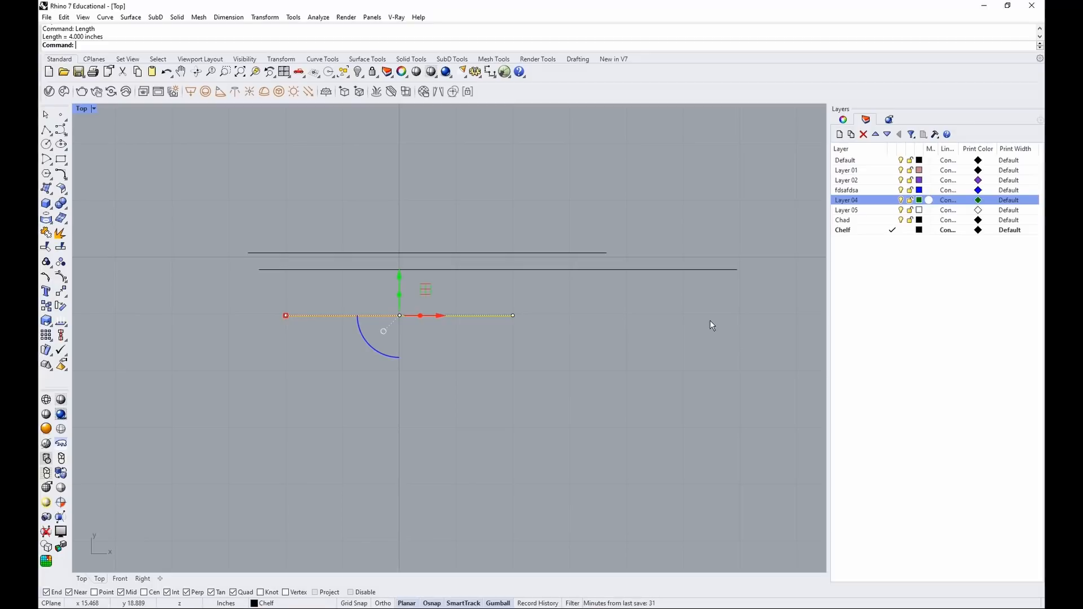
left_click(679, 318)
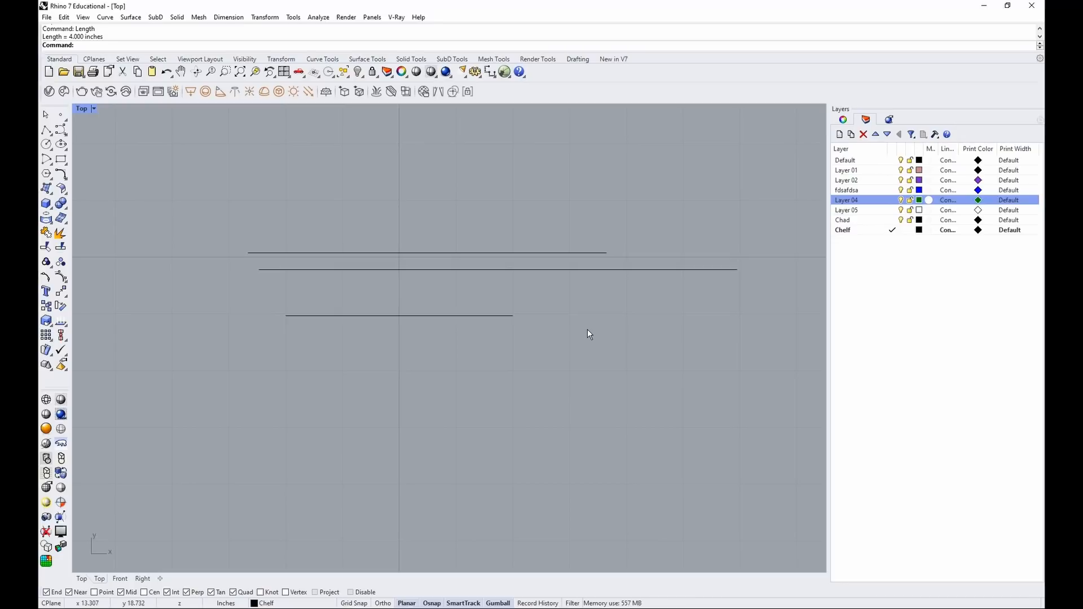
Start a polyline below the three lines with a horizontal first segment exactly 2 inches long
type("pol")
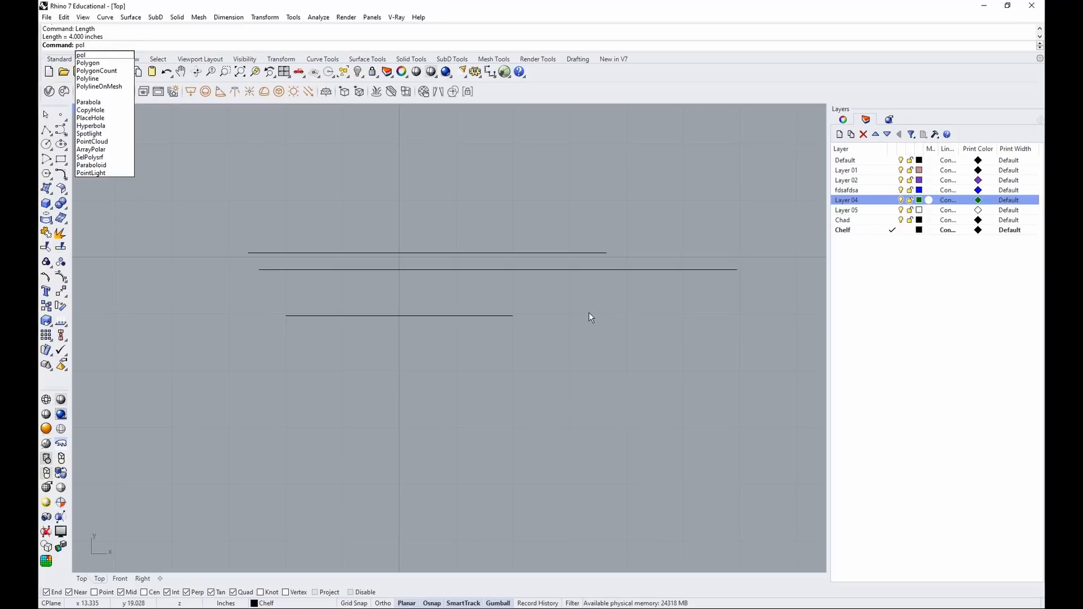
type("yline")
key("Return")
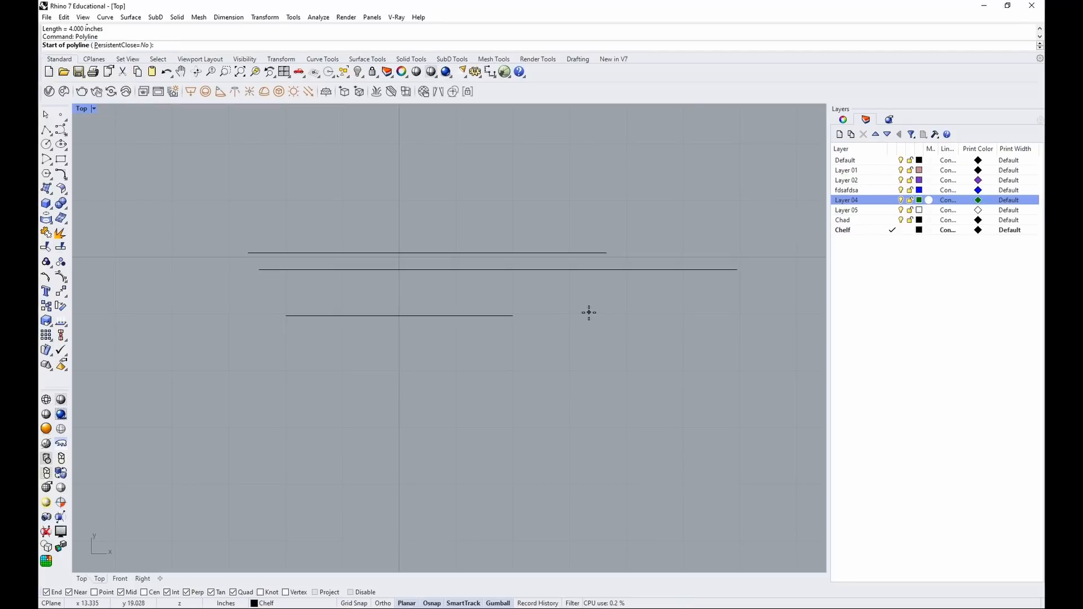
scroll(314, 370, "down", 5)
scroll(328, 370, "up", 5)
left_click(251, 378)
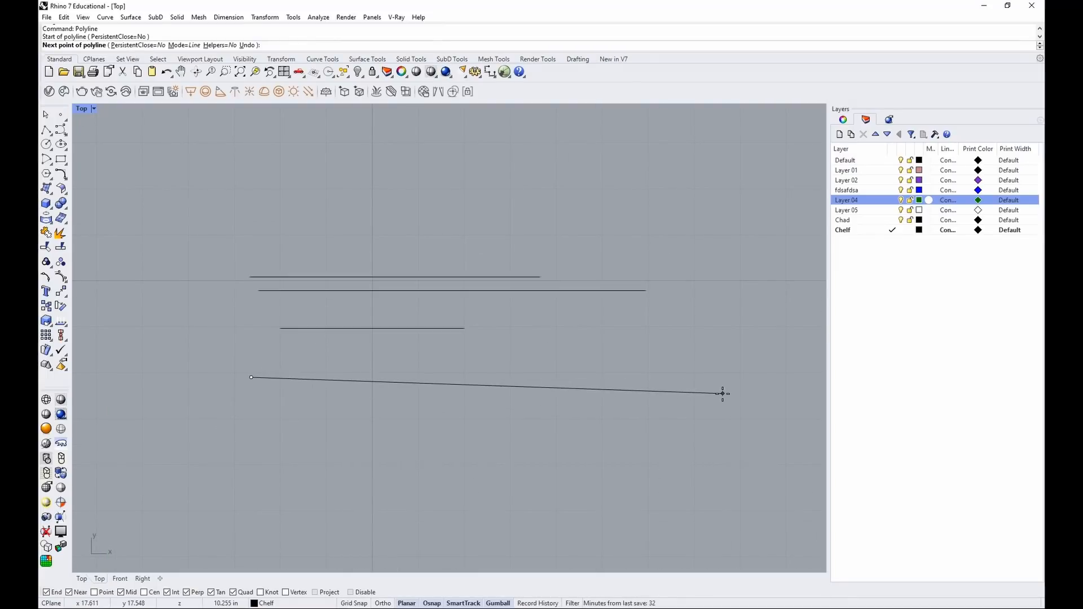
type("2")
key("Return")
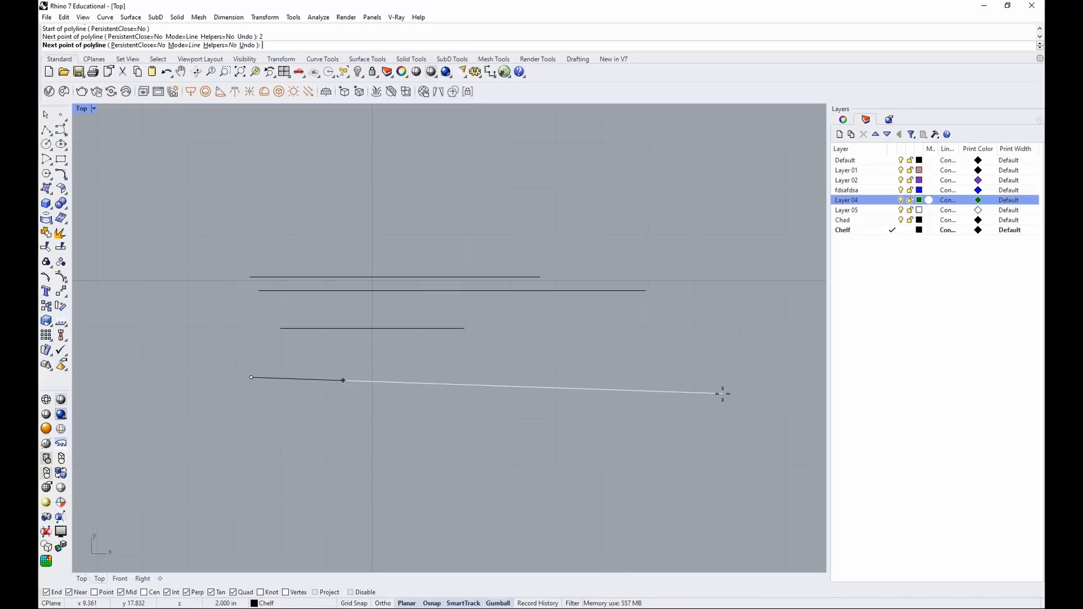
left_click(370, 378)
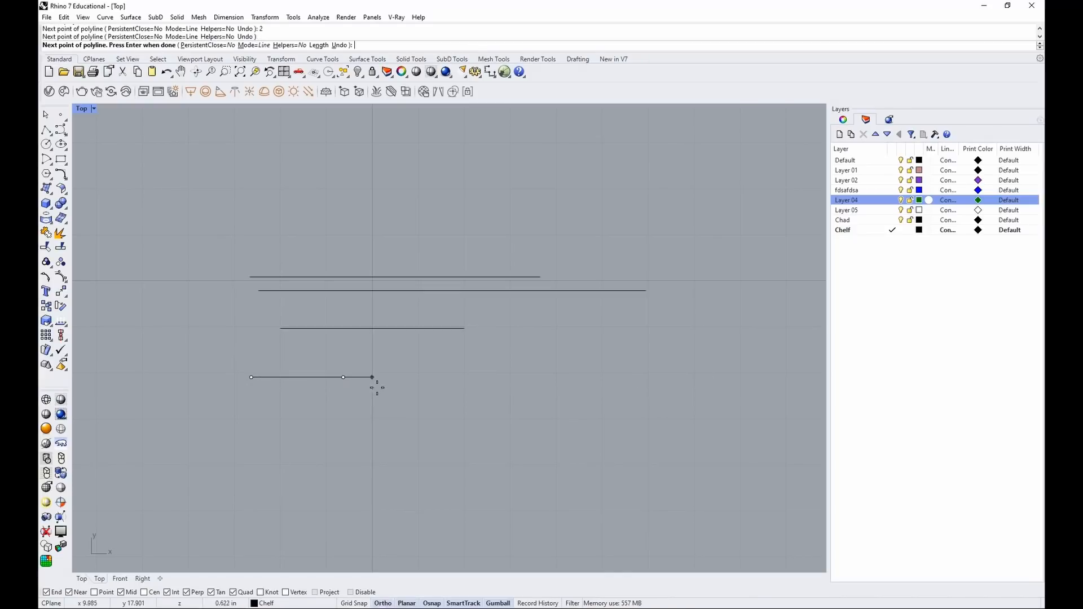
Add a diagonal second polyline segment exactly 3 inches long, rising to the right across the lines
scroll(360, 370, "down", 3)
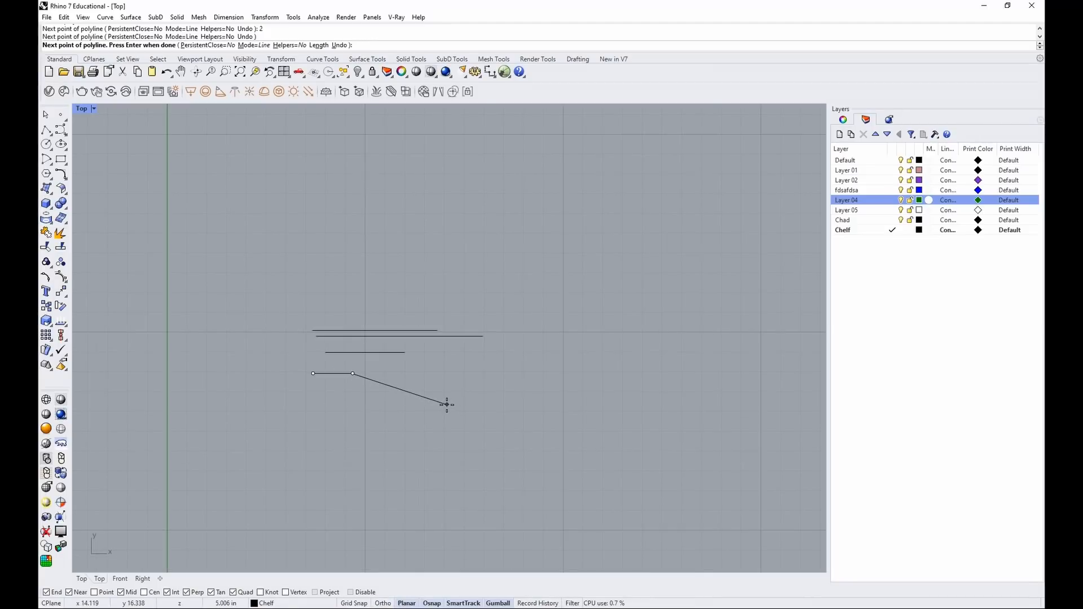
type("3")
key("Return")
scroll(434, 370, "up", 5)
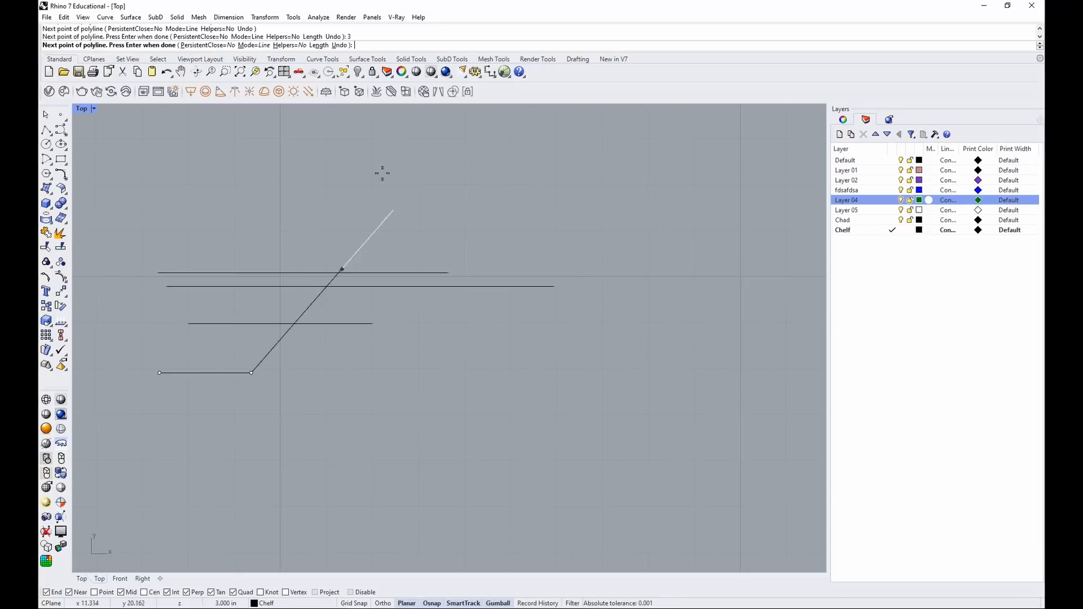
left_click(388, 165)
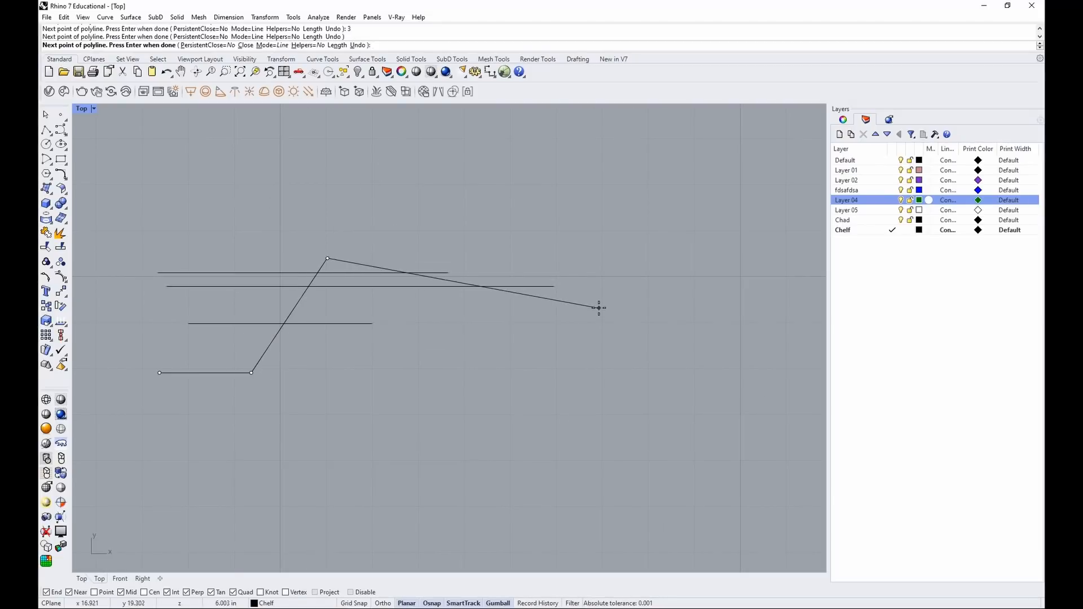
Continue the polyline with a series of freely placed points looping across the lines and finish it as an open curve
left_click(159, 139)
left_click(102, 183)
left_click(170, 273)
left_click(453, 377)
left_click(527, 534)
left_click(335, 485)
left_click(580, 187)
left_click(745, 244)
left_click(694, 390)
left_click(479, 352)
left_click(326, 287)
left_click(251, 340)
key("Return")
Select the polyline and the three lines together and delete them
scroll(540, 368, "down", 5)
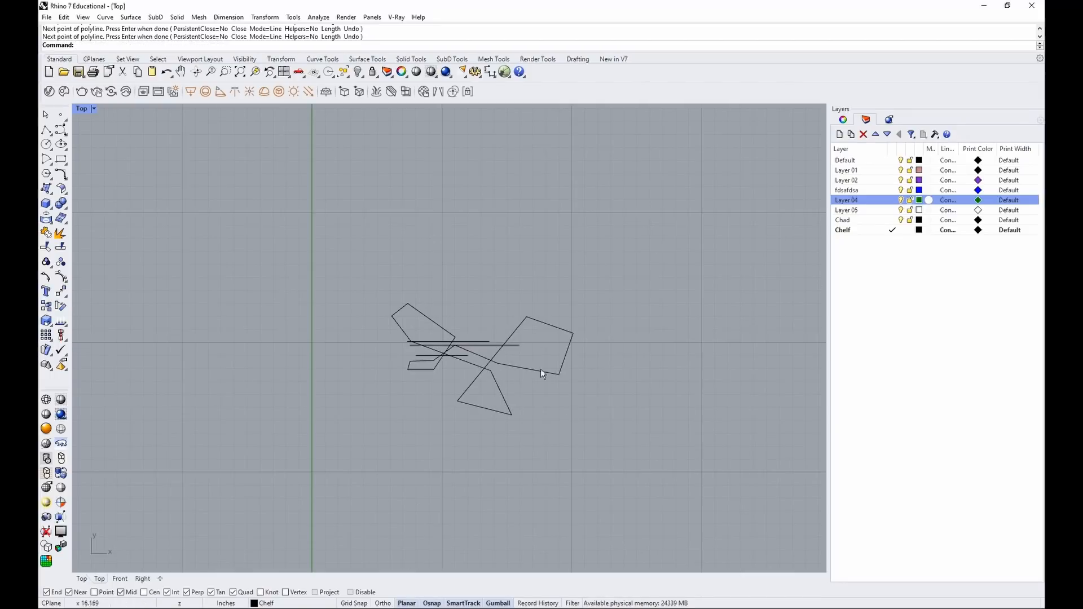
left_click_drag(592, 245, 381, 426)
key("Delete")
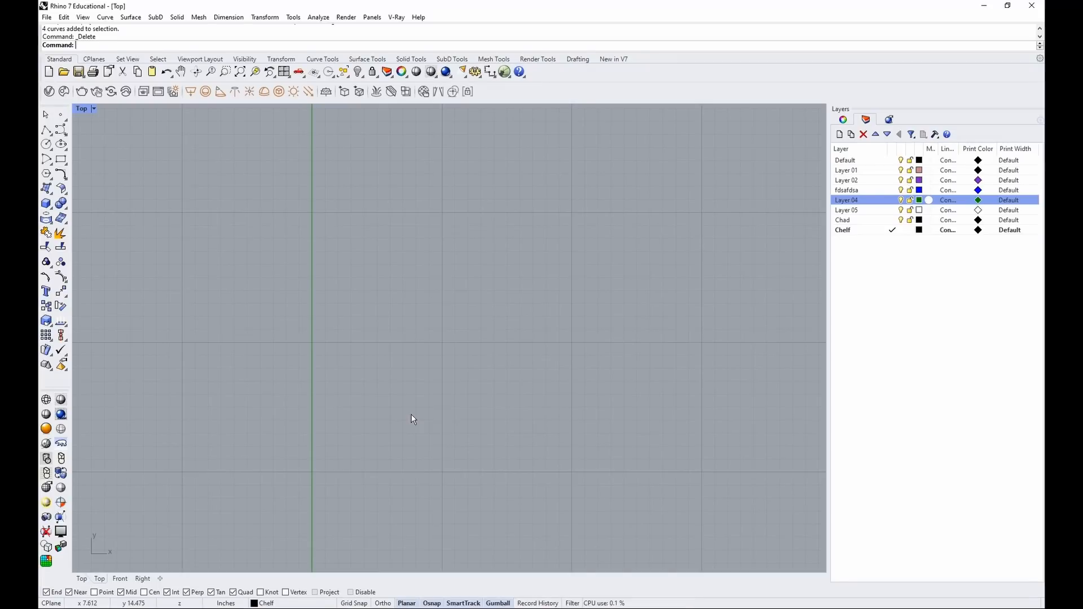
Draw a rectangle 4-1/8 inches long and 3-9/16 inches wide
type("rec")
key("Return")
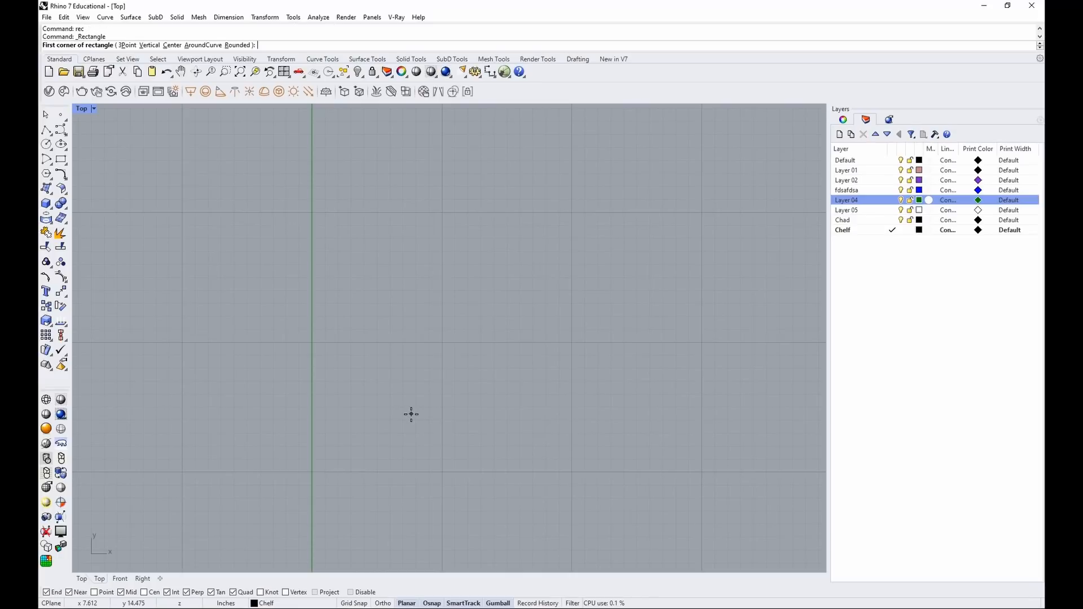
scroll(462, 395, "up", 8)
left_click(419, 190)
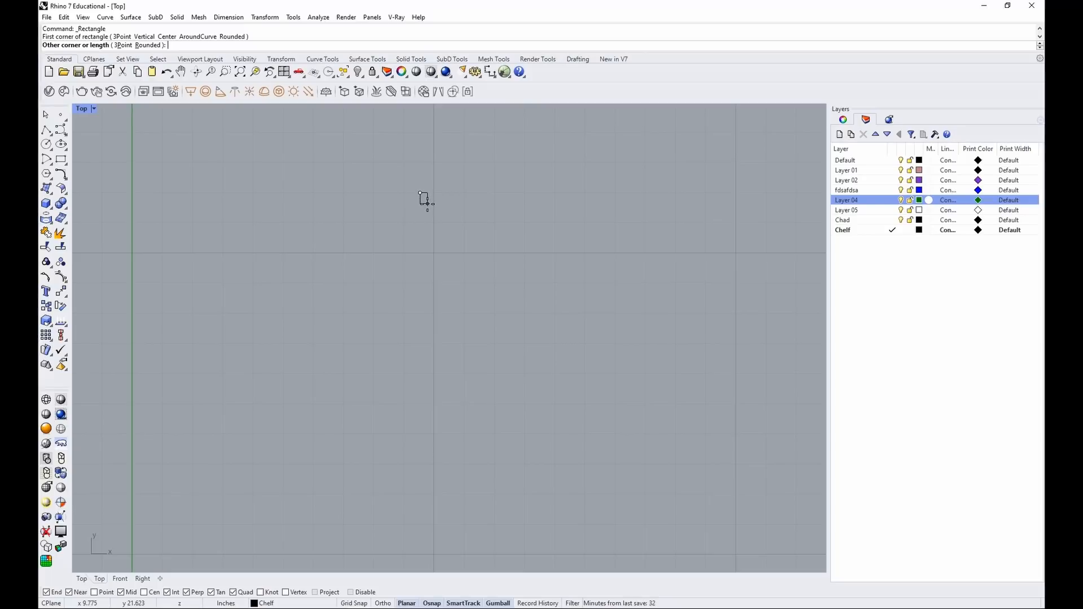
type("4")
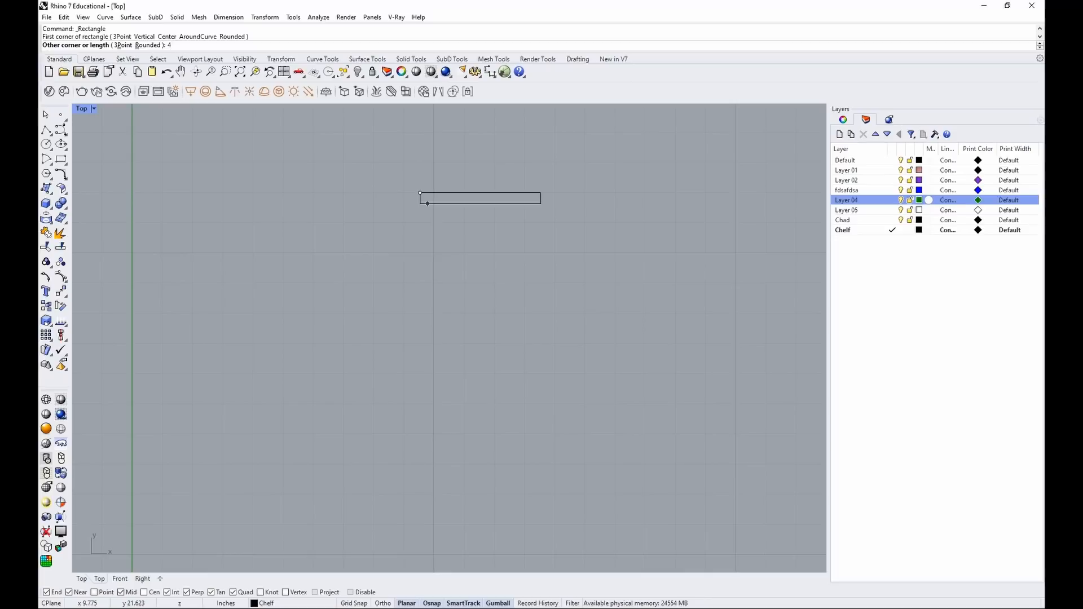
type("-1/8")
key("Return")
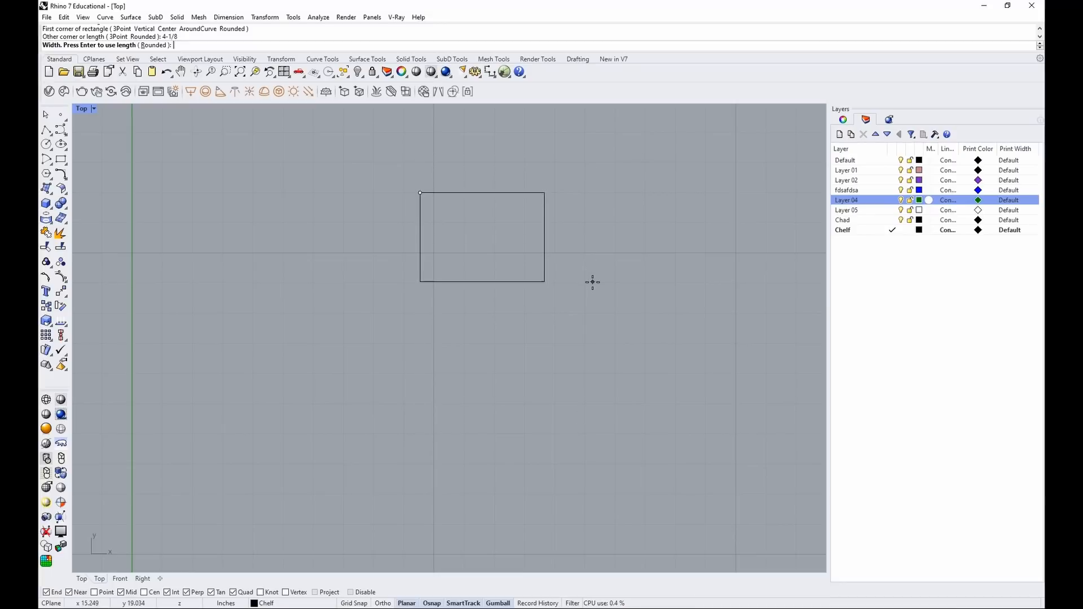
type("3-9/1")
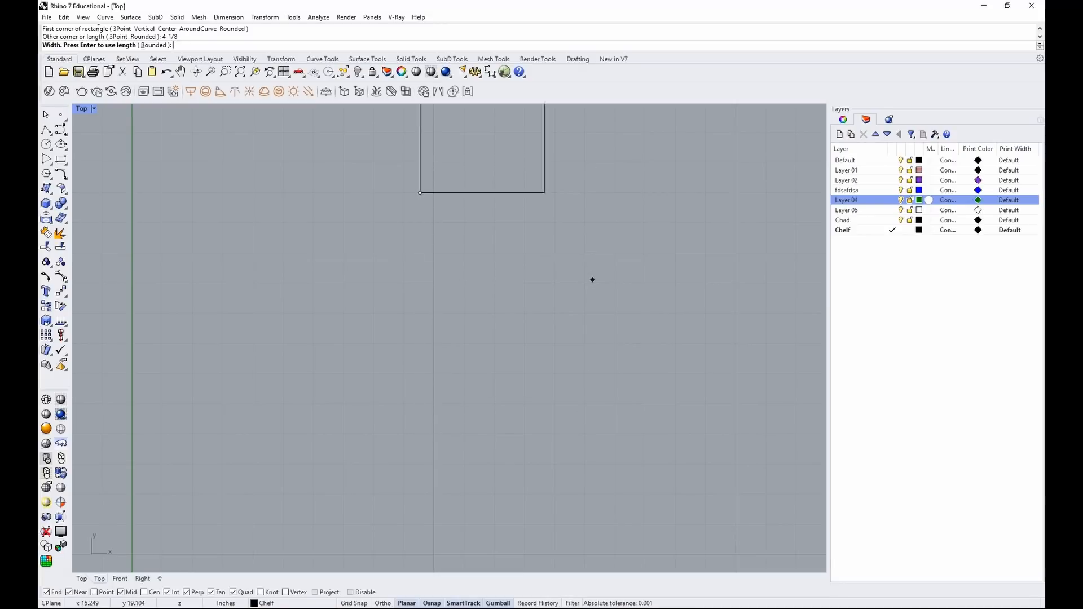
type("6")
key("Return")
scroll(593, 280, "down", 3)
scroll(473, 278, "up", 3)
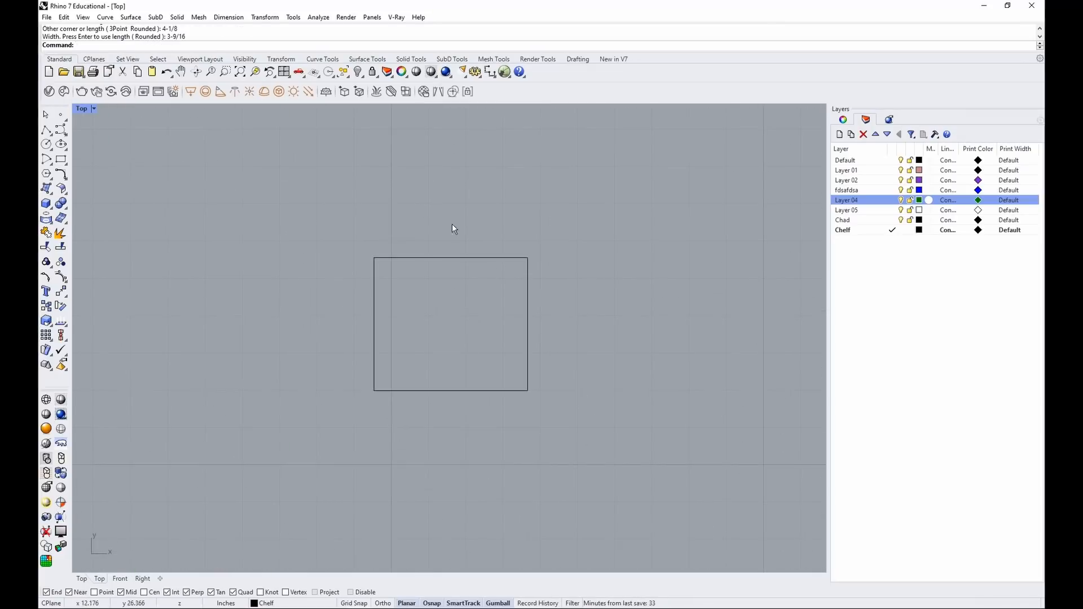
Draw a second rectangle 3.5 by 2-3/16 inches inside the first, starting from its lower-left corner
type("Rectangle")
key("Return")
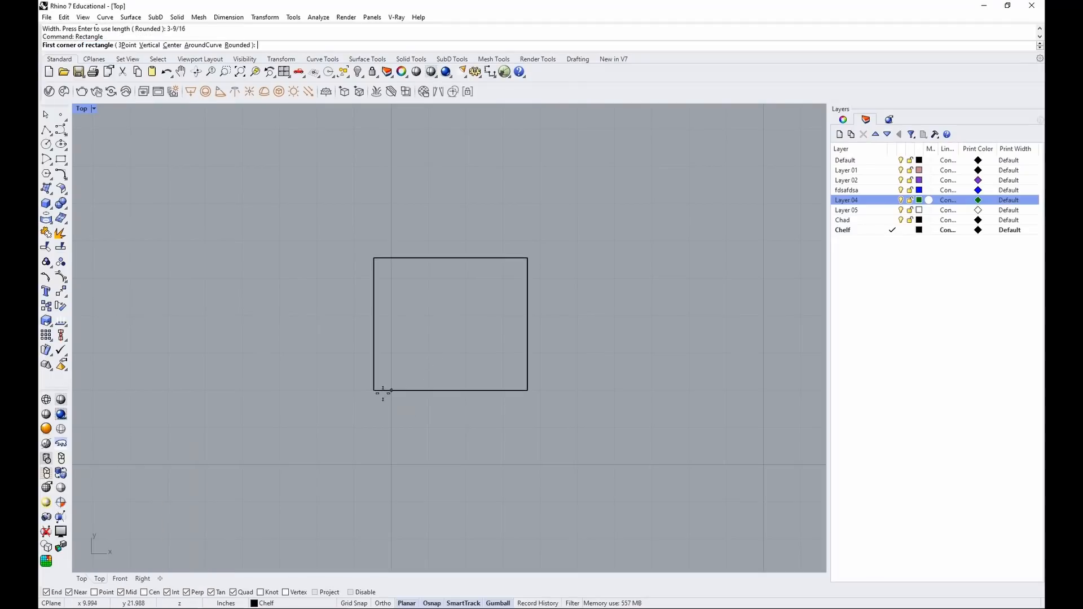
left_click(371, 391)
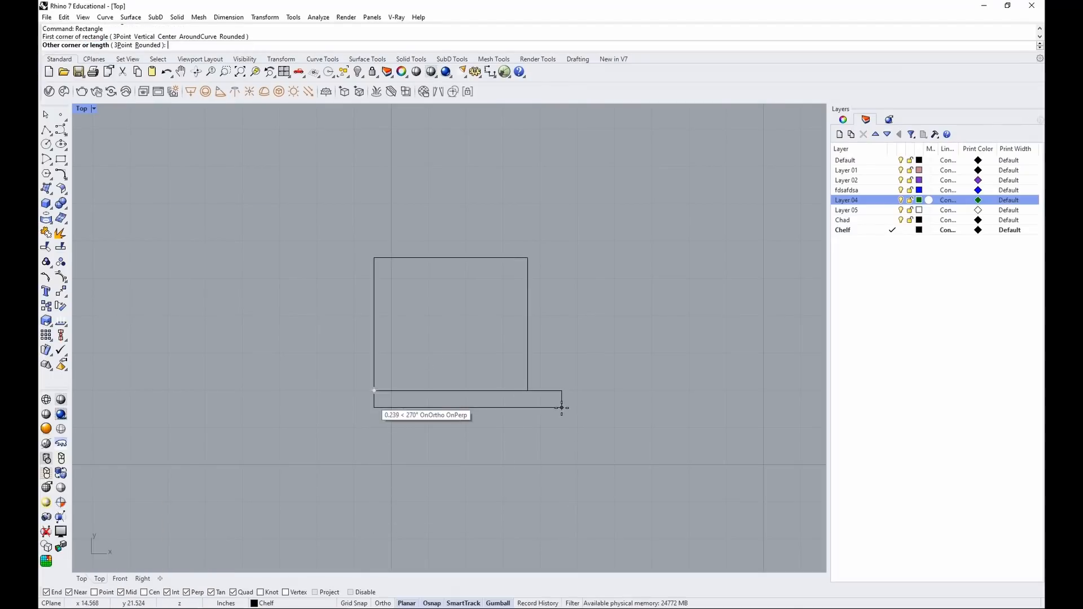
type("3.5")
key("Return")
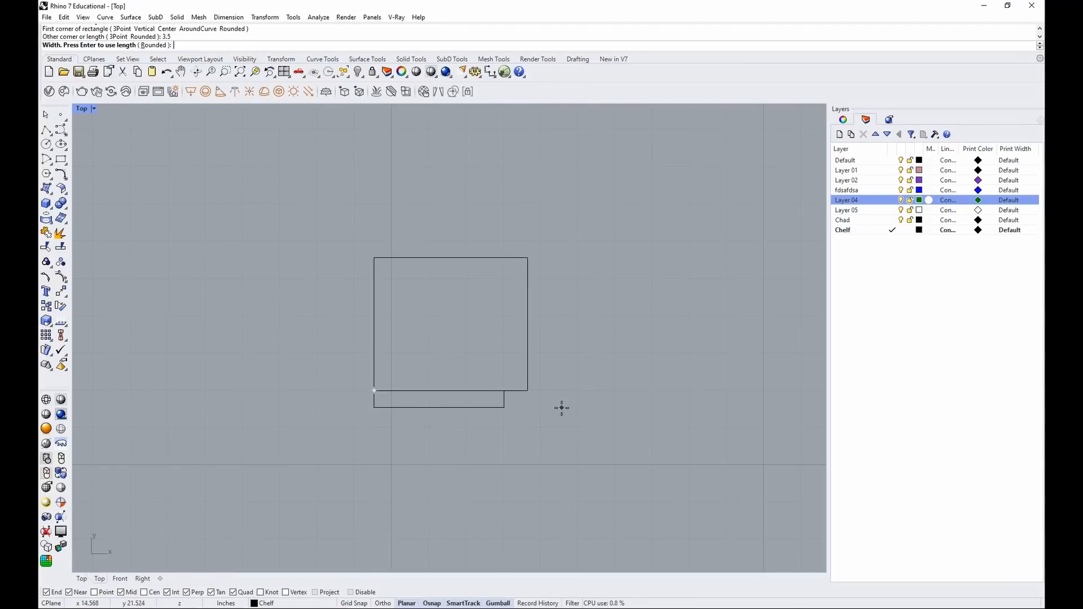
type("2-3/16")
key("Return")
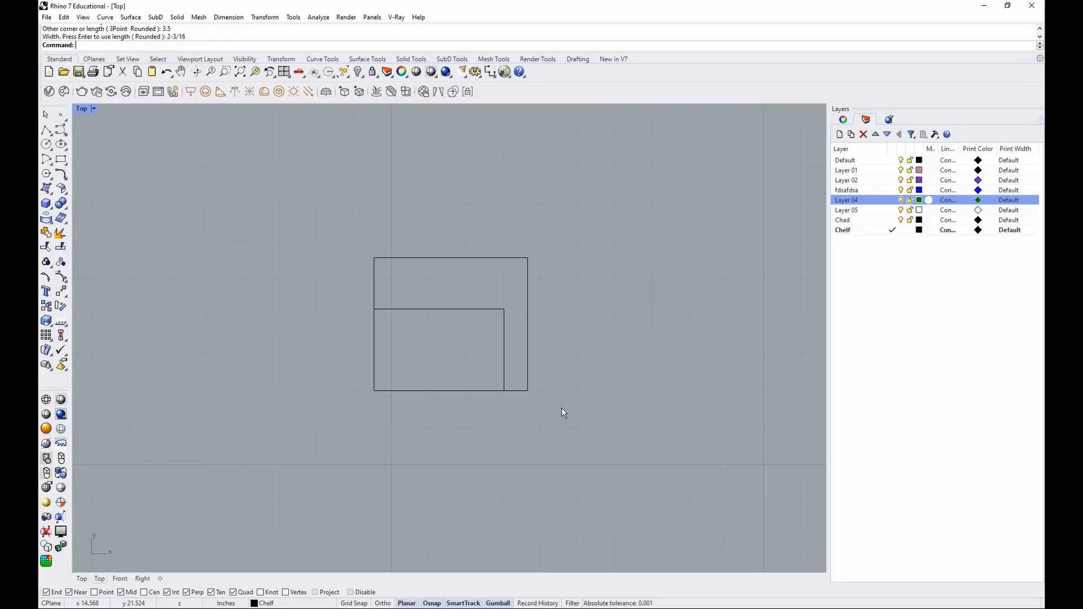
Move the smaller rectangle from the midpoint of its top edge to the midpoint of the larger rectangle's bottom edge
left_click_drag(500, 293, 456, 342)
left_click(553, 289)
left_click(439, 306)
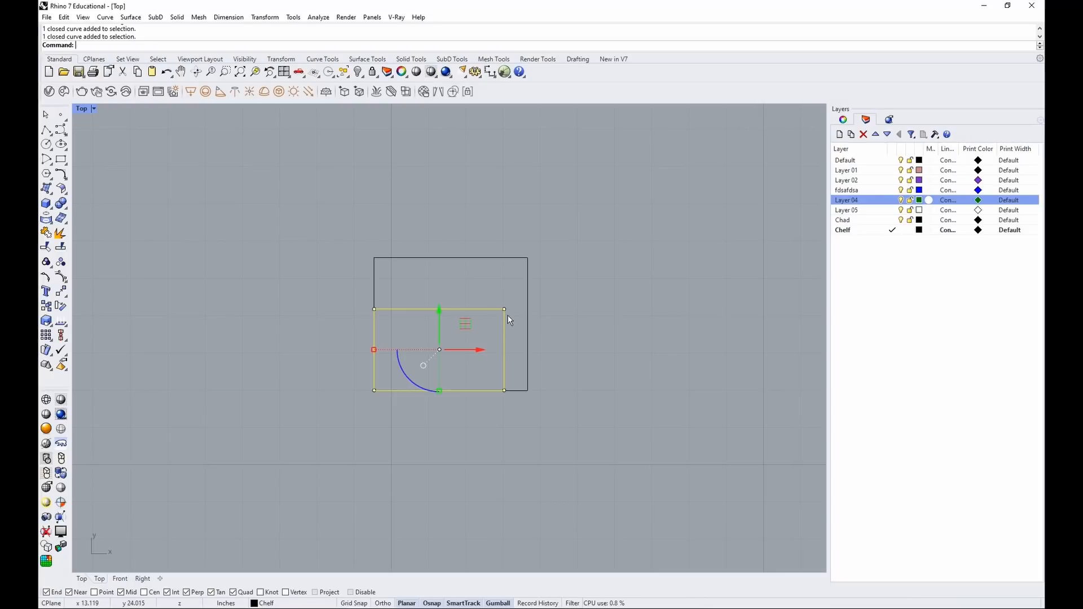
type("move")
key("Return")
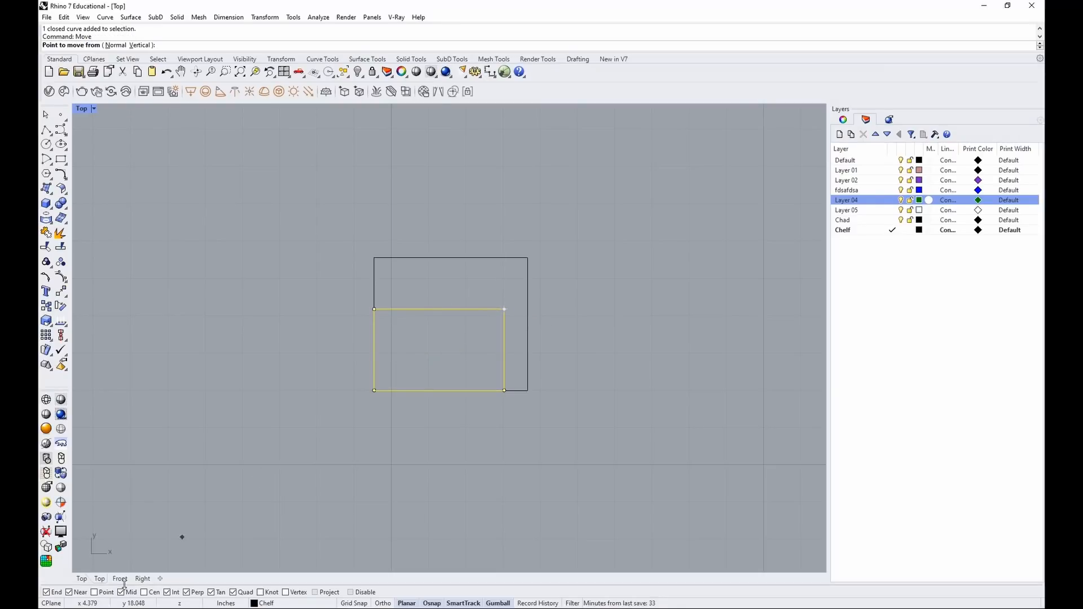
left_click(439, 308)
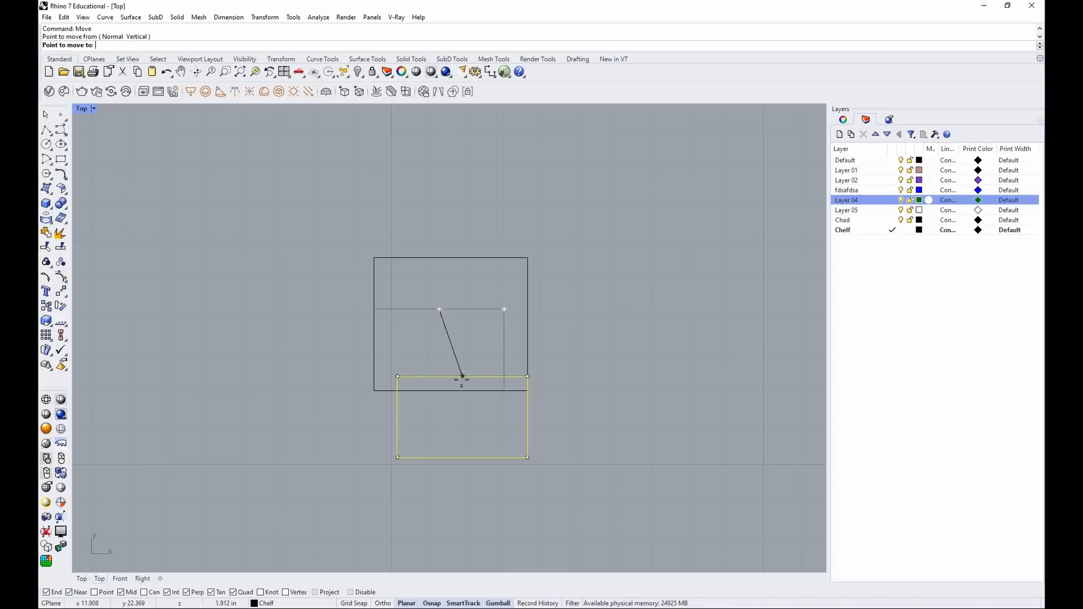
left_click(450, 390)
key("Escape")
scroll(578, 372, "down", 5)
right_click_drag(579, 372, 460, 353)
scroll(420, 384, "up", 4)
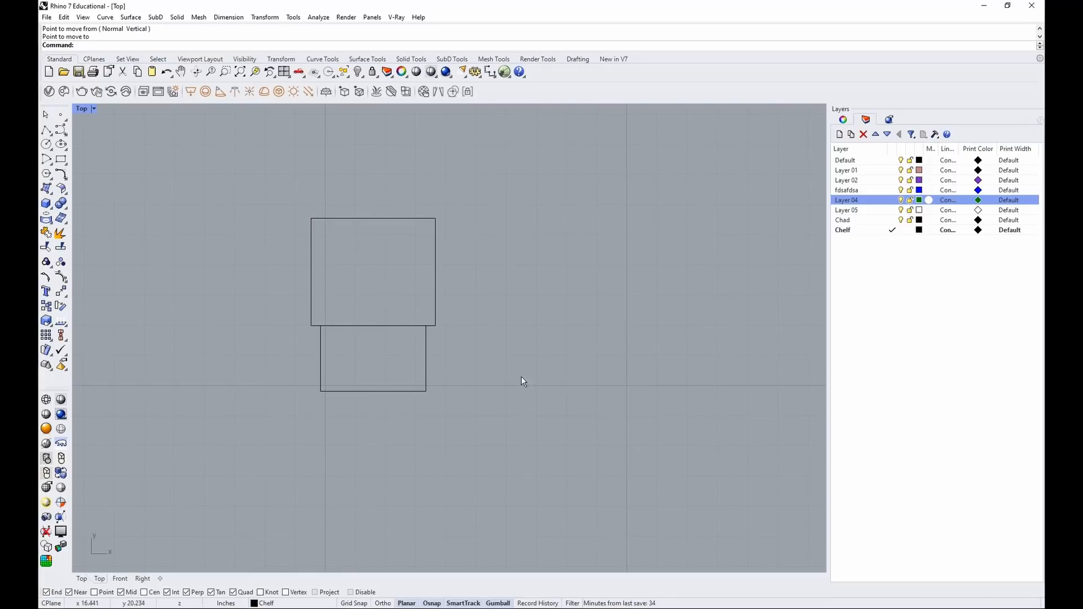
Make Layer 05 the current layer and rename it Construction
double_click(858, 211)
left_click(858, 211)
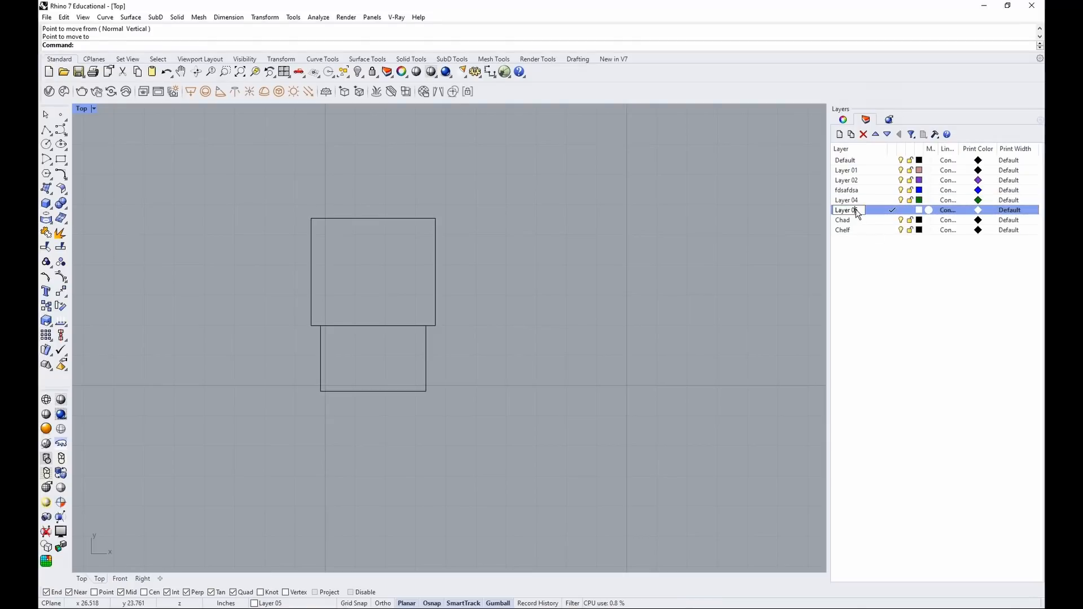
left_click_drag(860, 210, 813, 210)
type("Construction")
key("Return")
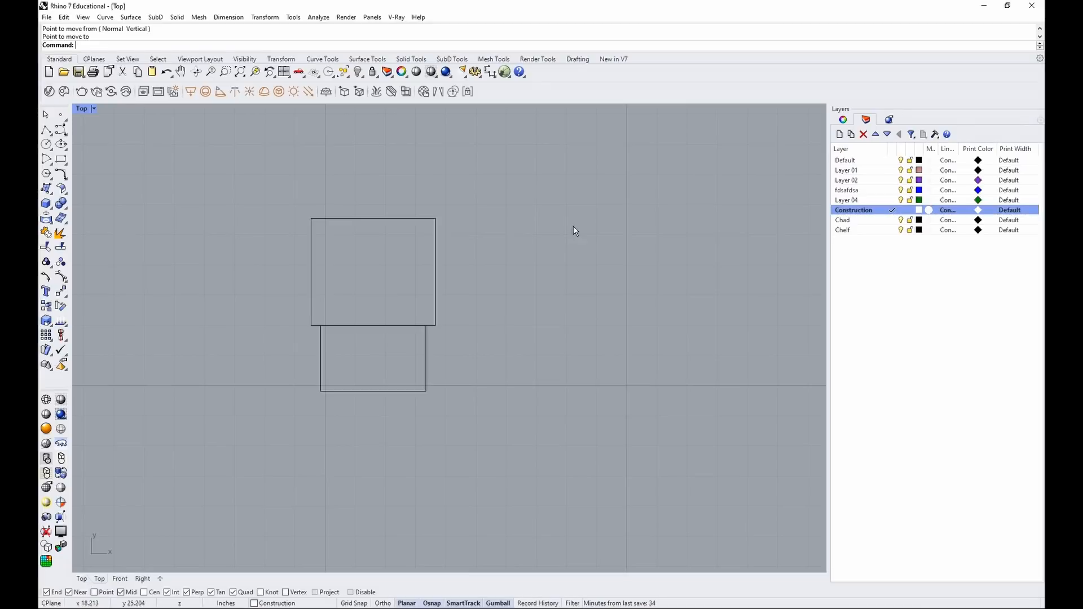
Draw a 7-5/8 inch vertical construction line downward from the larger rectangle's upper-right corner
type("li")
key("Return")
left_click(436, 218)
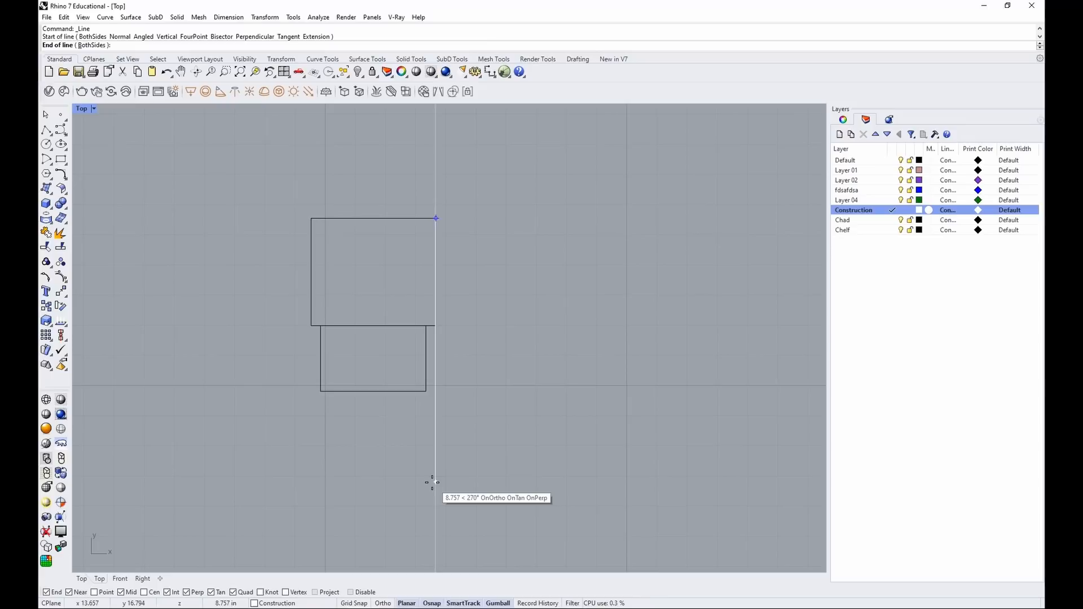
type("7")
type("-5/8")
key("Return")
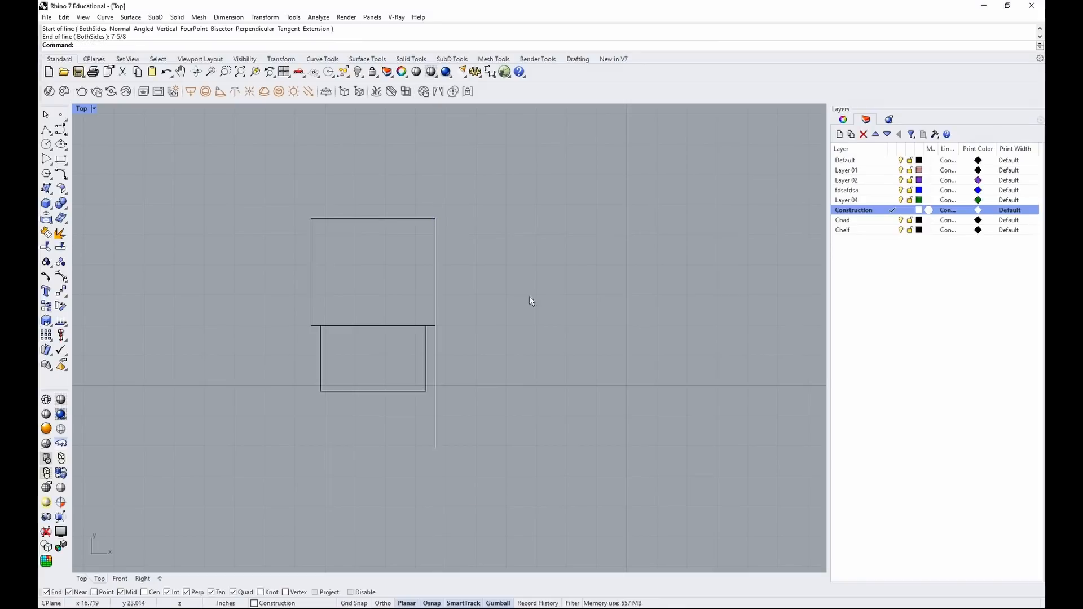
Make Chelf the current layer, toggle the Construction layer's visibility off and on, and lock it
left_click(892, 230)
left_click(900, 211)
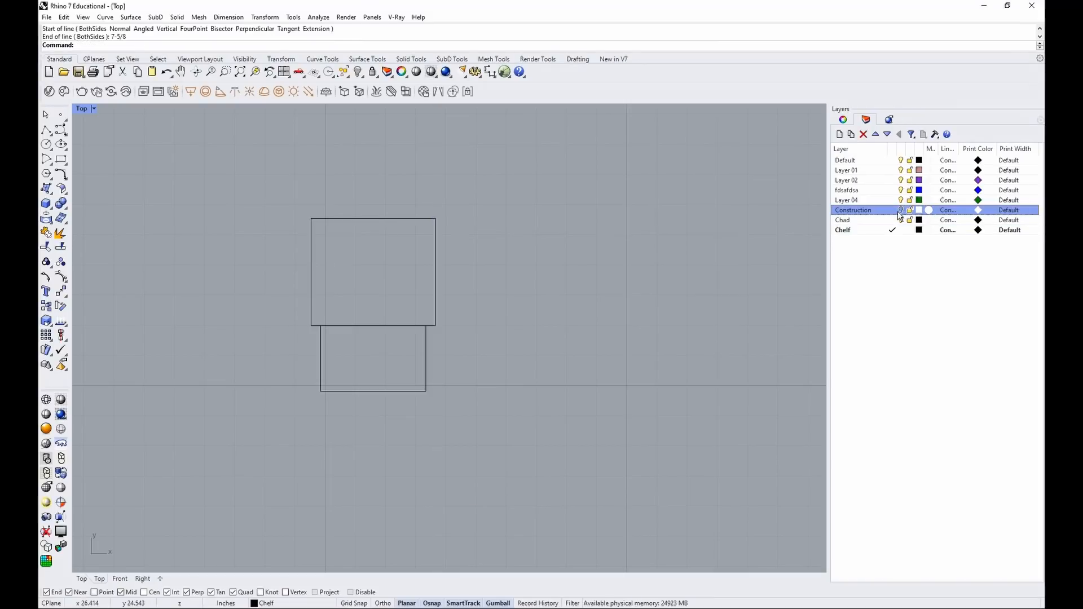
left_click(900, 211)
left_click(907, 211)
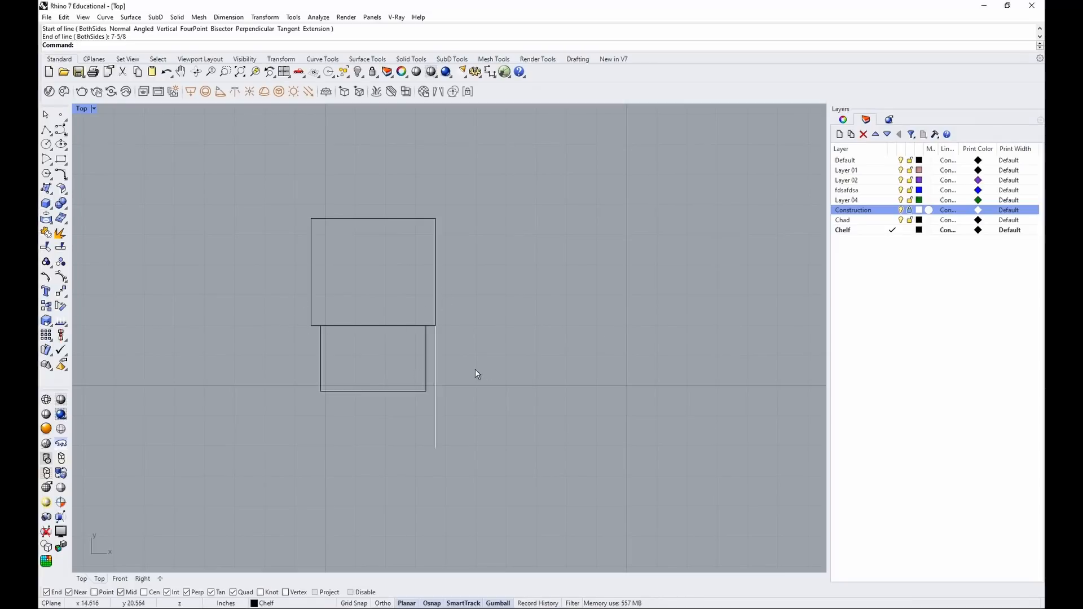
Draw a thin rectangle 4-1/8 by 3/8 inches from the larger rectangle's lower-left corner
type("rec")
key("Return")
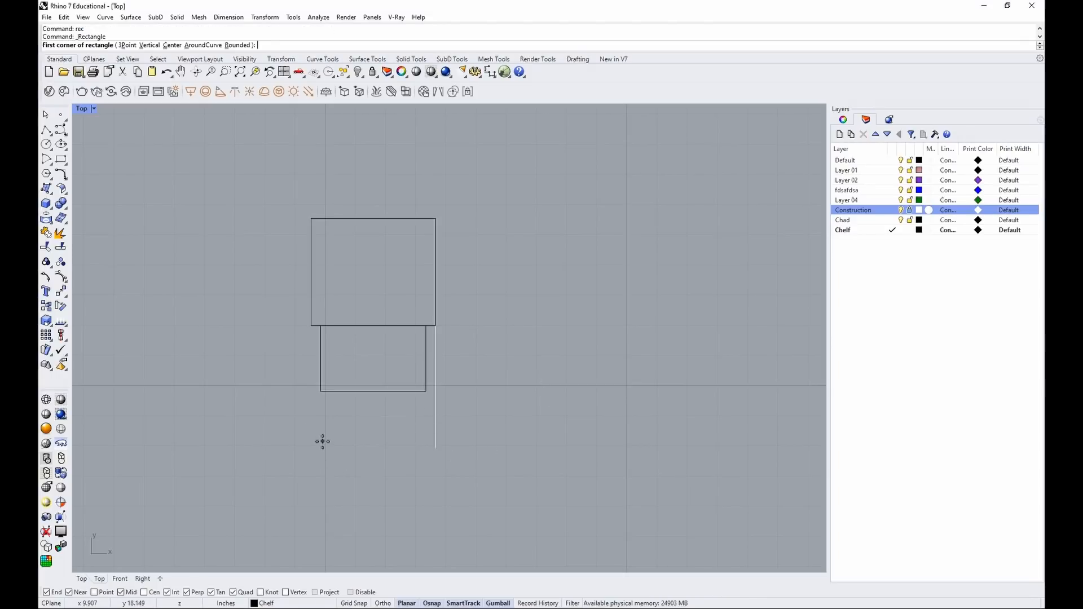
left_click(311, 329)
type("40")
key("BackSpace")
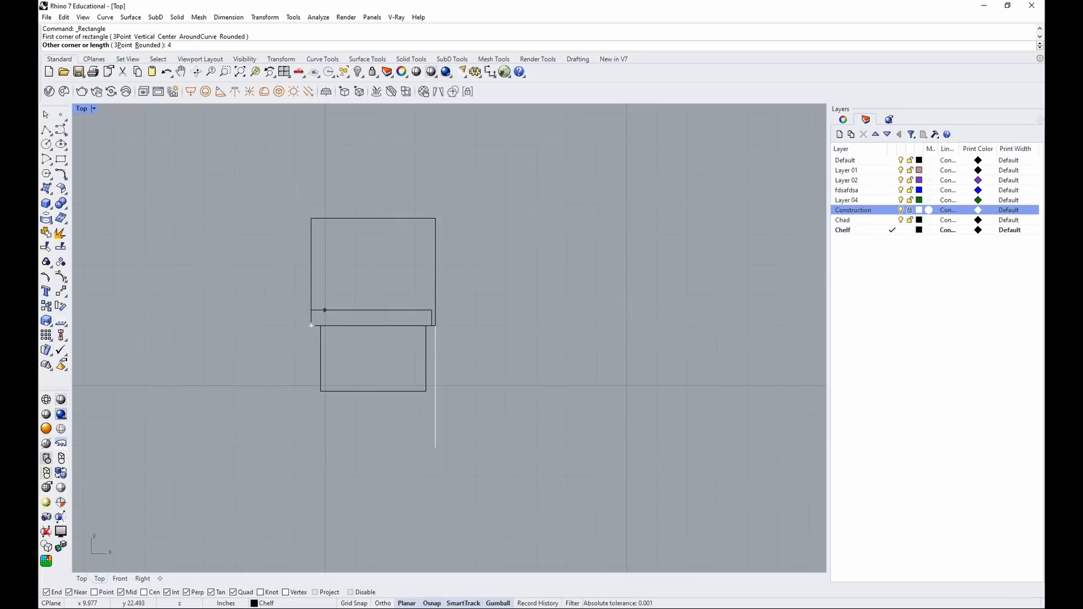
type("-1/8")
key("Return")
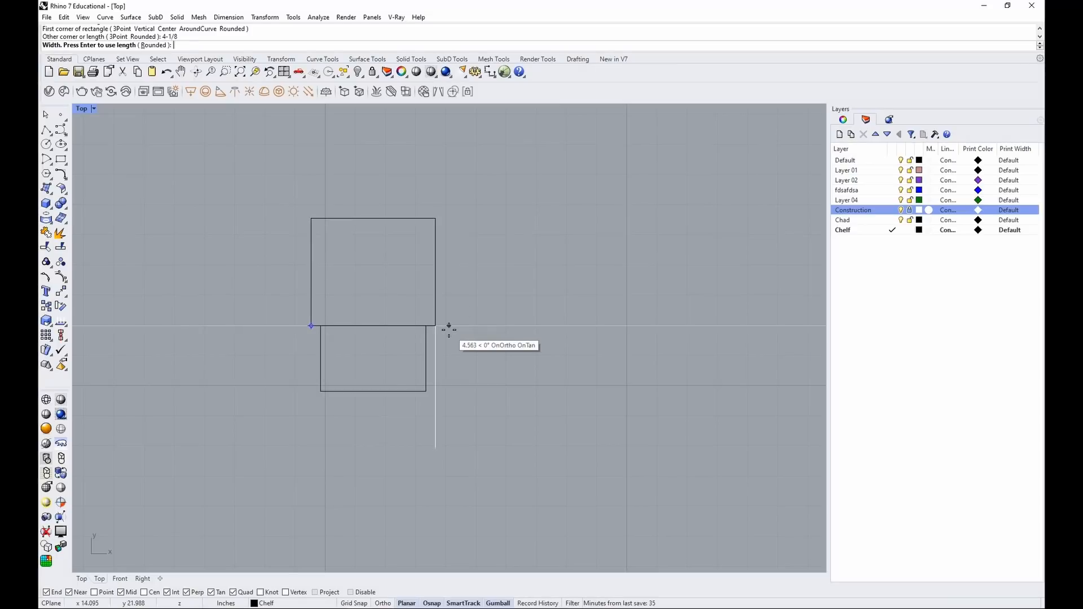
type("3/8")
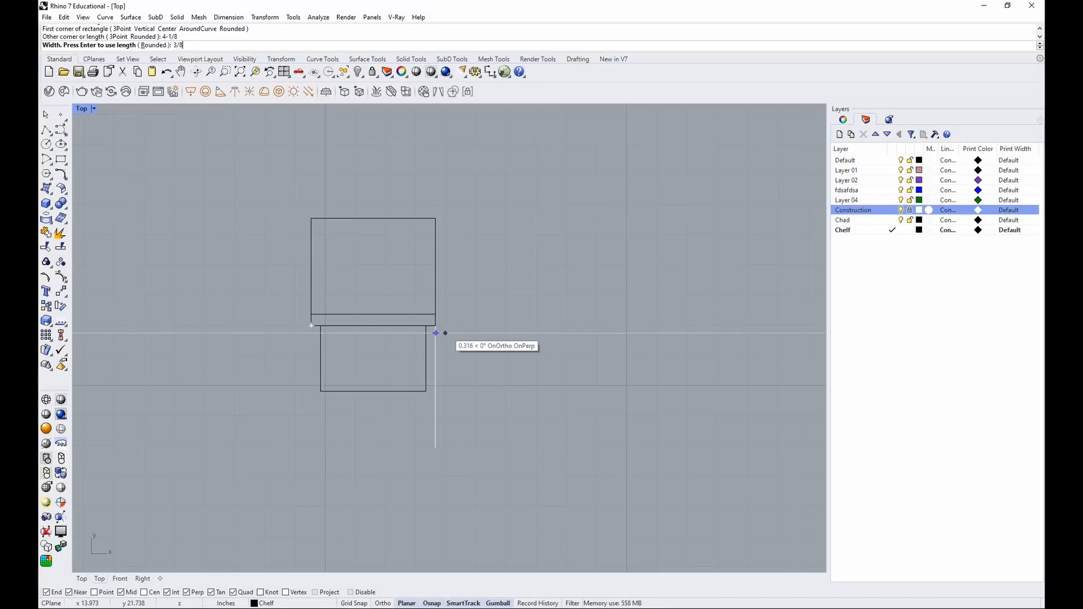
key("Return")
Move the thin rectangle straight down so its lower-right corner meets the lower end of the construction line
left_click(435, 321)
left_click_drag(424, 320, 435, 445)
key("Escape")
Draw a vertical rectangle 0.75 inch wide and 4 inches high, standing on the thin rectangle's upper edge
type("rec")
key("Return")
left_click(356, 436)
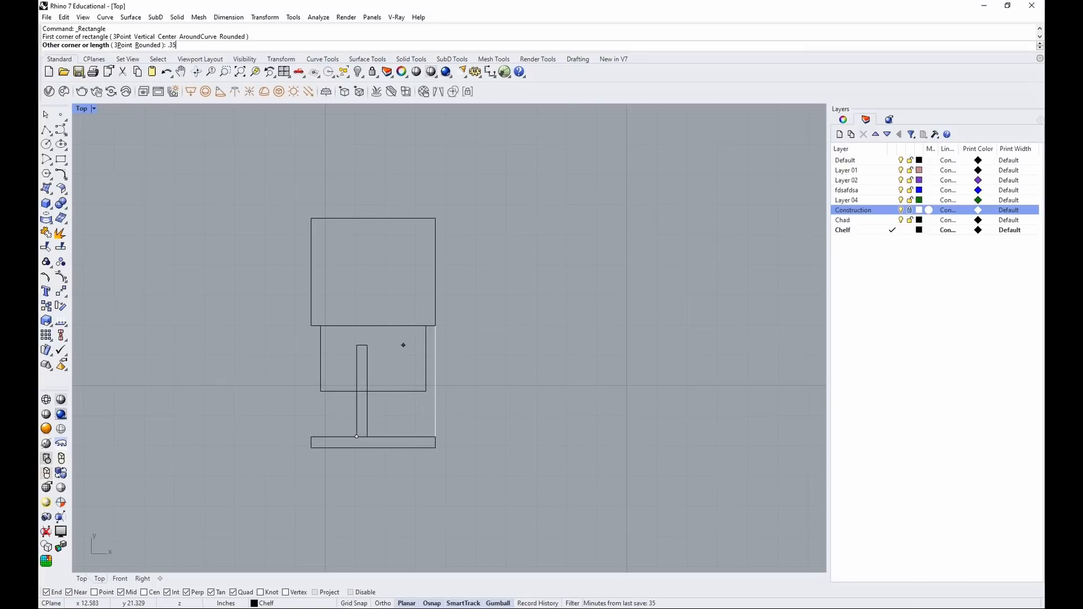
type(".75")
key("Return")
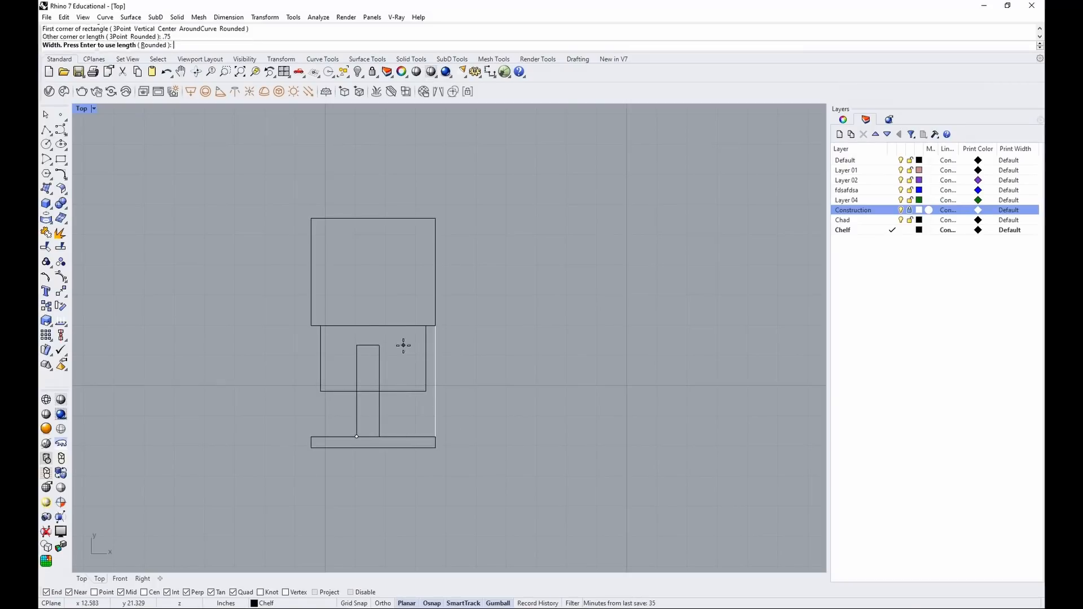
type("4")
key("Return")
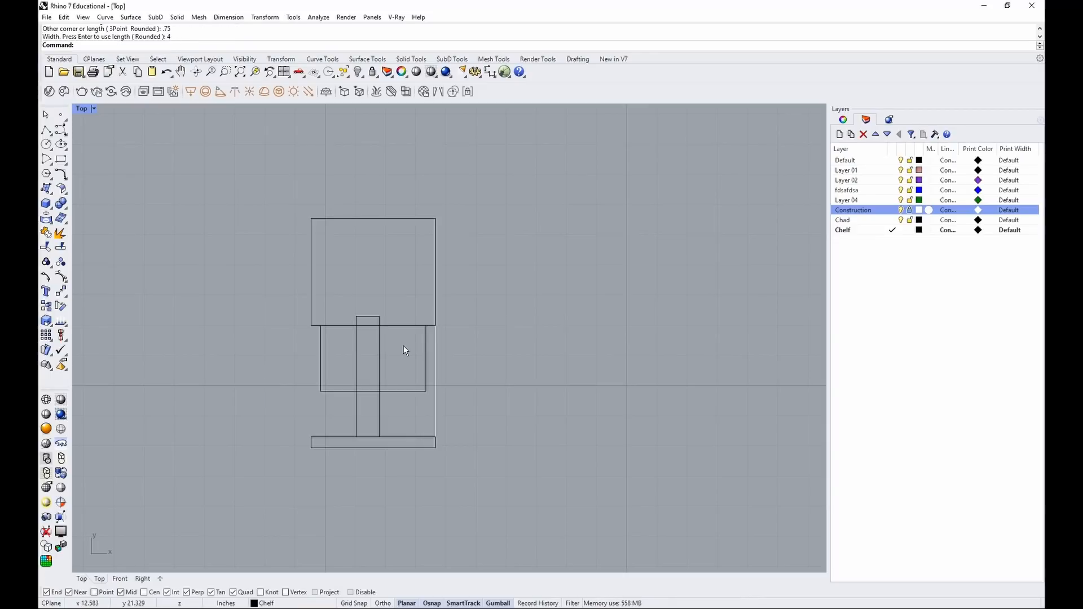
Move the vertical rectangle from its lower edge's midpoint to the midpoint of the thin rectangle's upper edge
left_click(379, 365)
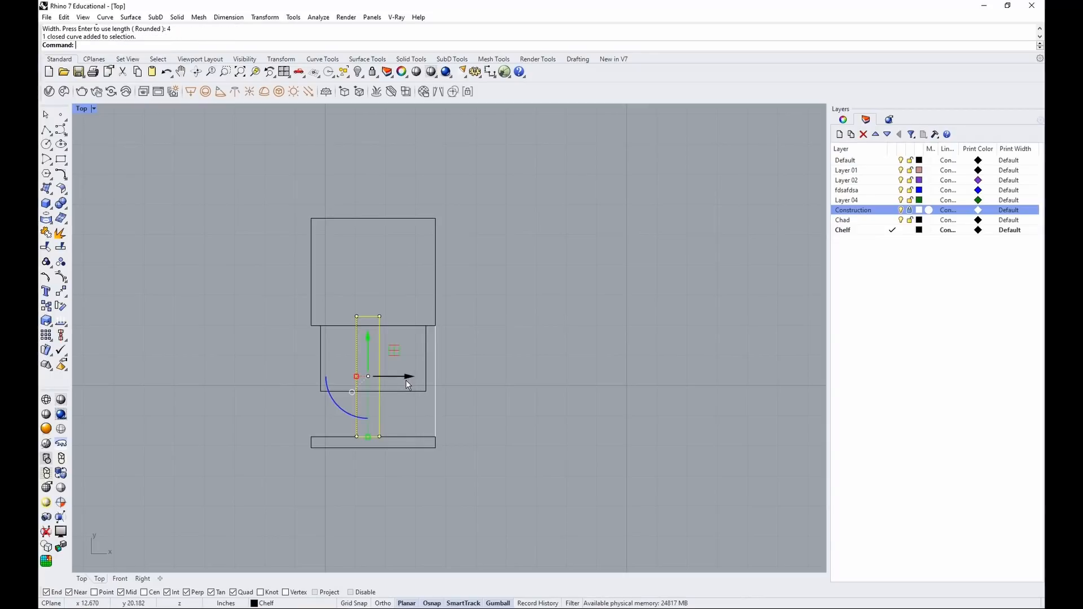
type("m")
key("Return")
left_click(368, 437)
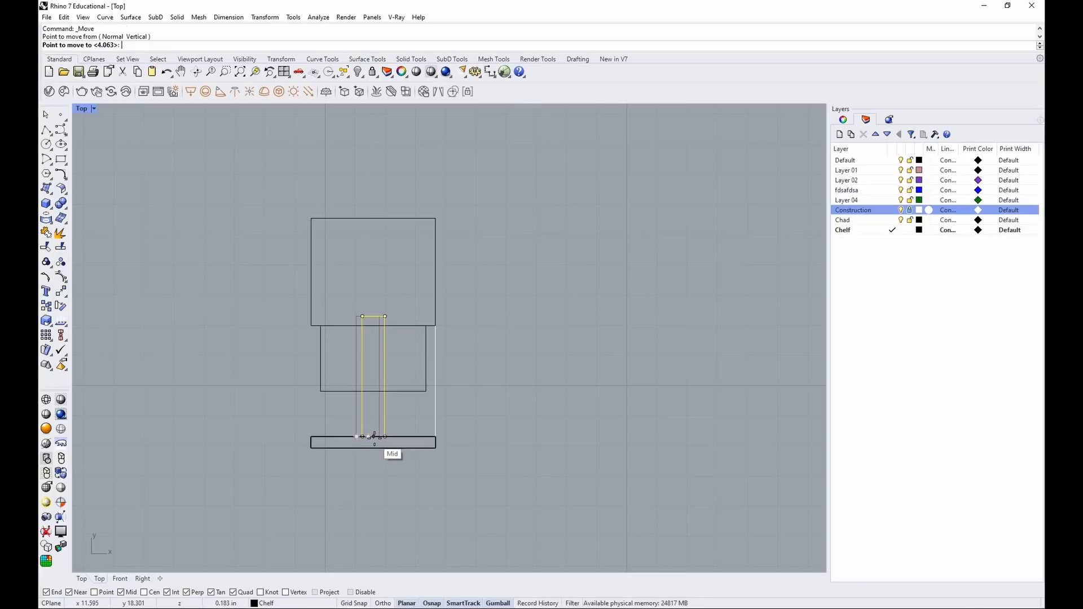
left_click(374, 435)
left_click(544, 443)
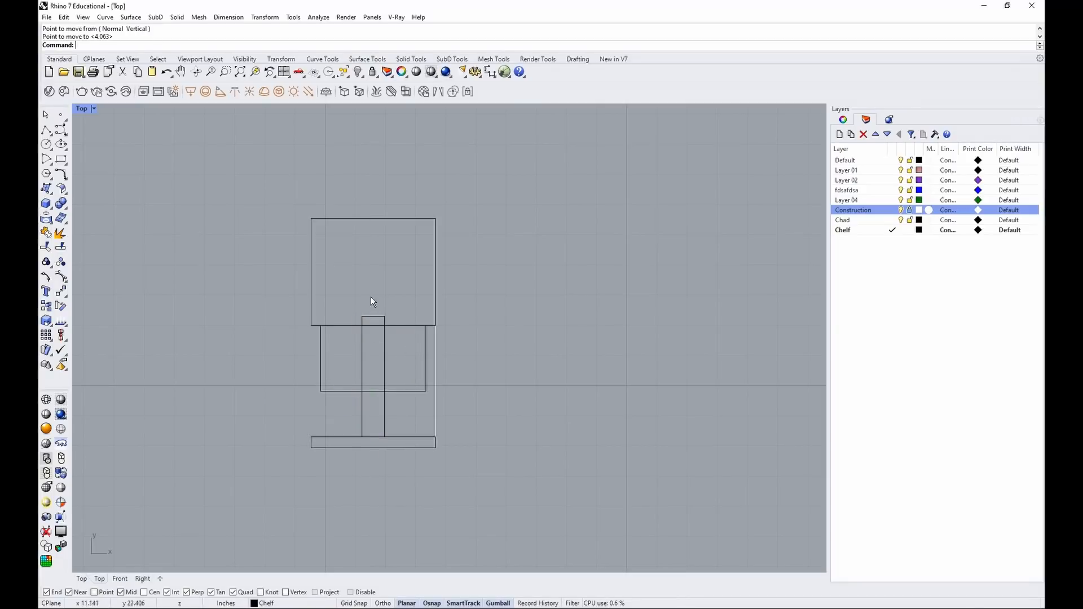
left_click(380, 315)
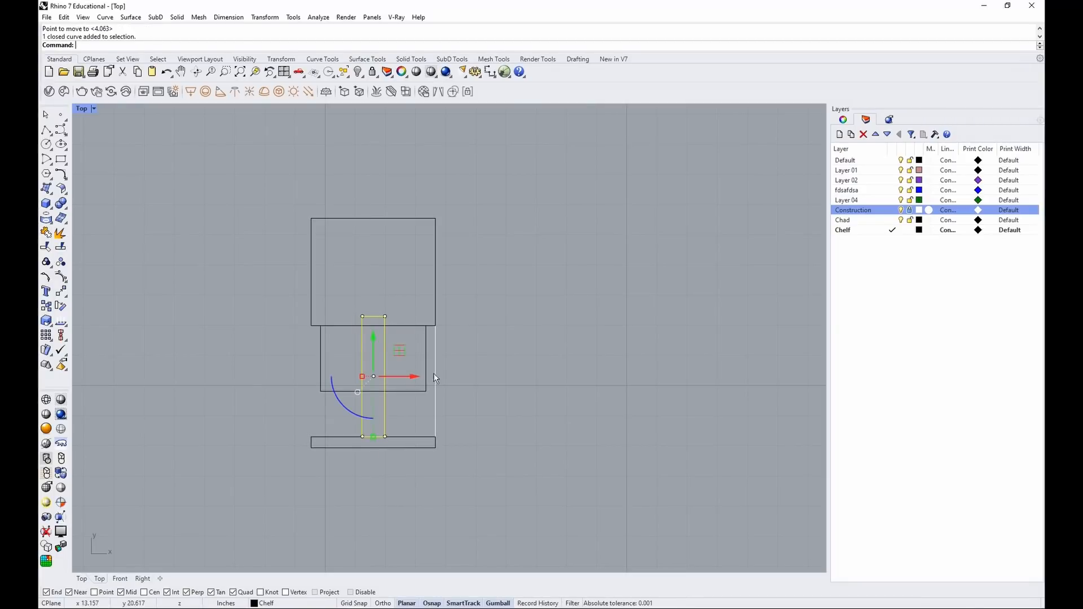
left_click(508, 403)
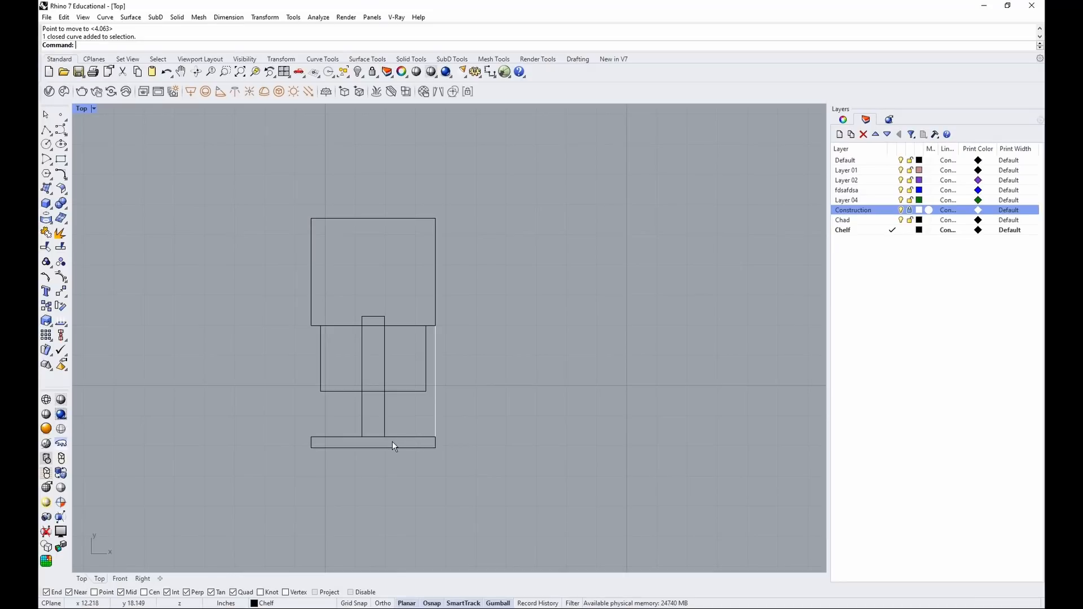
Move the thin rectangle and the vertical rectangle together 1/16 inch upward
left_click_drag(395, 429, 334, 460)
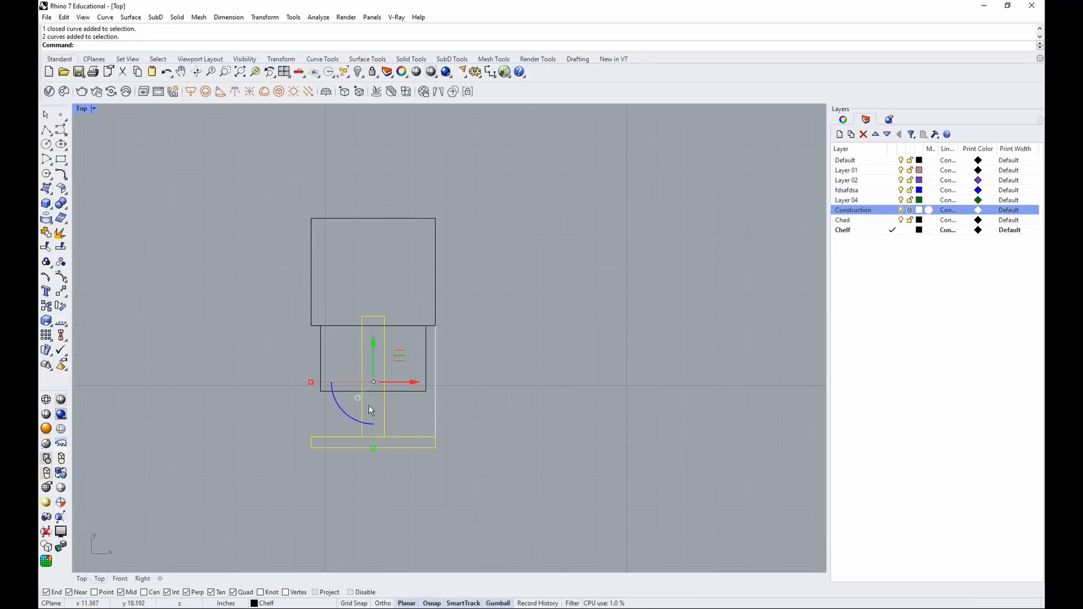
left_click(547, 366)
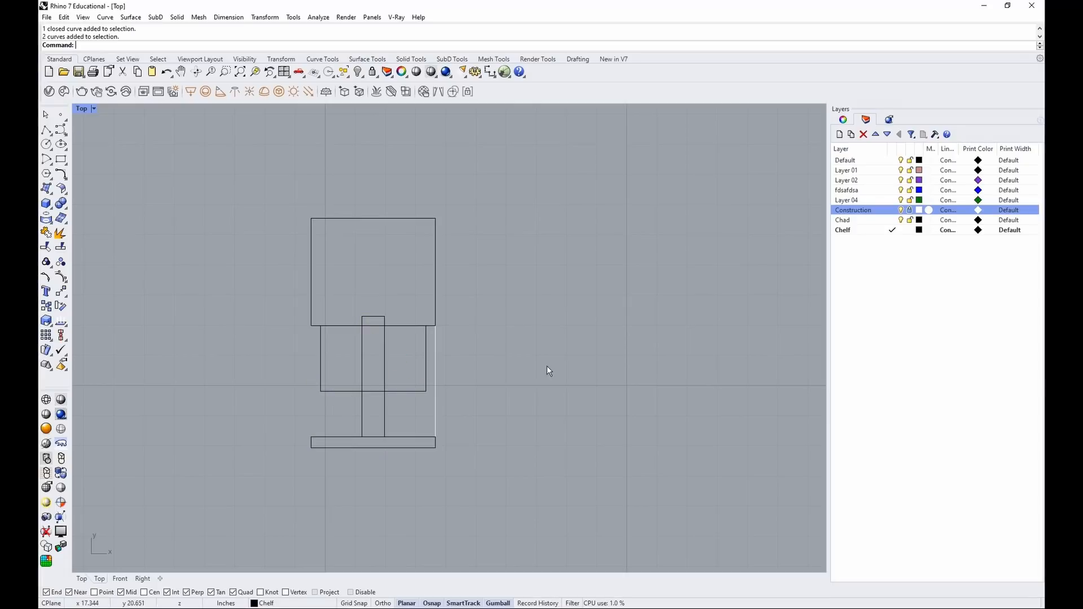
left_click_drag(350, 467, 350, 468)
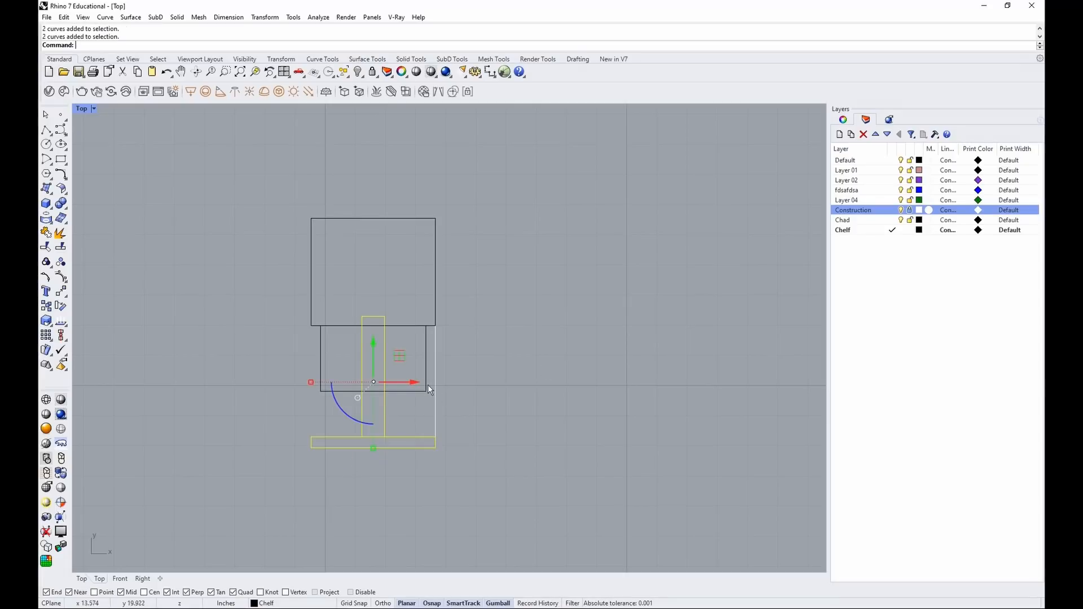
left_click(370, 348)
type("1/16")
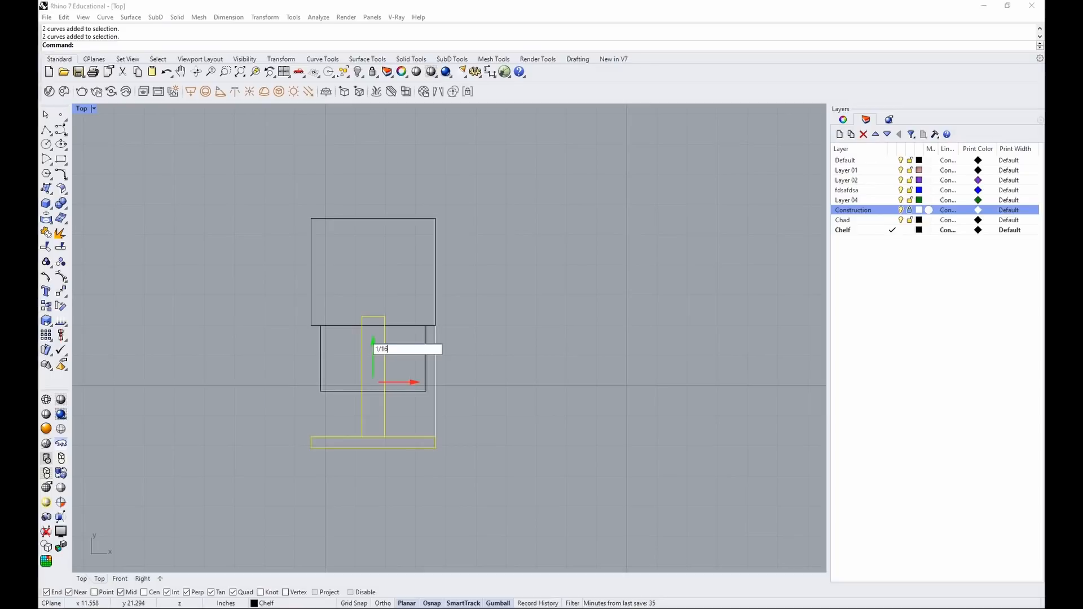
key("Return")
left_click(503, 361)
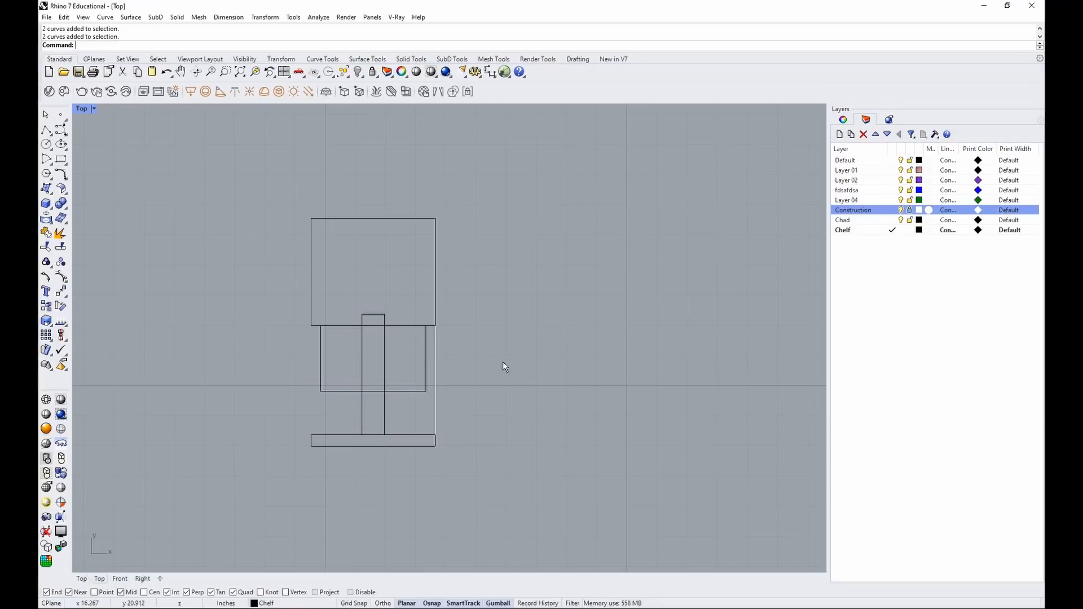
Raise only the vertical rectangle slightly, leaving a small gap above the thin rectangle
left_click(385, 351)
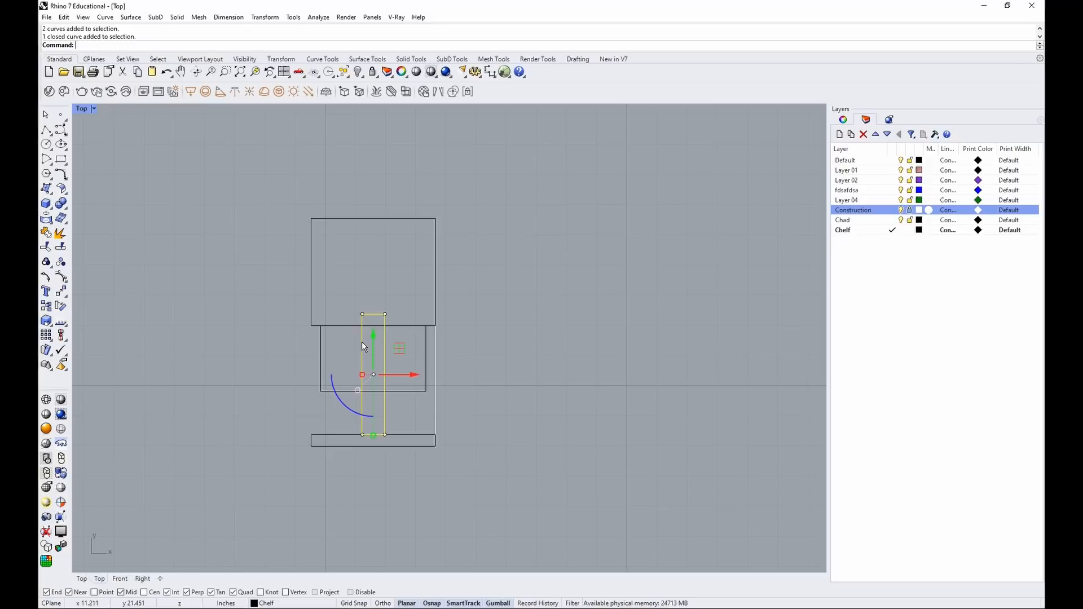
left_click(371, 337)
key("Return")
left_click(591, 332)
scroll(370, 328, "up", 4)
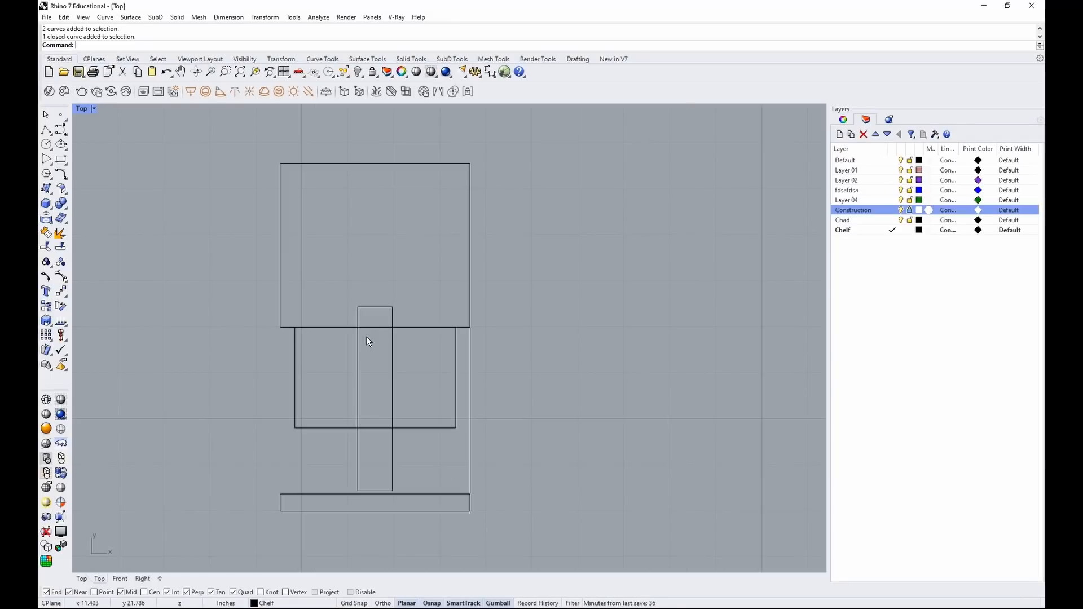
Measure the vertical rectangle's height between its upper-right and lower-right corners
left_click(384, 307)
key("Escape")
type("Dis")
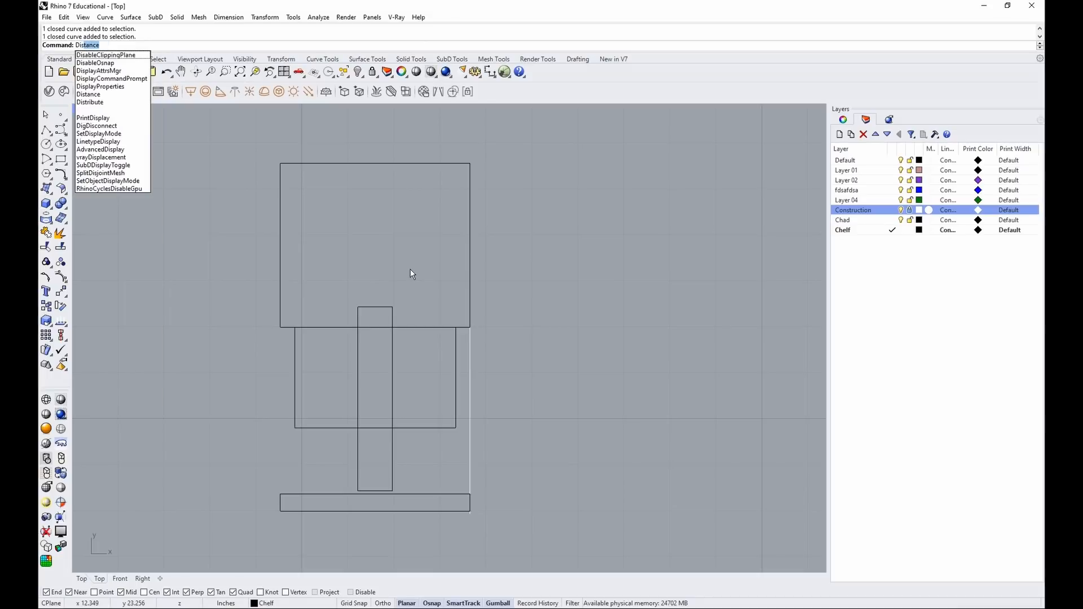
key("Return")
left_click(393, 307)
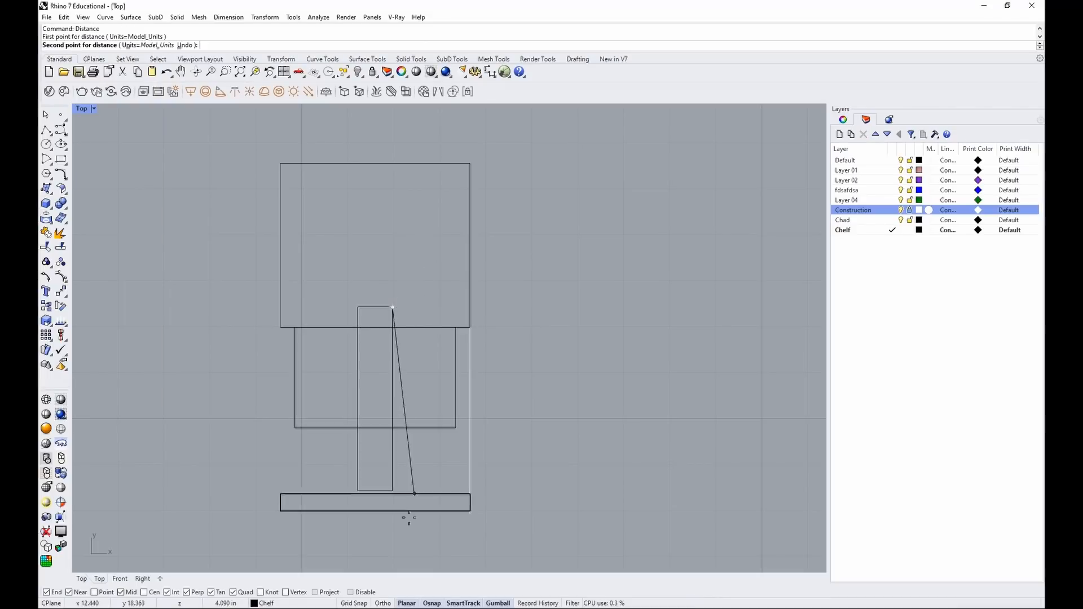
left_click(393, 490)
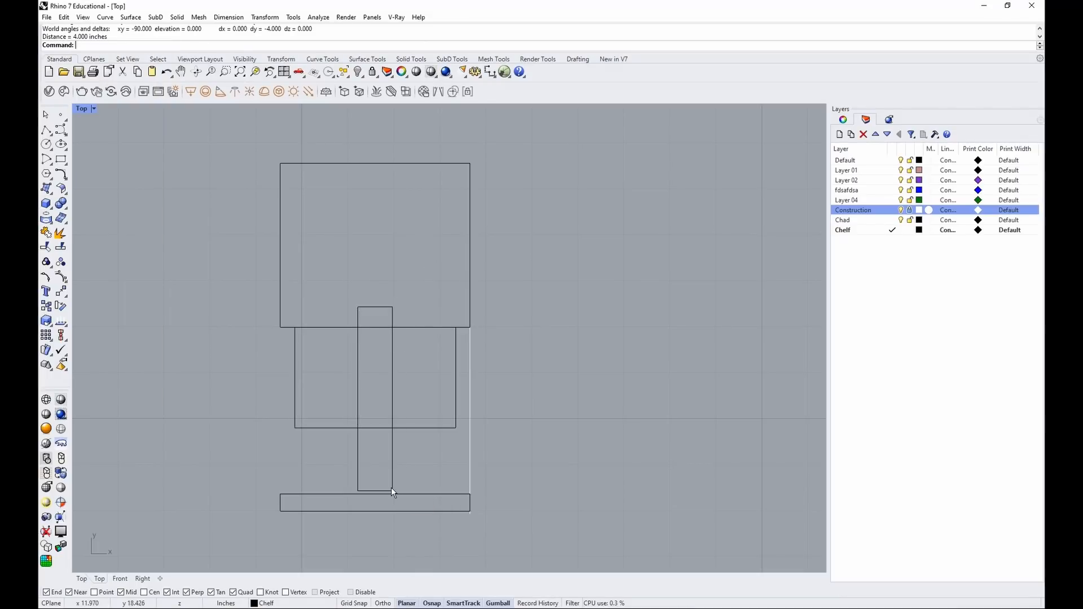
Scale the vertical rectangle in one direction from its lower-right corner to a height of 4.25 inches
left_click(372, 307)
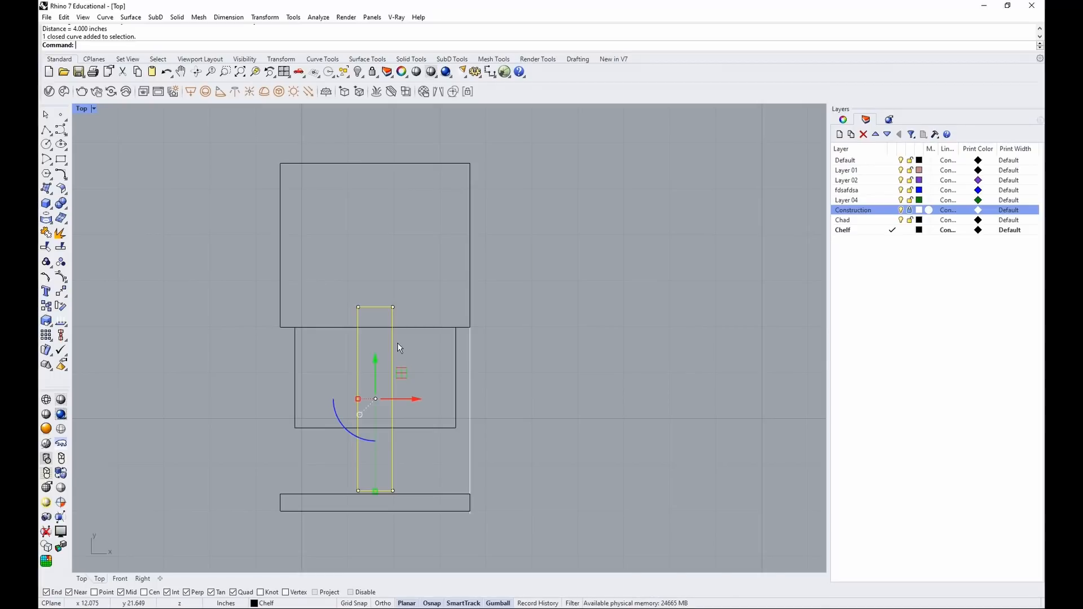
type("Scale1D")
key("Return")
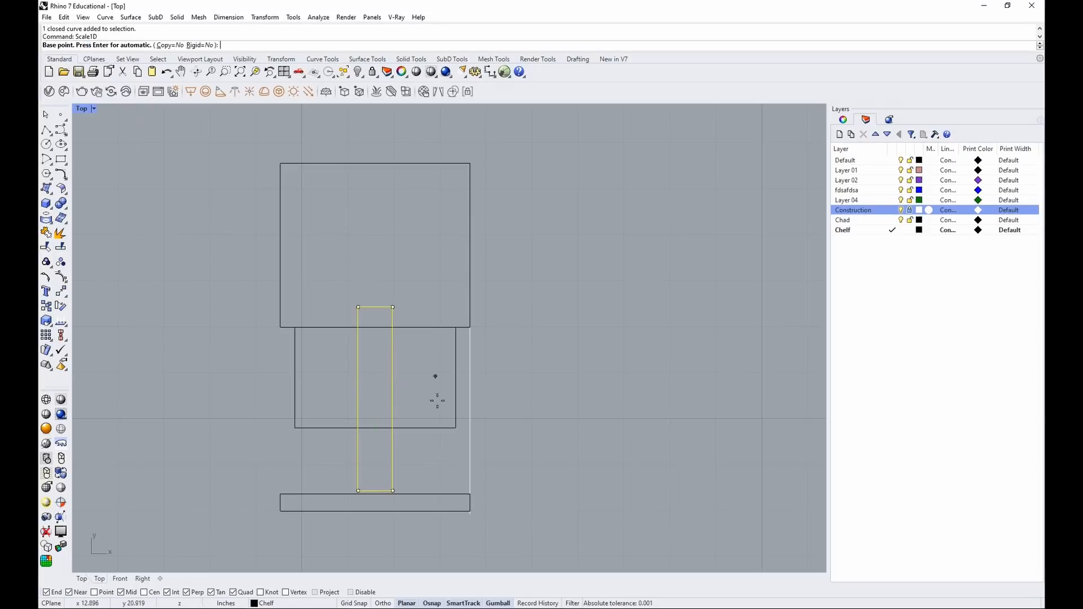
left_click(393, 491)
left_click(392, 307)
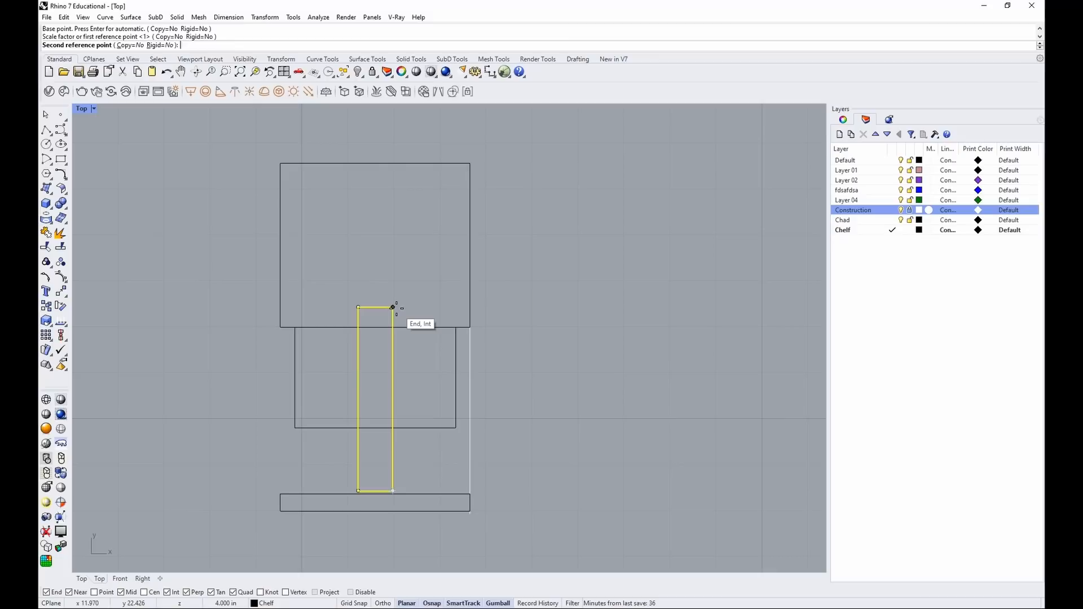
type("4.25")
key("Return")
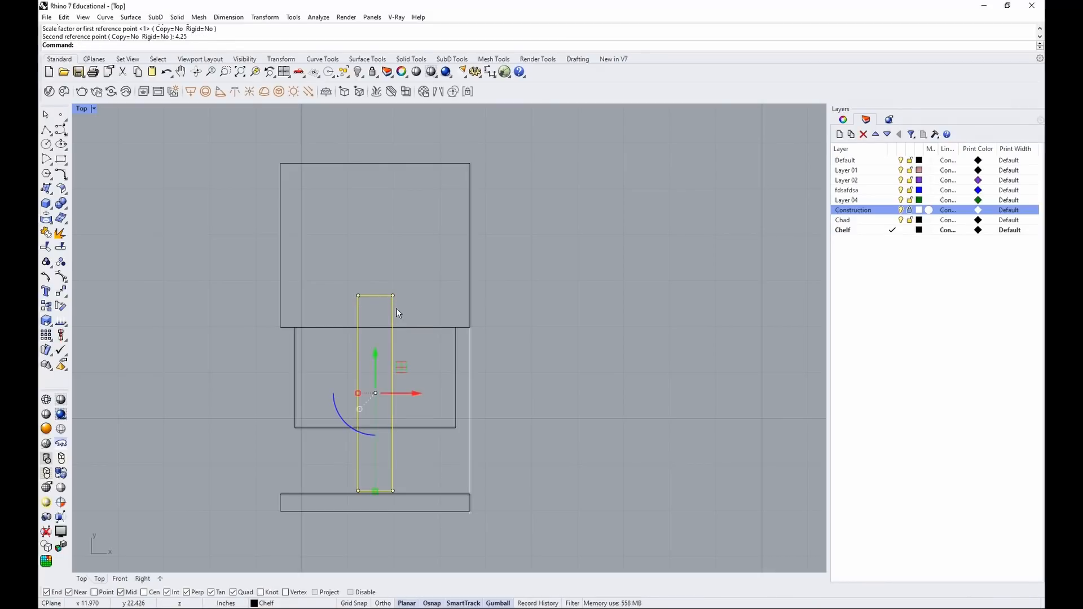
key("Escape")
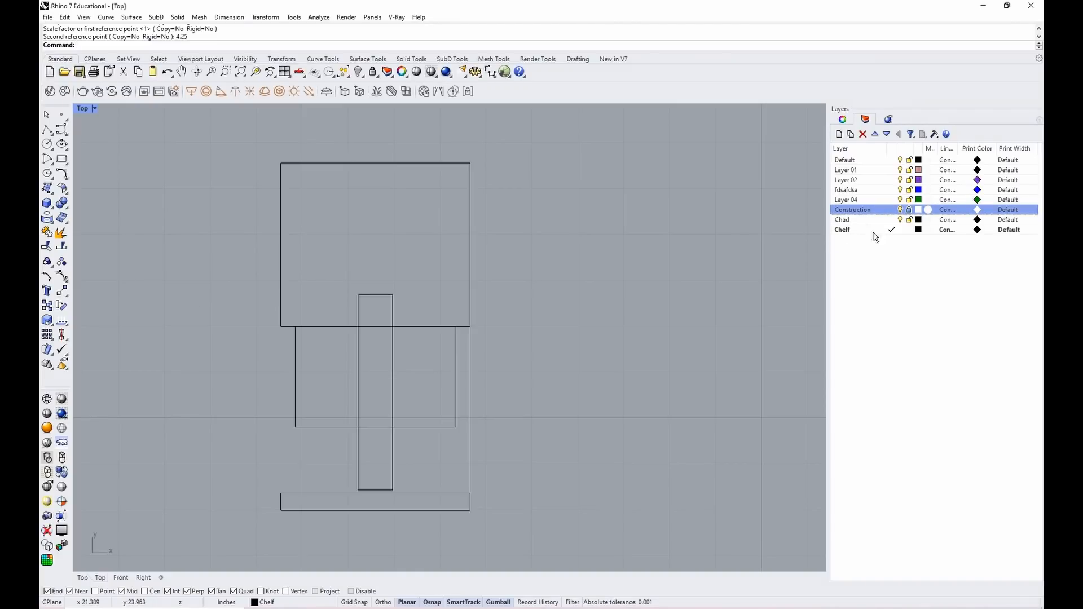
Draw a semicircular arc centred on the vertical rectangle's upper edge from corner to corner, and delete it
scroll(380, 297, "up", 3)
scroll(380, 303, "up", 6)
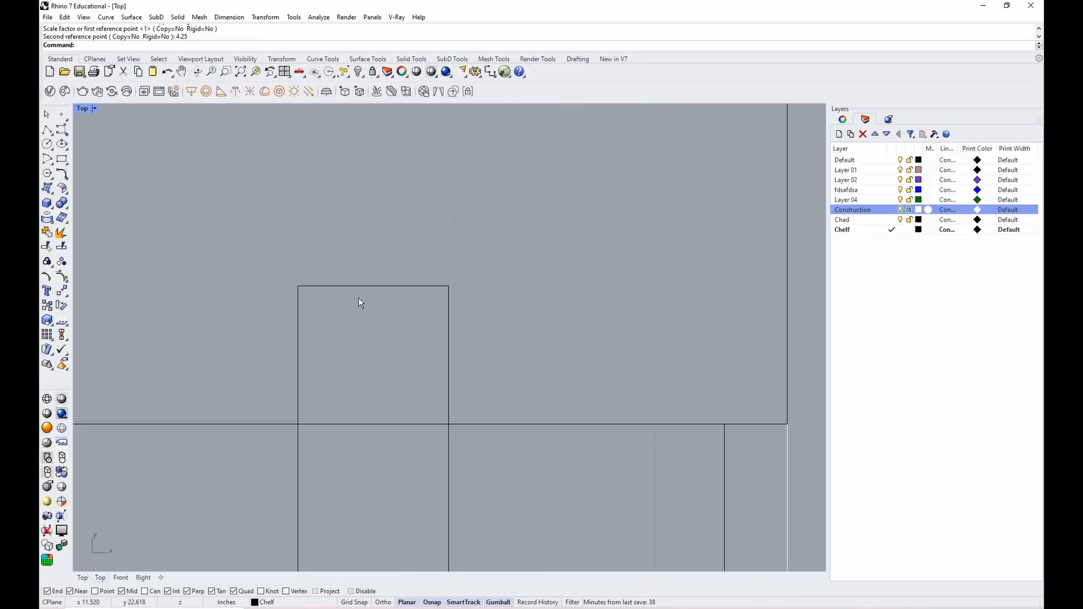
right_click_drag(450, 255, 461, 294)
type("cle")
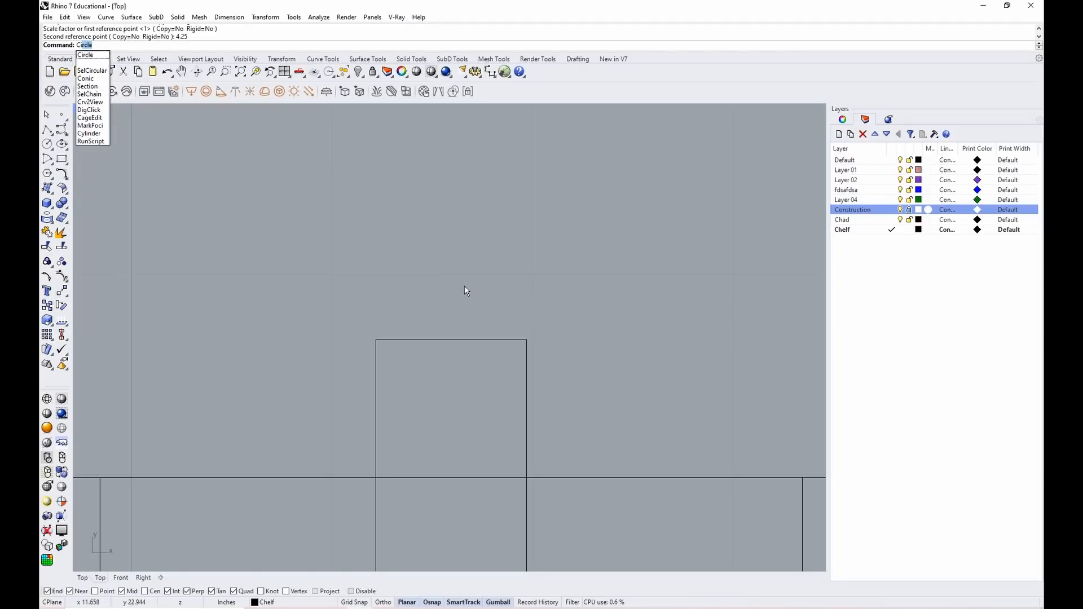
key("Escape")
type("arc")
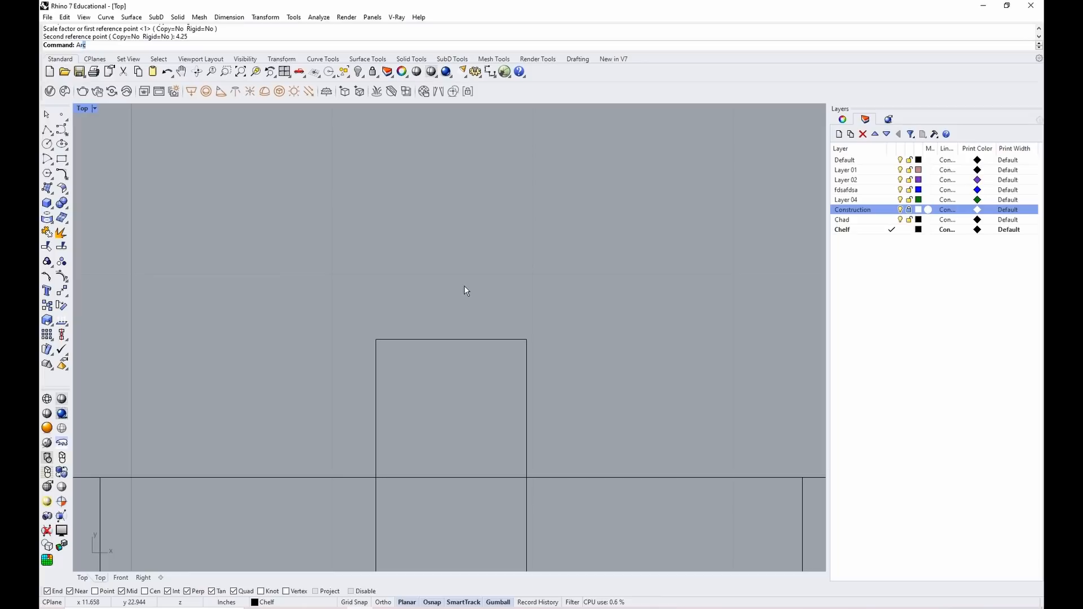
key("Return")
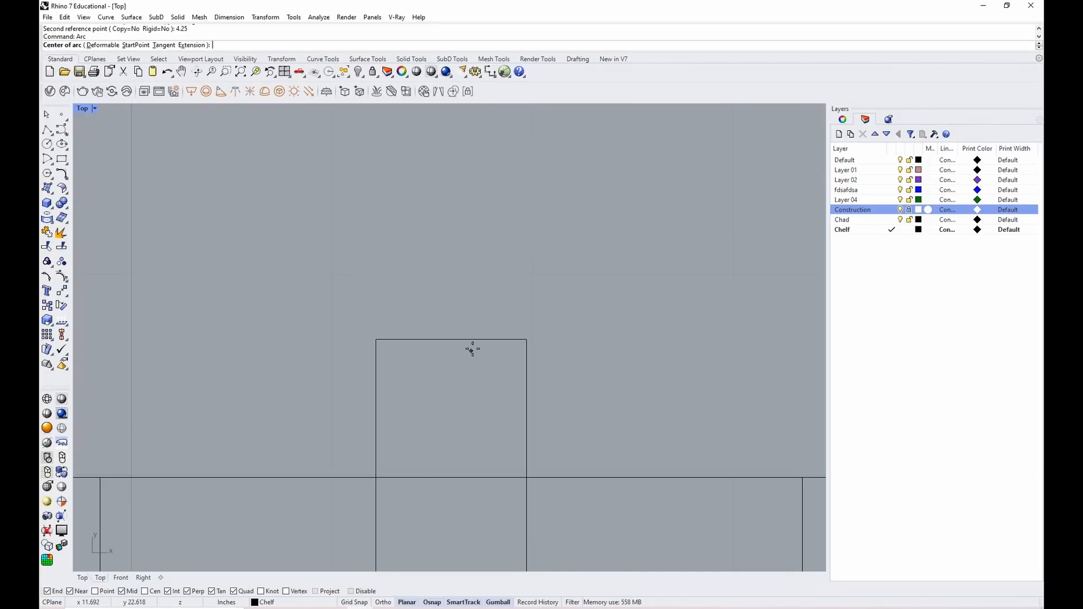
left_click(451, 339)
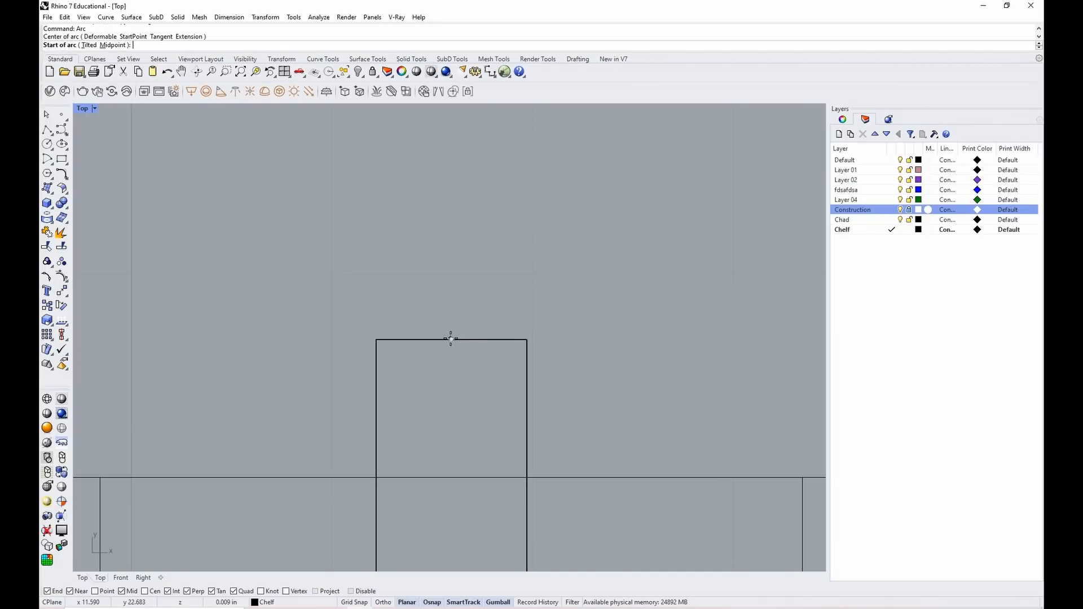
left_click(376, 340)
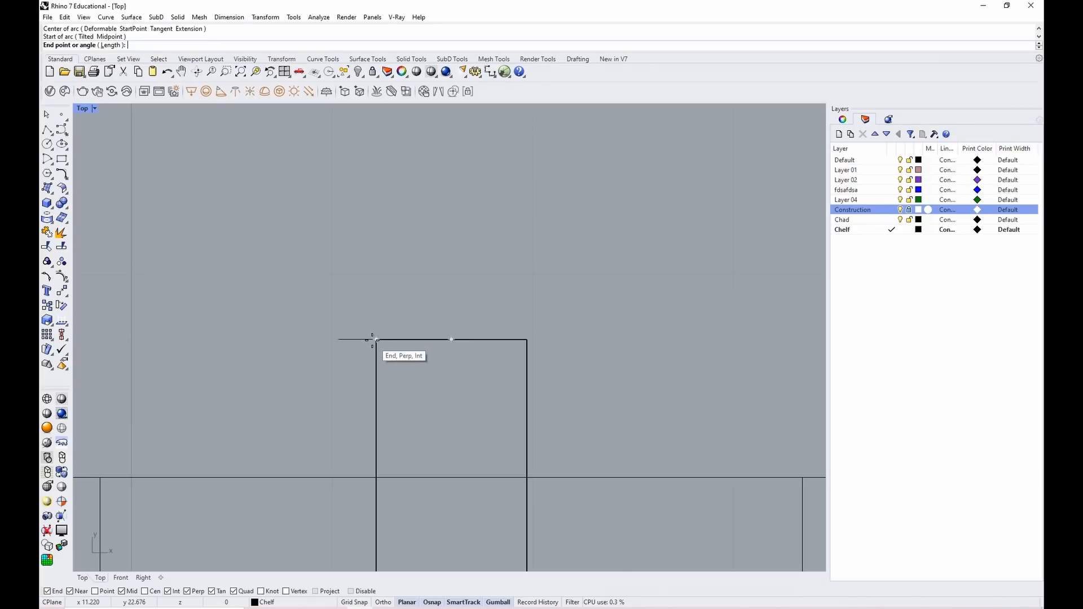
left_click(527, 339)
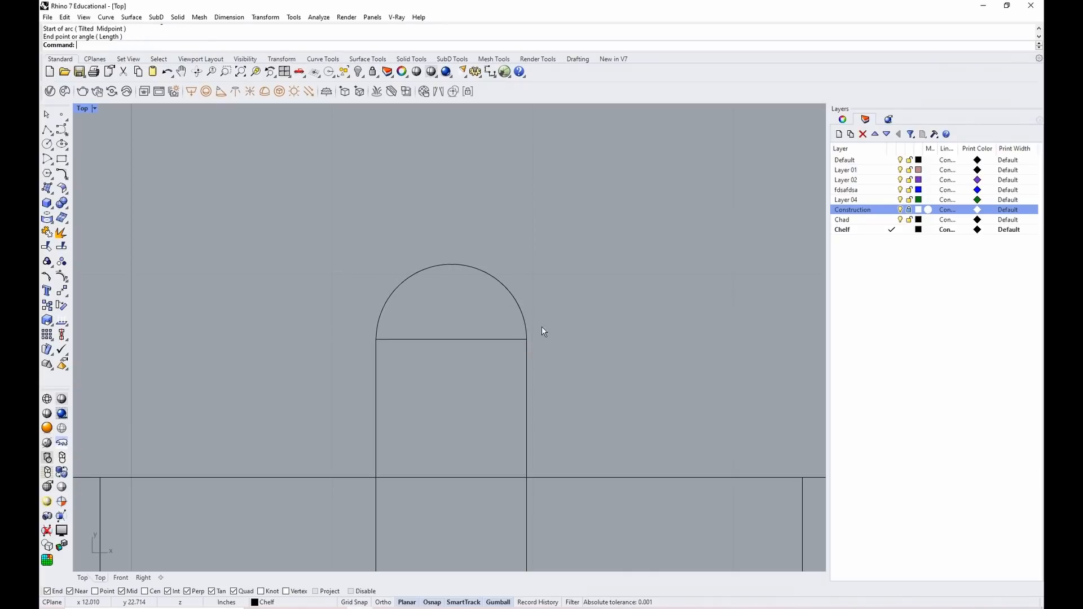
left_click(496, 281)
key("Delete")
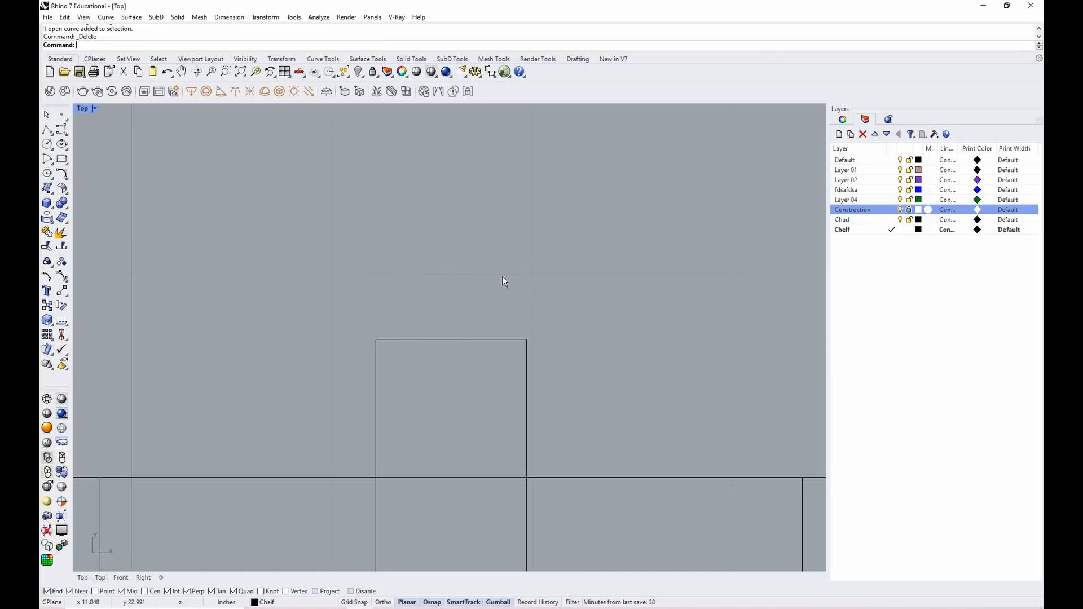
Draw a circle centred on the midpoint of the vertical rectangle's upper edge and reaching its corner, and delete it
type("circle")
key("Return")
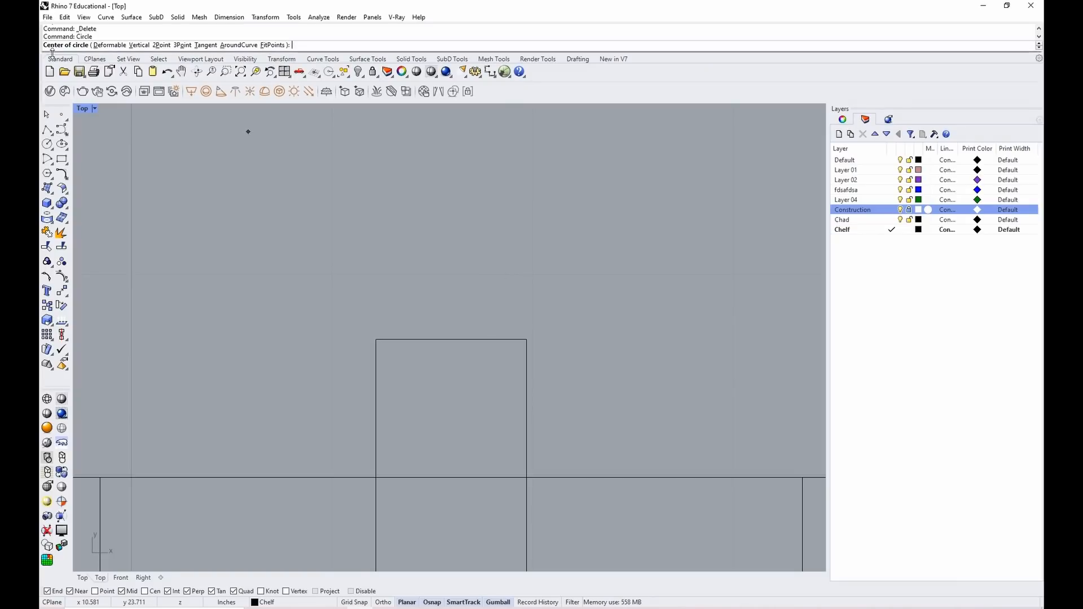
left_click(451, 340)
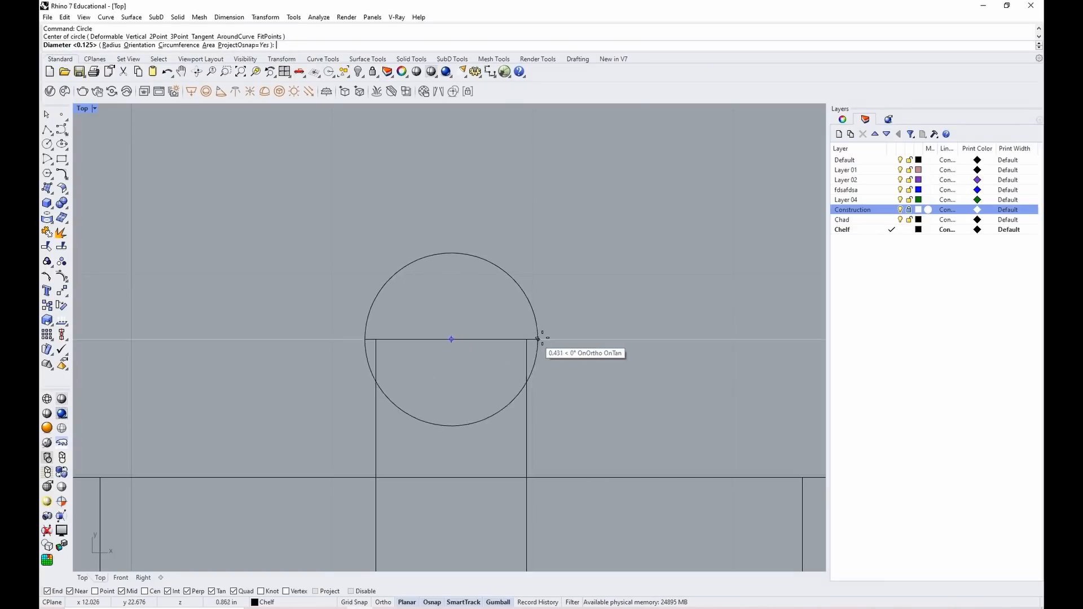
left_click(527, 340)
left_click(485, 272)
key("Delete")
Draw a two-point circle whose diameter spans the upper corners of the vertical rectangle
type("circle")
key("Return")
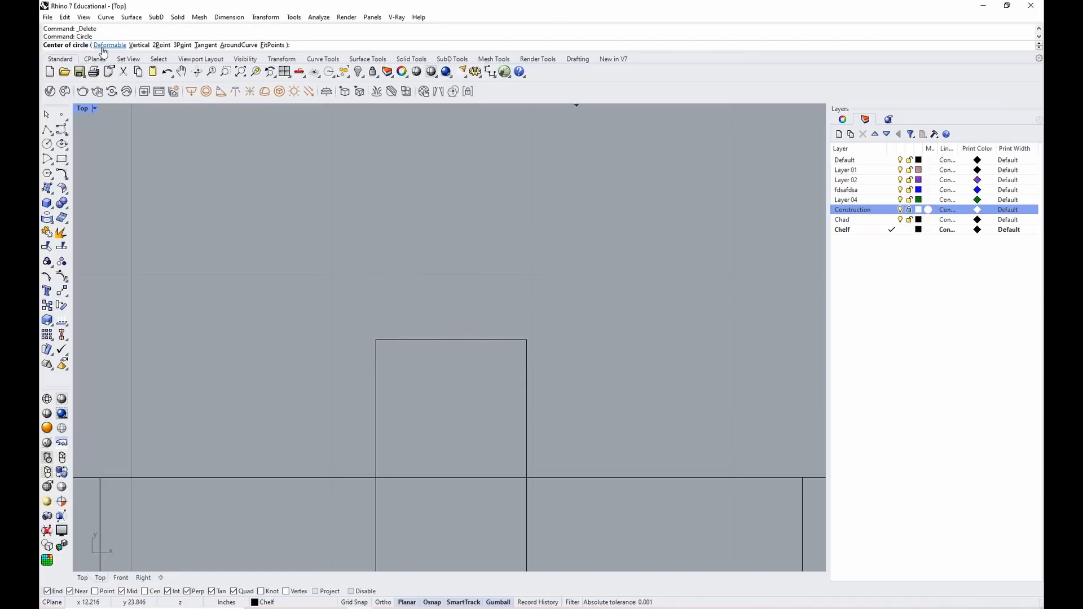
left_click(161, 46)
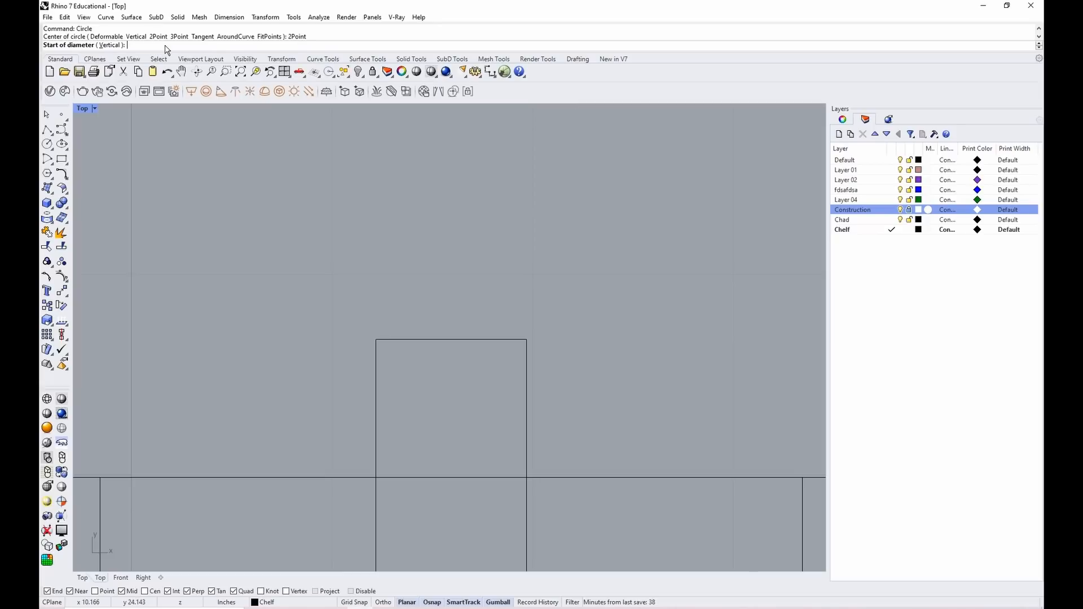
left_click(376, 340)
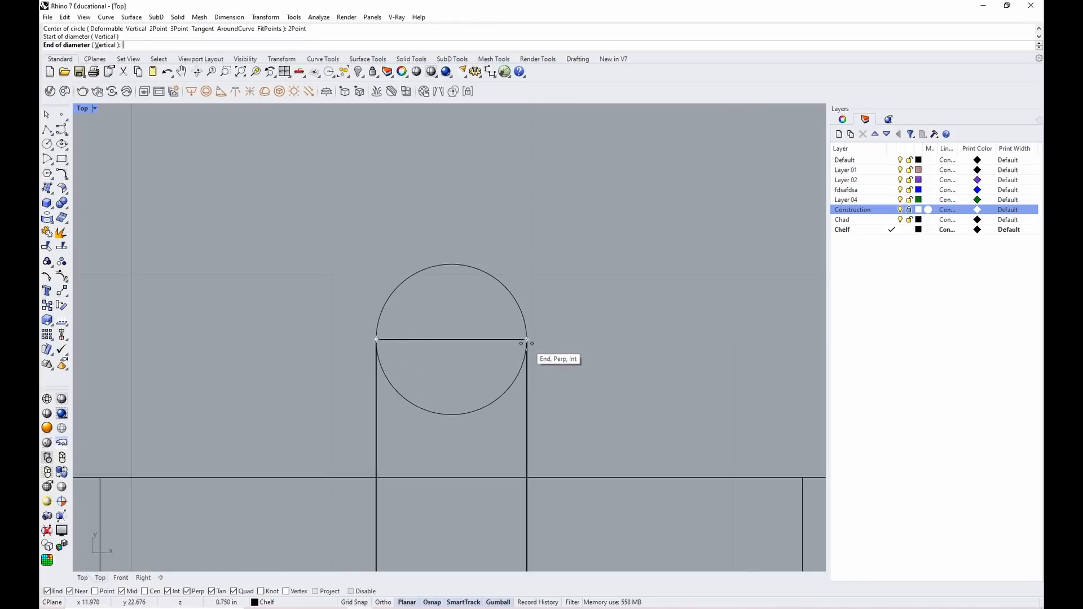
left_click(526, 339)
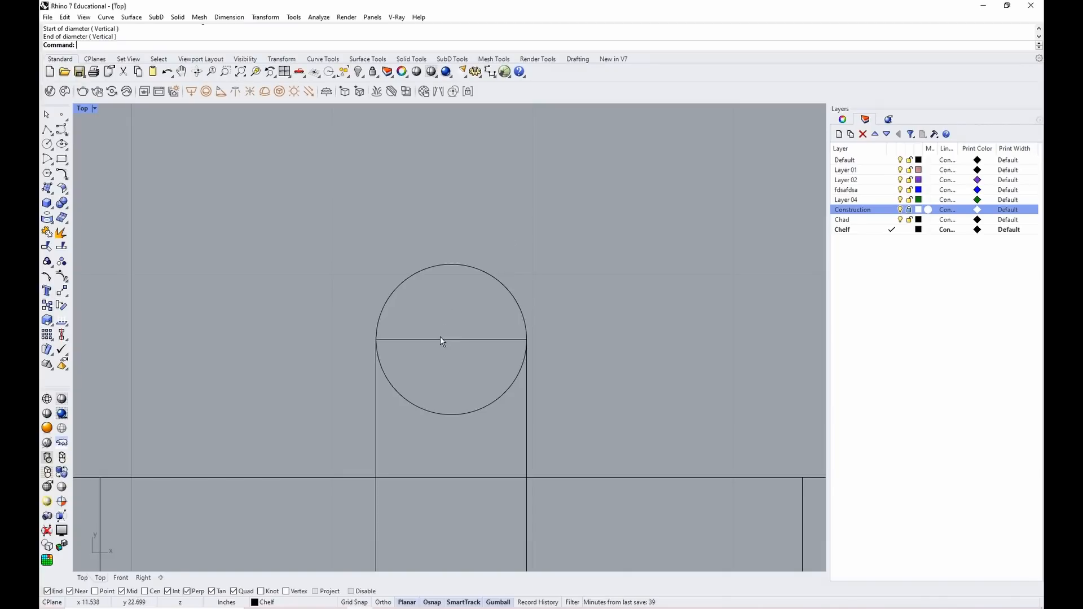
left_click(466, 266)
key("Escape")
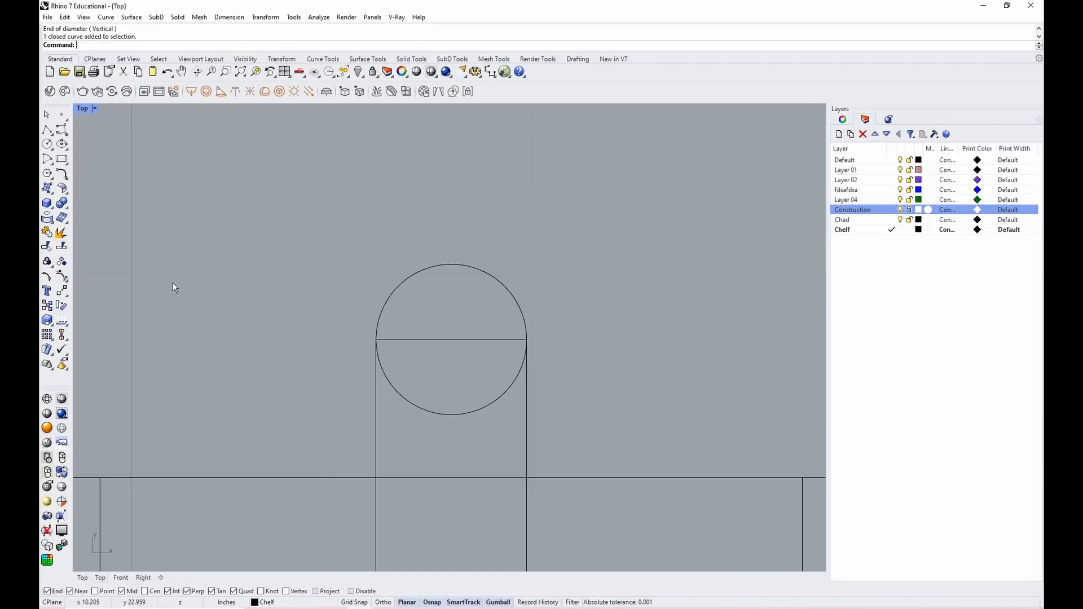
Draw a concentric circle with a 3/8 inch diameter at the midpoint of the vertical rectangle's upper edge
type("circle")
key("Return")
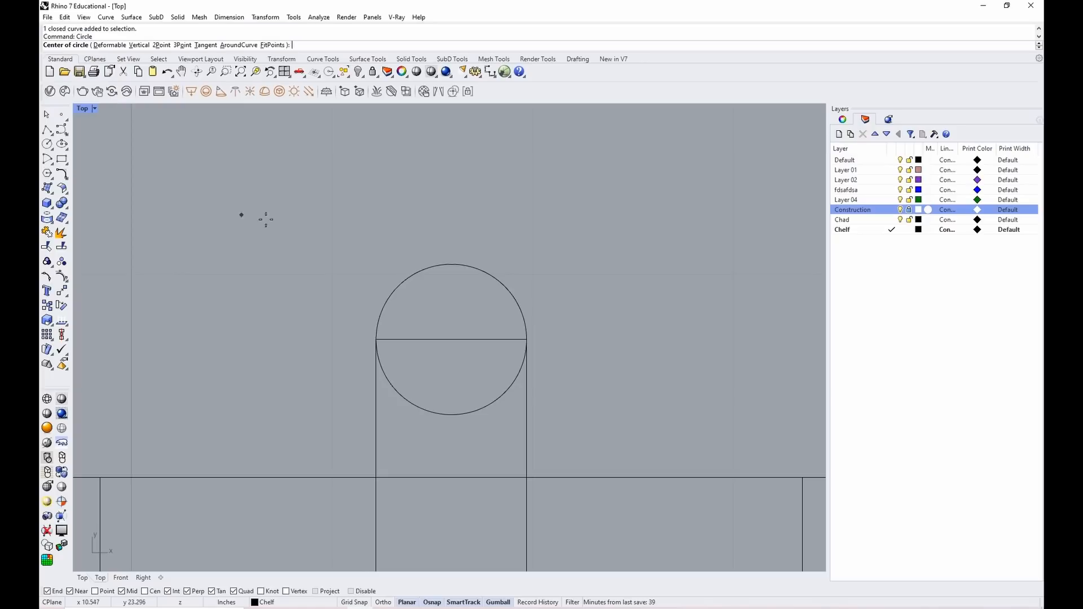
left_click(451, 339)
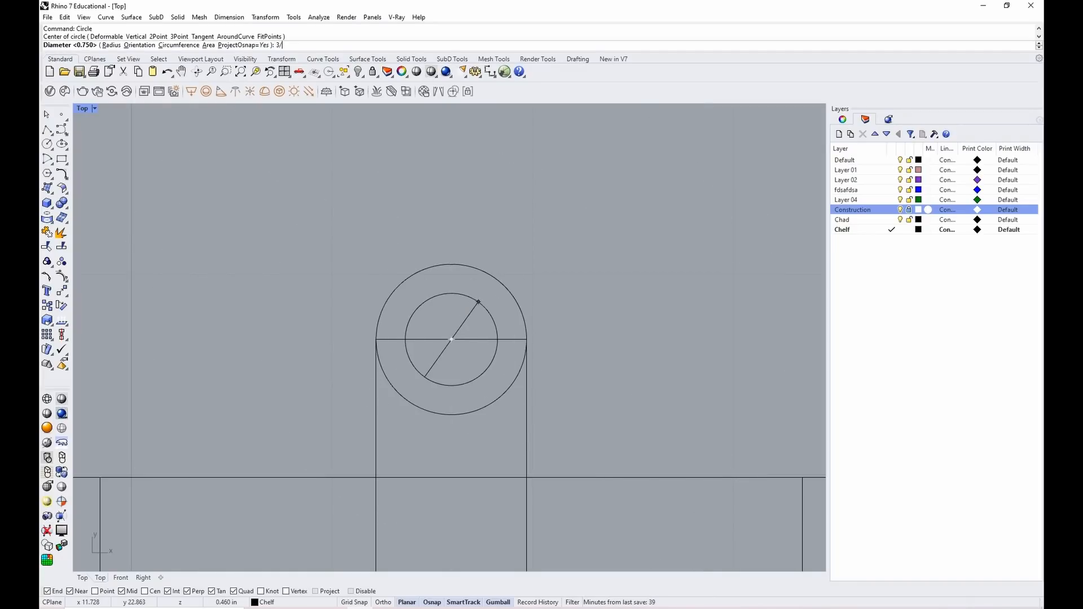
type("3/8")
key("Return")
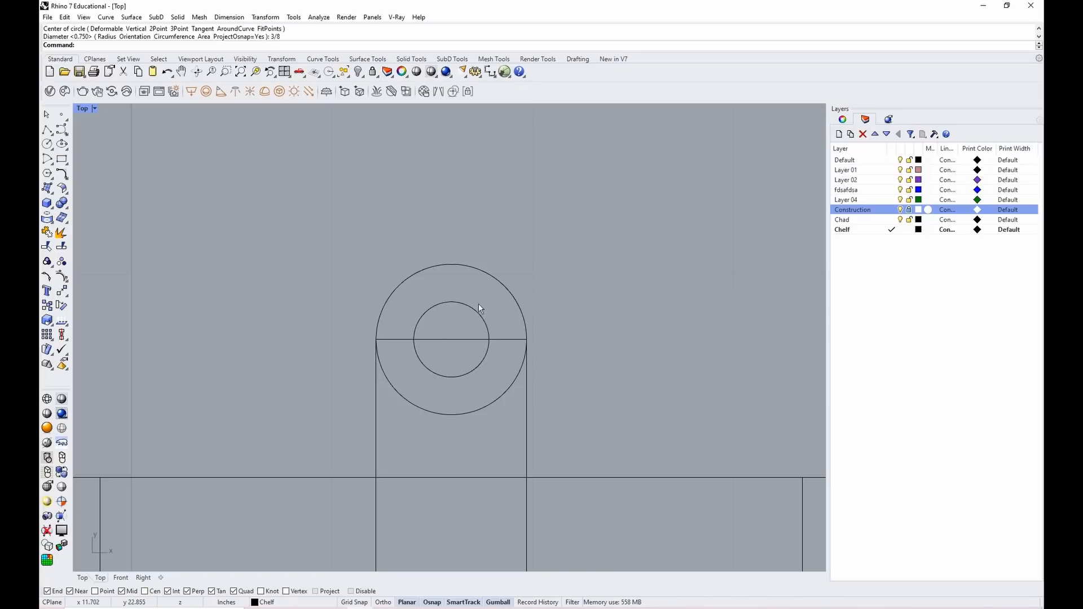
On the Construction layer, draw a 0.75 inch horizontal line rightward from the small circle's left quadrant
left_click(892, 210)
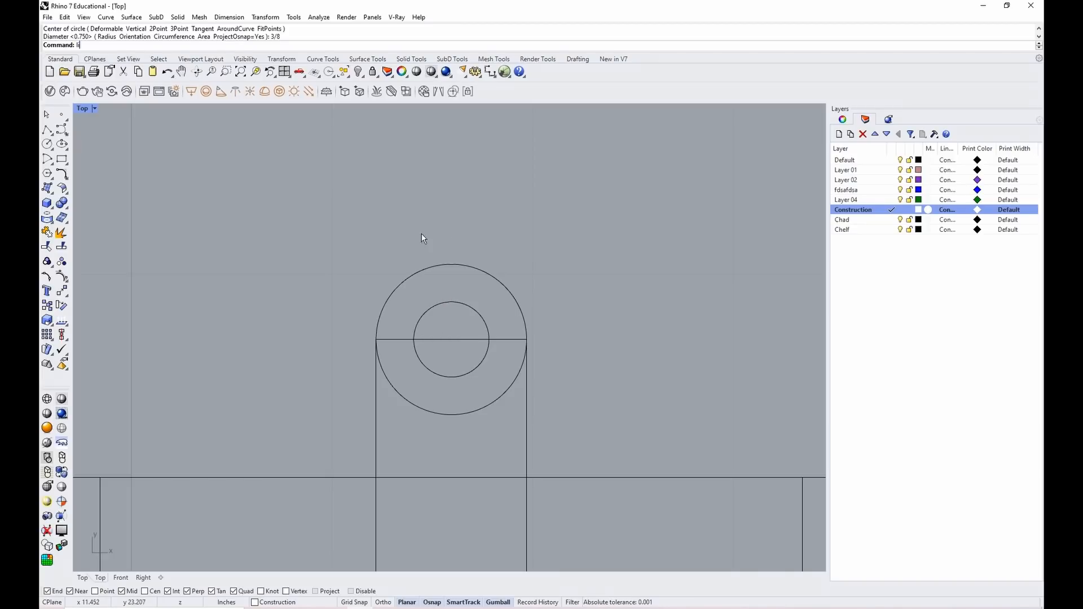
type("li")
key("Return")
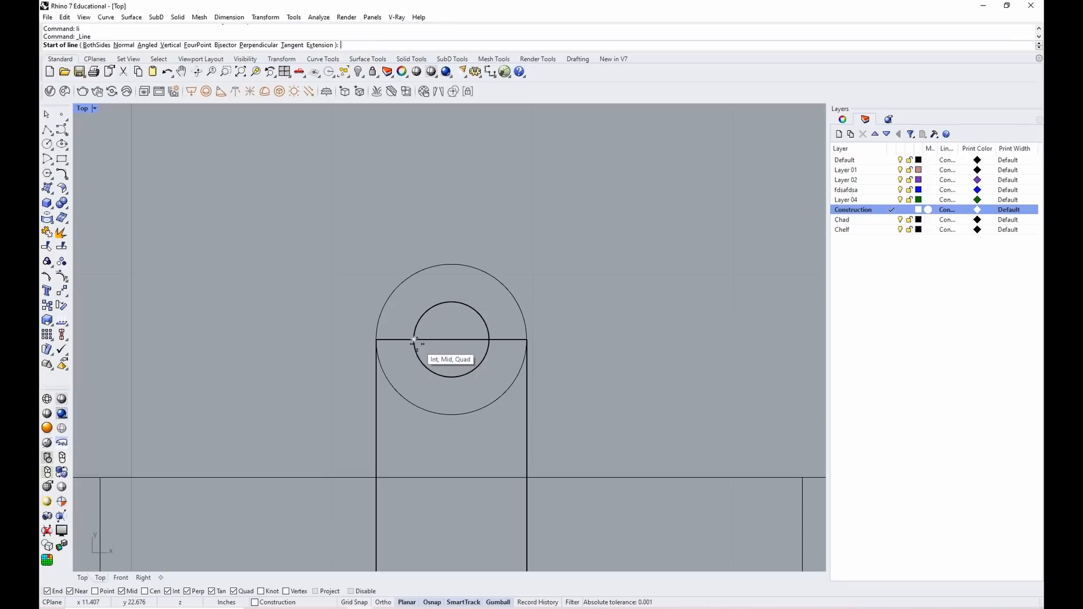
left_click(414, 340)
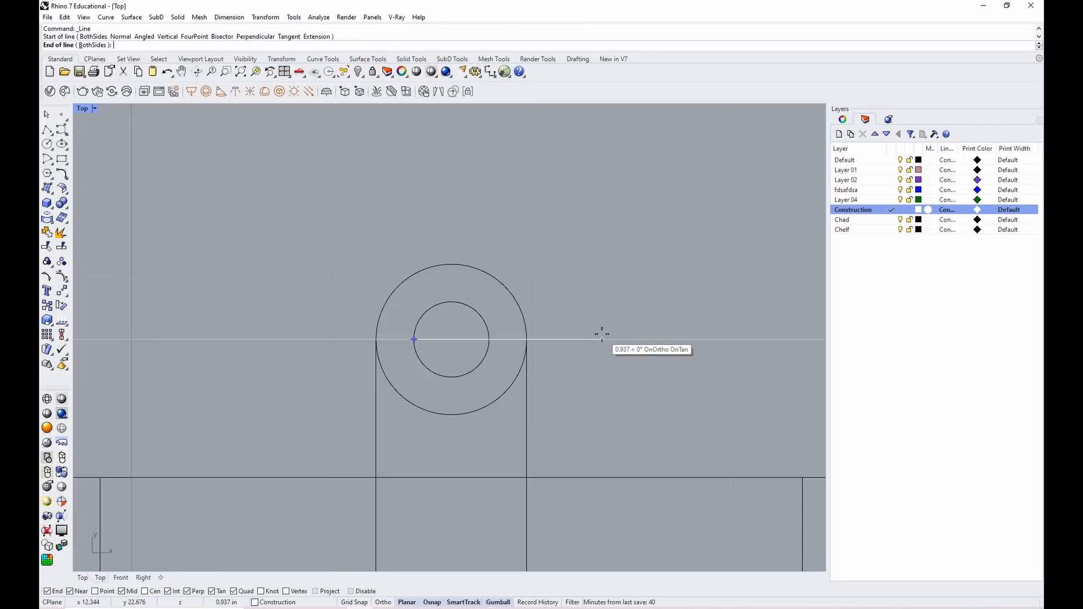
type(".75")
key("Return")
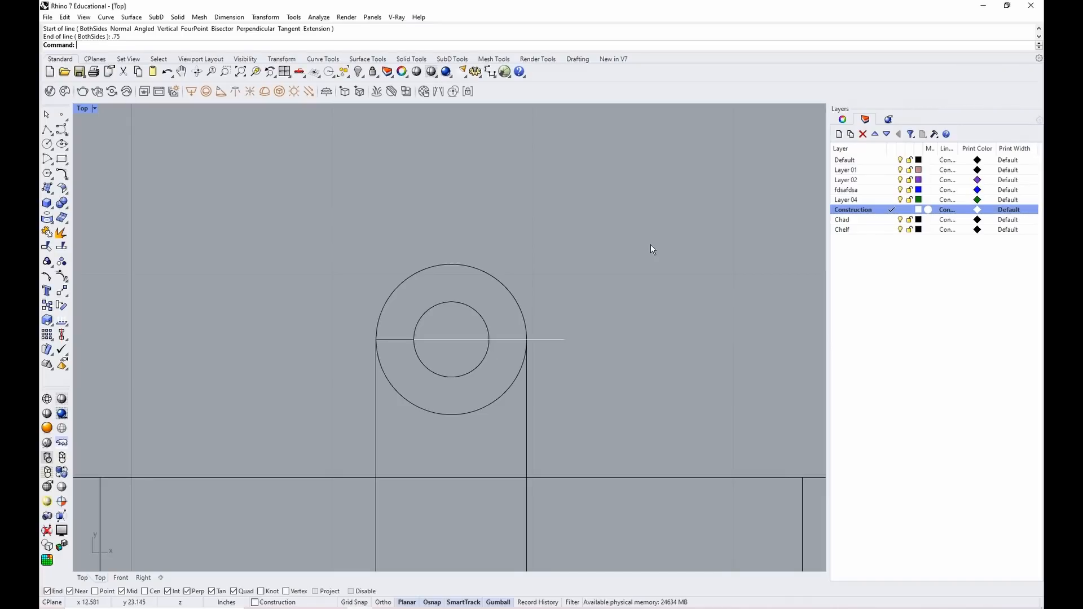
Make Chelf the current layer and copy the small circle from its right quadrant to the construction line's right end
left_click(892, 230)
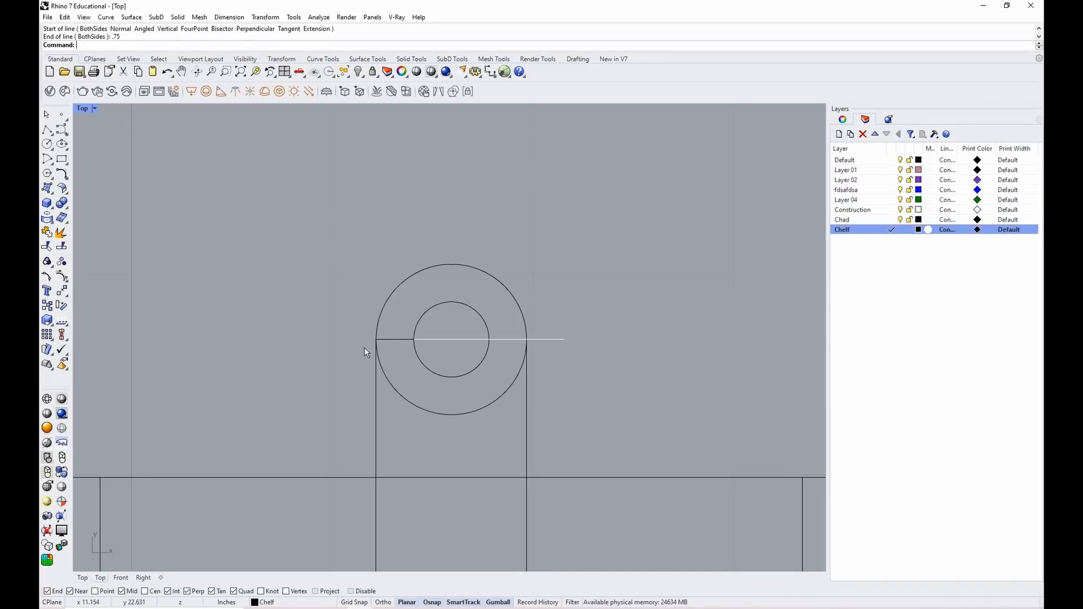
left_click(475, 309)
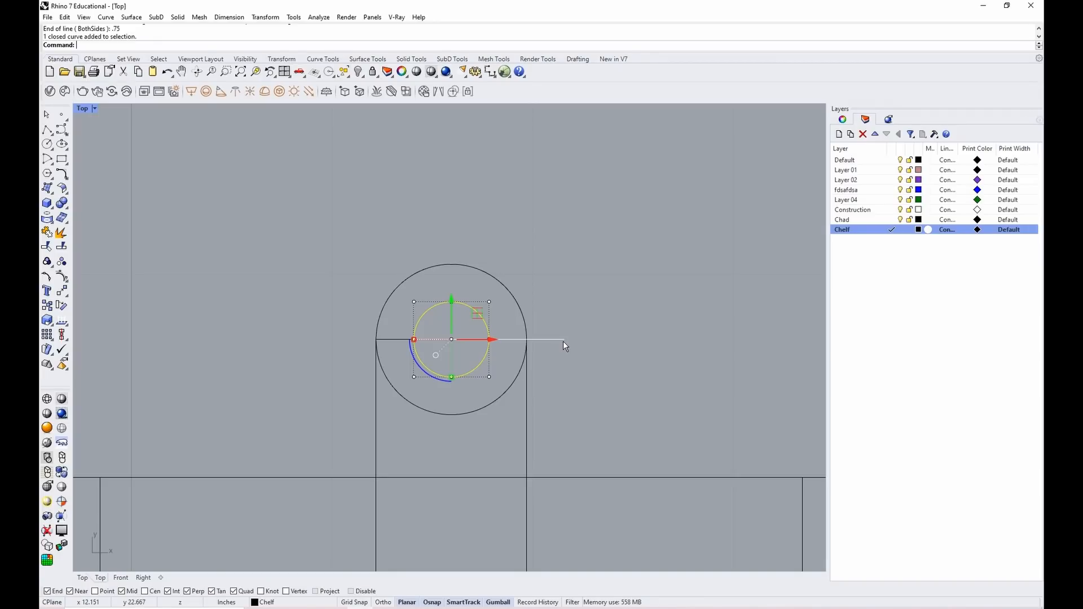
type("copy")
key("Return")
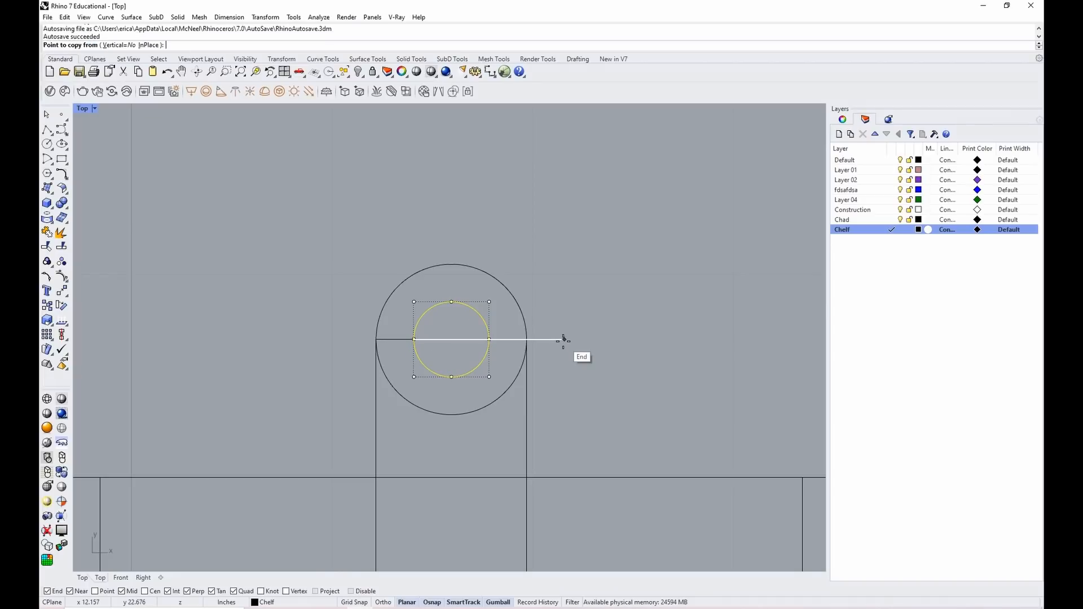
left_click(489, 339)
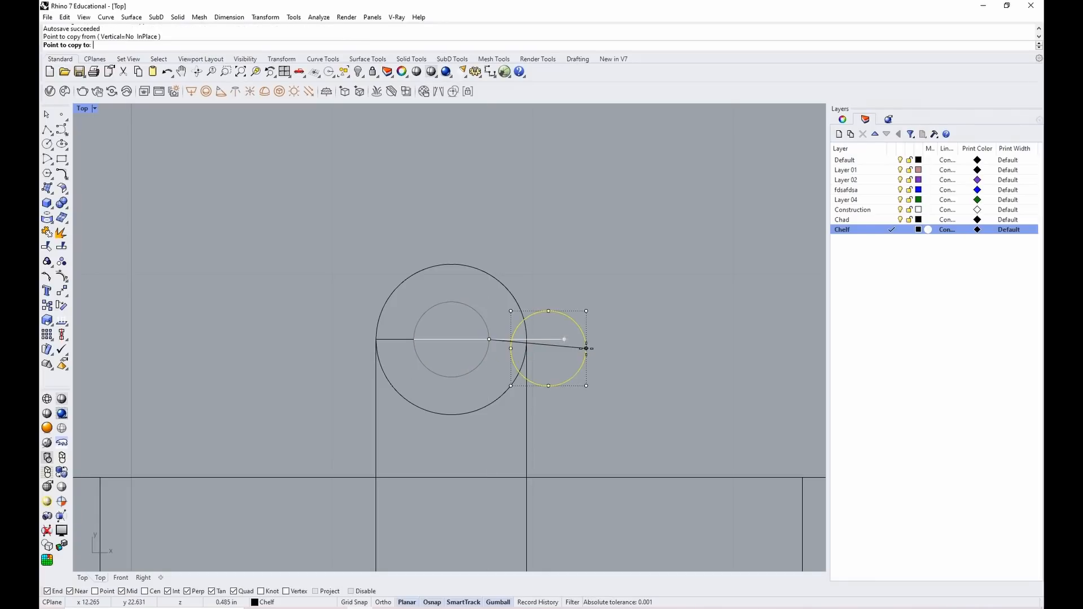
left_click(565, 339)
key("Return")
left_click(625, 282)
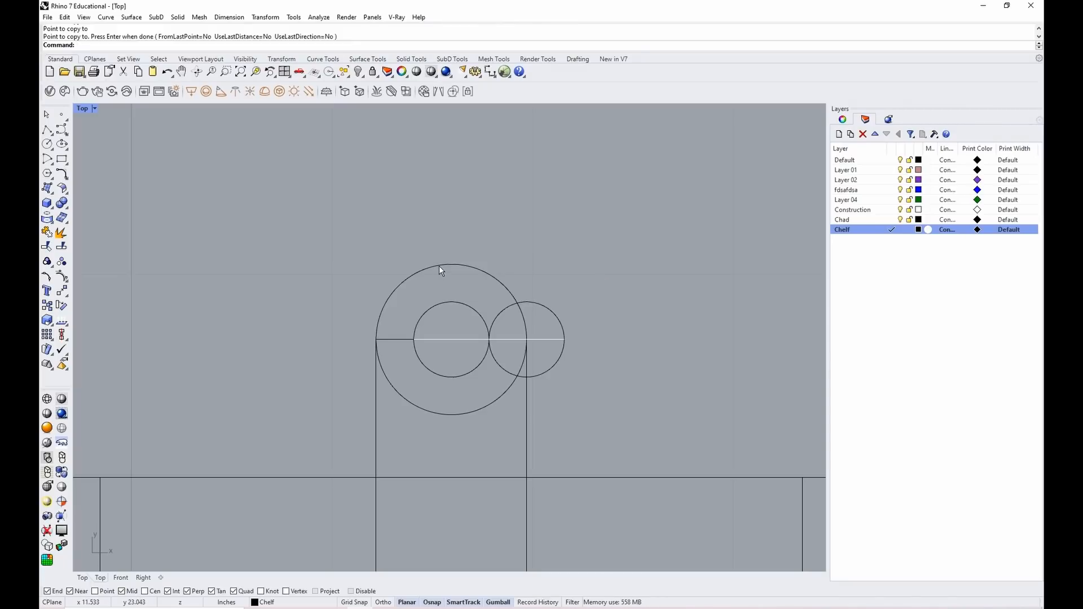
key("ctrl+c")
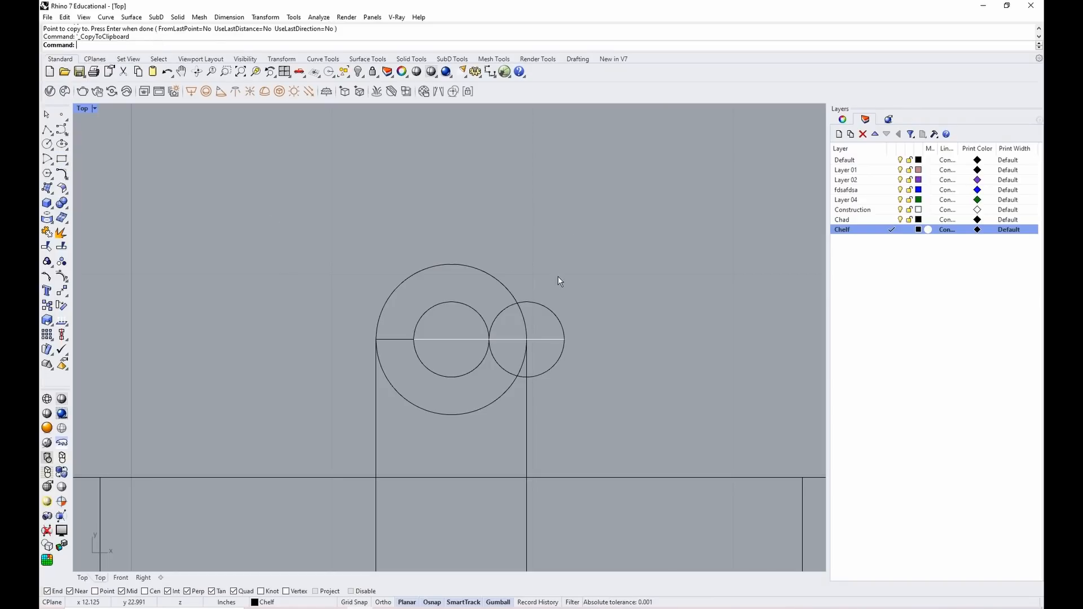
Connect the two small circles with horizontal lines between their top quadrants and between their bottom quadrants
type("li")
key("Return")
left_click(452, 302)
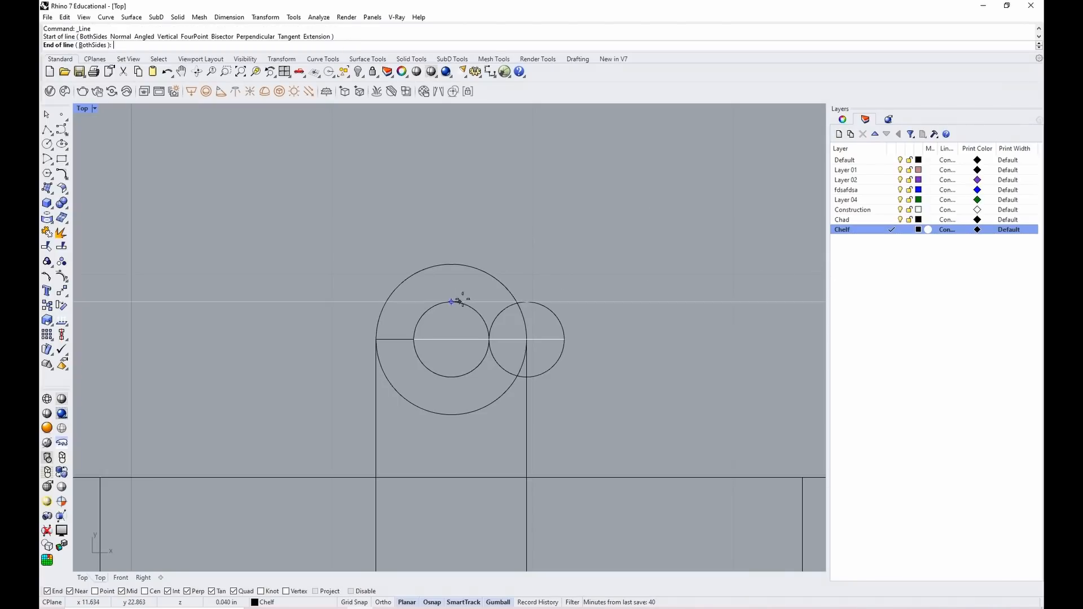
left_click(527, 302)
right_click(527, 296)
left_click(451, 377)
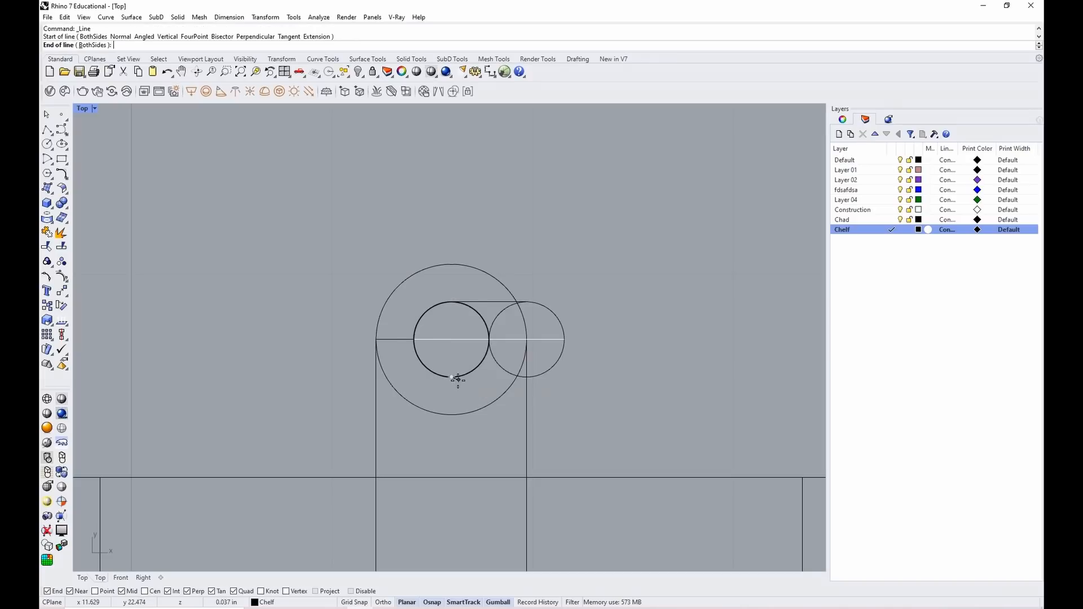
left_click(527, 377)
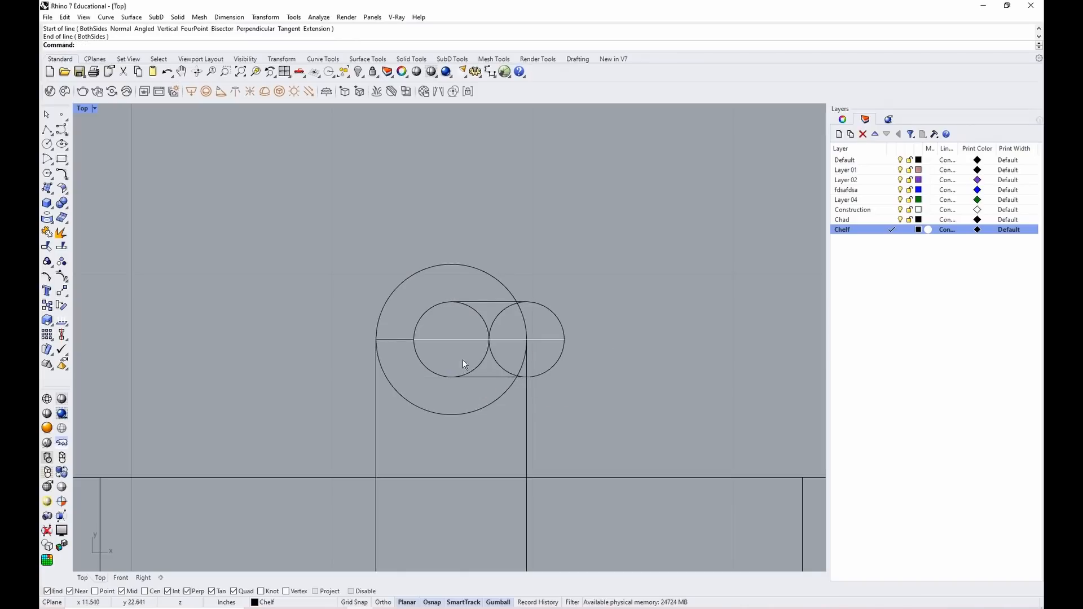
Hide the Construction layer
left_click(901, 211)
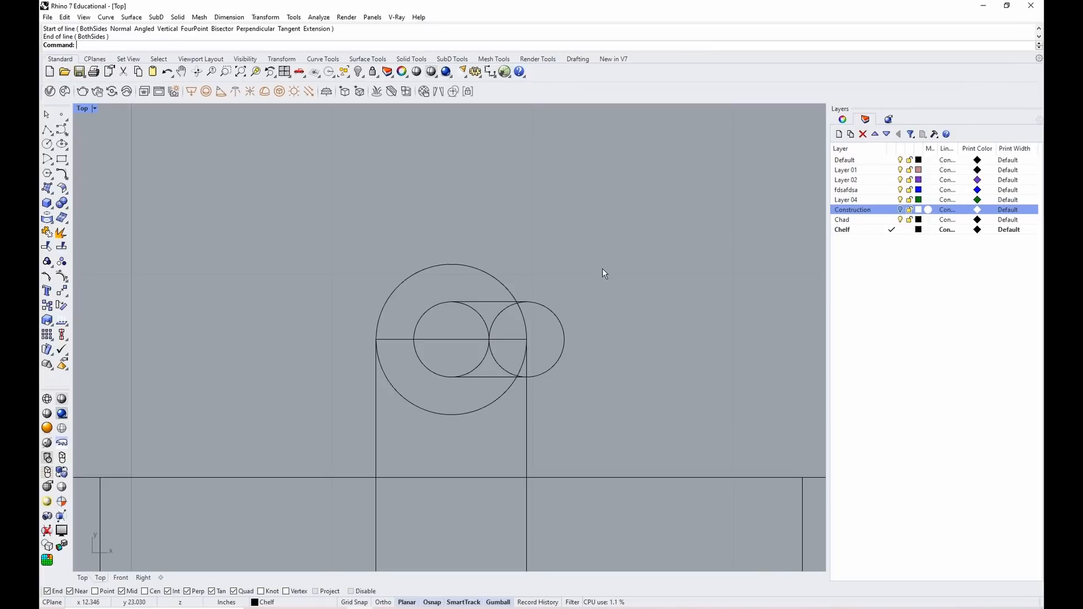
scroll(595, 232, "down", 3)
scroll(590, 232, "up", 3)
left_click_drag(591, 225, 310, 457)
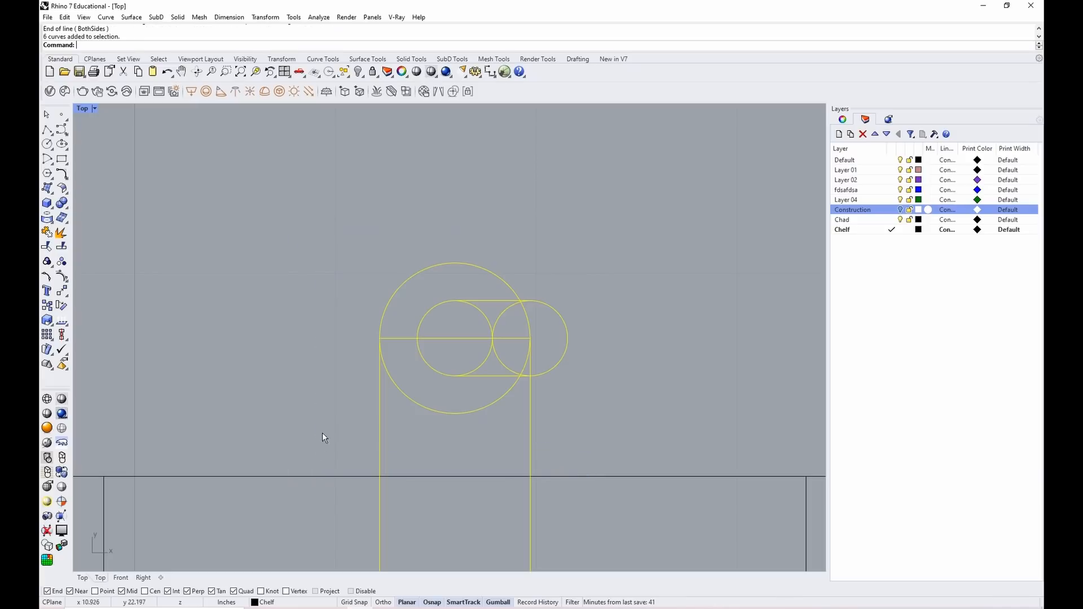
key("Escape")
scroll(610, 220, "down", 3)
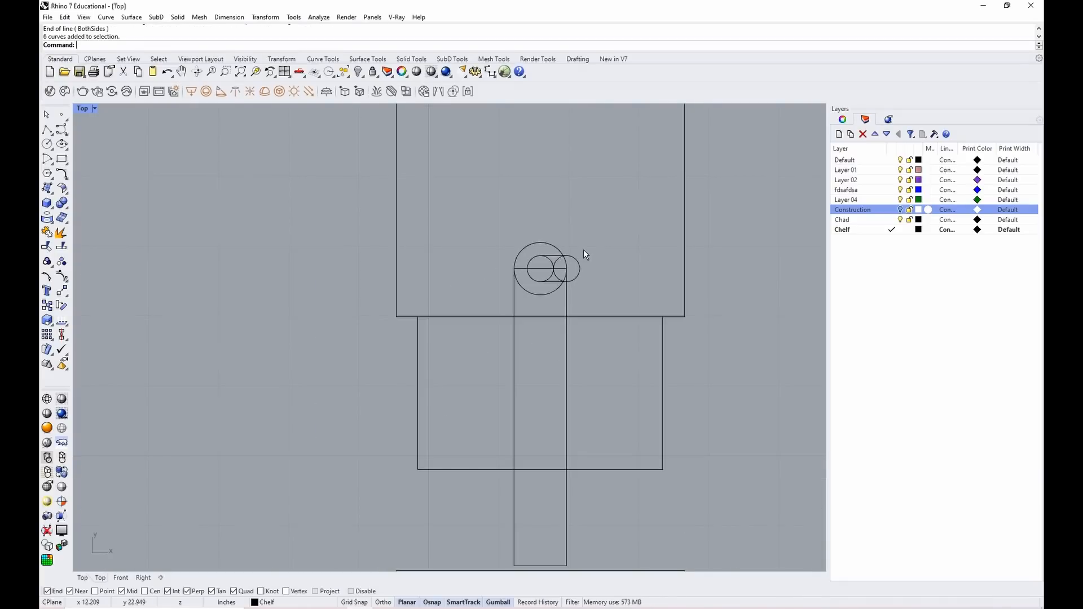
left_click(567, 337)
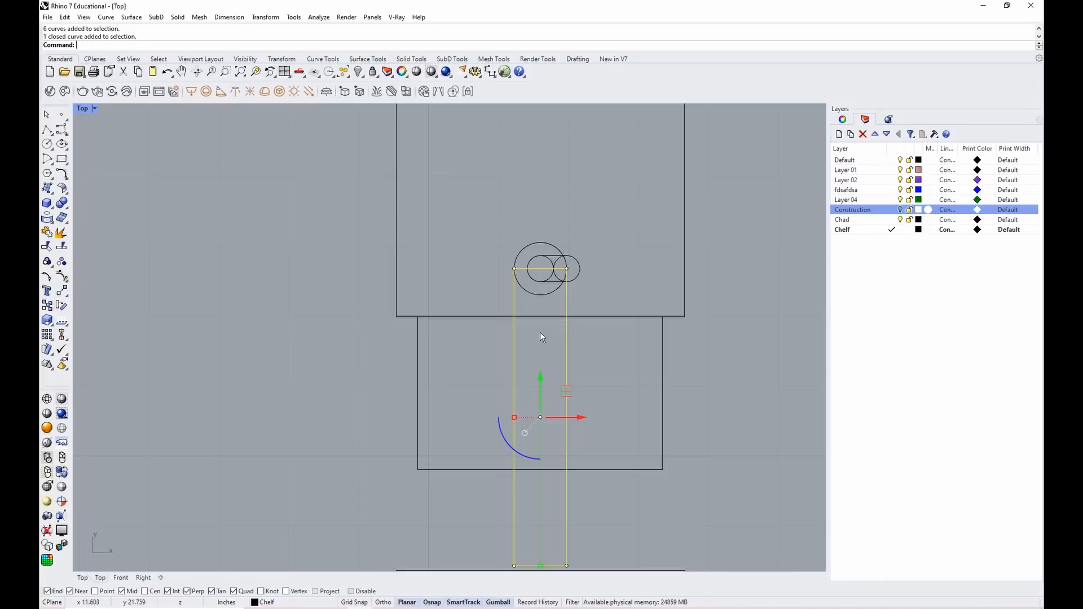
key("Escape")
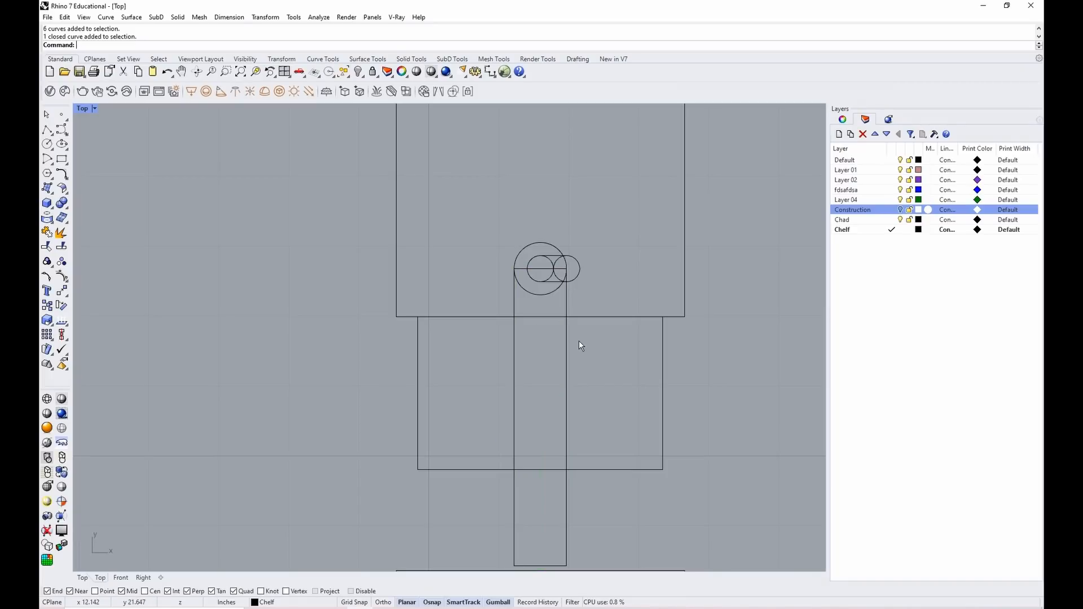
Trim away the horizontal edge crossing just below the circles, using the vertical rectangle as the cutting object
type("trim")
key("Return")
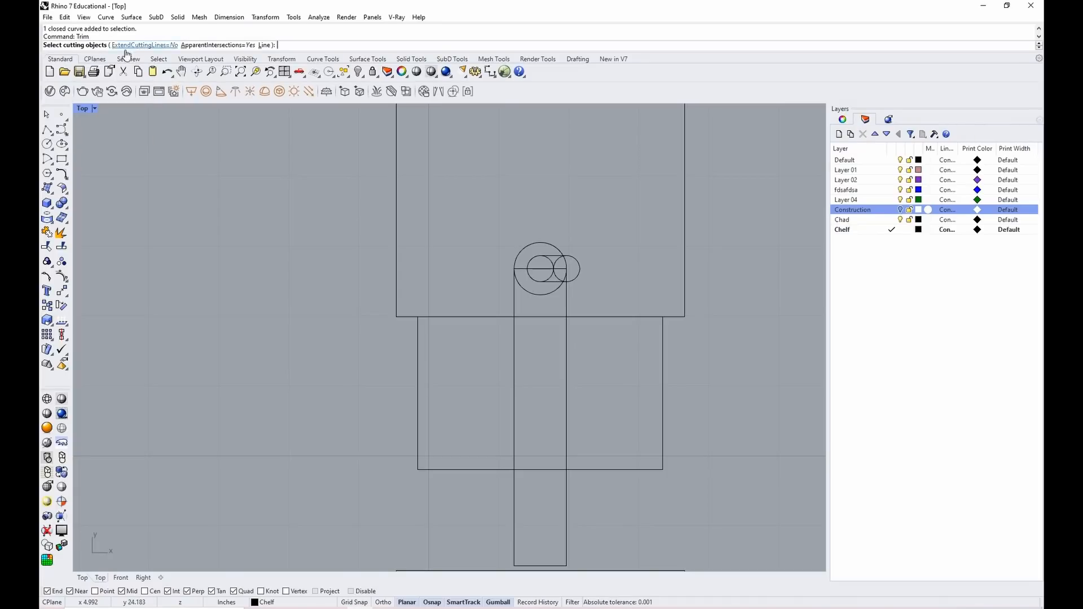
left_click(567, 362)
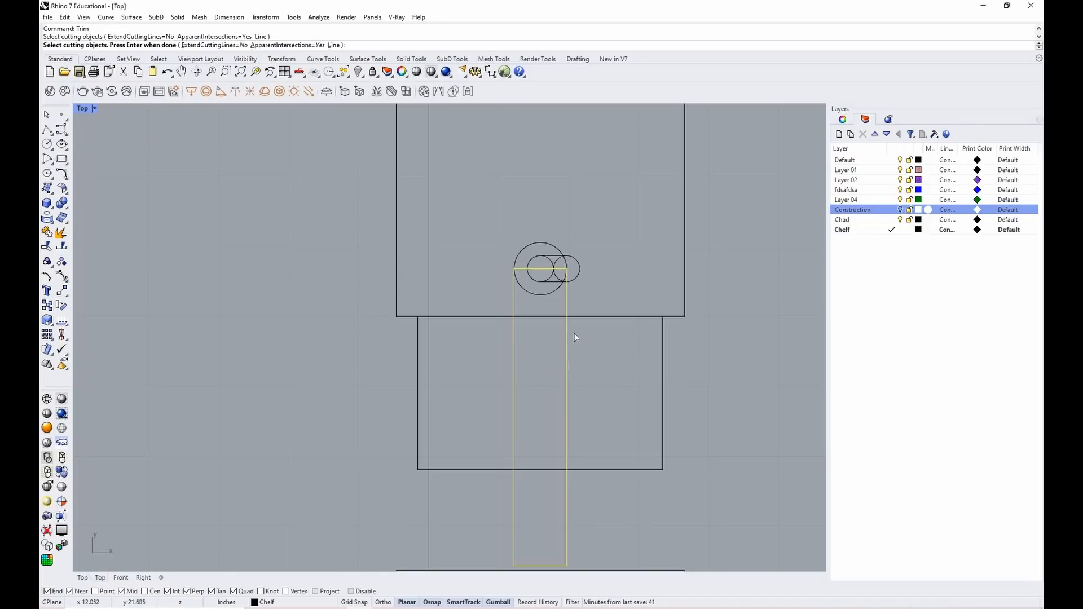
scroll(545, 326, "up", 4)
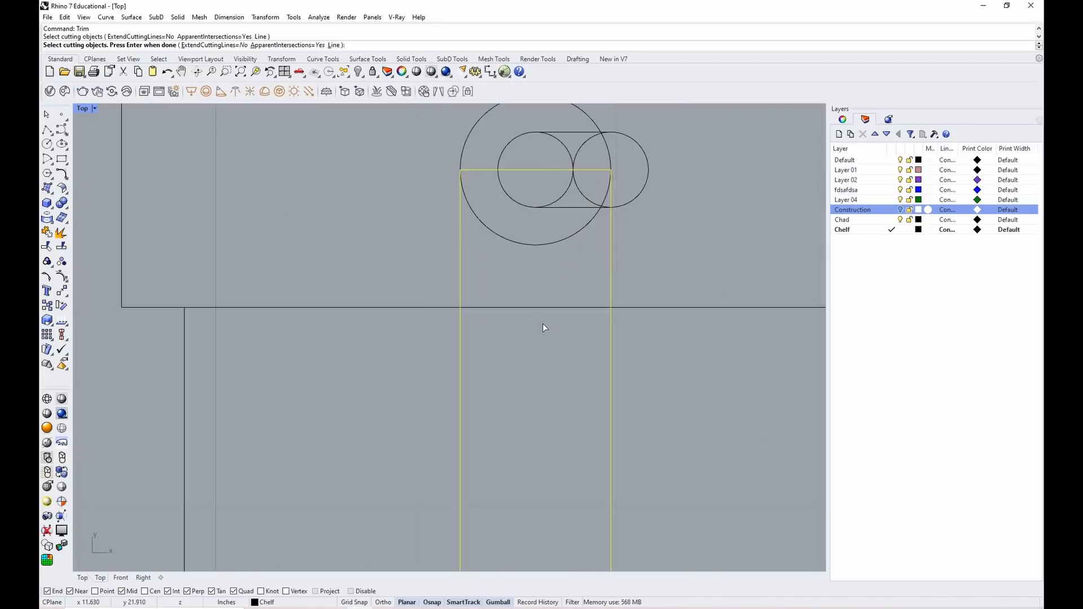
key("Return")
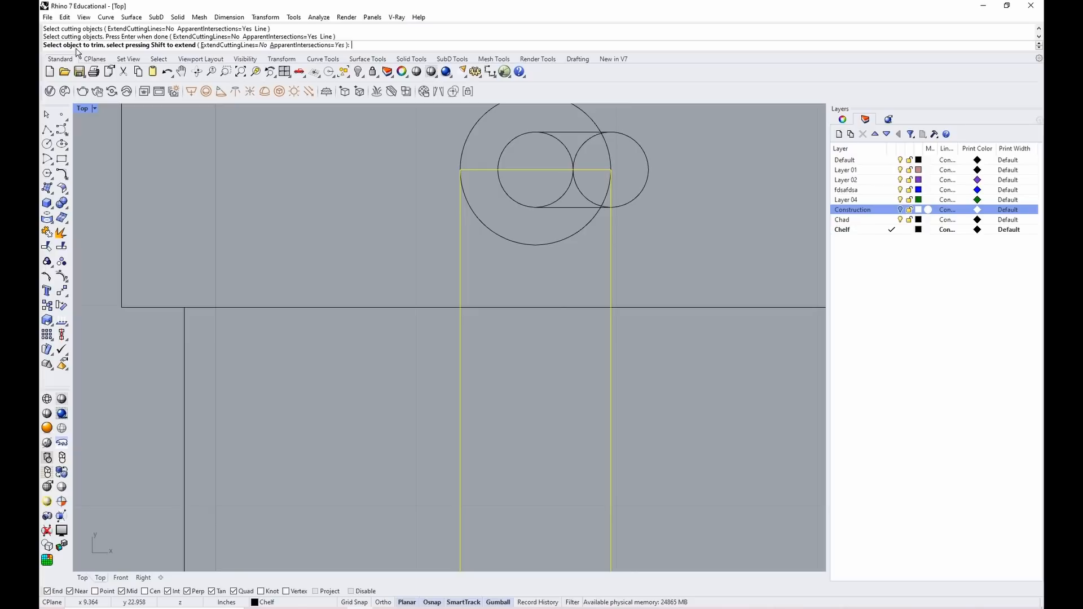
left_click_drag(540, 275, 503, 338)
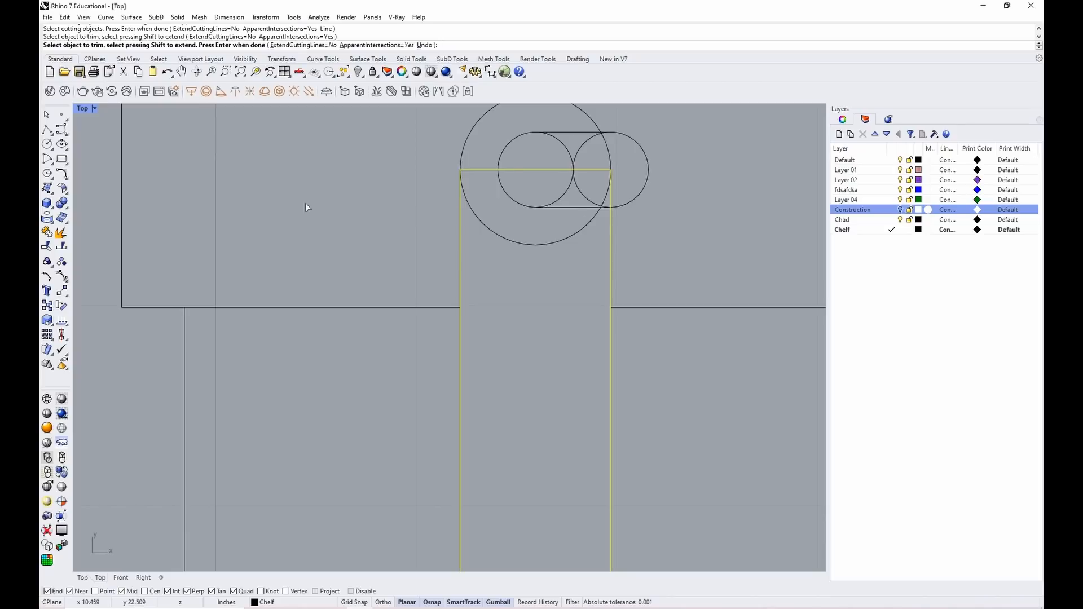
key("Return")
scroll(437, 269, "down", 4)
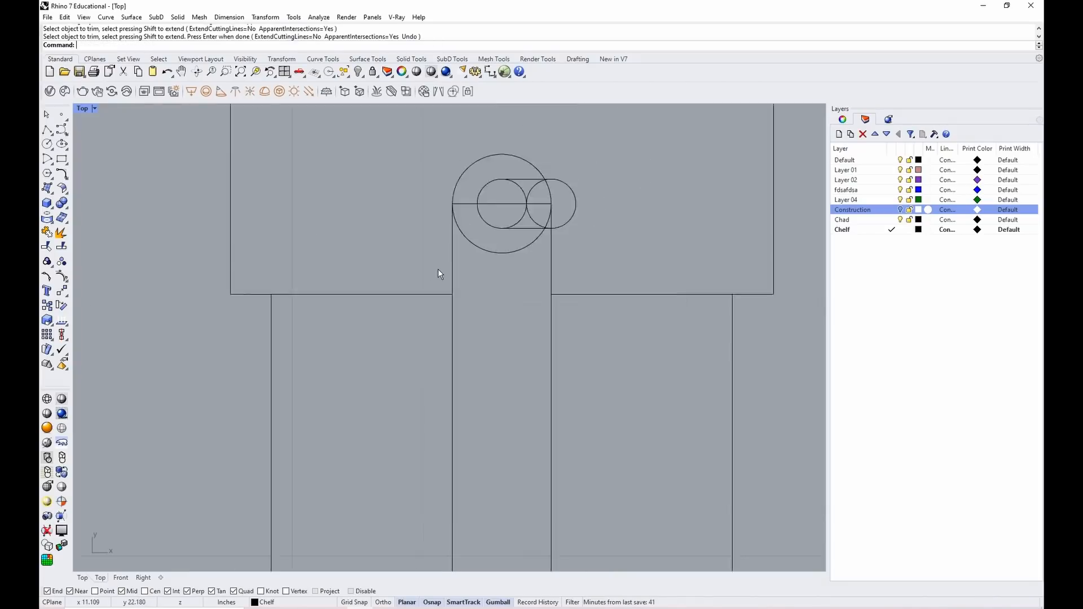
Trim away the curve segments inside the slot, using the circles, connecting lines and vertical rectangle as cutting objects
scroll(537, 241, "up", 2)
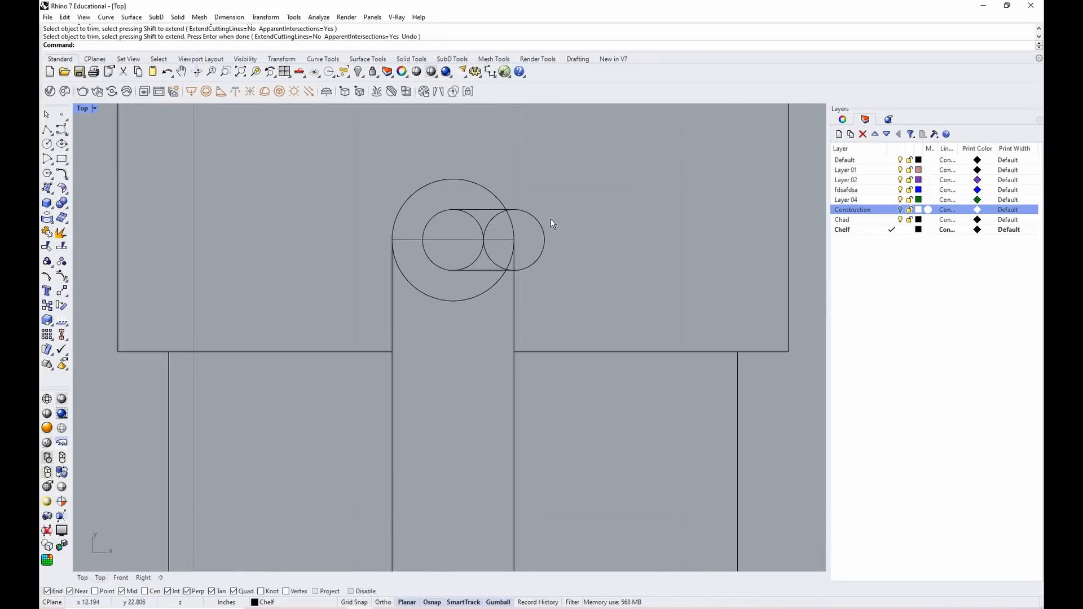
left_click_drag(577, 159, 334, 309)
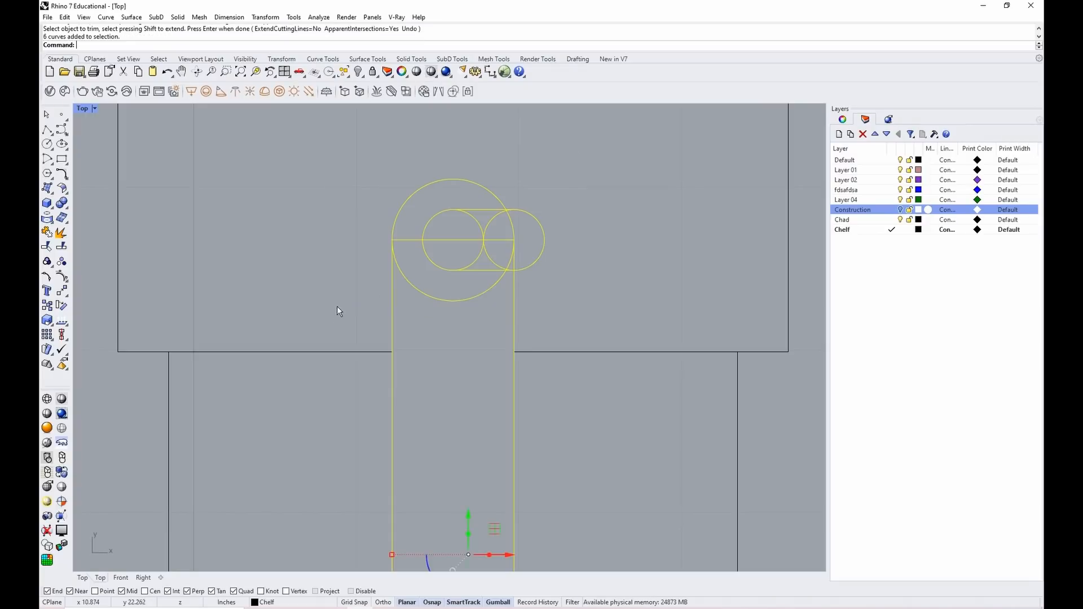
type("tr")
key("Return")
scroll(551, 229, "up", 5)
left_click_drag(605, 210, 411, 332)
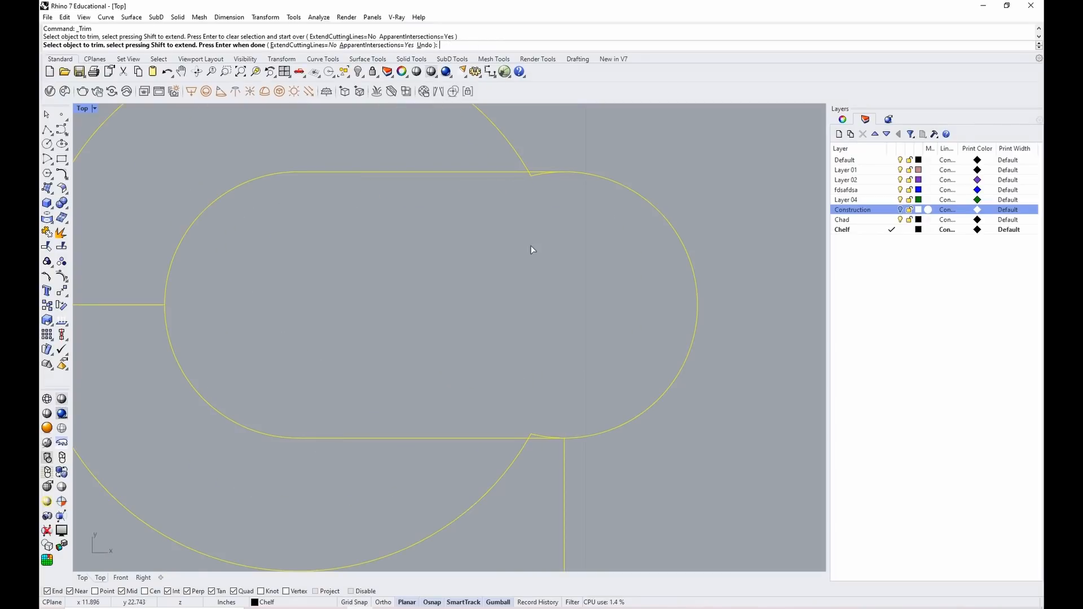
Trim the leftover circle slivers at the slot's upper and lower edges and the short horizontal line beside its left end
left_click(524, 174)
left_click_drag(516, 435, 513, 438)
scroll(537, 400, "down", 6)
left_click_drag(380, 360, 376, 352)
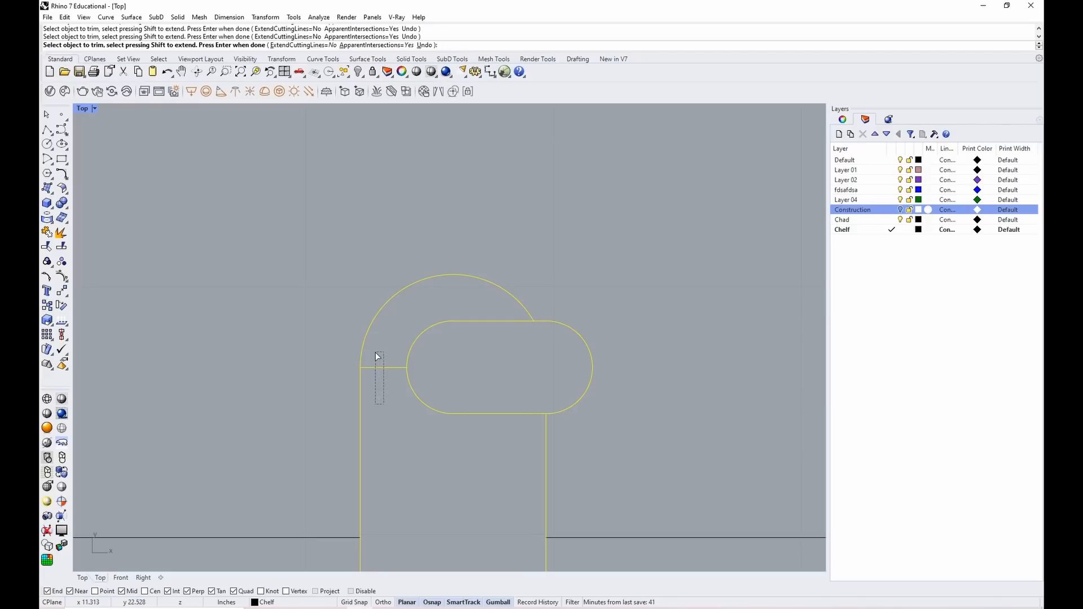
left_click_drag(418, 398, 419, 398)
key("ctrl+z")
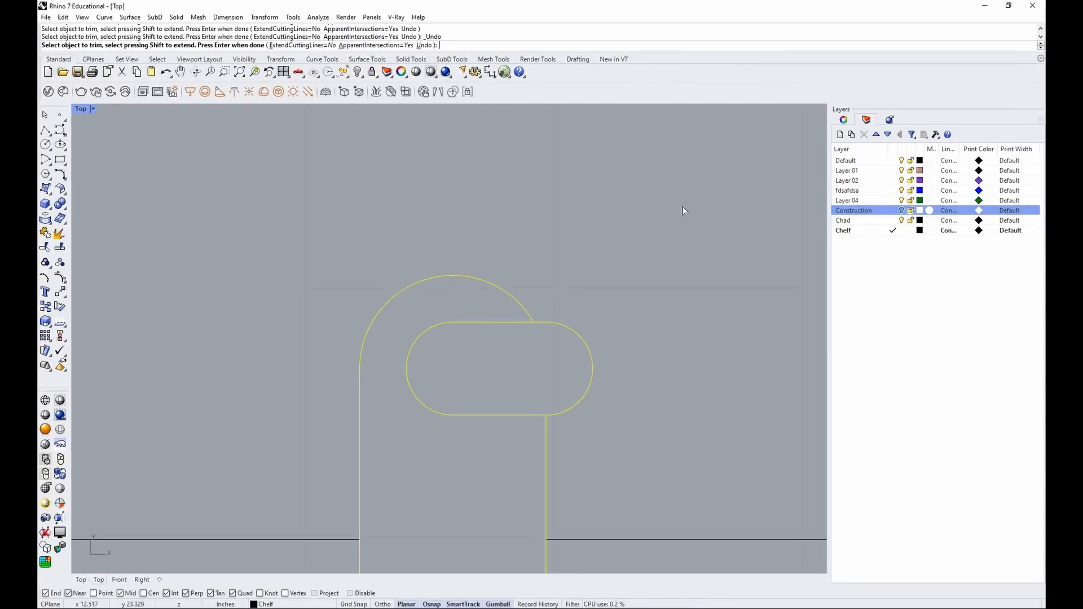
scroll(333, 262, "down", 6)
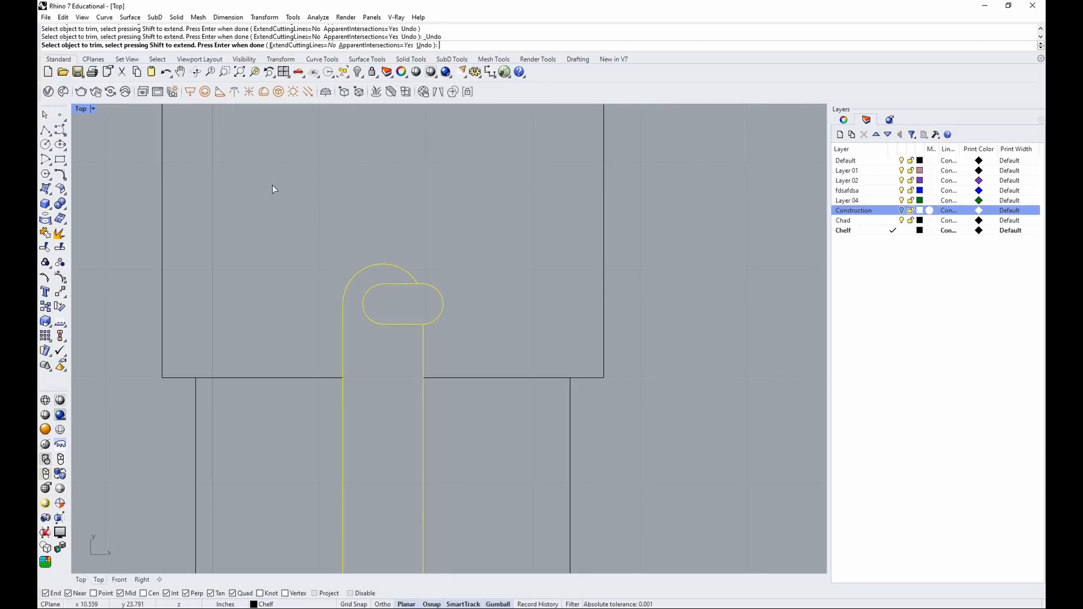
key("Return")
key("Escape")
scroll(756, 293, "down", 5)
right_click_drag(590, 263, 513, 260)
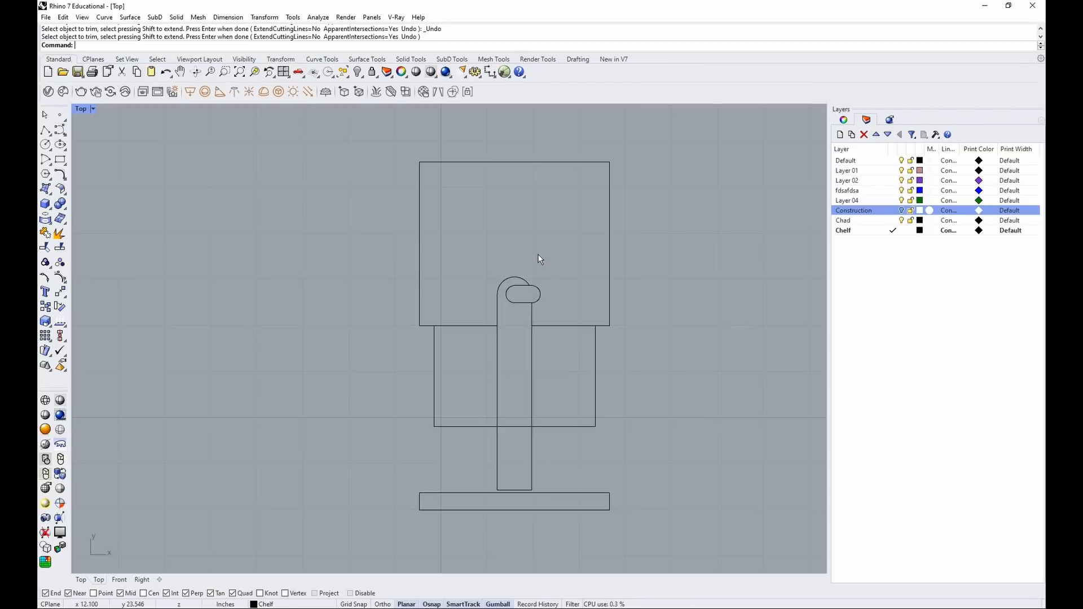
Save the model in the TUTORIAL_01 folder as 210923_Tutorial 01_Red Lamp 02.3dm
key("ctrl+s")
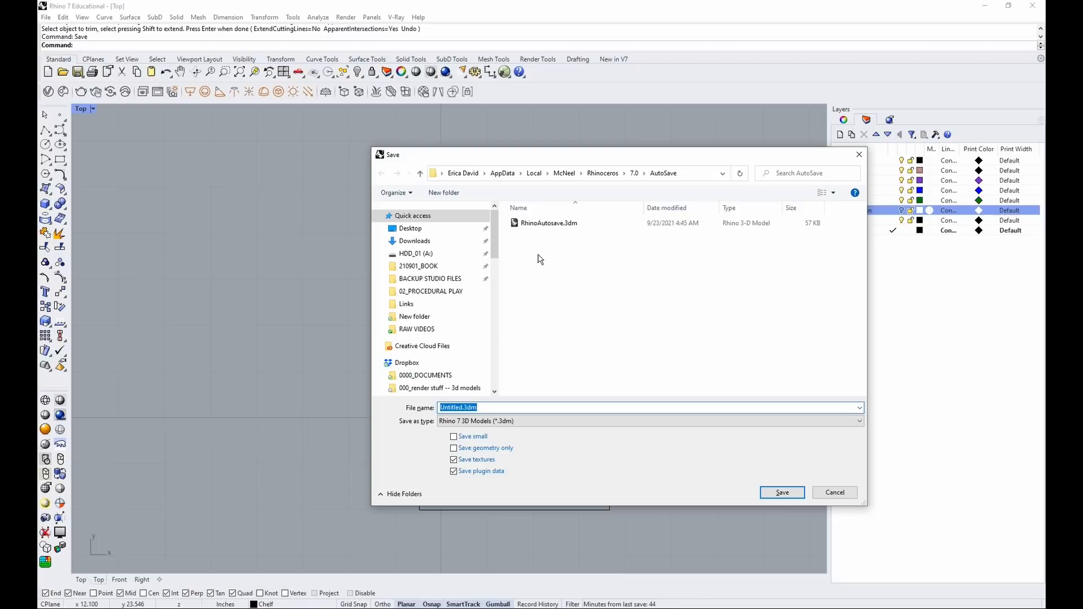
left_click(424, 332)
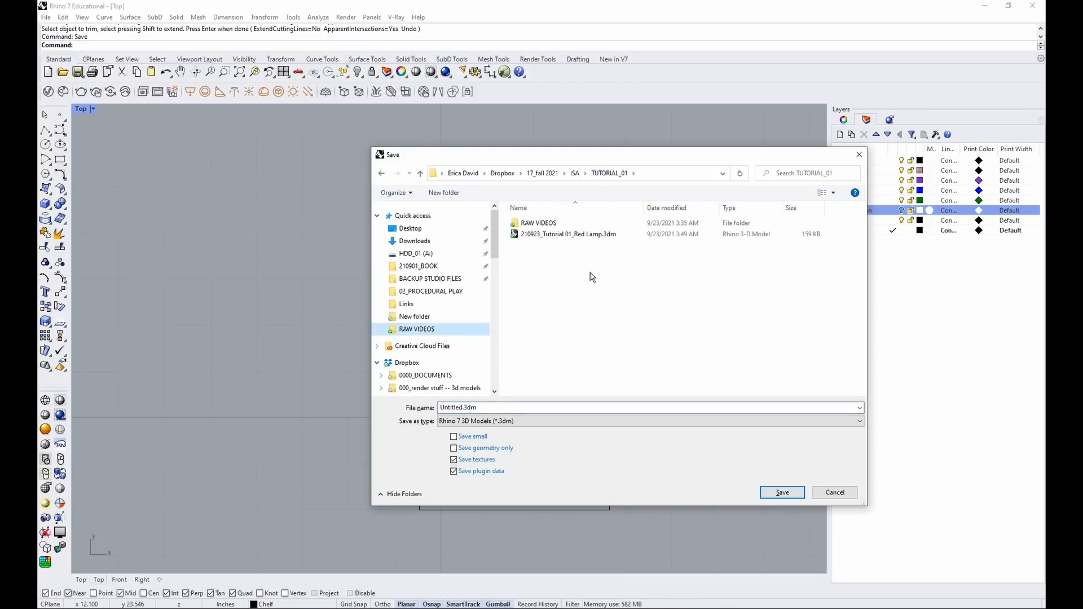
left_click(561, 407)
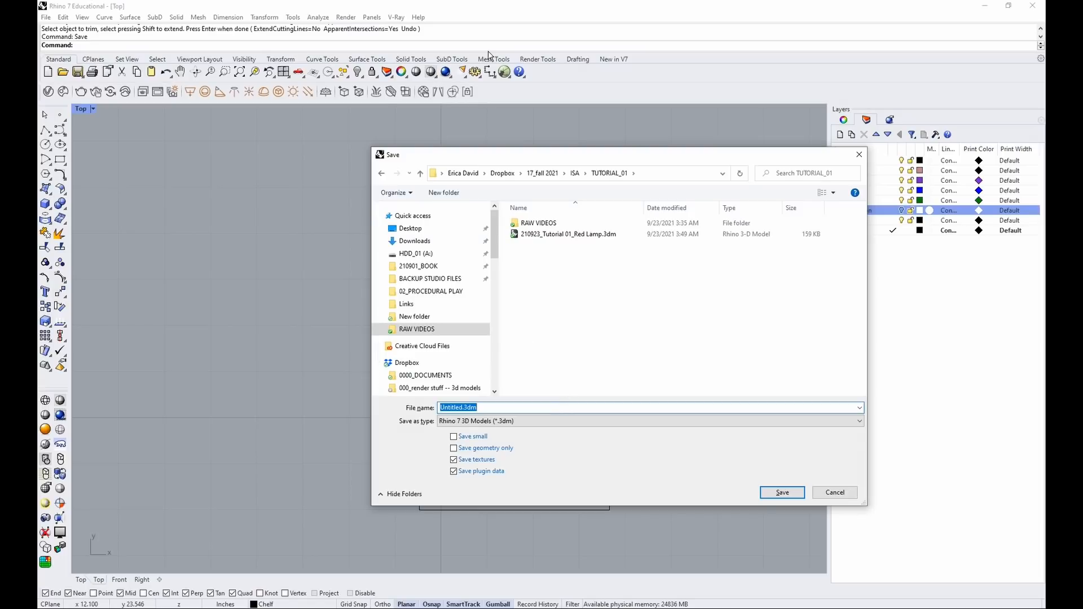
type("210923_")
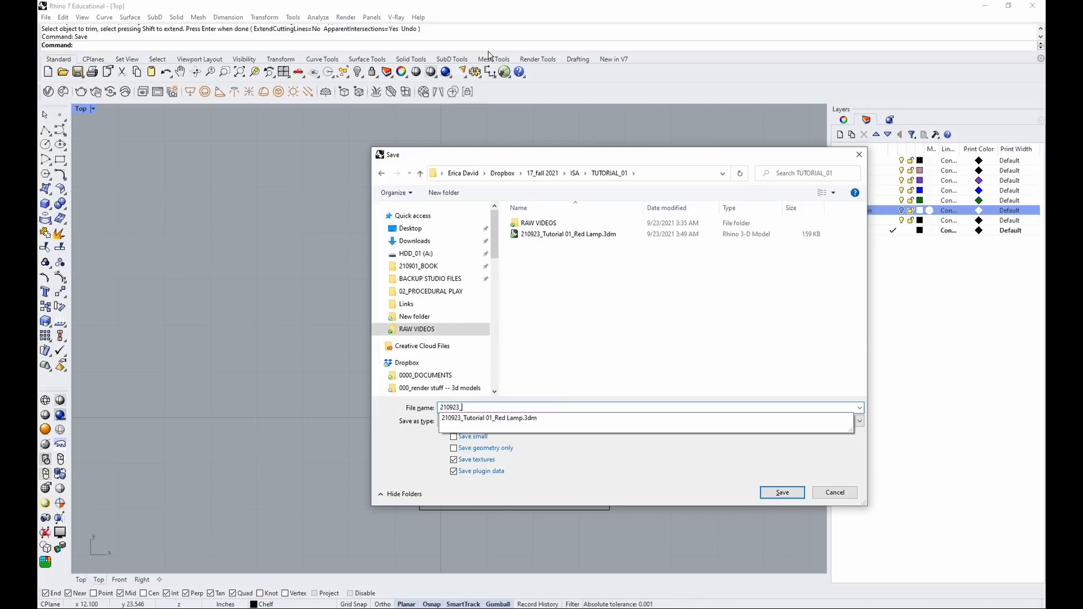
type("Tut")
left_click(580, 235)
left_click(502, 413)
left_click(522, 408)
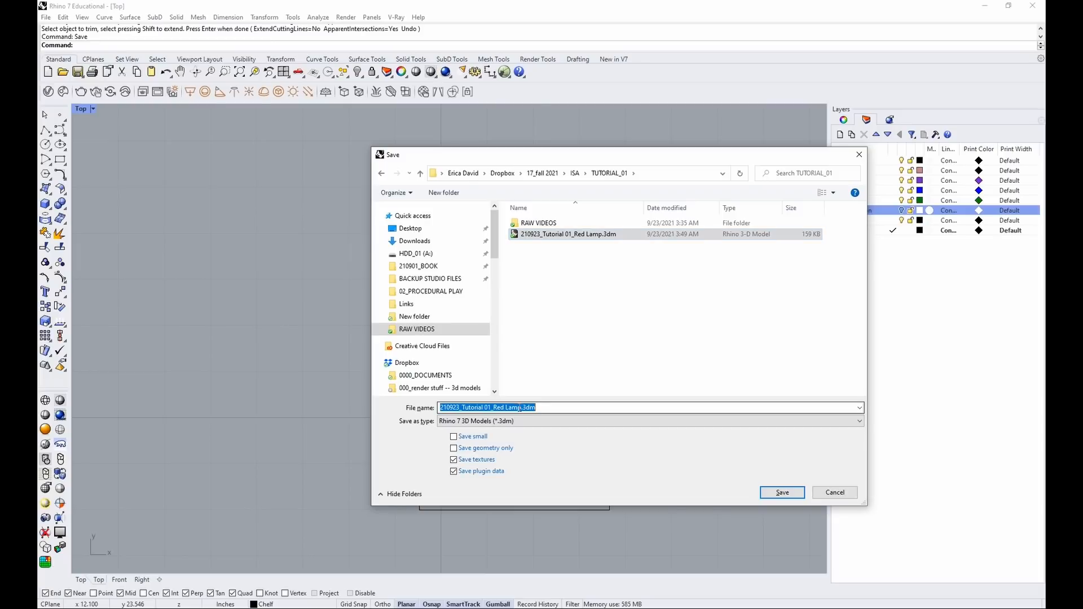
left_click(524, 407)
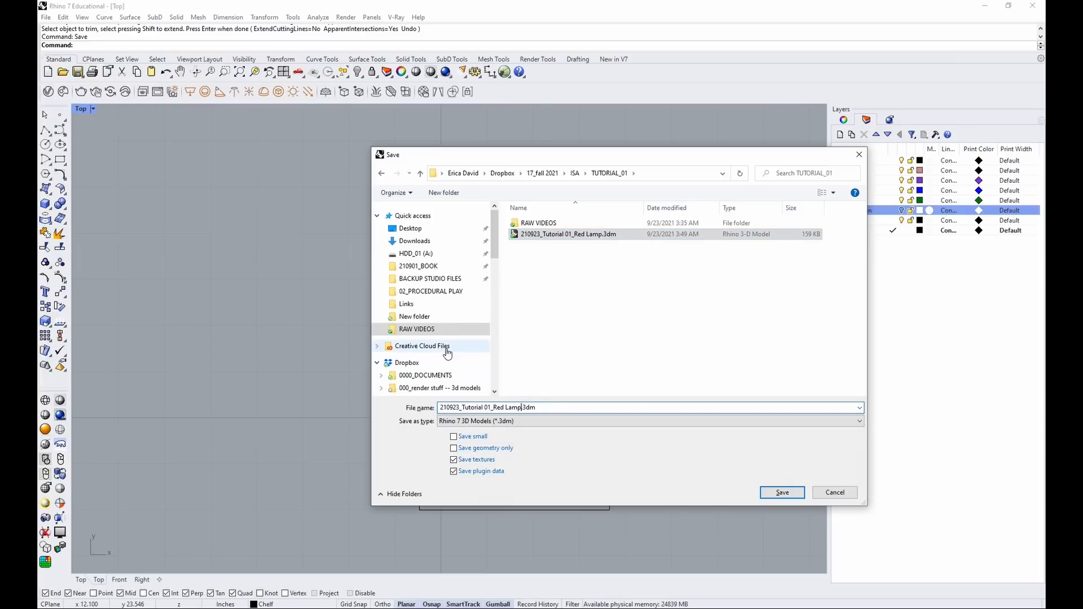
type("02")
key("BackSpace")
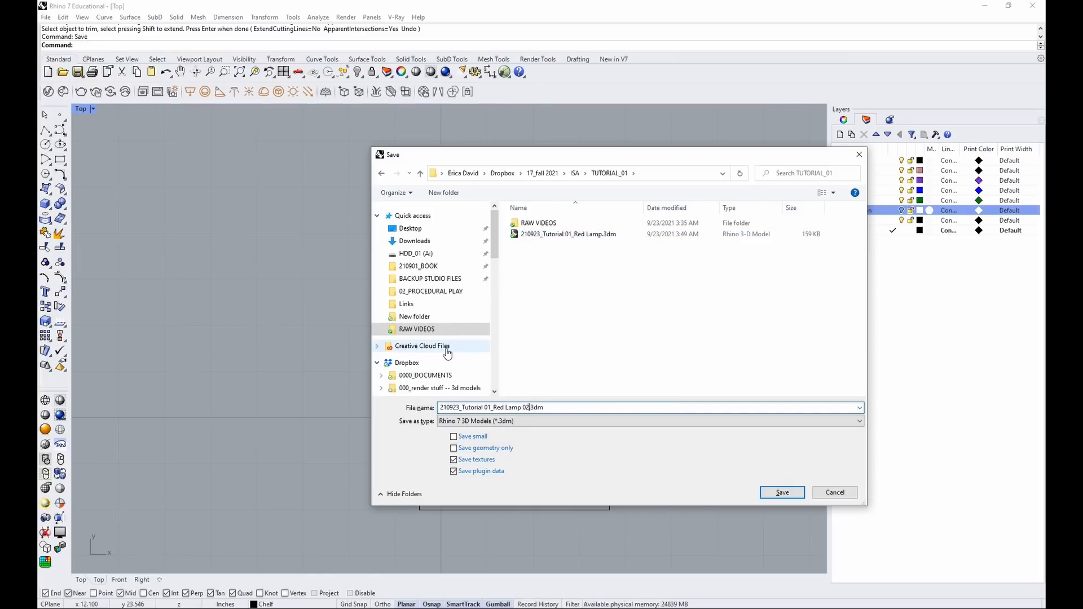
key("Return")
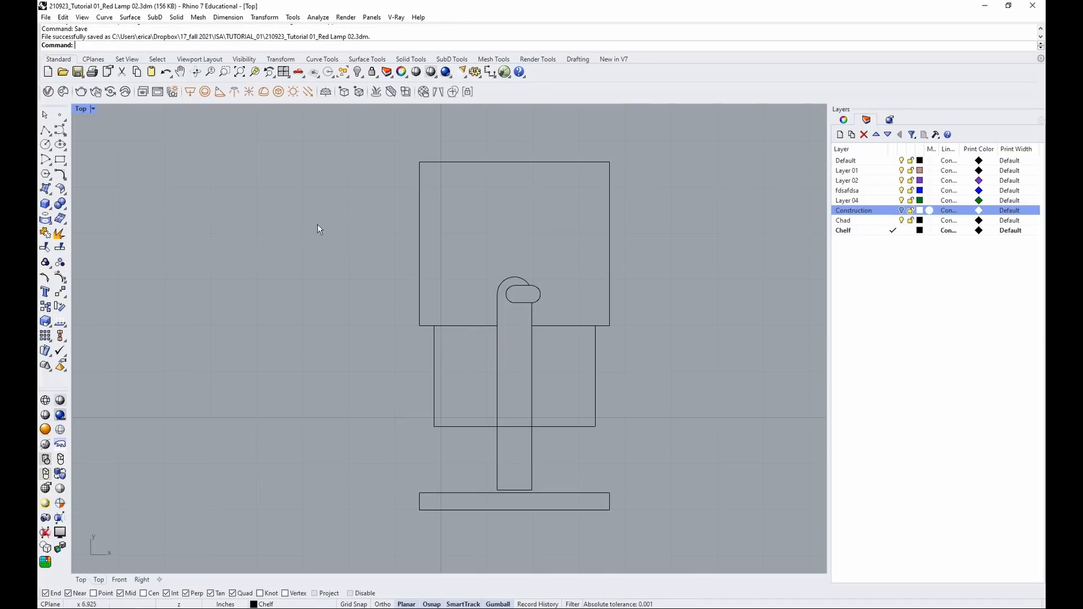
Trim away the lower rectangle's bottom edge where it crosses the vertical arm
left_click_drag(561, 412, 481, 447)
type("tr")
key("space")
left_click(519, 427)
key("space")
key("Escape")
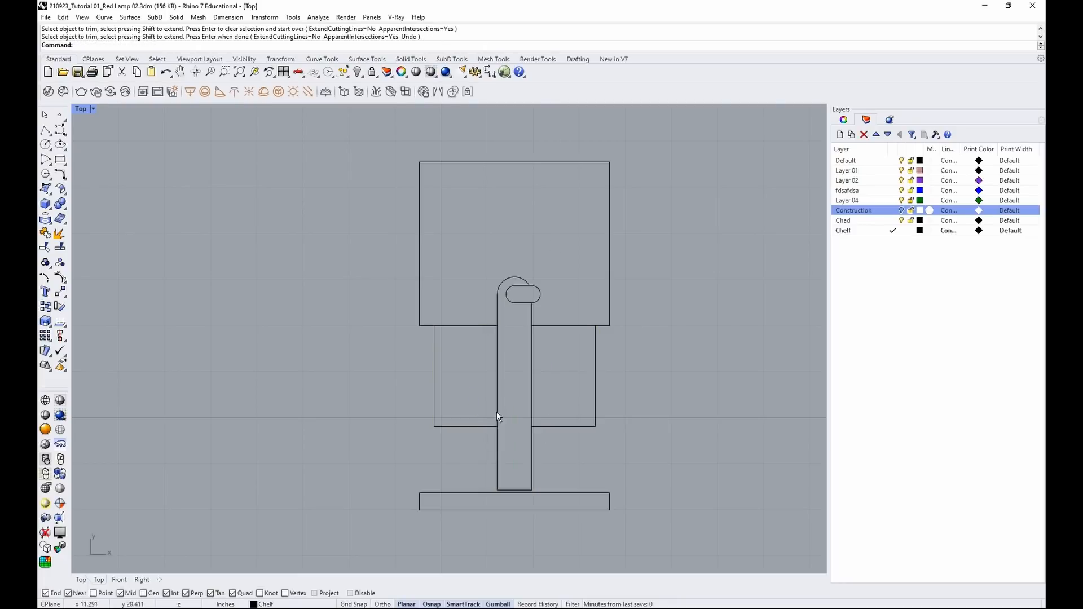
Enable the center object snap and draw a 5/16 inch diameter circle centered on the slot's left arc
scroll(492, 289, "up", 4)
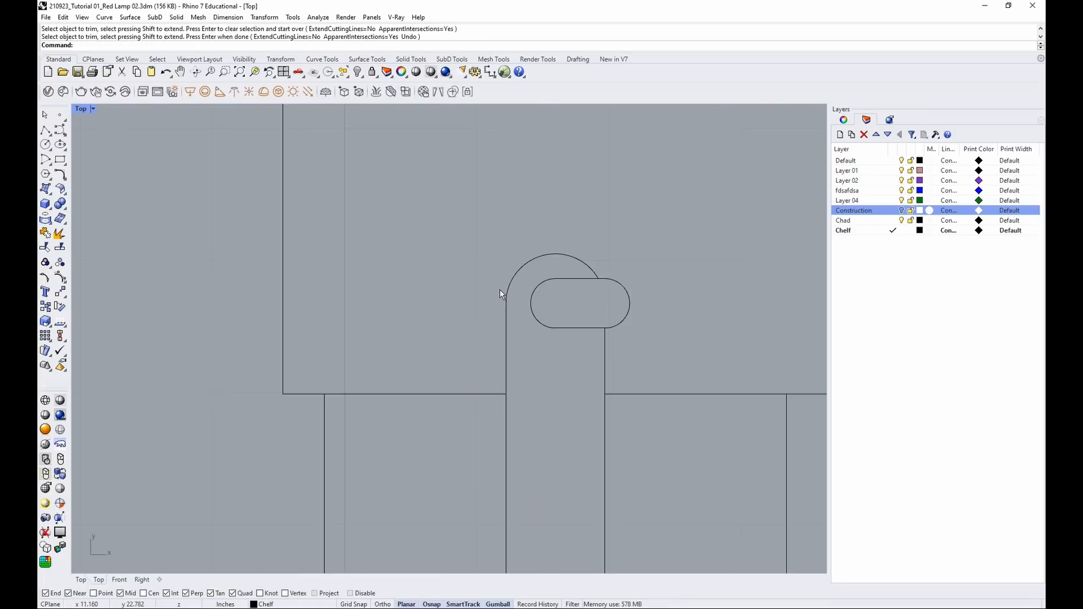
scroll(557, 289, "up", 3)
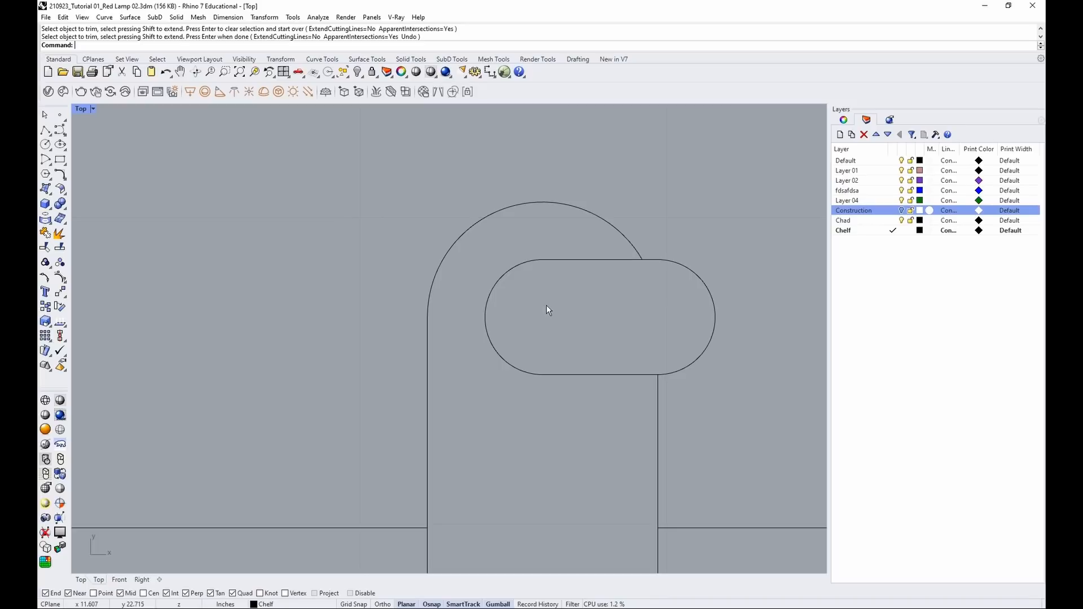
type("circle")
key("Return")
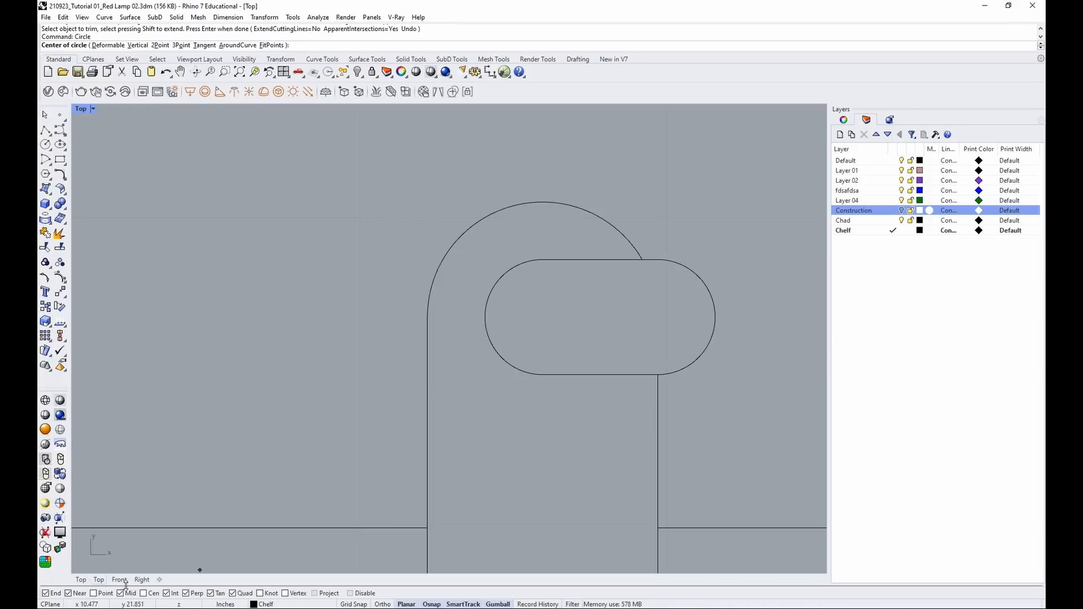
left_click(152, 595)
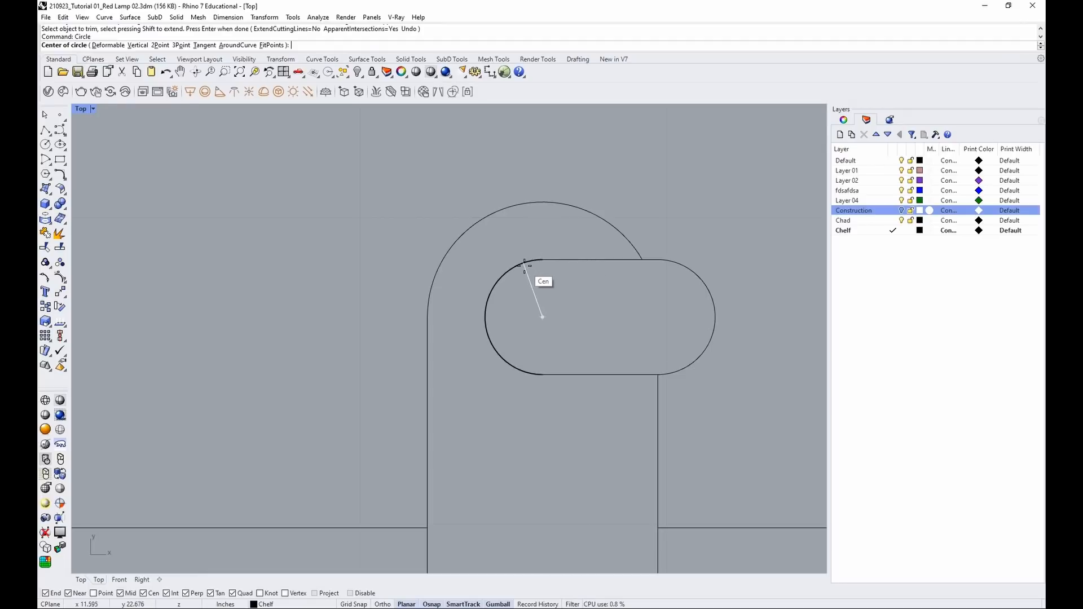
left_click(488, 331)
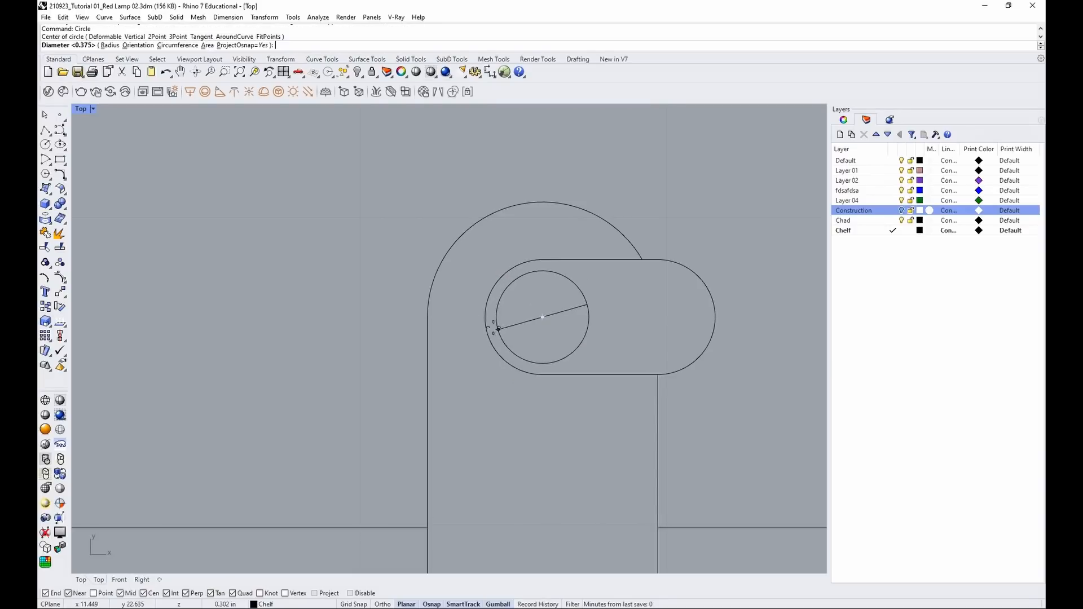
type("5/")
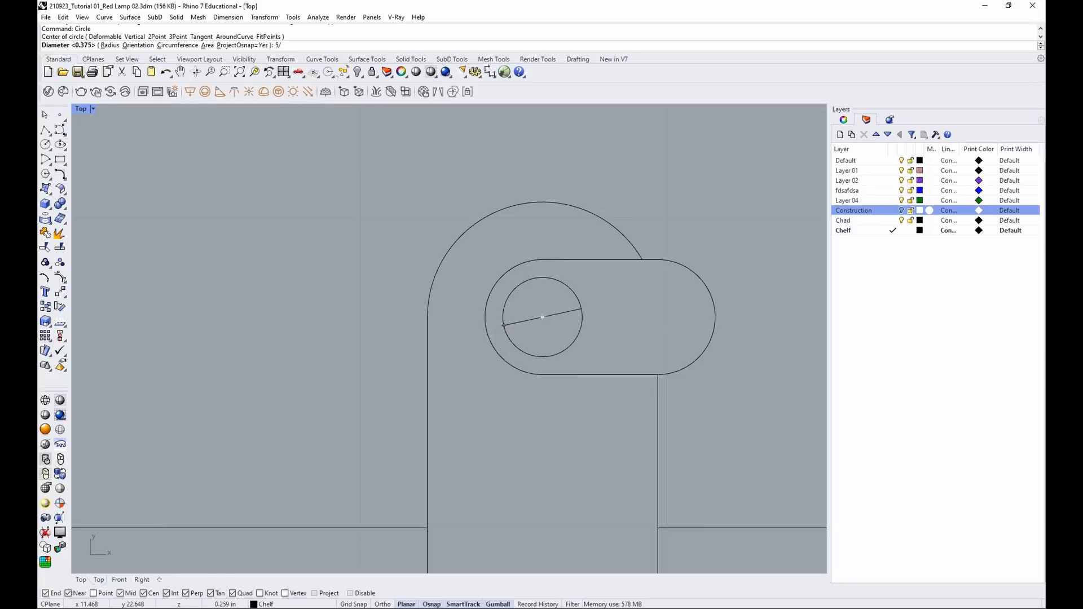
type("16")
key("Return")
Draw a concentric circle with a 1/8 inch diameter at the same center in the slot's left end
key("Return")
left_click(542, 317)
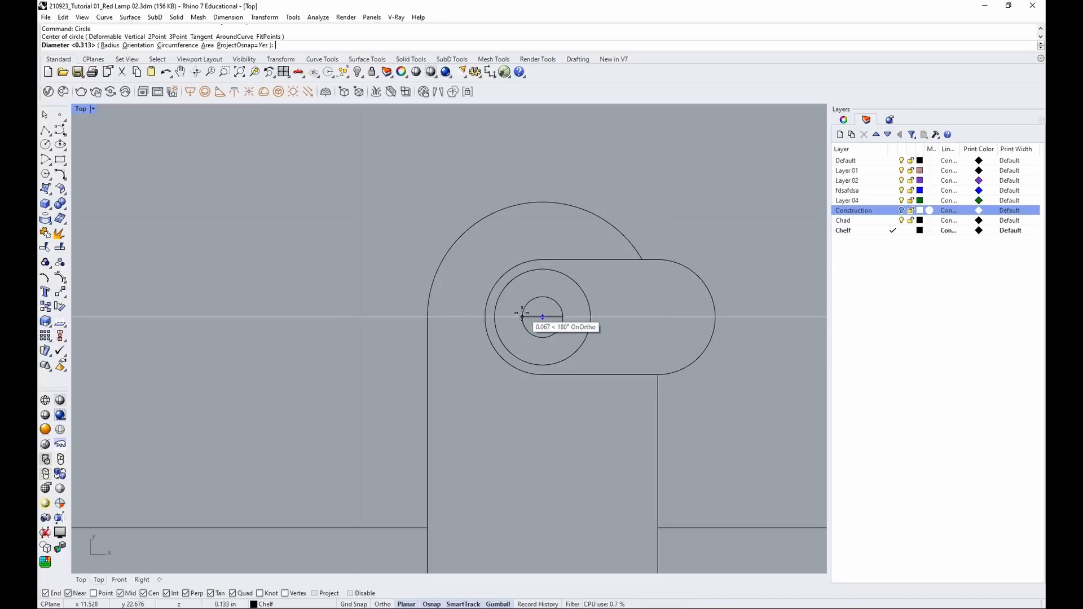
type("1/8")
key("Return")
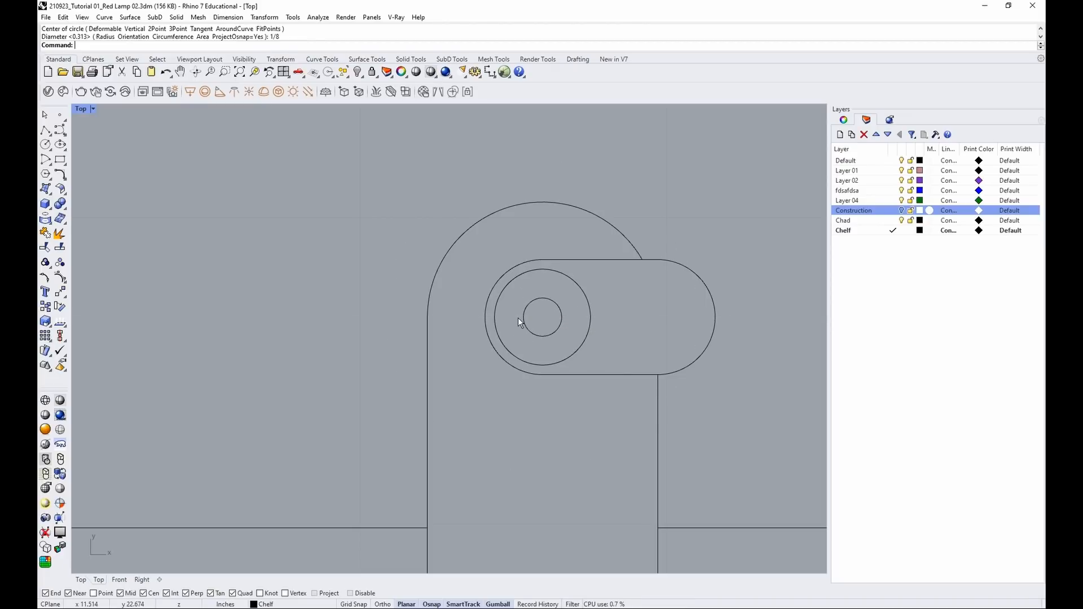
Draw a small rectangle spanning the gap between the vertical arm's bottom edge and the base's top edge
scroll(520, 304, "down", 10)
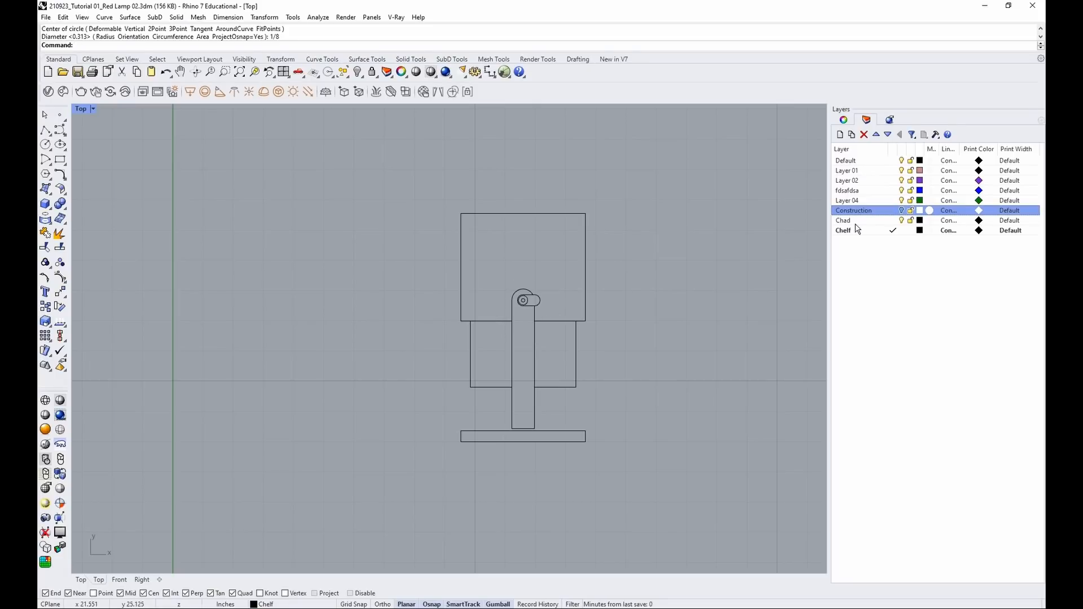
scroll(521, 442, "up", 3)
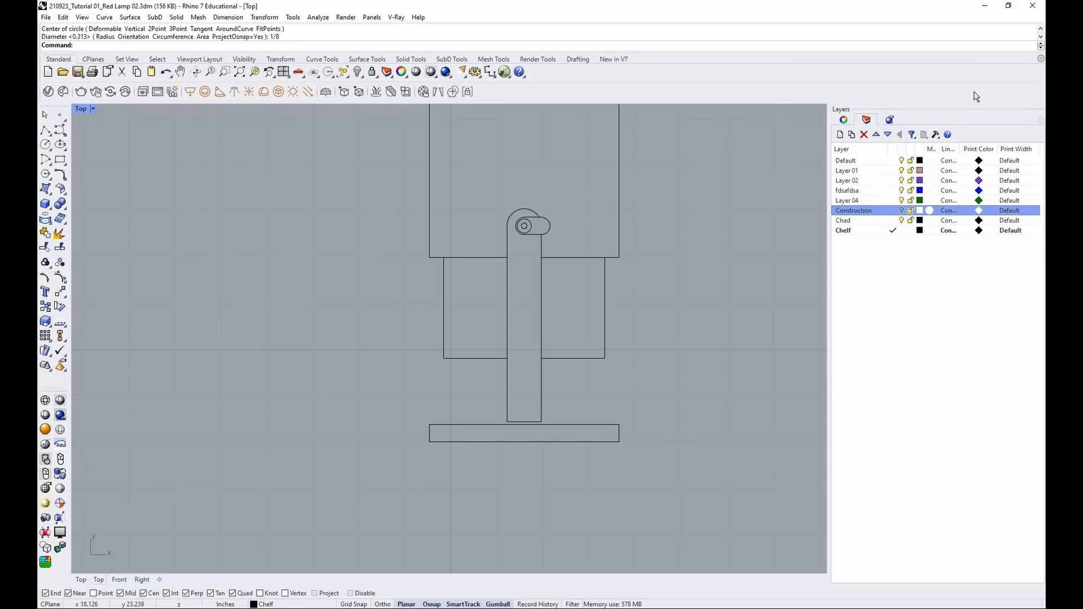
scroll(506, 412, "up", 3)
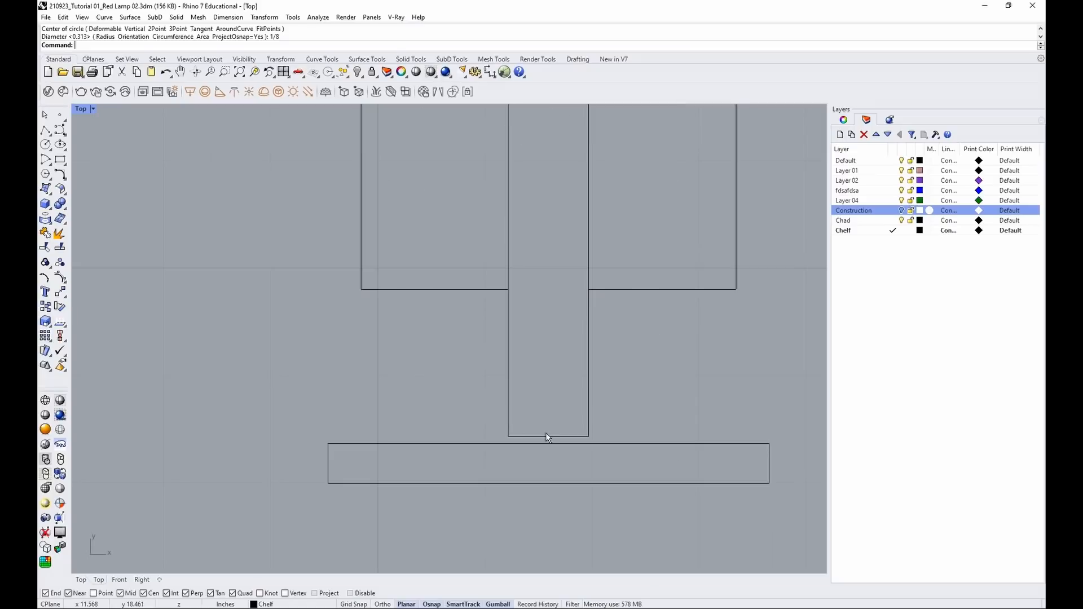
scroll(401, 481, "down", 2)
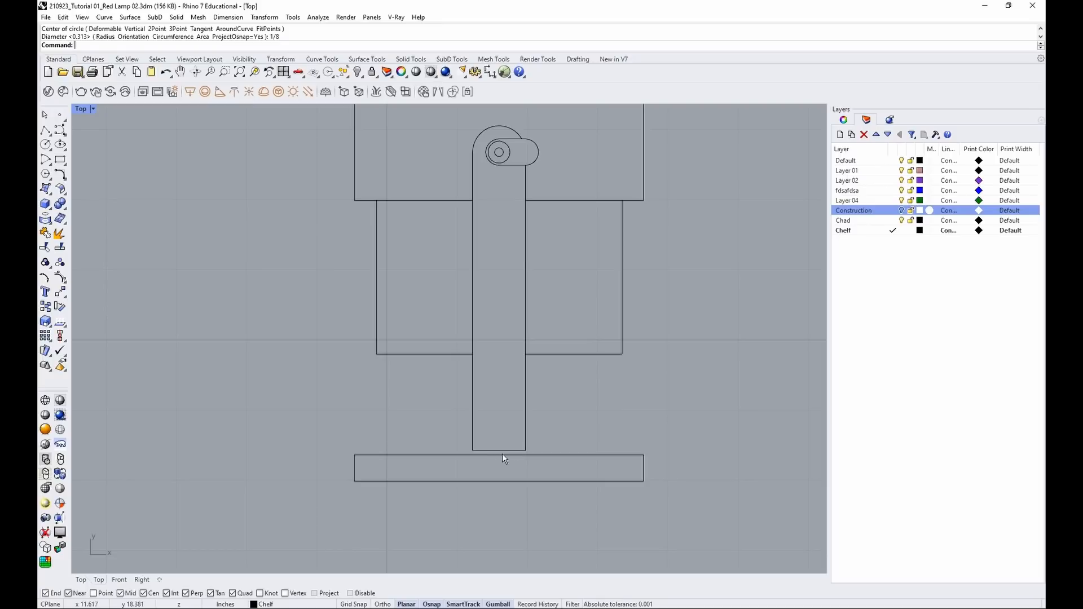
scroll(503, 458, "up", 6)
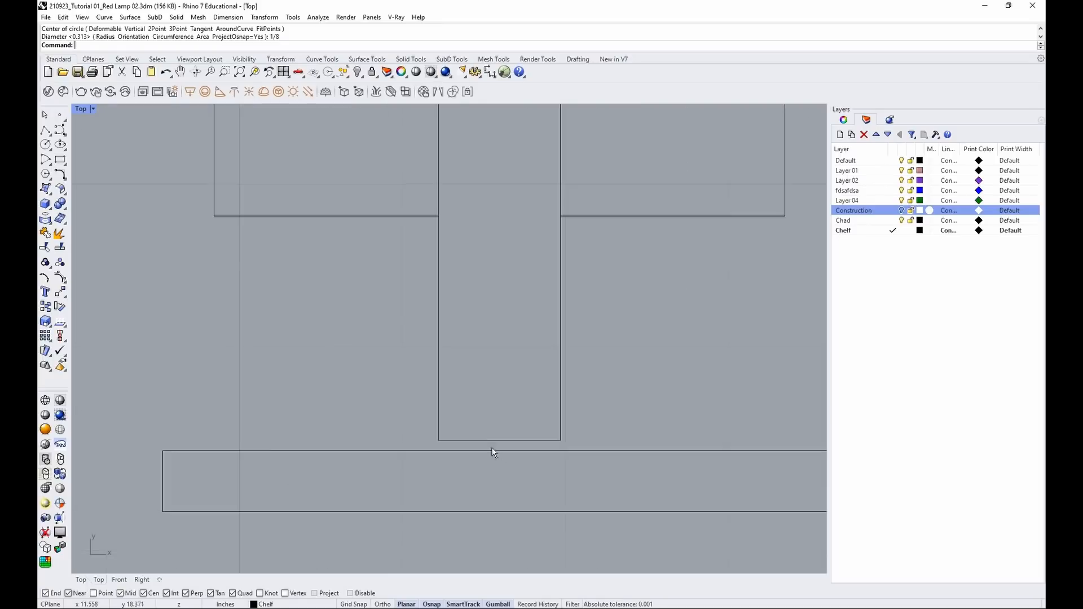
type("re")
key("Return")
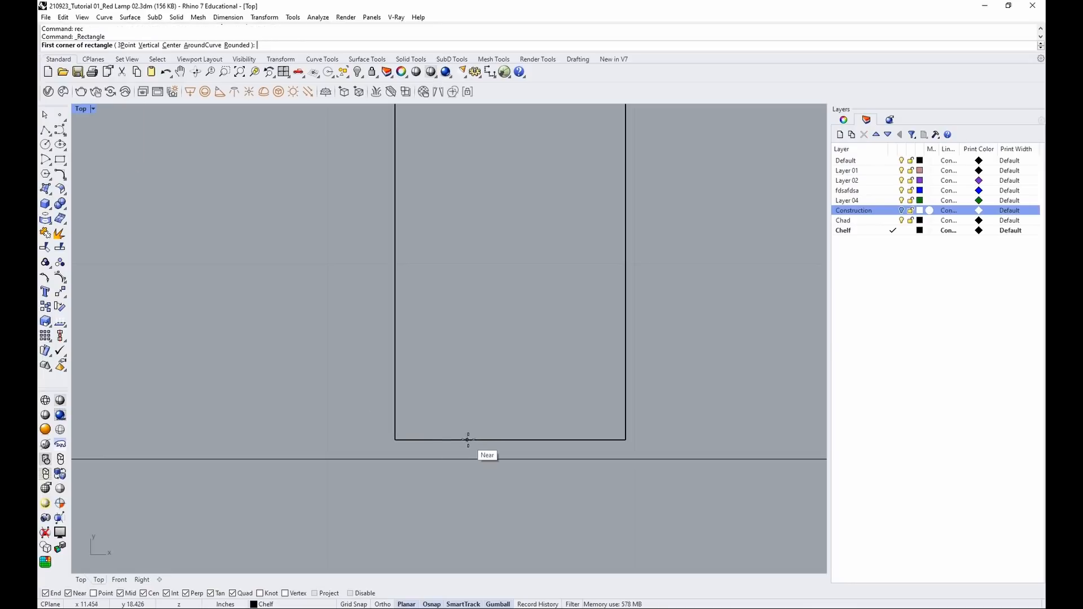
left_click(438, 440)
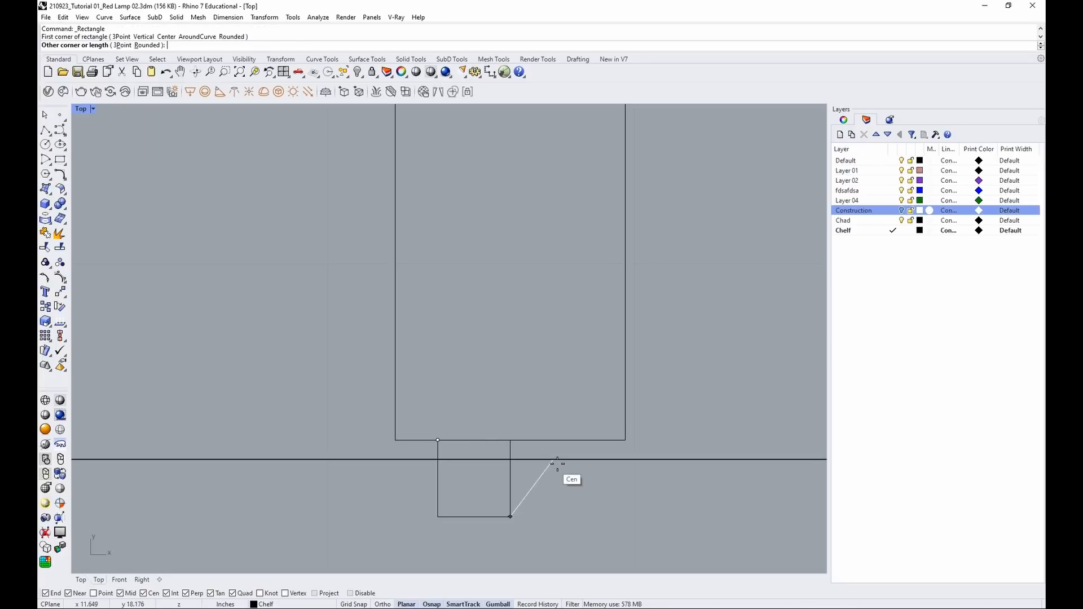
left_click(587, 453)
Move the small rectangle aside and back by its top midpoint onto the midpoint of the arm's bottom edge
left_click(587, 451)
type("m")
key("Return")
left_click(511, 440)
left_click(243, 336)
key("Return")
left_click(243, 336)
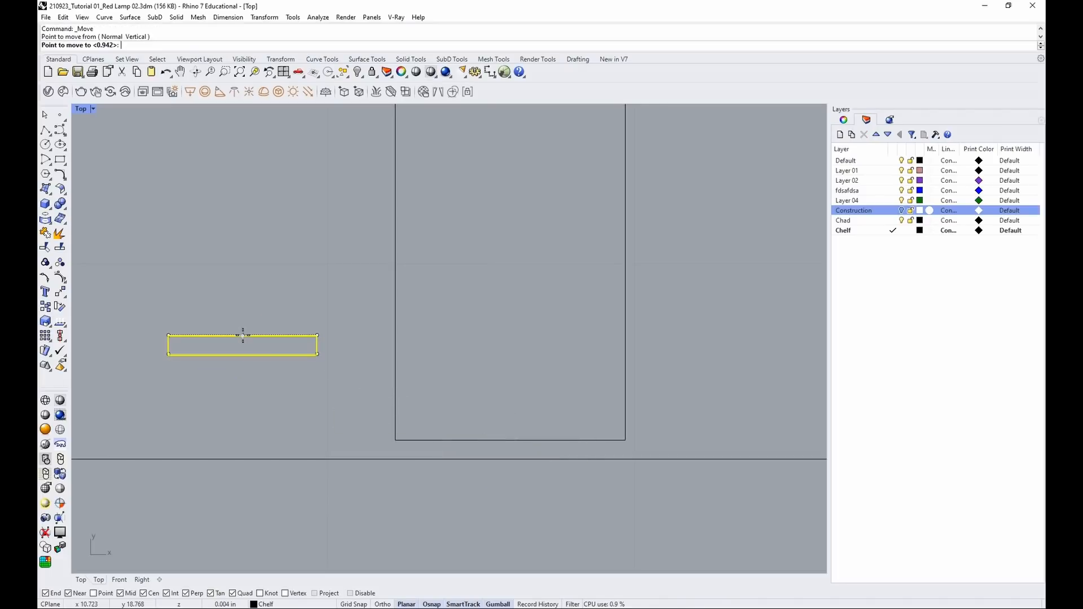
left_click(512, 440)
key("Escape")
Show the Construction layer and draw a thin rectangle from the base's lower-left corner to the vertical construction line's bottom end
scroll(591, 448, "down", 2)
scroll(592, 448, "down", 5)
scroll(582, 449, "up", 3)
scroll(539, 451, "down", 4)
scroll(533, 466, "up", 3)
type("rec")
key("Return")
left_click(394, 483)
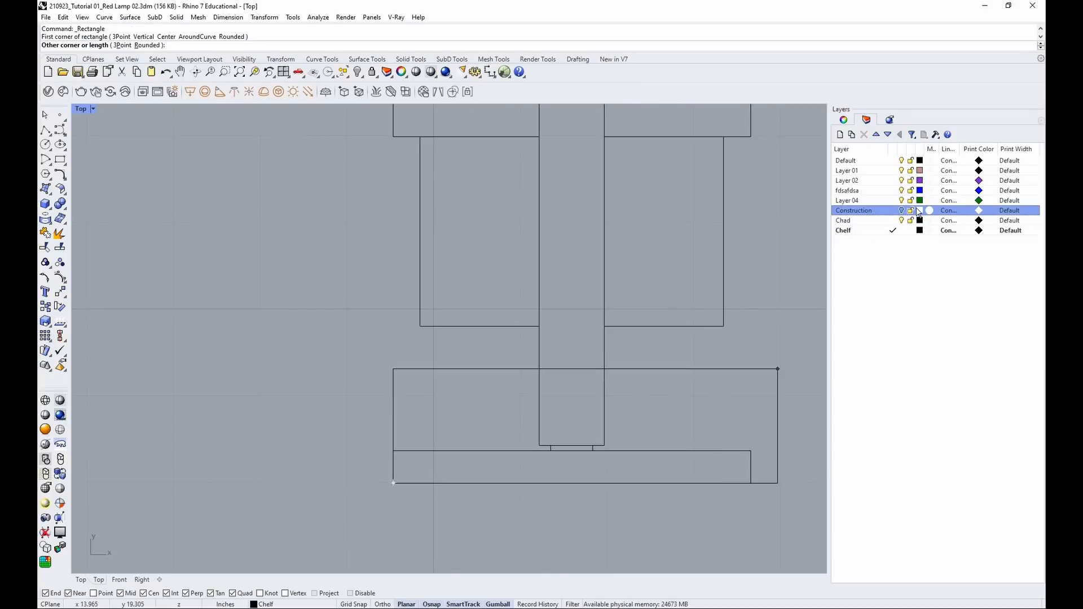
scroll(587, 488, "down", 2)
scroll(576, 485, "down", 4)
scroll(598, 477, "up", 8)
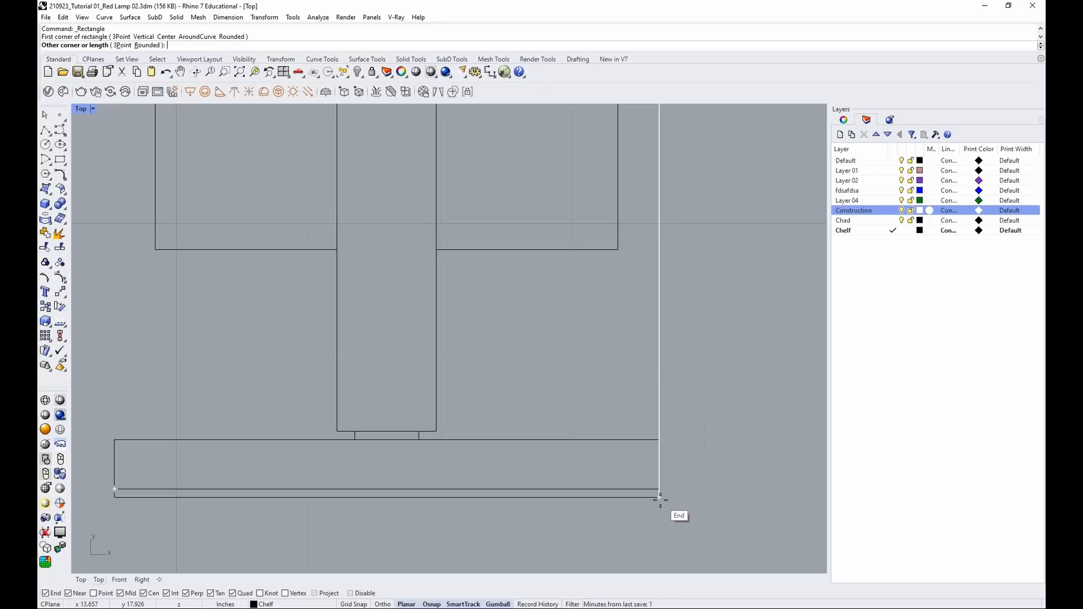
left_click(660, 500)
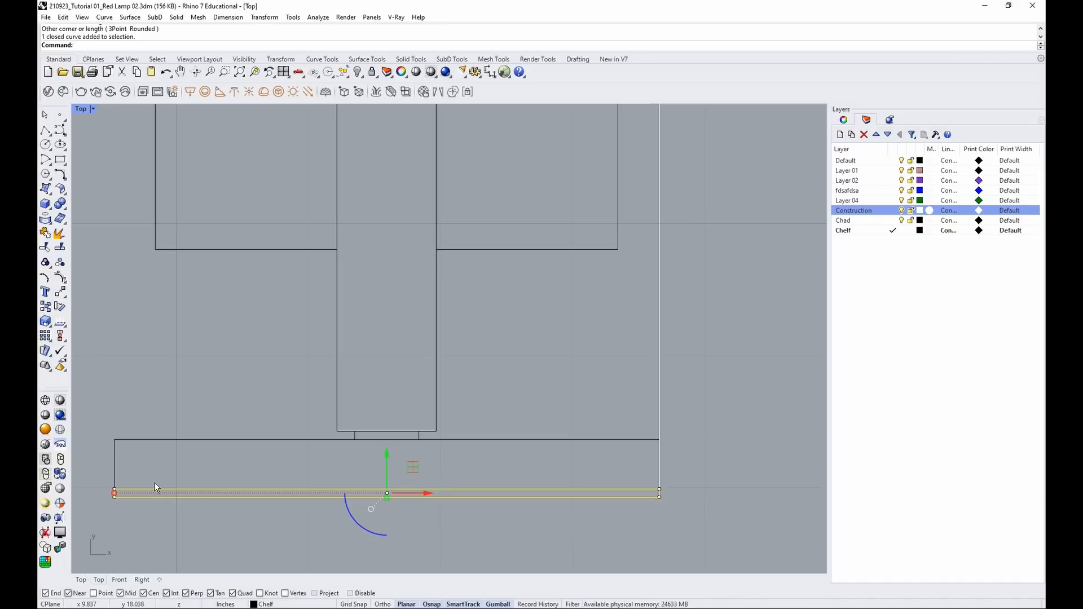
Scale the thin rectangle beneath the base narrower about its center, insetting both ends from the base's sides
left_click_drag(113, 495, 148, 494)
key("ctrl+z")
left_click(161, 403)
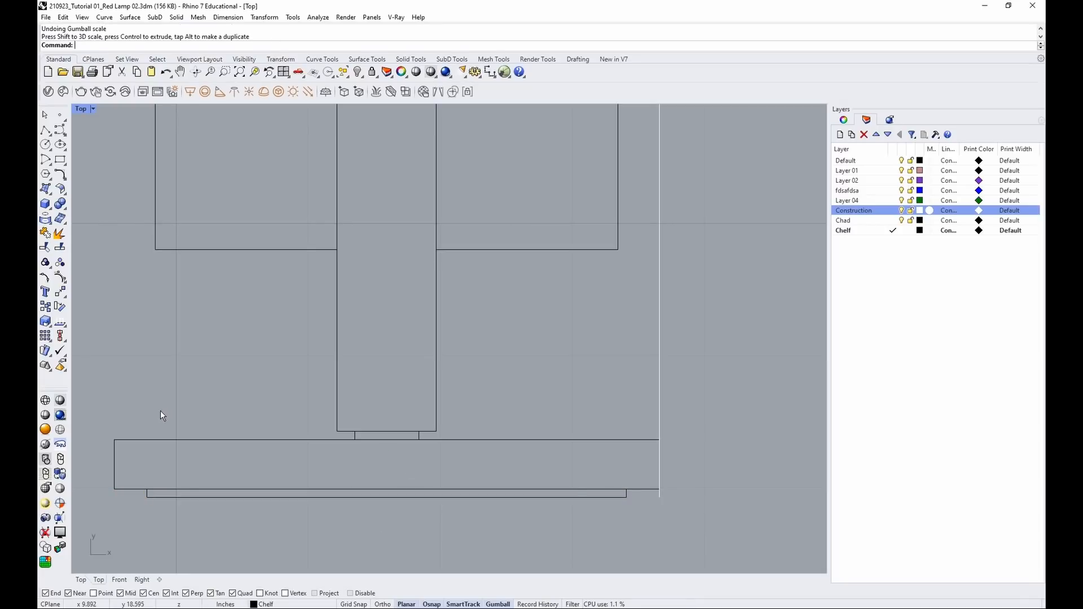
Hide the Construction layer
scroll(454, 526, "down", 5)
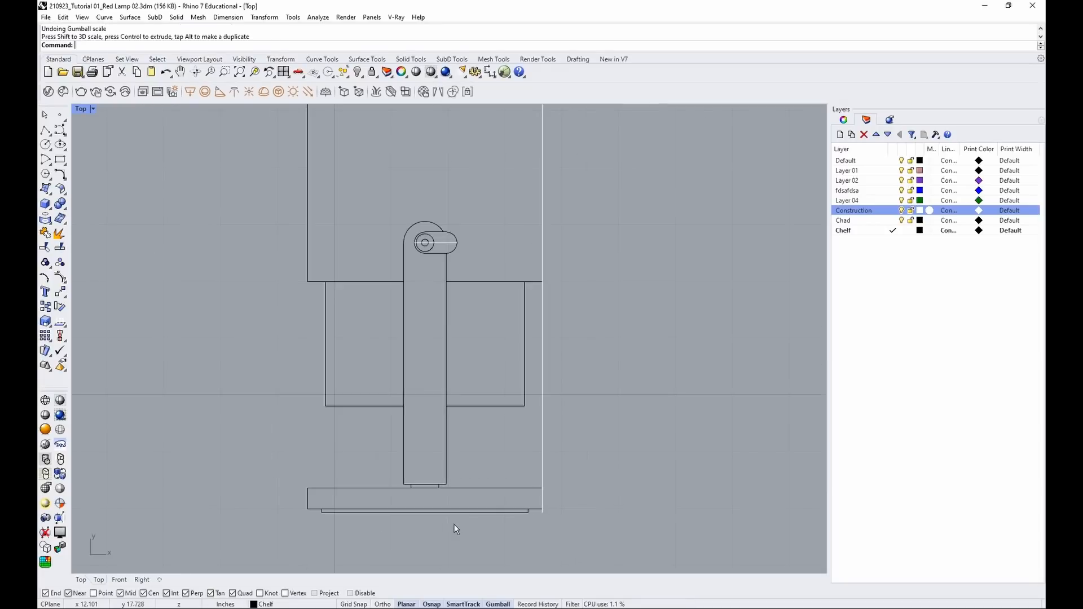
left_click(901, 211)
scroll(510, 436, "down", 5)
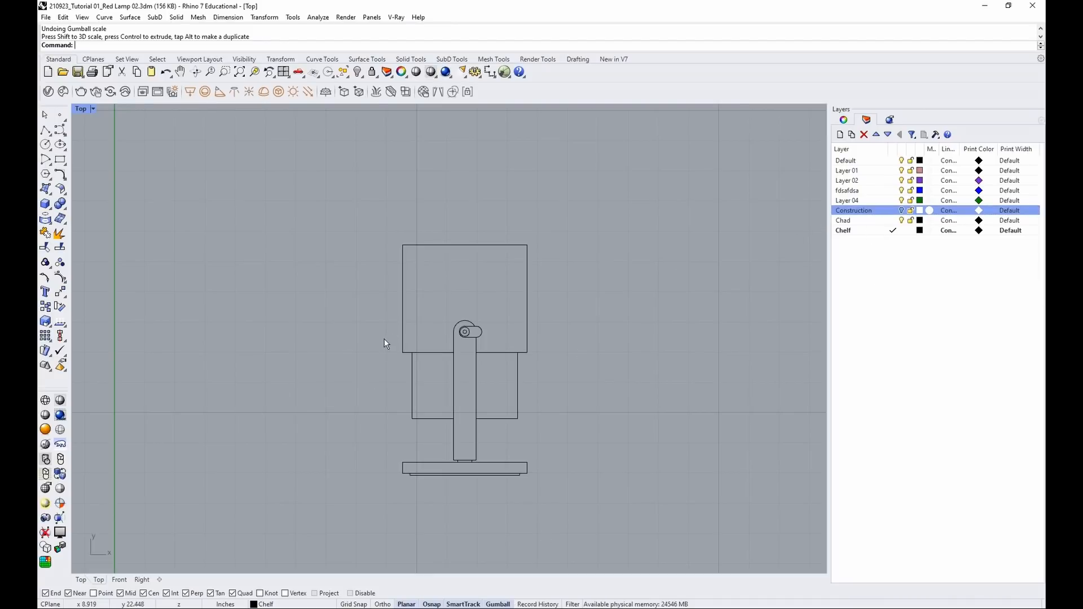
Draw a rectangle 3/16 inch wide and 7/16 inch high from the lower body's lower-left corner
scroll(395, 402, "up", 4)
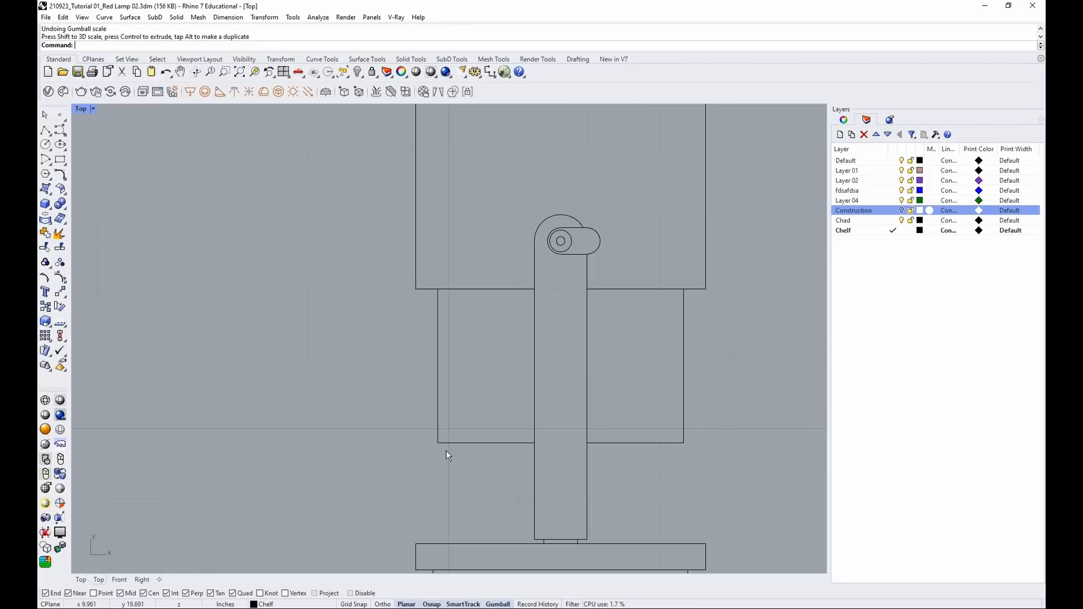
type("rec")
key("Return")
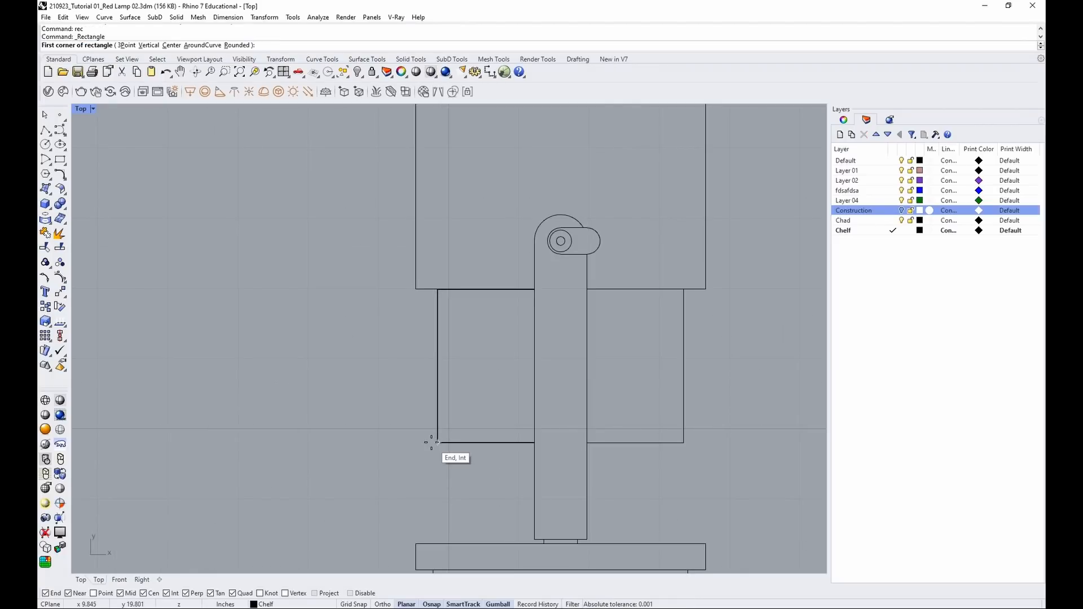
left_click(437, 442)
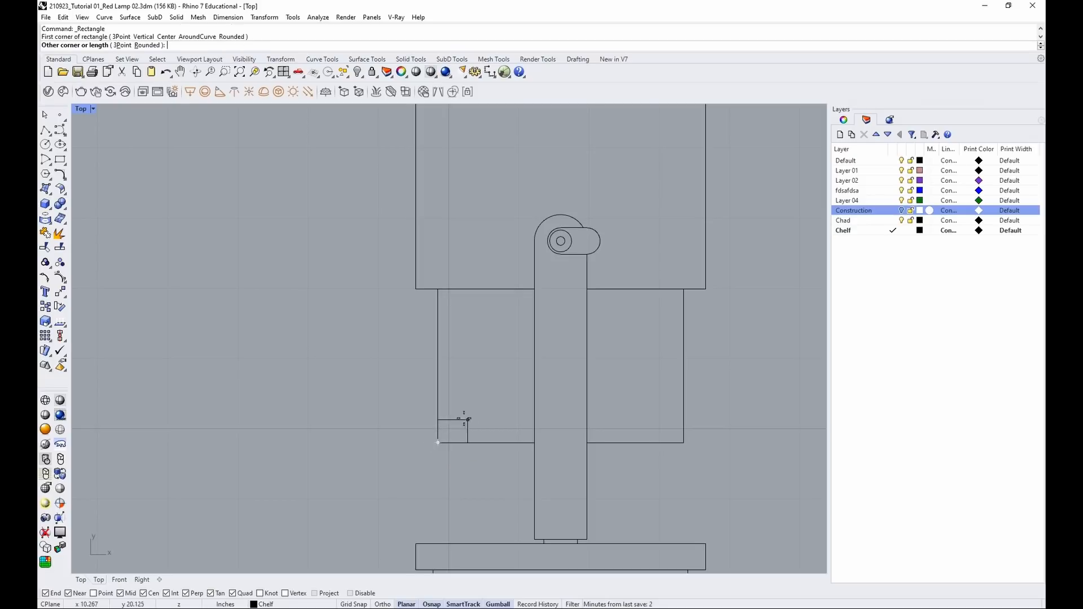
type("3/16")
key("Return")
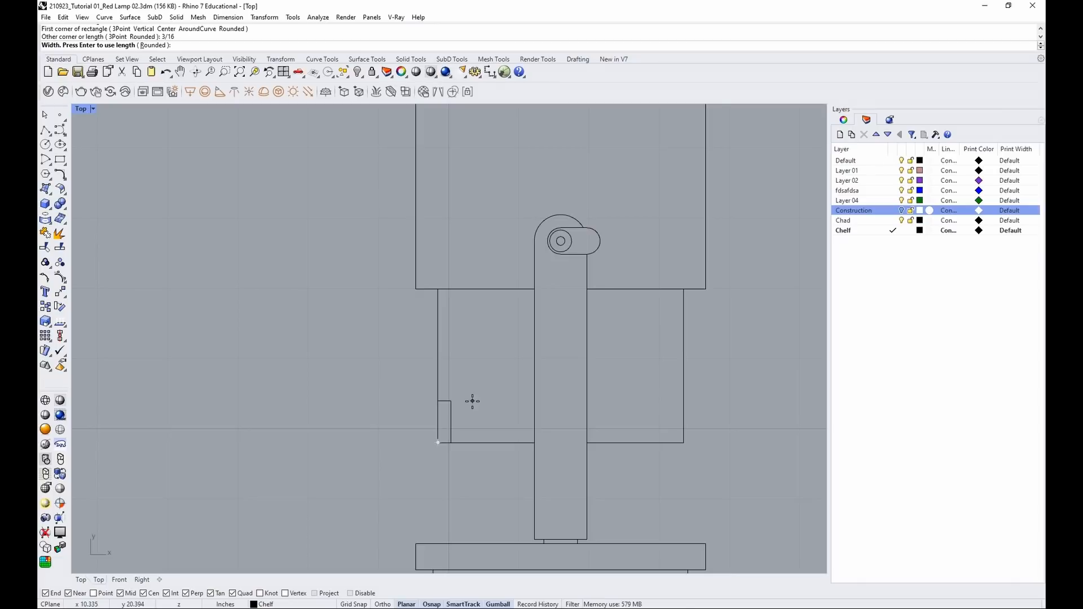
type("7/16")
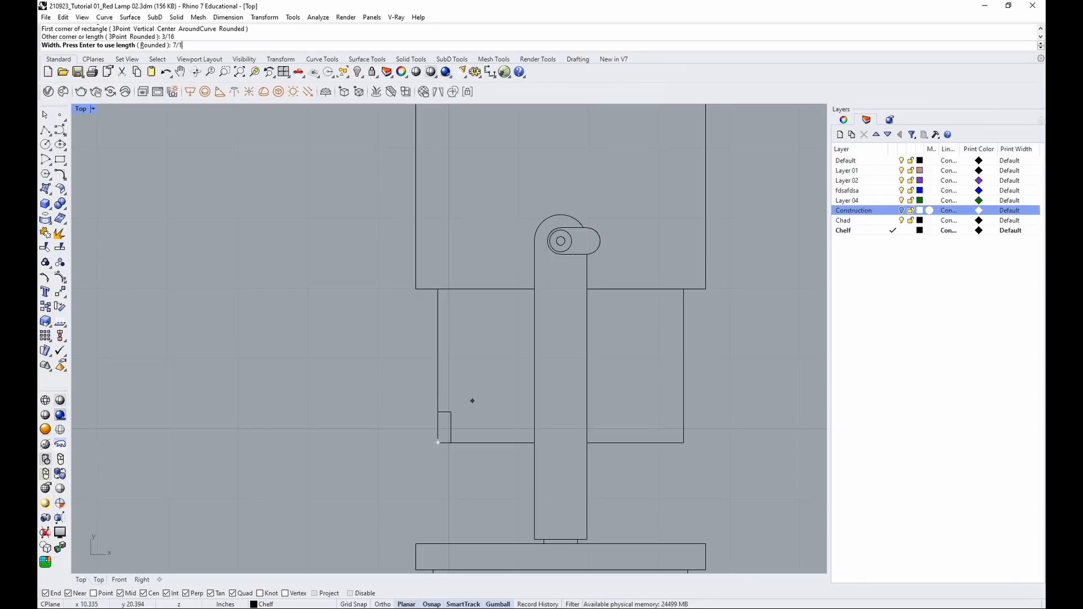
key("Return")
Move the small rectangle by its lower-right corner onto the lower body's lower-left corner and raise it 1/2 inch
left_click(449, 418)
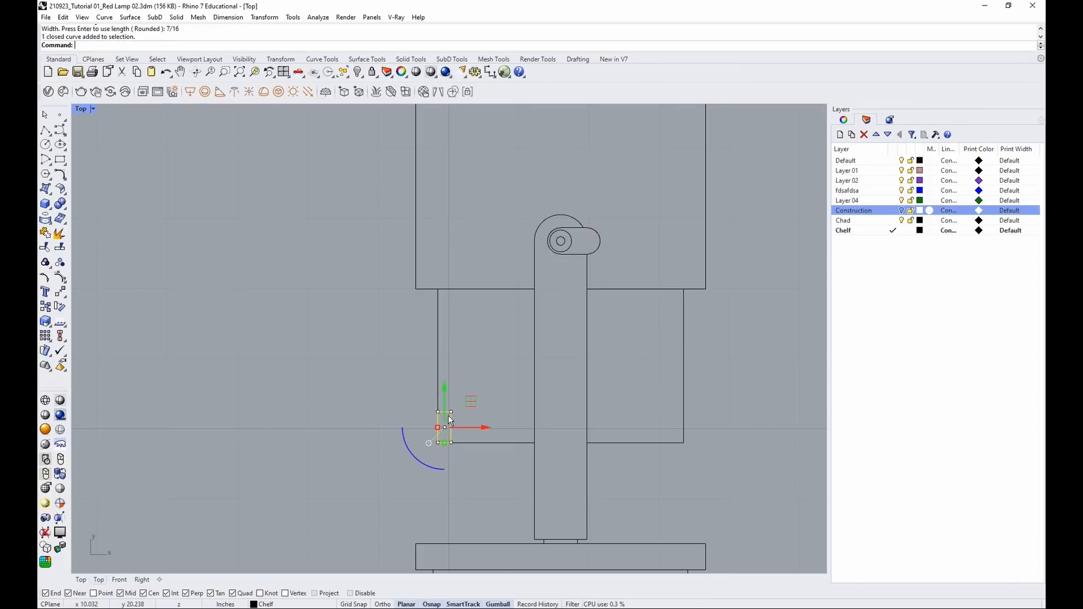
type("m")
key("Return")
left_click(452, 443)
left_click(437, 443)
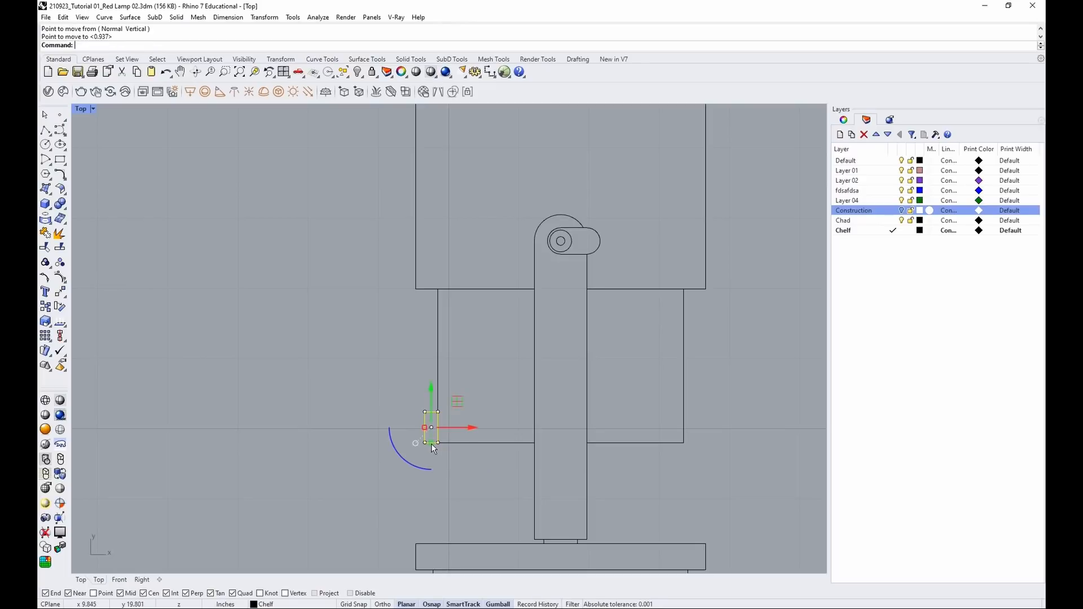
left_click(431, 388)
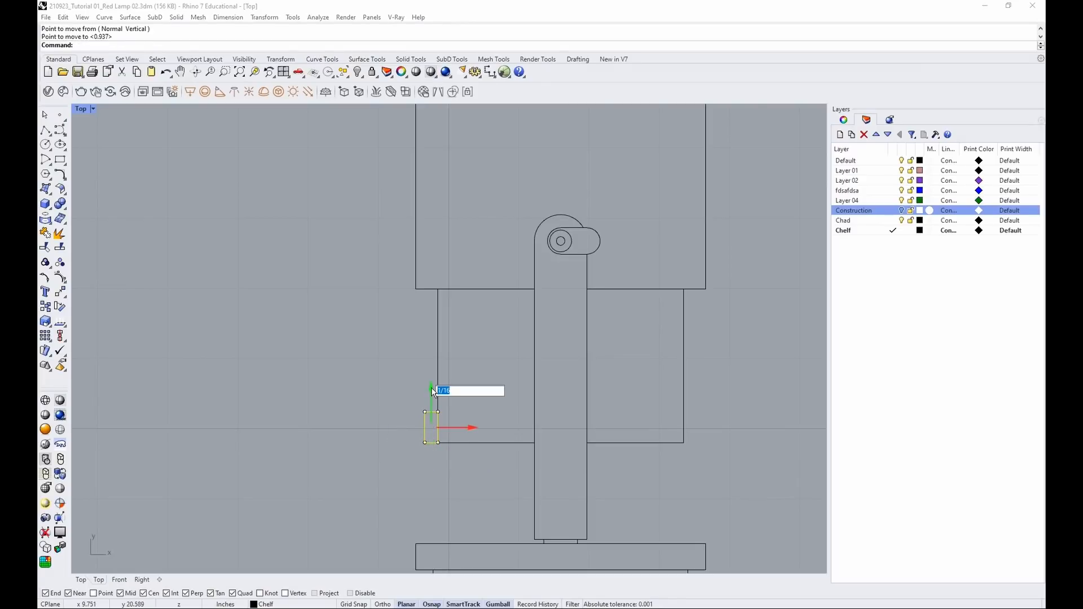
type("1/2")
key("Return")
key("Escape")
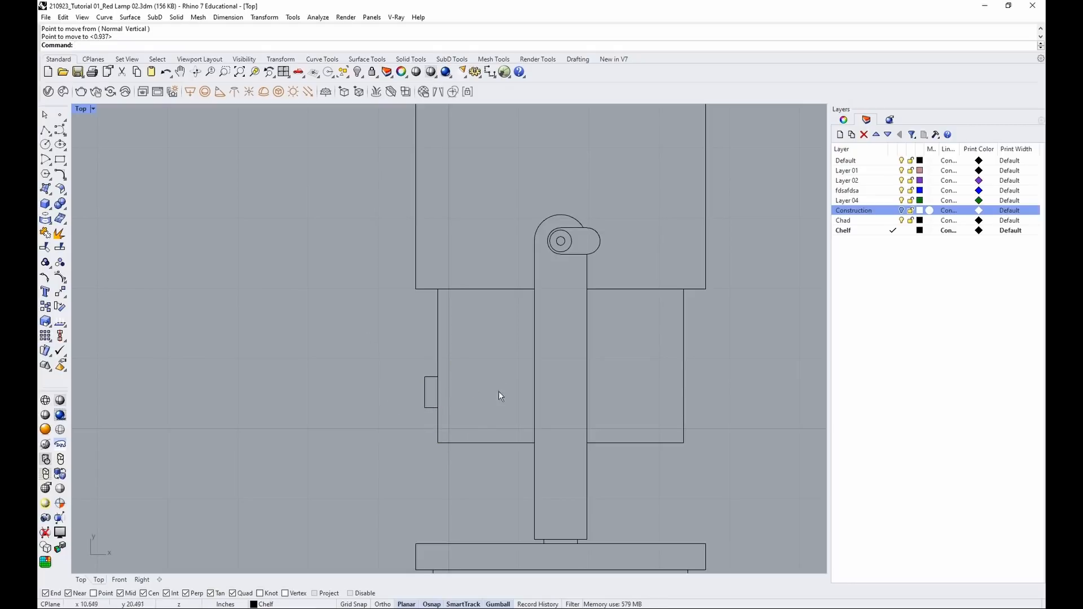
Draw a freehand practice rectangle in the empty area to the right of the lamp
scroll(391, 404, "down", 5)
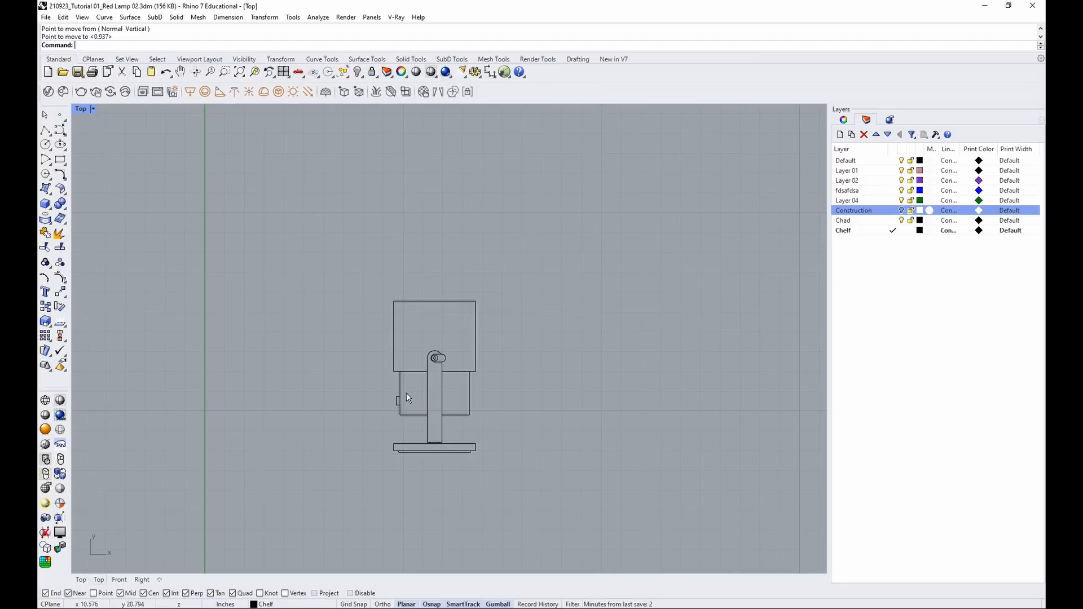
scroll(430, 391, "up", 6)
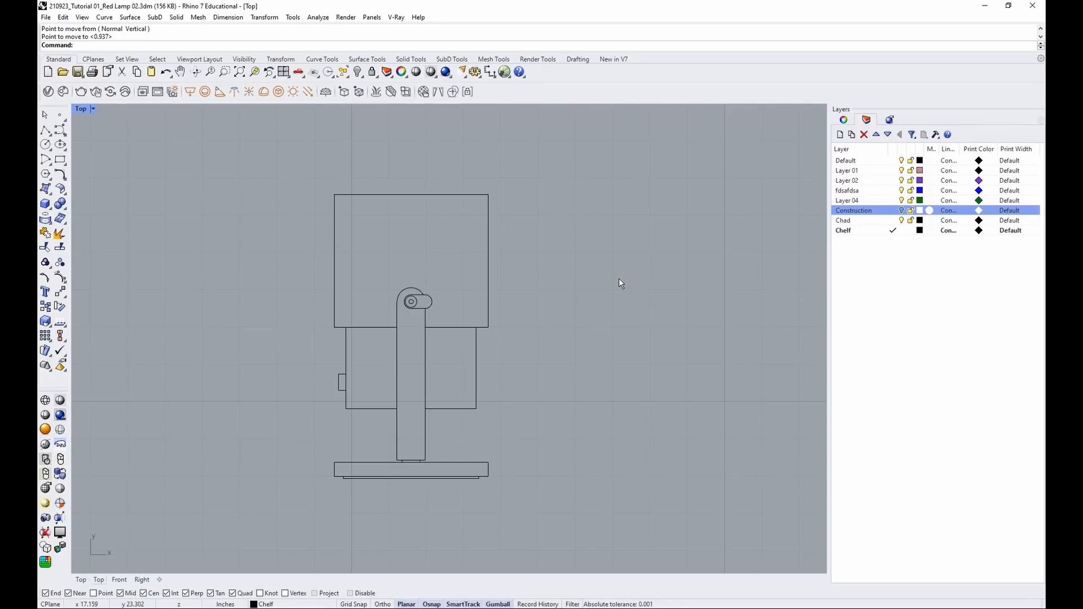
type("rec")
key("Return")
left_click(542, 247)
left_click(669, 313)
scroll(669, 309, "up", 5)
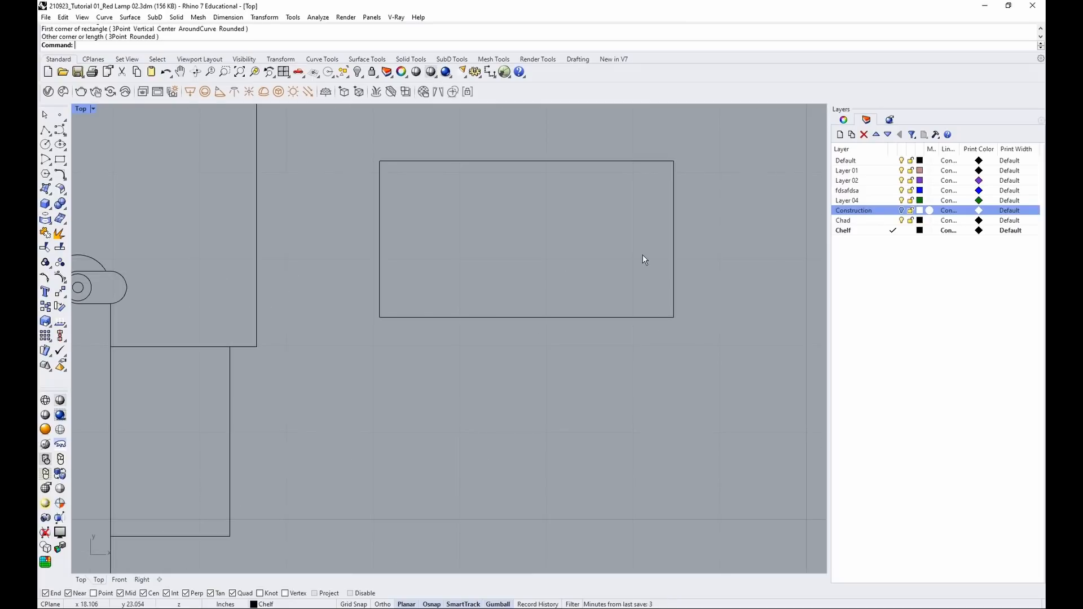
Chamfer the practice rectangle's lower-right corner with distances of 0.25,0.25
type("chamfer")
key("Return")
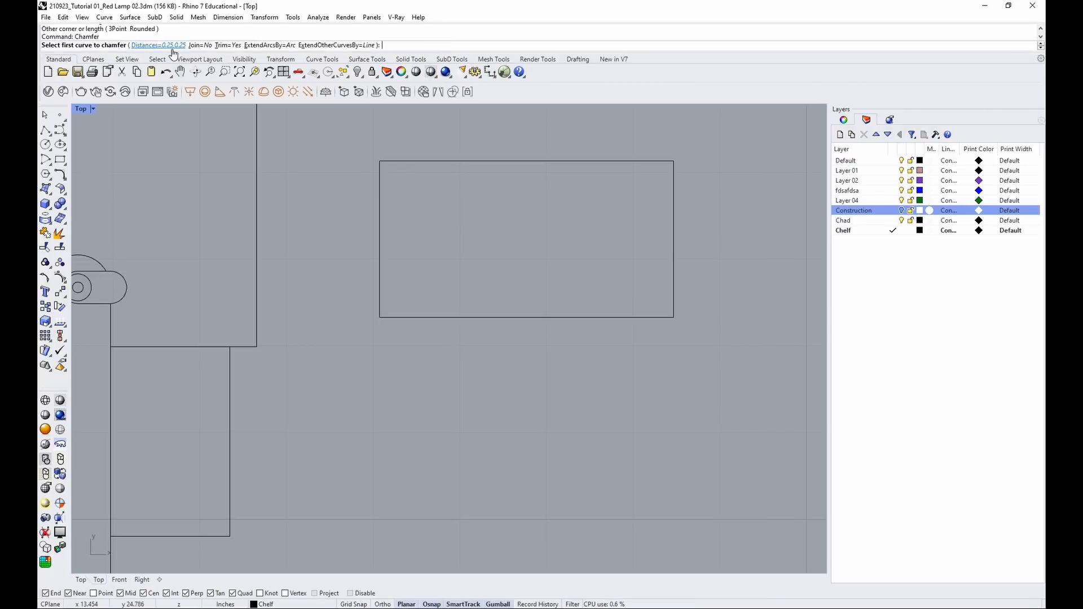
left_click(659, 317)
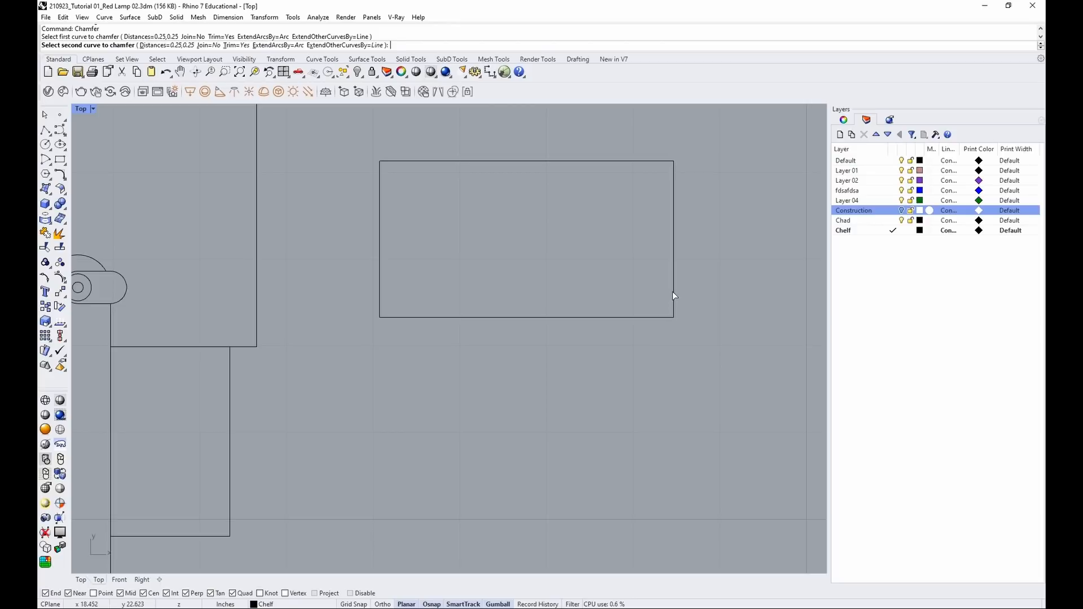
left_click(673, 276)
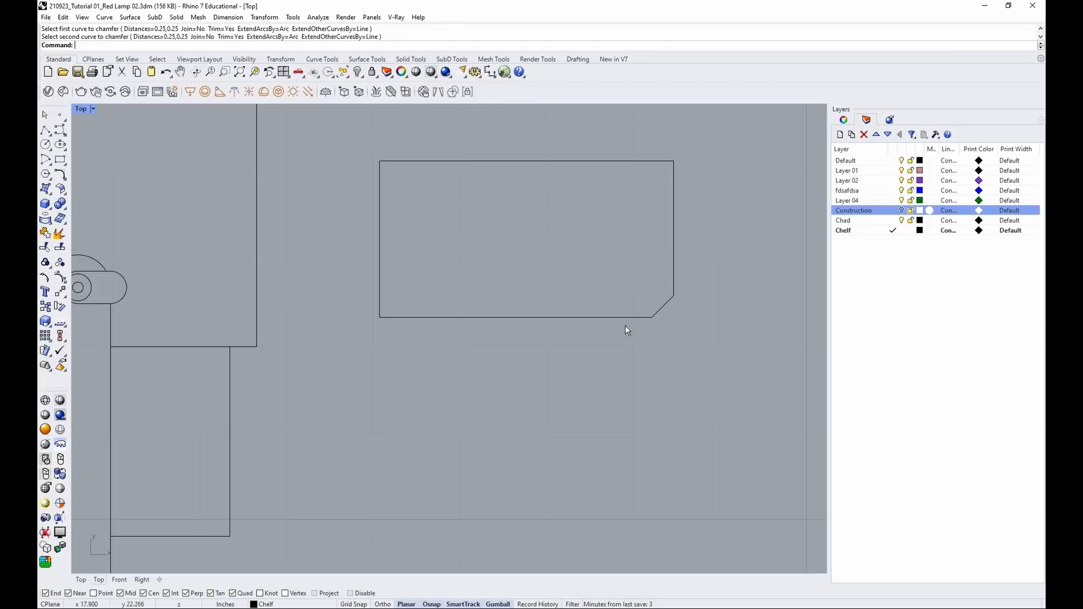
Delete the chamfered practice rectangle
left_click_drag(705, 361, 553, 233)
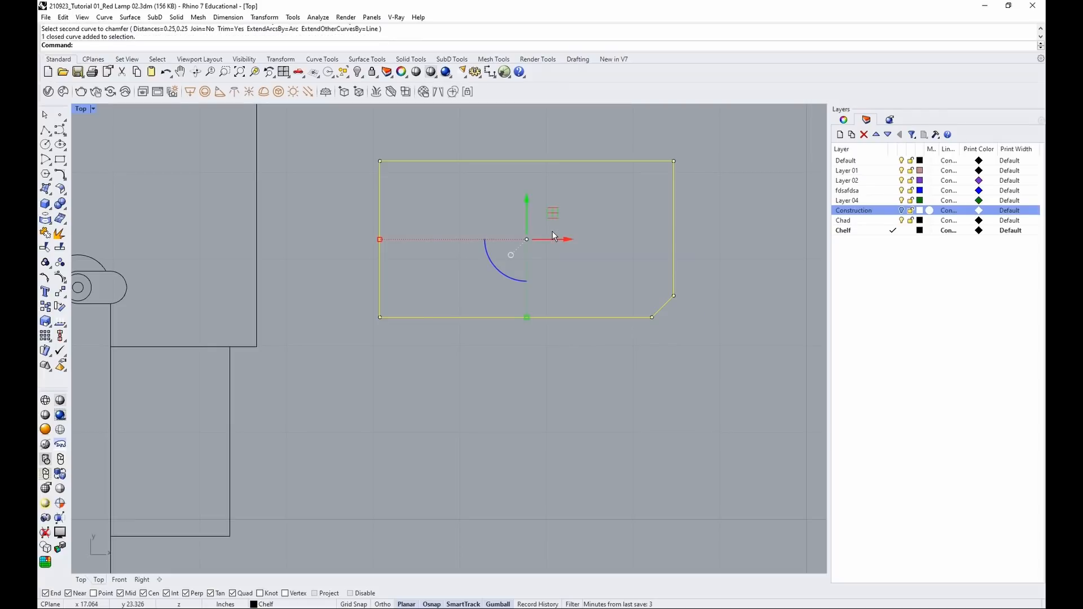
key("Delete")
scroll(555, 312, "down", 5)
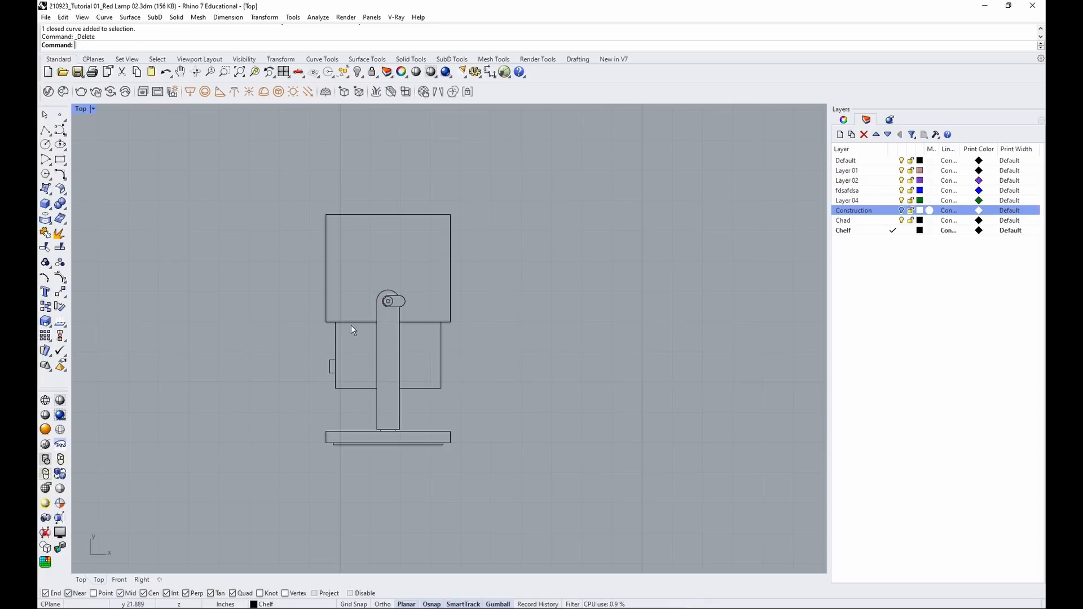
Fillet the two bottom corners of the large upper body rectangle with a radius of 0.125
type("fillet")
key("Return")
scroll(339, 323, "up", 2)
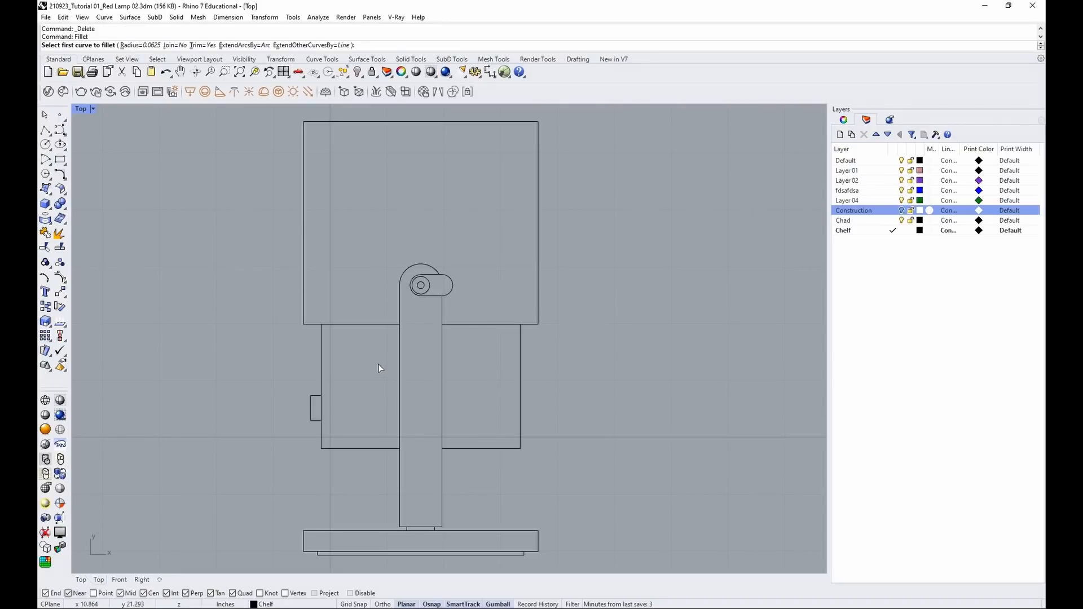
type("125")
key("Return")
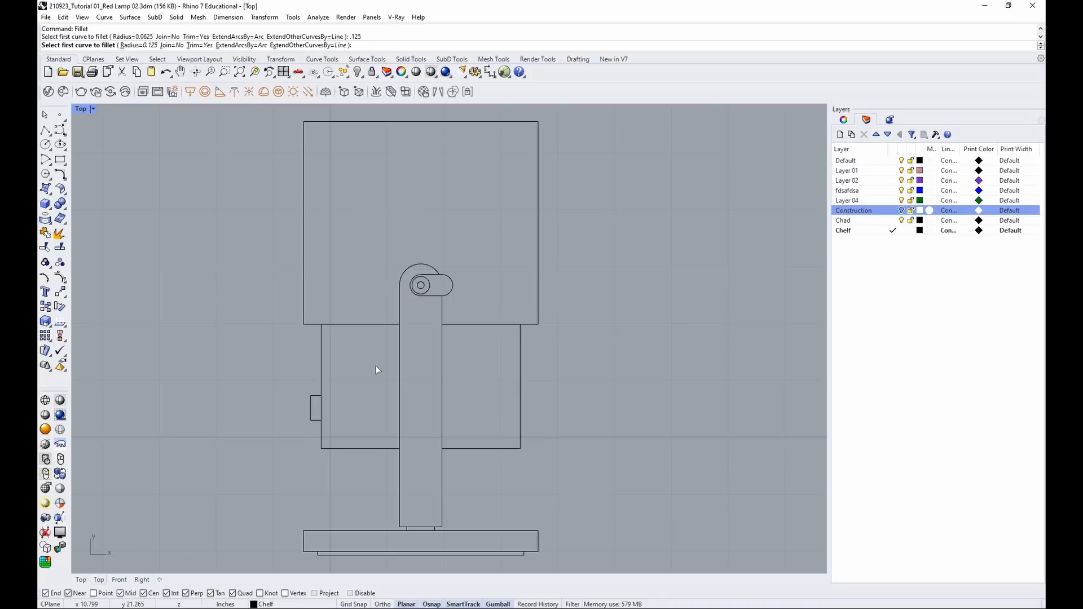
left_click(304, 318)
left_click(312, 325)
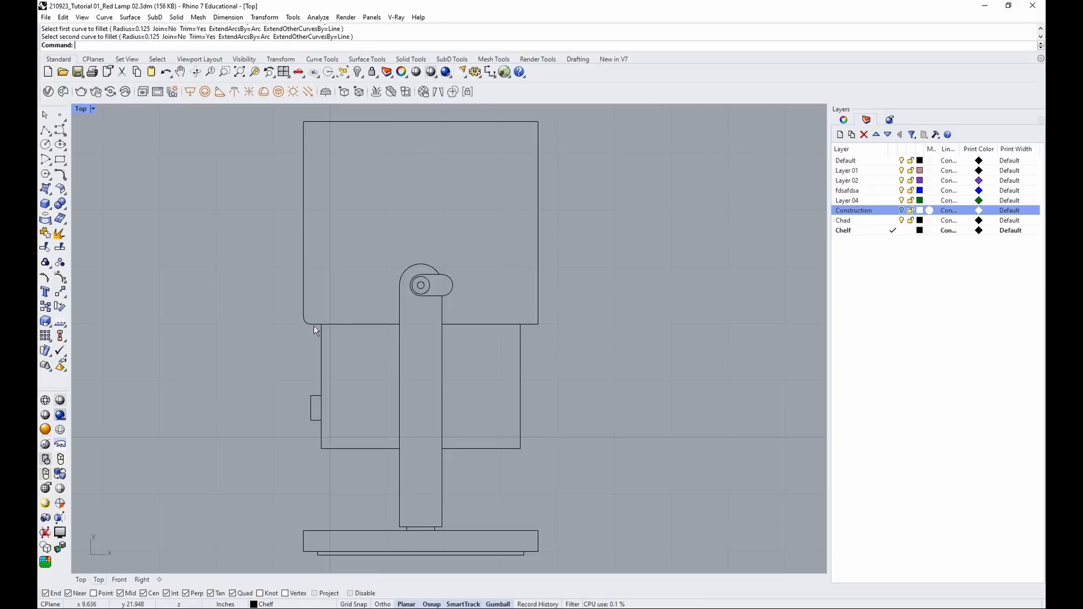
scroll(326, 323, "up", 5)
scroll(331, 335, "down", 4)
key("Return")
left_click(559, 334)
left_click(571, 327)
Fillet the two bottom corners of the lower body with the same 0.125 radius
key("Return")
left_click(548, 483)
left_click(515, 487)
key("Return")
left_click(309, 489)
left_click(310, 489)
Fillet the base's top corners with the 0.125 radius
scroll(323, 492, "down", 3)
scroll(317, 368, "up", 3)
key("Return")
left_click(228, 441)
left_click(249, 435)
Fillet the two outer corners of the small knob on the lower body's left side with the 0.125 radius
scroll(516, 434, "up", 2)
scroll(587, 459, "down", 5)
scroll(502, 326, "up", 6)
key("Return")
left_click(534, 333)
left_click(539, 327)
key("Return")
left_click(534, 387)
left_click(540, 397)
Fillet the inside corners on both sides where the upper body meets the lower body, using the 0.125 radius
scroll(541, 396, "down", 5)
right_click_drag(609, 351, 542, 382)
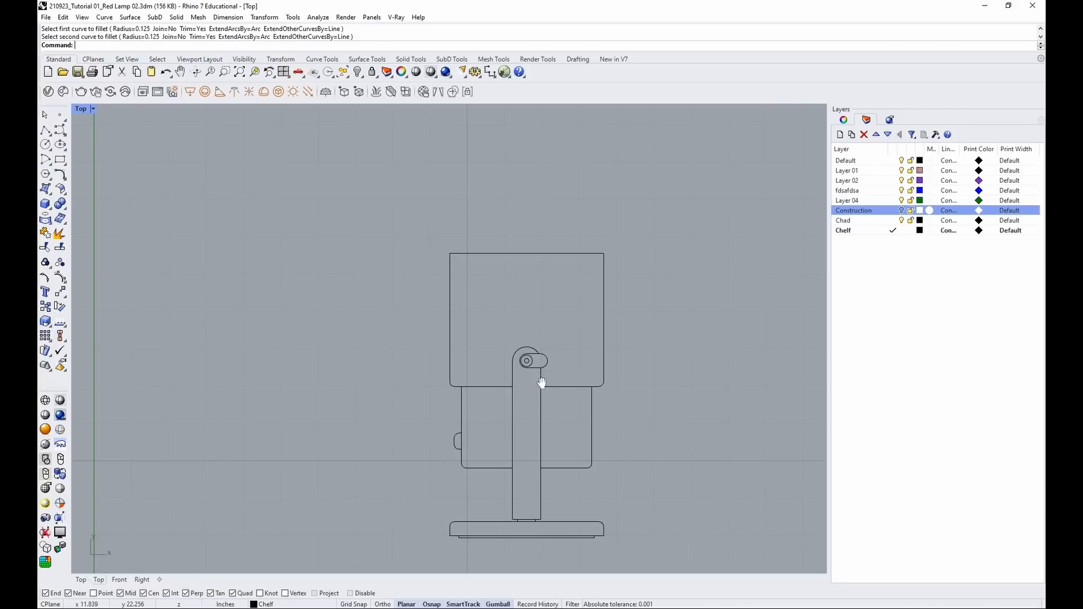
scroll(468, 381, "up", 5)
key("Return")
left_click(460, 391)
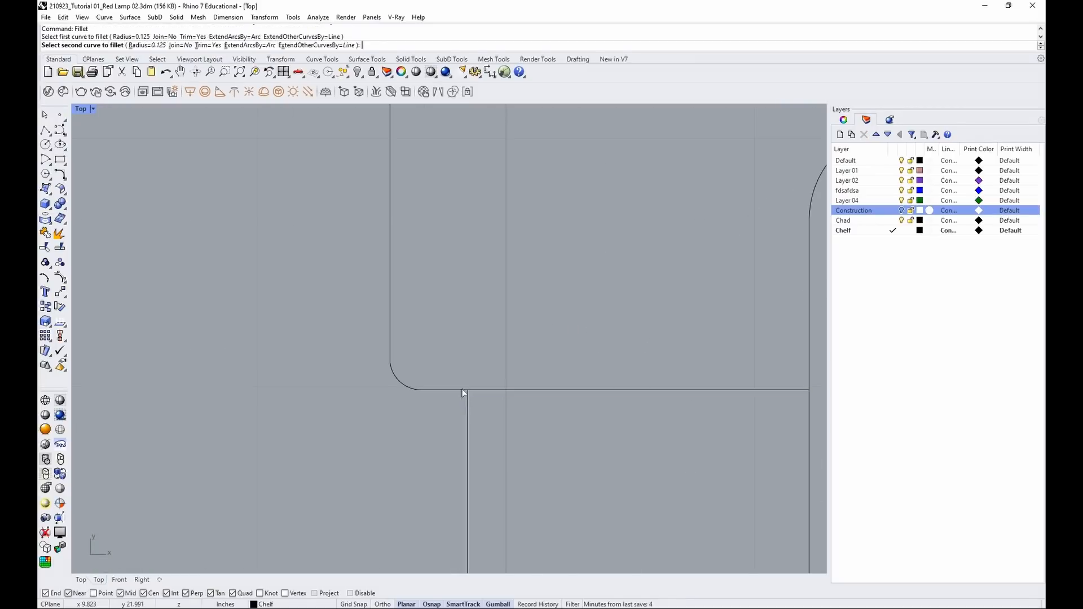
left_click(458, 390)
scroll(438, 390, "down", 5)
key("Return")
left_click(681, 402)
left_click(681, 402)
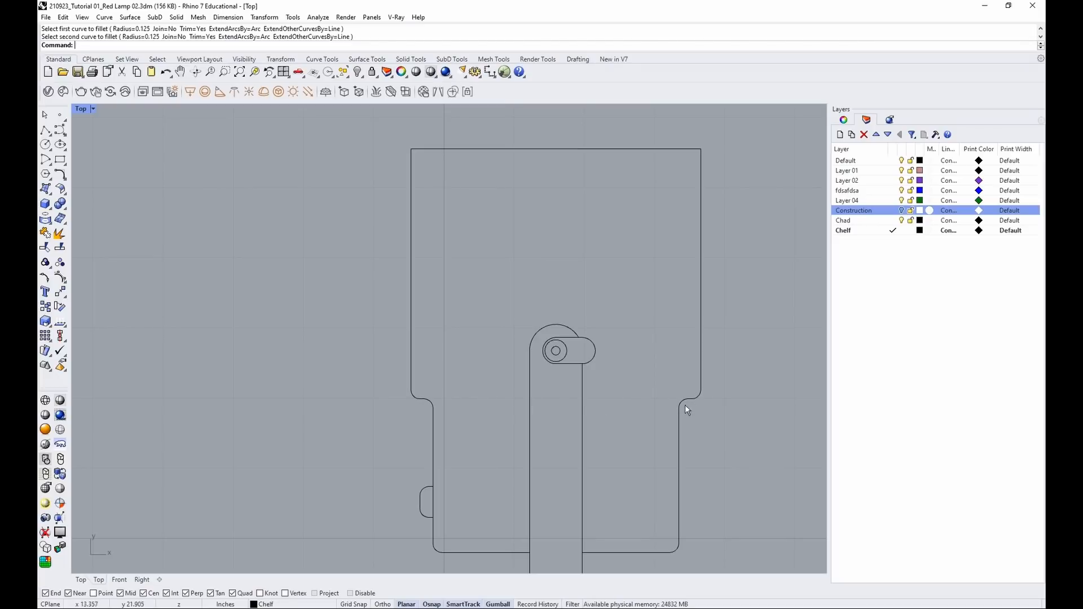
Make Layer 02 the current layer and rename it Inside
double_click(874, 181)
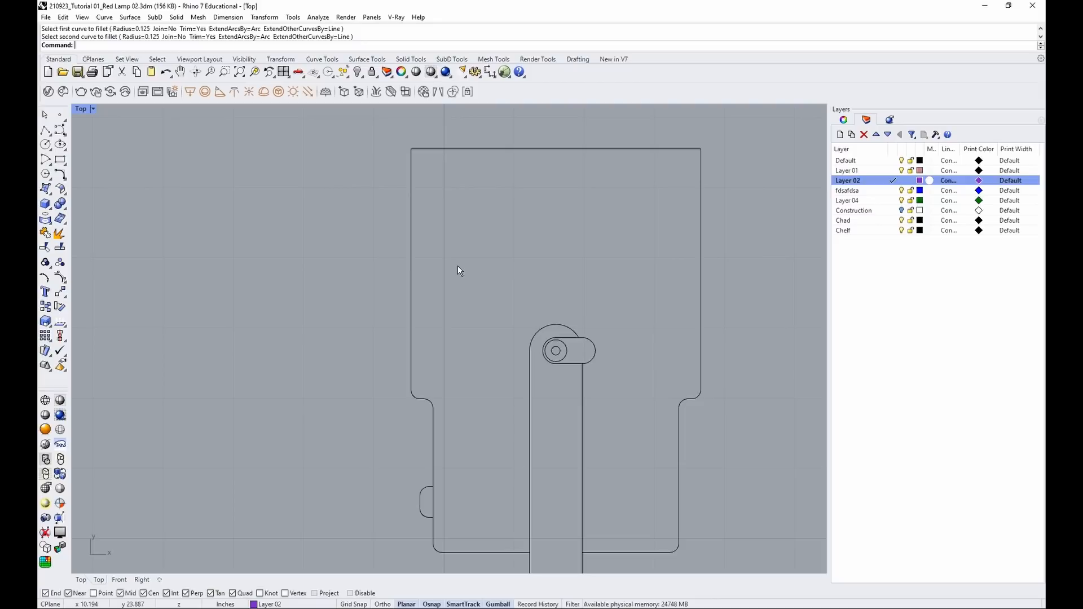
left_click(851, 180)
key("ctrl+a")
type("In")
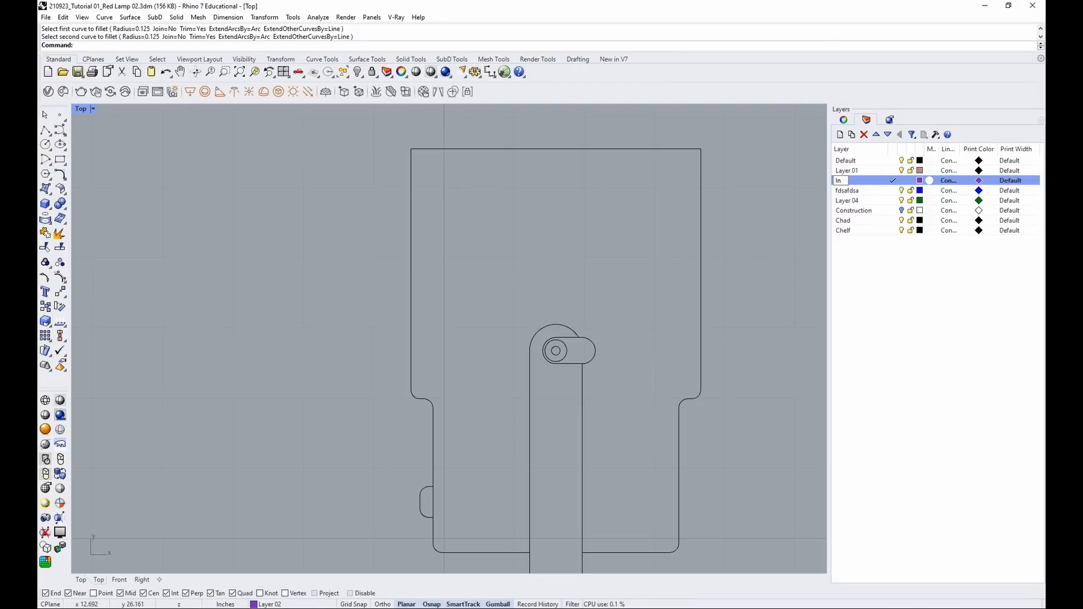
type("side")
key("Return")
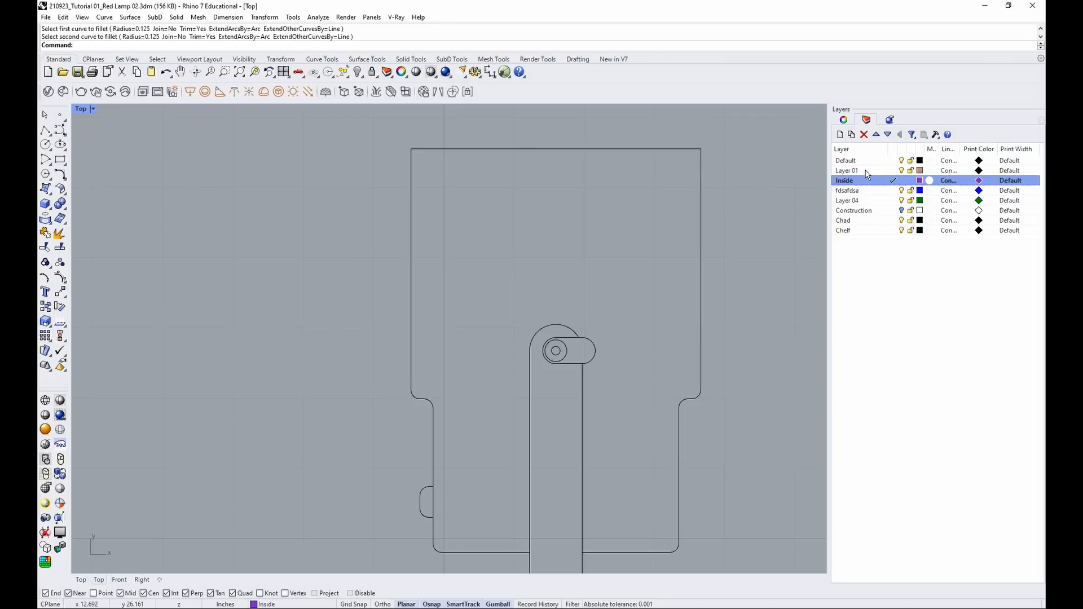
Set the Inside layer's print color to Black
left_click(979, 181)
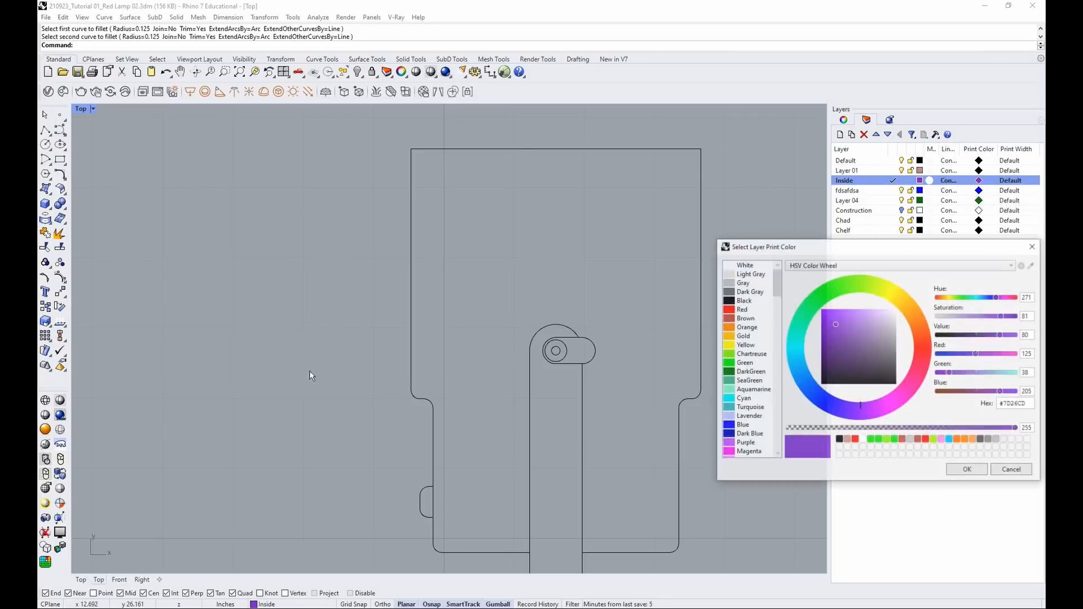
left_click(743, 301)
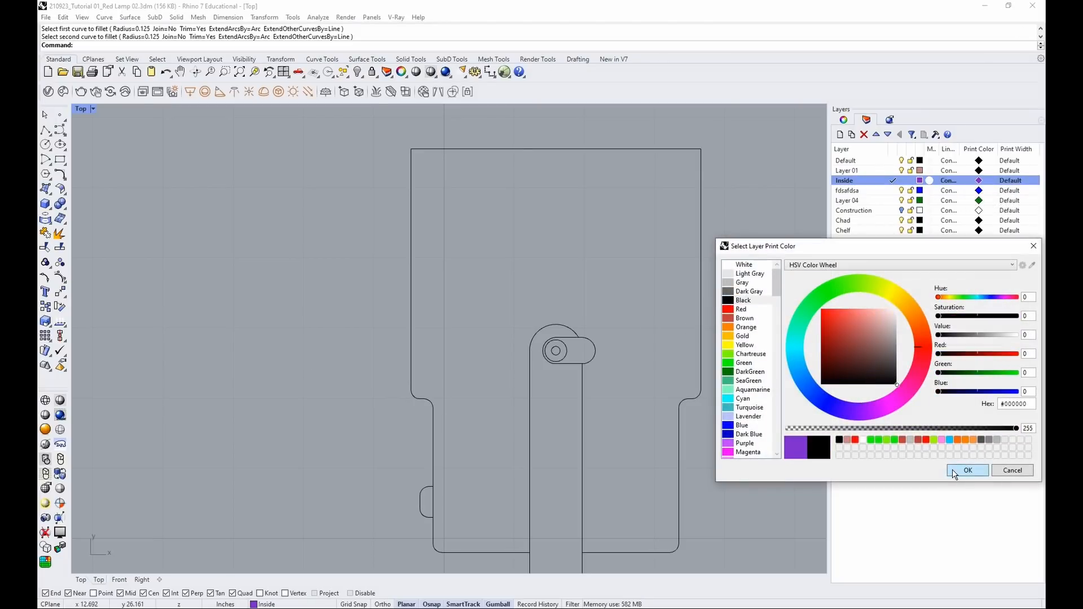
left_click(967, 470)
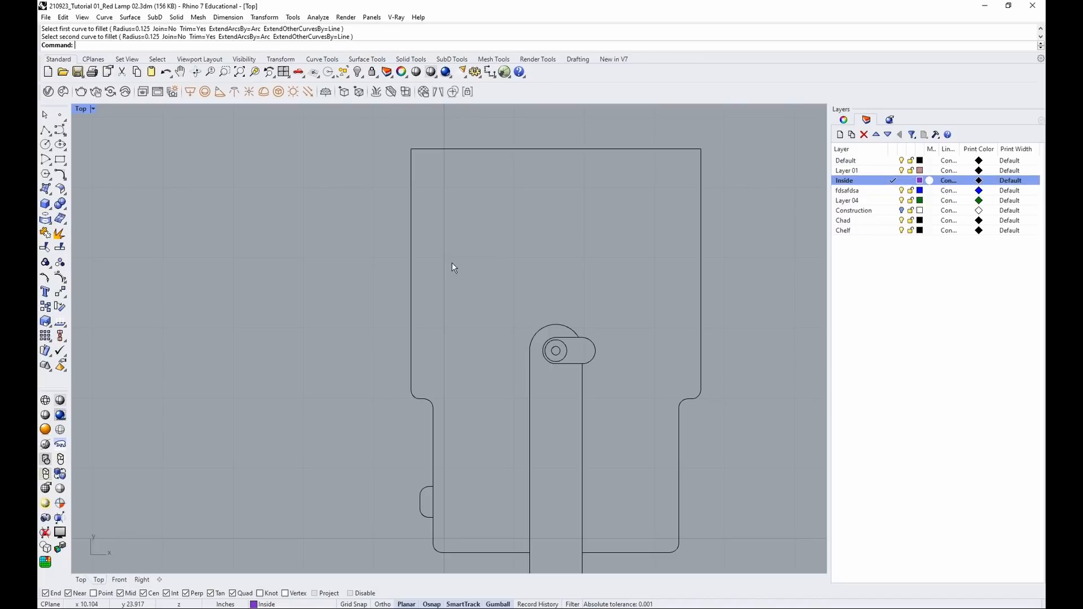
Draw a horizontal line across the body between the upper ends of the two inside-corner fillets
type("li")
key("Return")
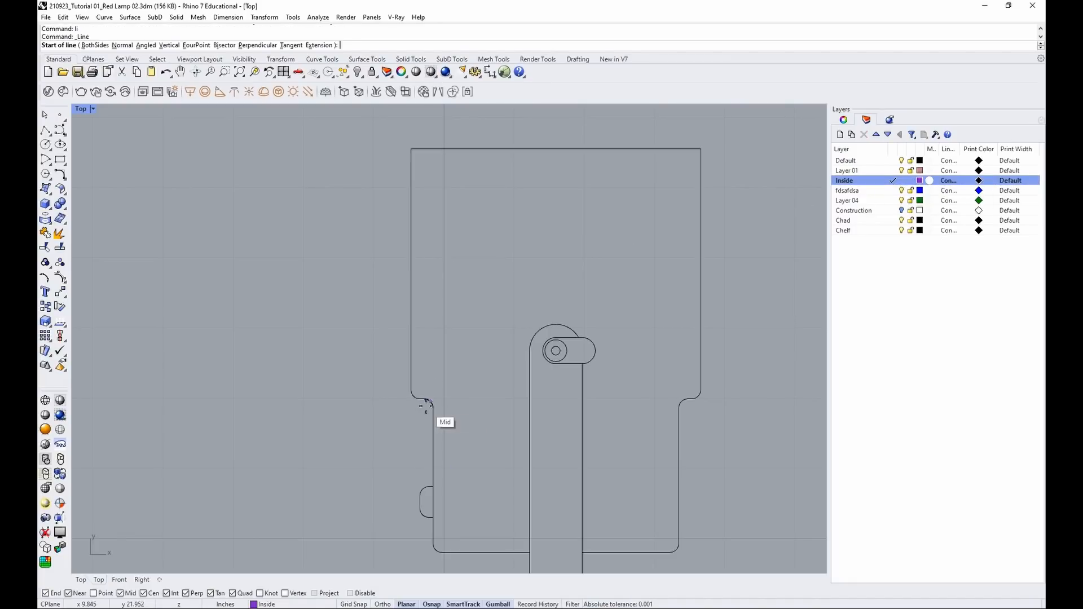
left_click(424, 400)
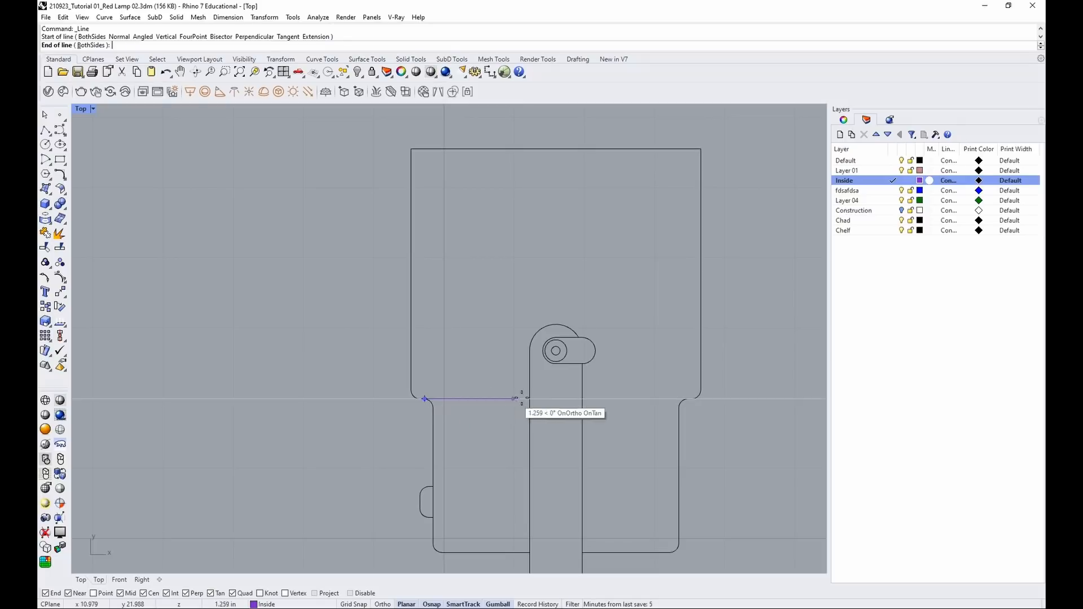
left_click(673, 399)
Trim away the portion of the horizontal line that crosses the vertical arm
left_click_drag(631, 368, 498, 438)
type("trim")
key("Return")
left_click(556, 401)
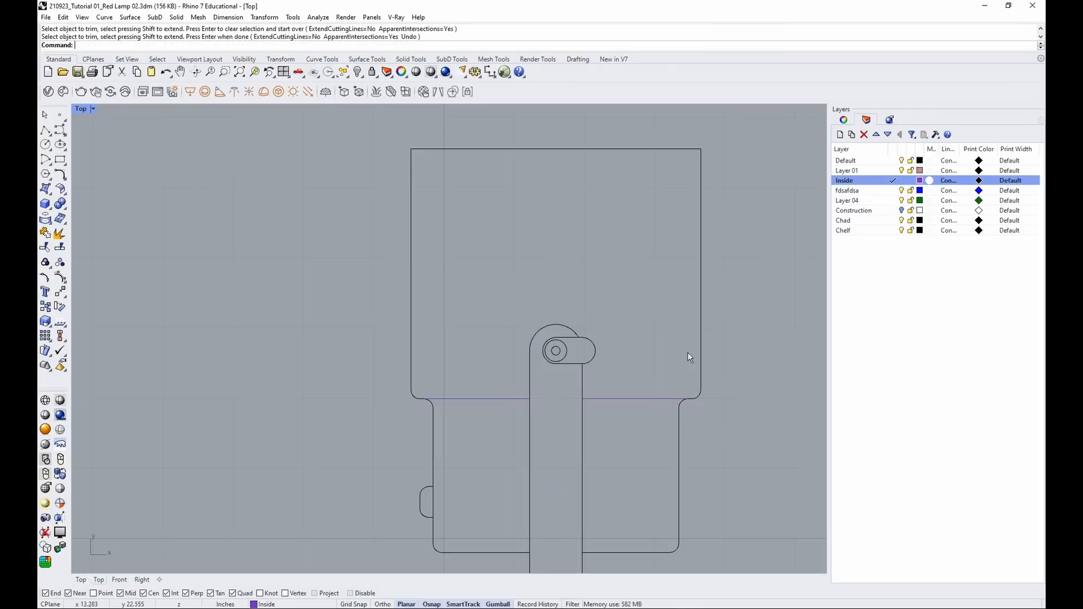
Make Chelf the current layer
left_click(889, 230)
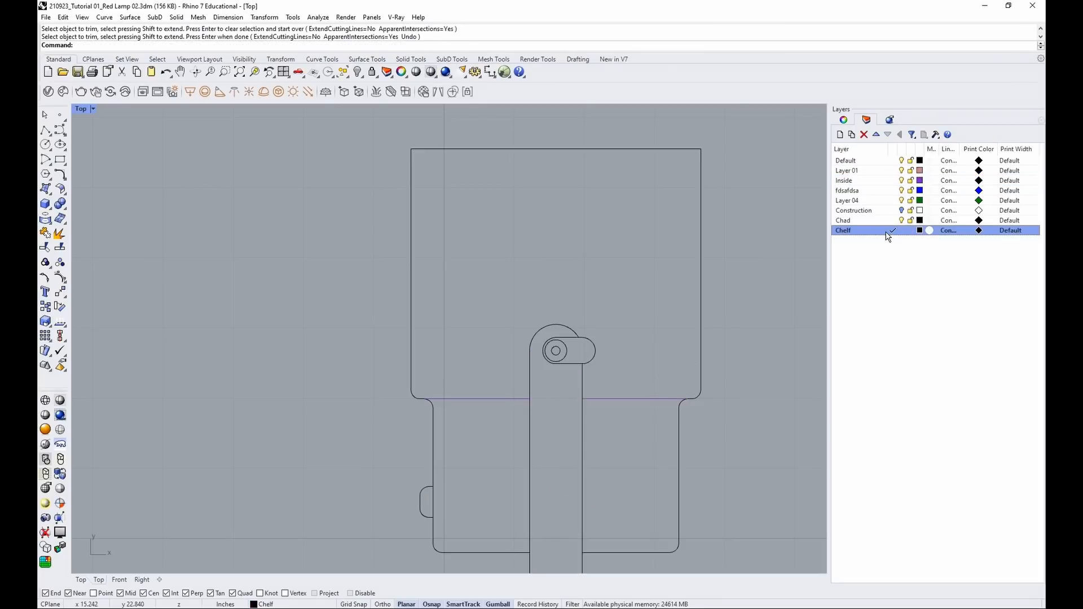
scroll(435, 454, "down", 5)
scroll(456, 551, "up", 5)
right_click_drag(547, 520, 540, 428)
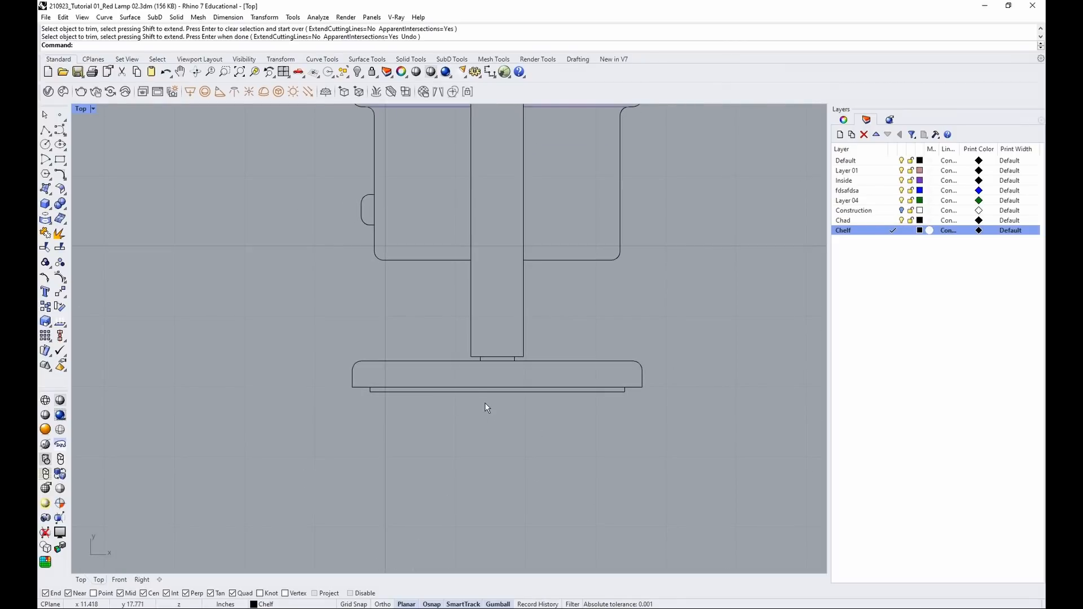
Try to fillet the two lower corners of the thin plate under the base with a 1/16 radius, and undo it
type("fillet")
key("Return")
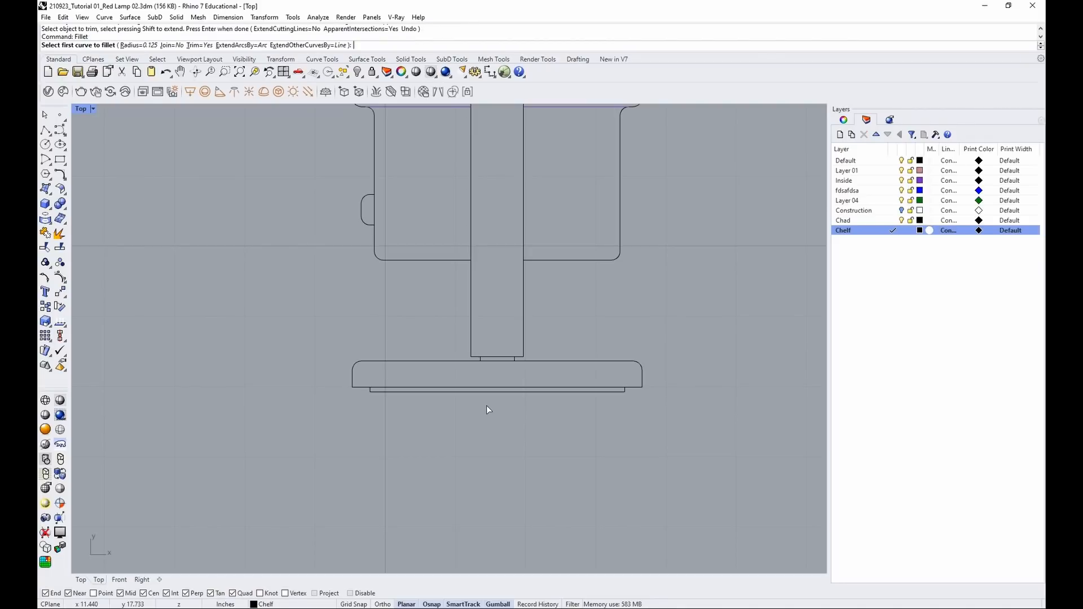
type("1/16")
key("Return")
scroll(331, 376, "up", 4)
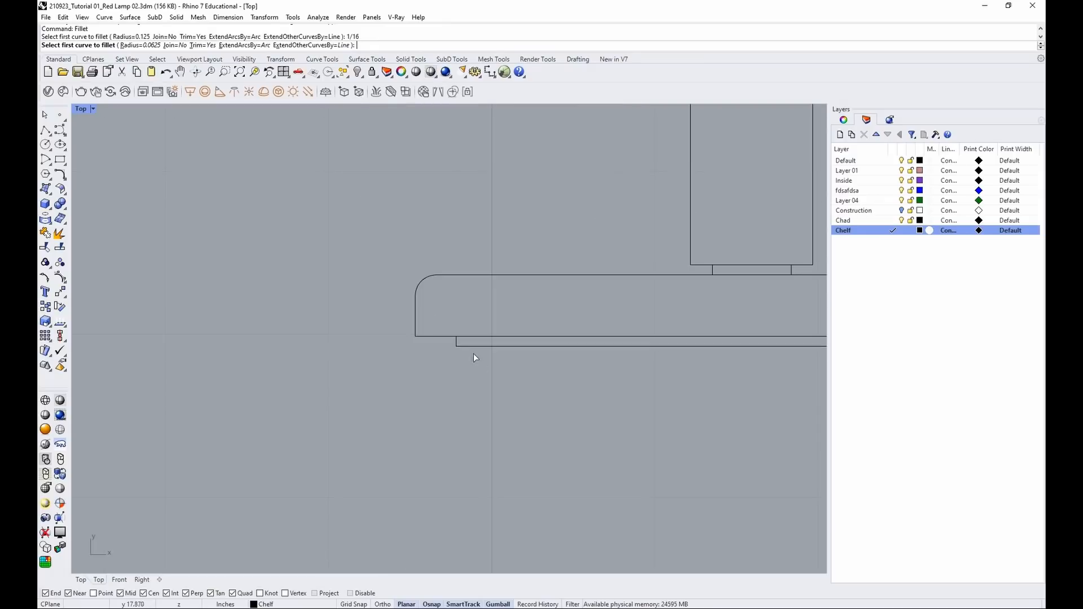
left_click(456, 344)
right_click_drag(659, 360, 286, 345)
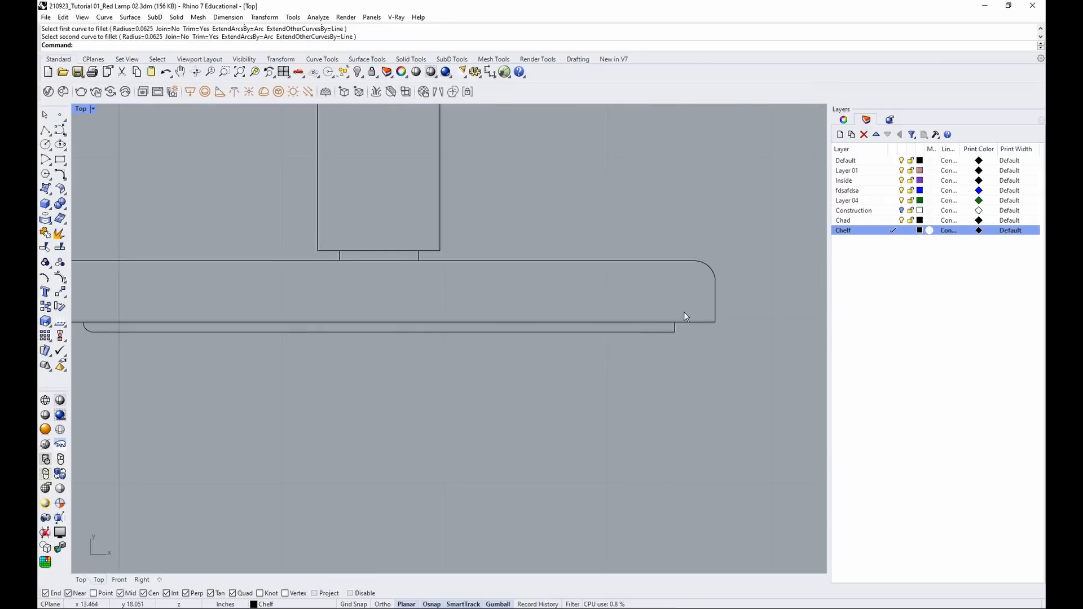
left_click(671, 332)
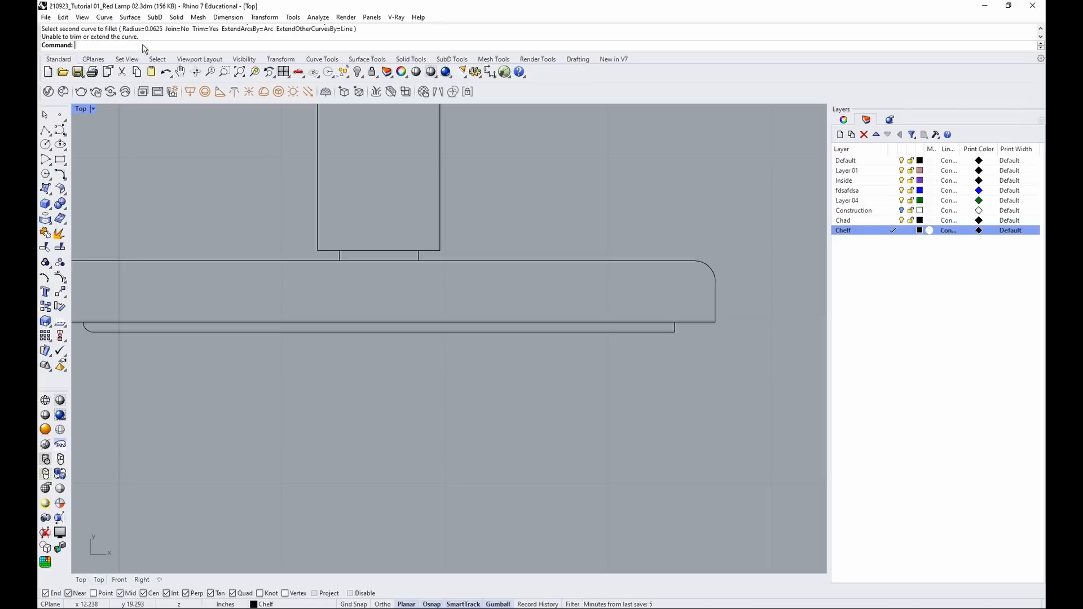
left_click(80, 333)
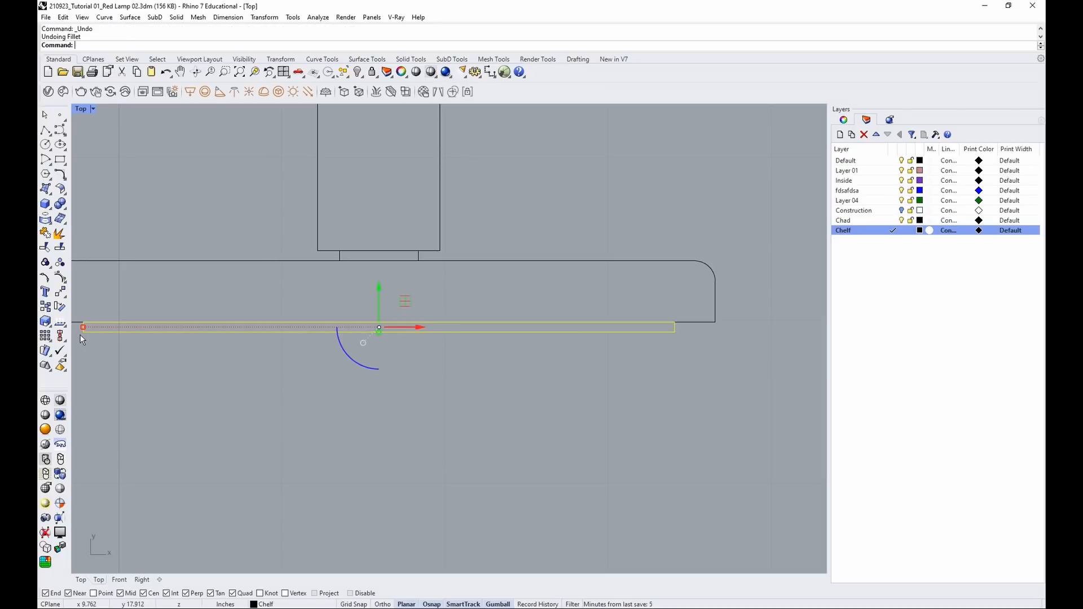
key("ctrl+z")
Set the fillet radius to .06 and fillet the lower left corner of the thin plate under the base
type("Fill")
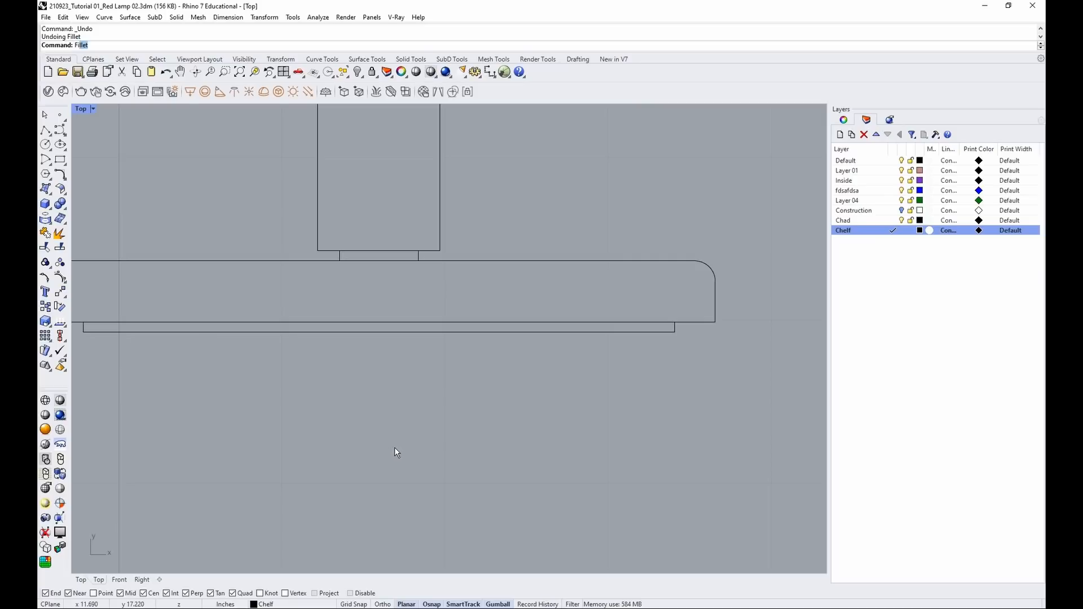
key("Return")
type("fi")
key("Return")
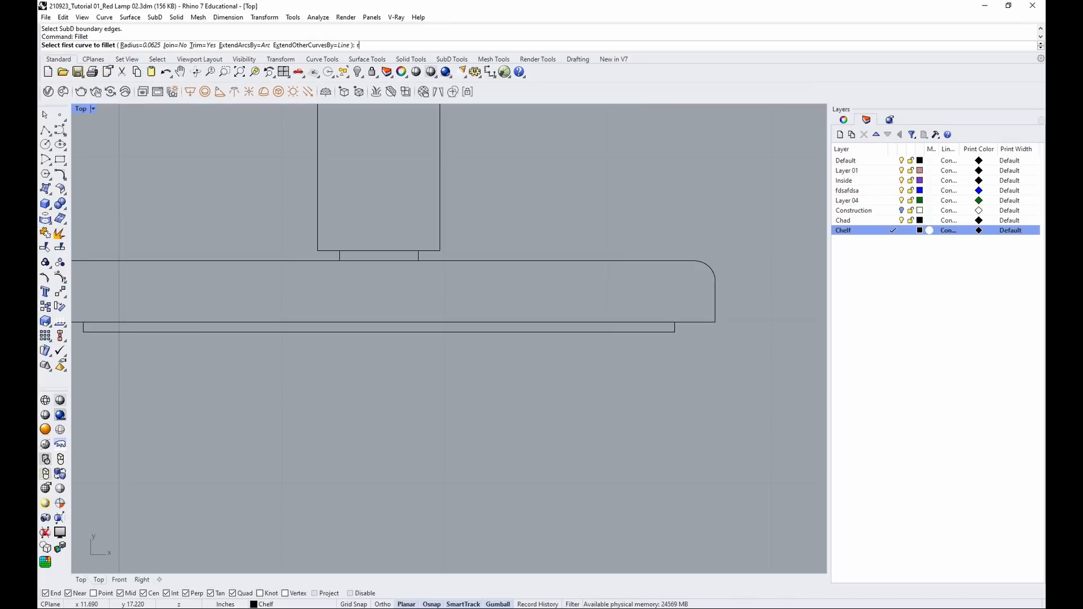
key("Return")
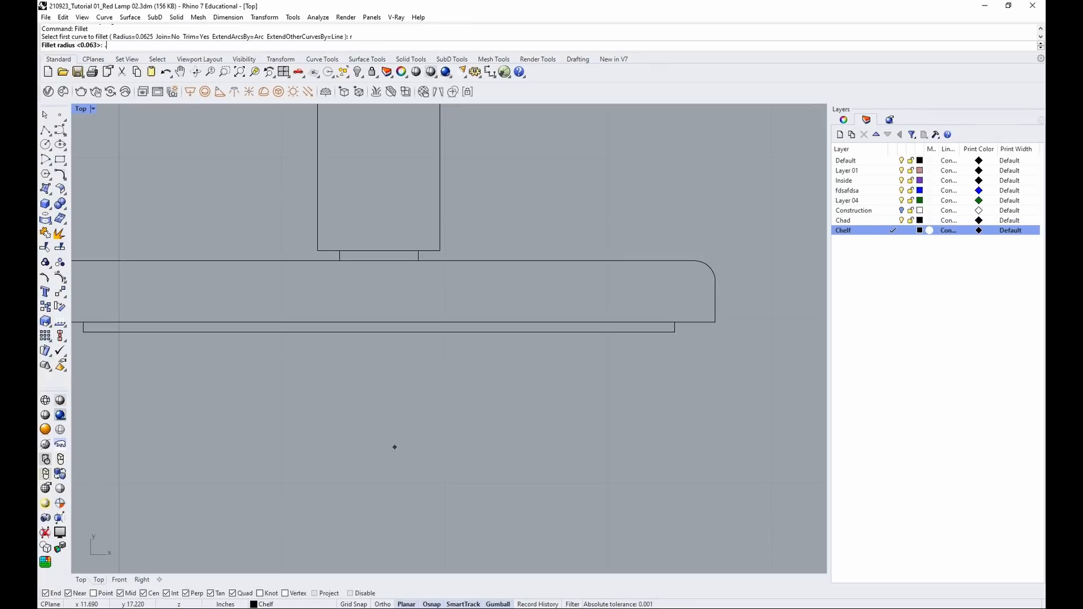
type(".06")
key("Return")
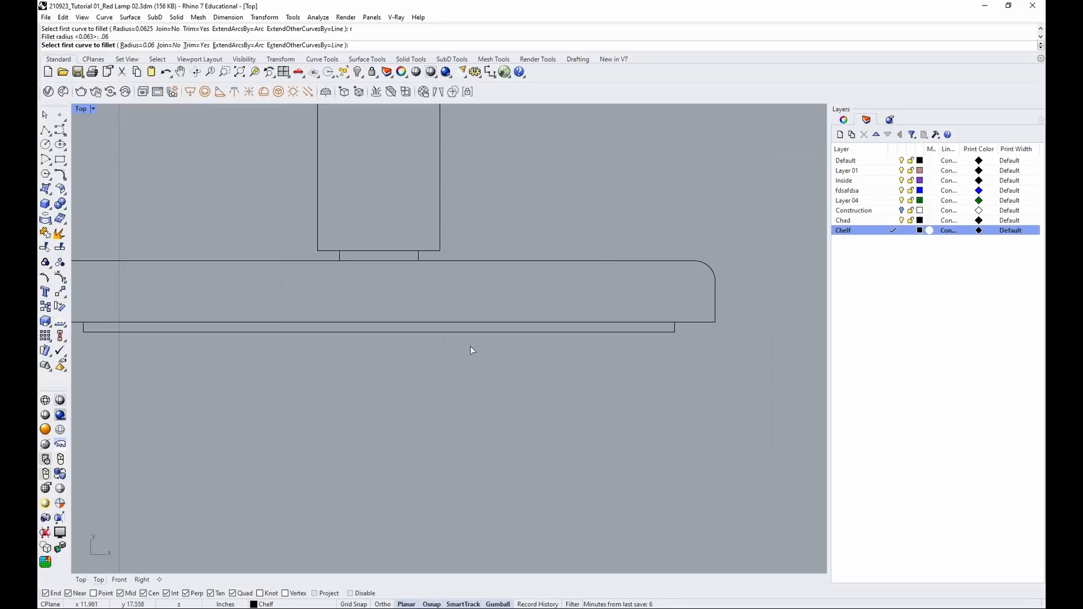
left_click(82, 328)
left_click(85, 331)
Fillet the lower right corner of the thin plate with the same .06 radius
key("Return")
left_click(671, 331)
left_click(675, 327)
Save the finished lamp drawing
scroll(699, 376, "down", 6)
scroll(466, 384, "up", 3)
scroll(521, 372, "up", 2)
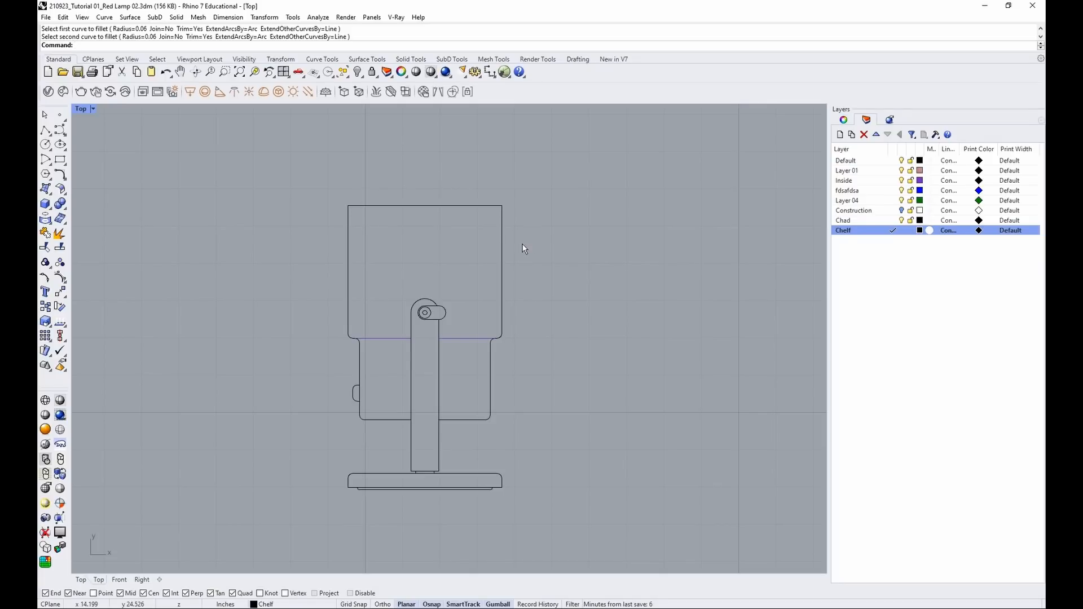
key("BackSpace")
type("save")
key("Return")
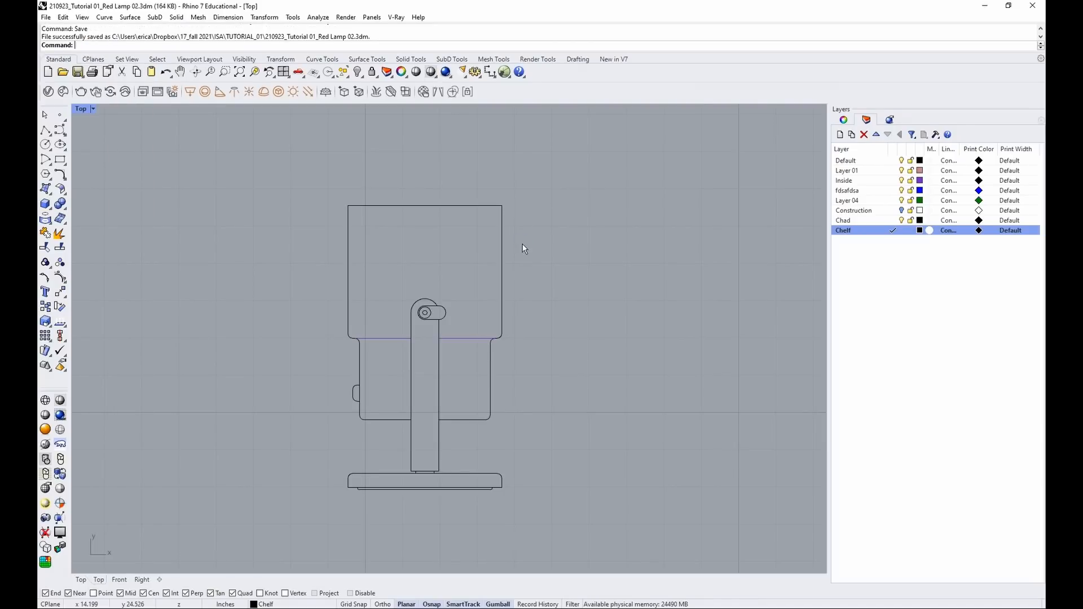
Open the print setup and choose Adobe PDF as the destination with Tabloid paper size
type("Print")
key("Return")
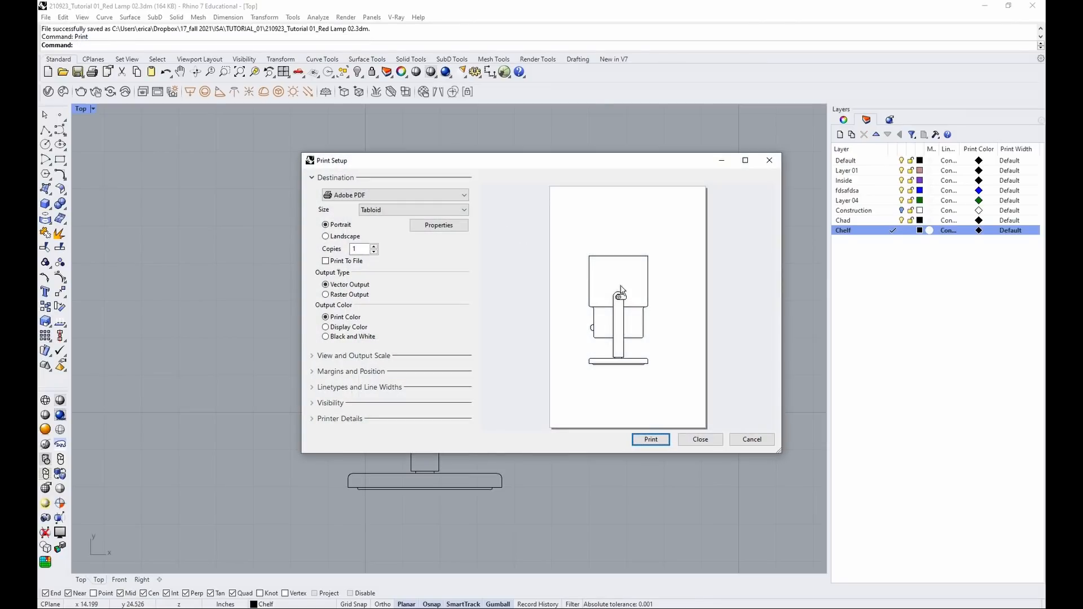
left_click(358, 204)
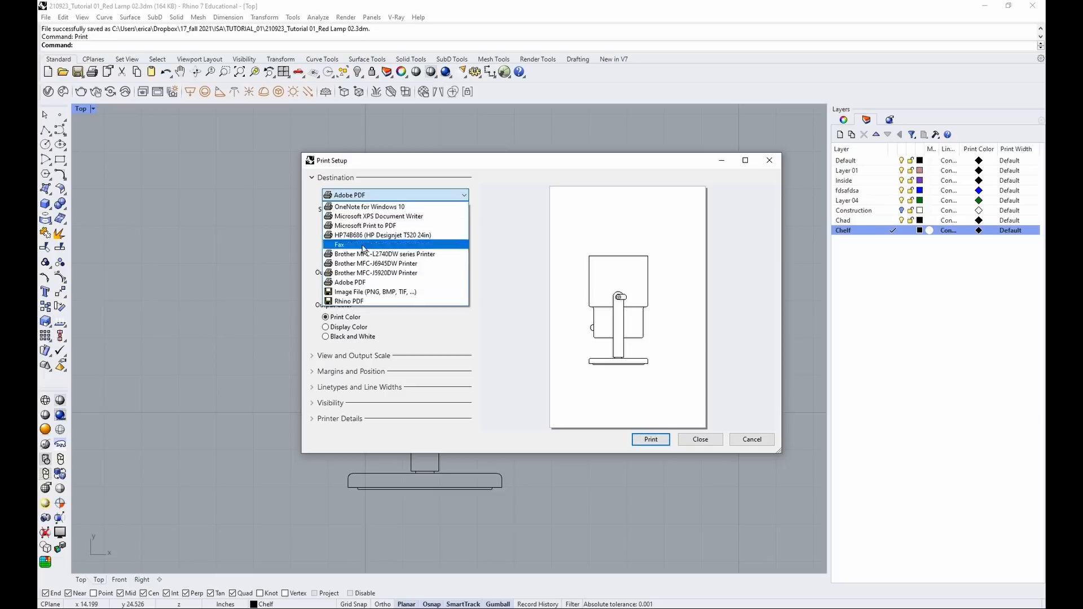
left_click(369, 282)
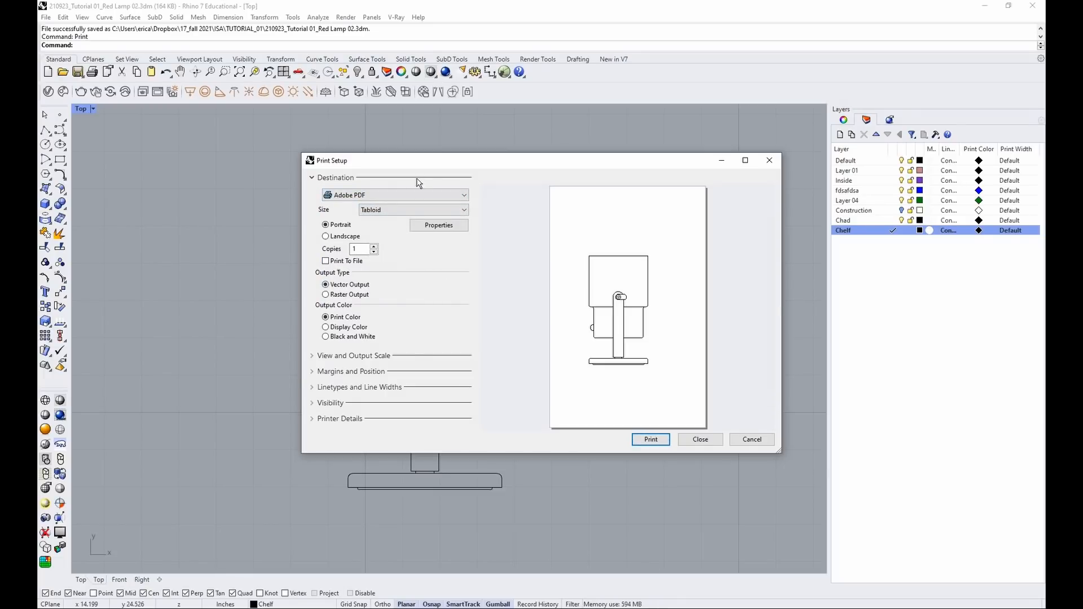
left_click(407, 213)
scroll(445, 376, "down", 2)
scroll(445, 377, "down", 1)
scroll(435, 339, "up", 3)
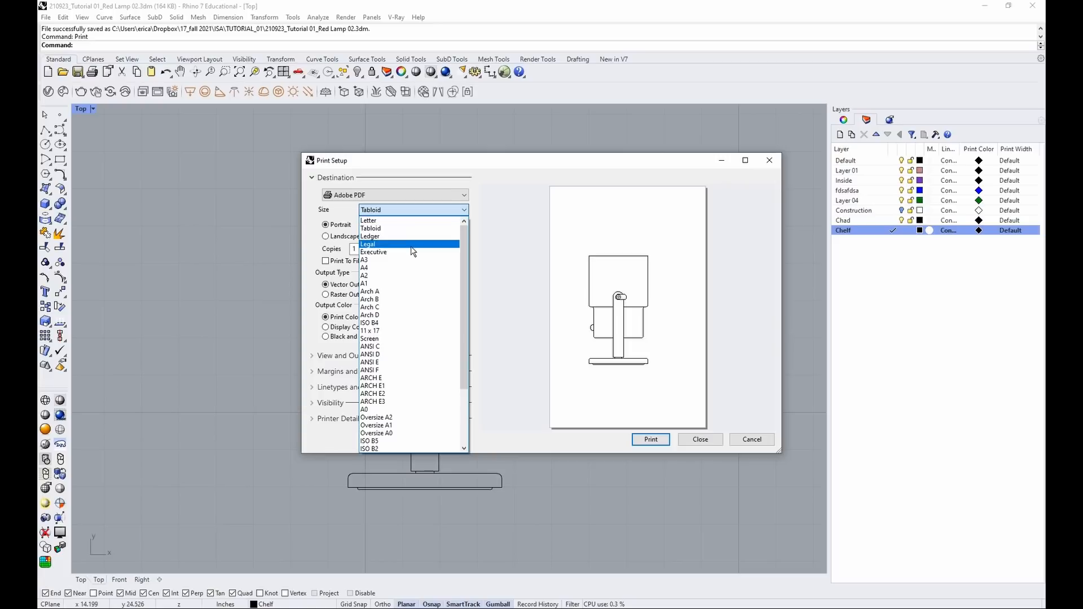
left_click(414, 230)
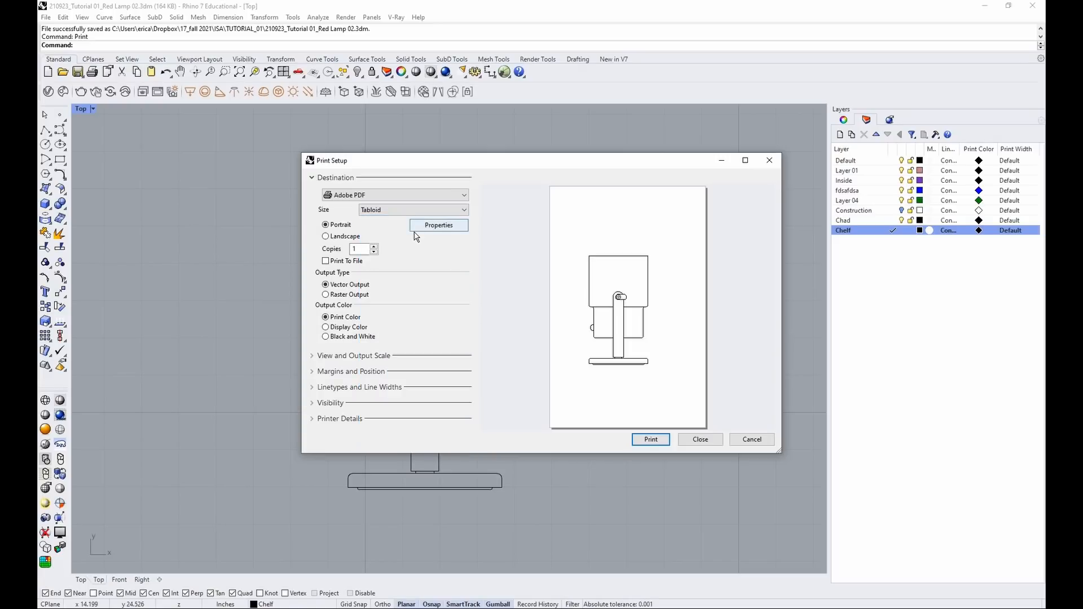
Set the output color to Print Color and the print scale to 1:1
left_click(341, 338)
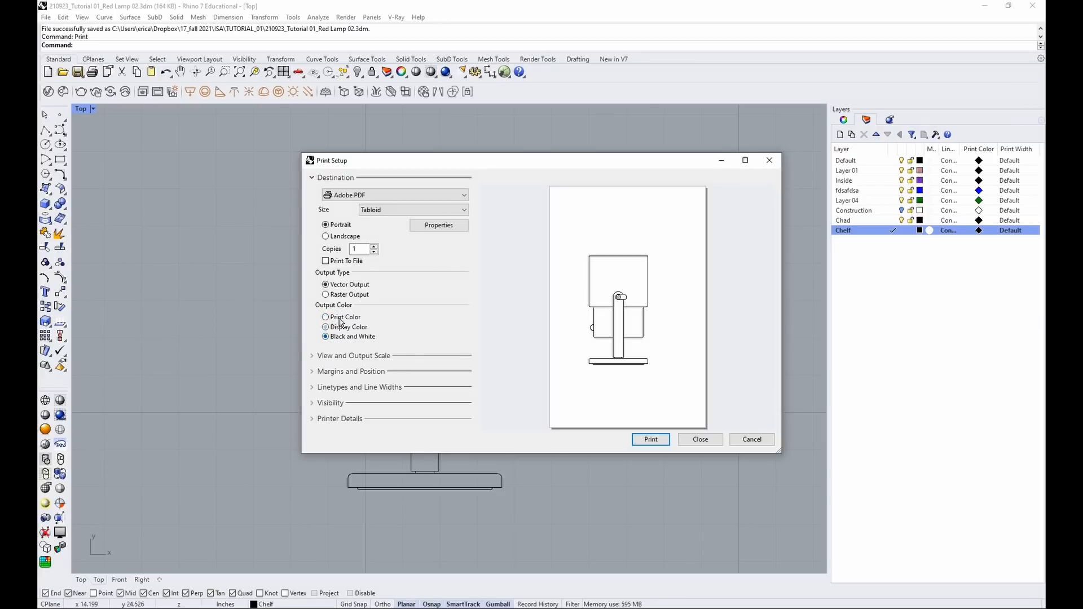
left_click(333, 356)
left_click_drag(473, 332, 477, 418)
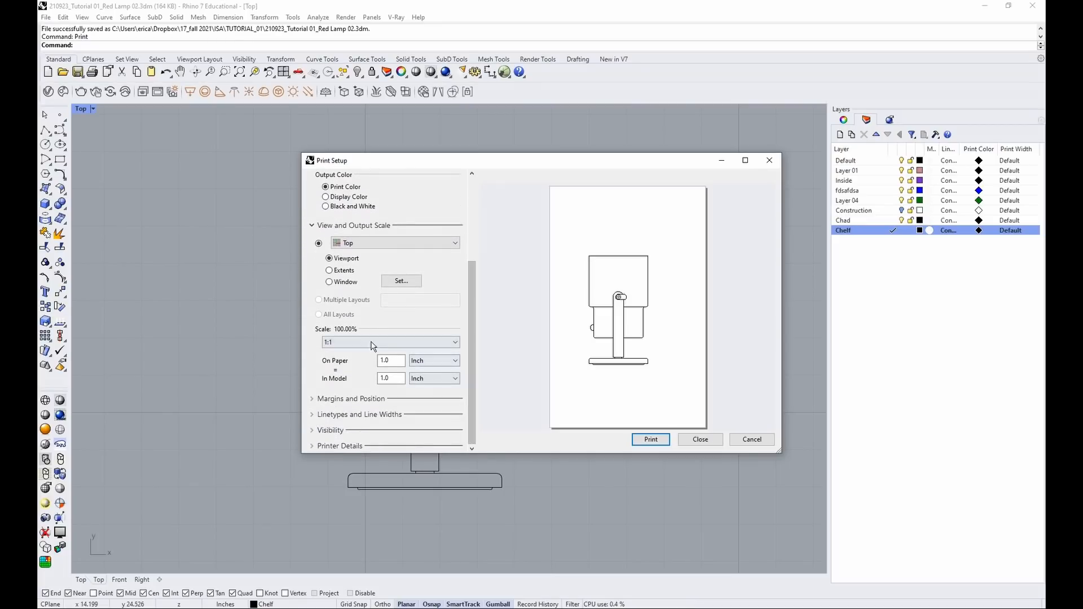
left_click(331, 346)
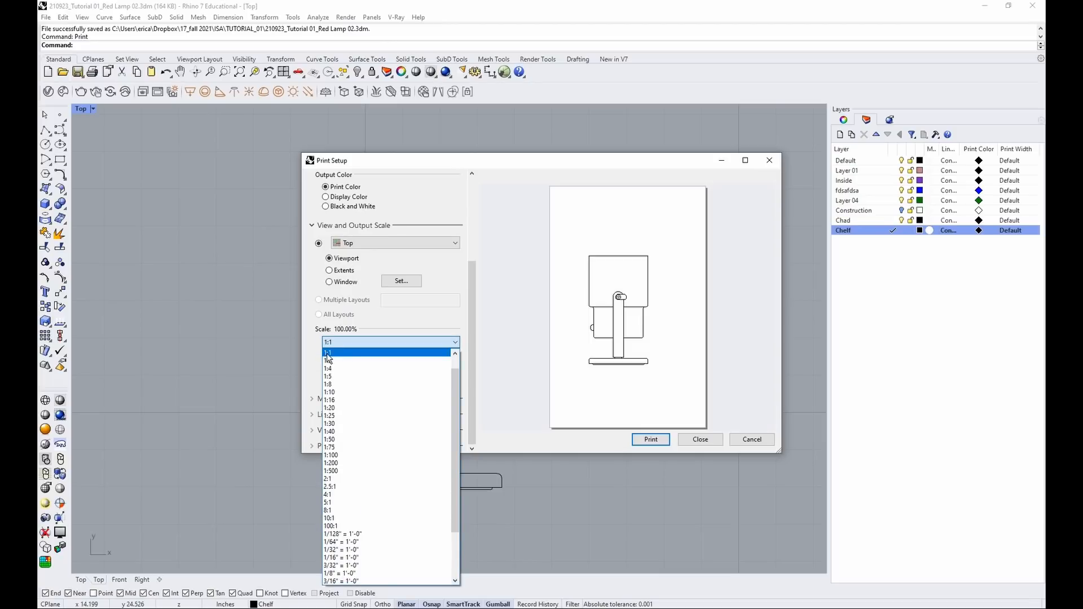
left_click(329, 355)
left_click(333, 346)
left_click(333, 354)
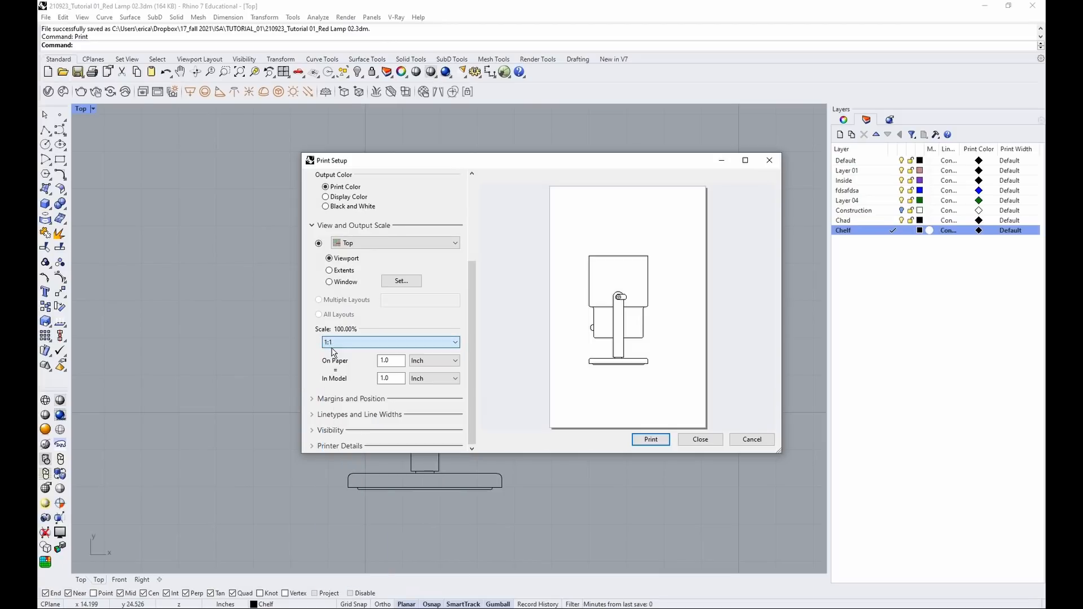
Try the Scaled to Fit print scale and return the scale to 1:1
left_click(344, 344)
left_click(335, 382)
scroll(345, 345, "up", 4)
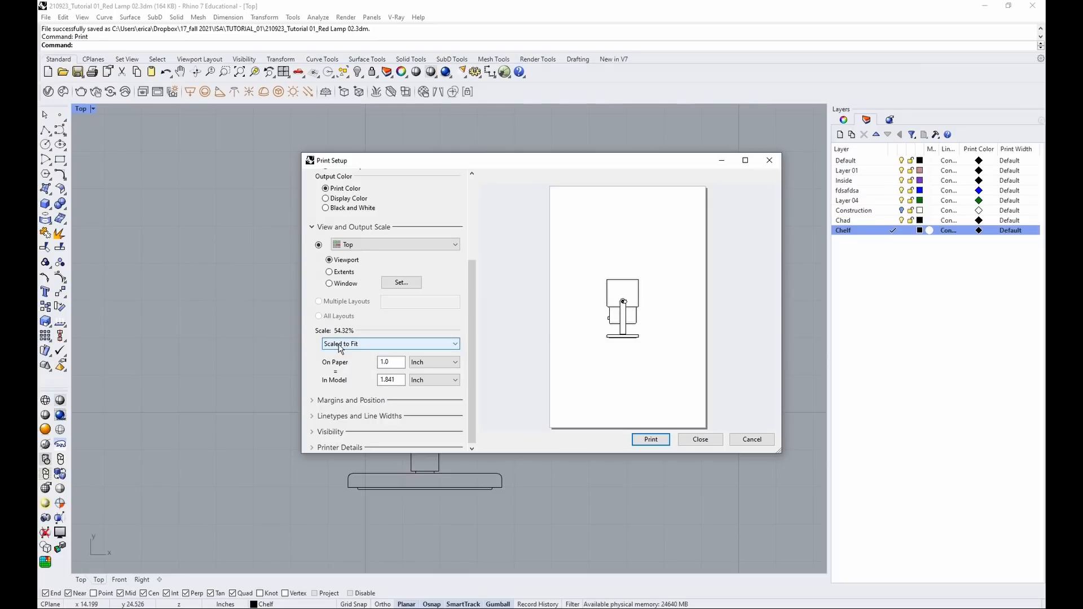
scroll(340, 345, "down", 1)
left_click(340, 345)
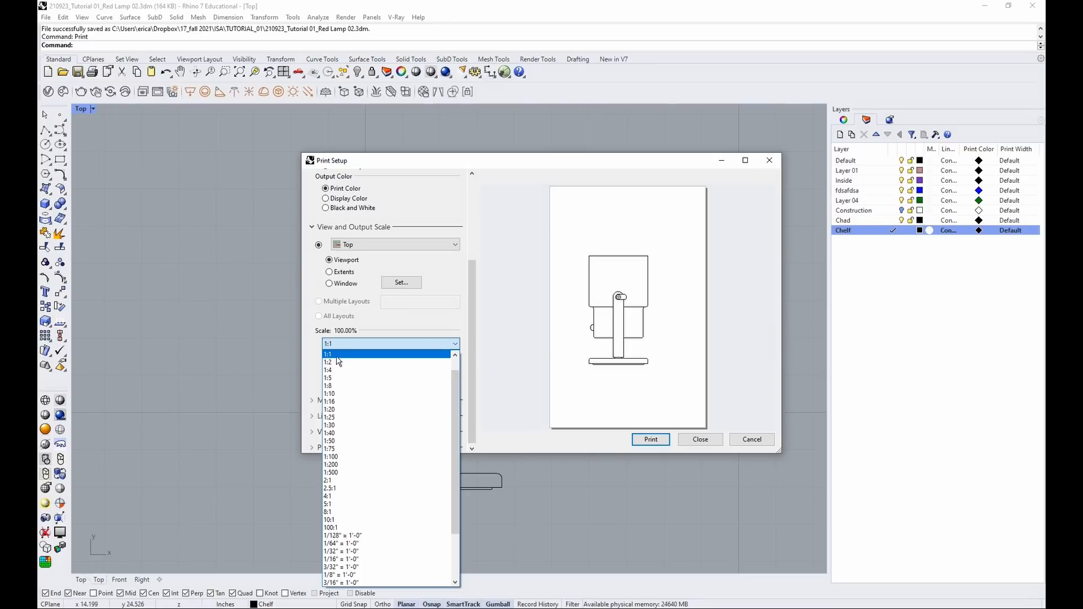
left_click(336, 357)
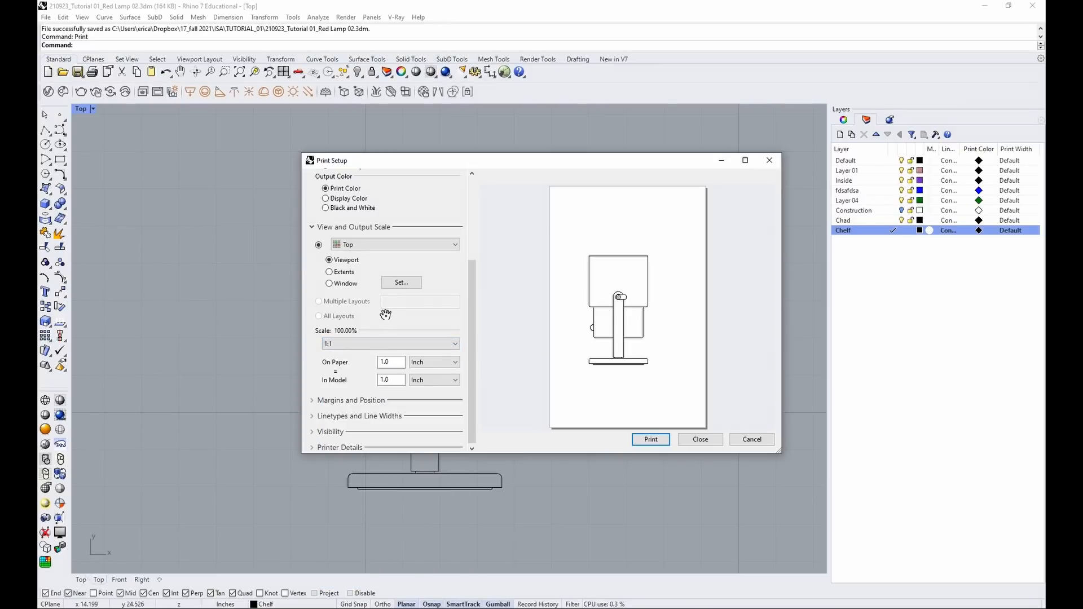
Set the print area to Window and center it on the midpoint between the two inside lines at the lamp's arm
left_click(348, 284)
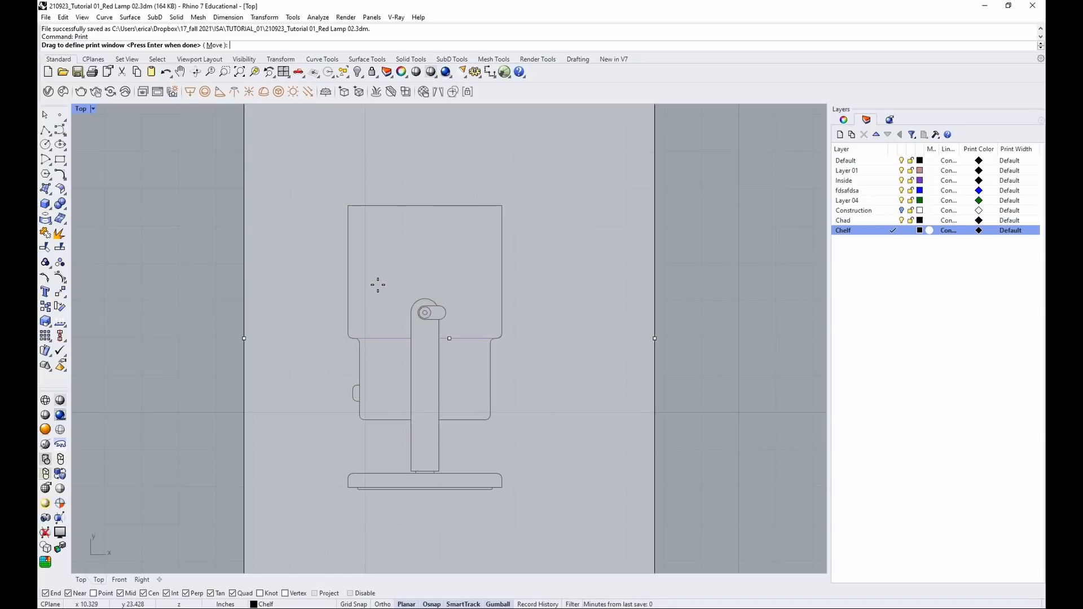
scroll(649, 438, "down", 2)
scroll(490, 482, "up", 4)
left_click_drag(523, 364, 509, 363)
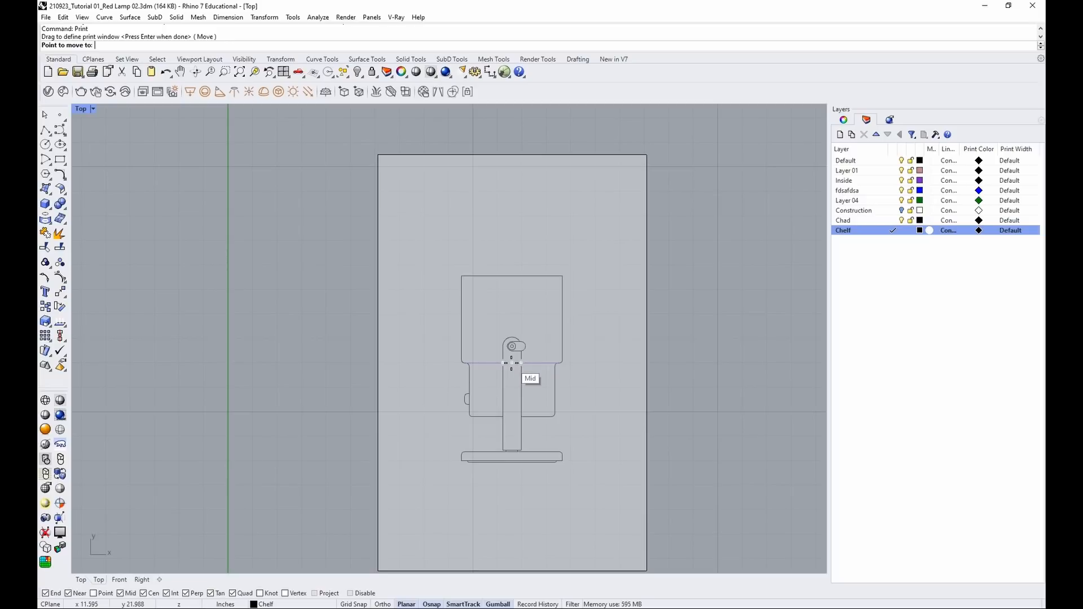
left_click(513, 362)
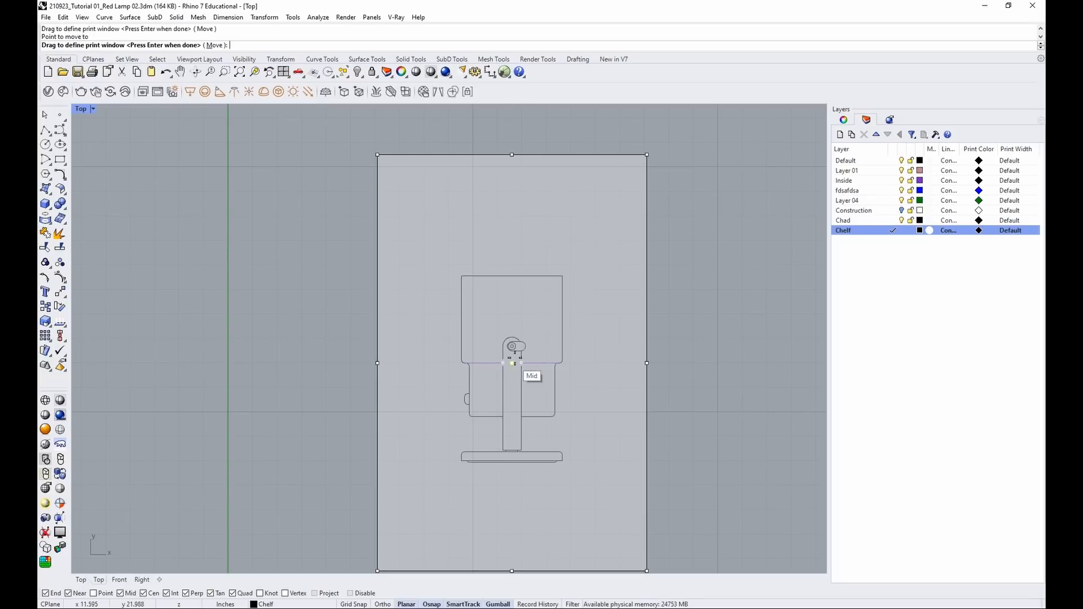
key("Return")
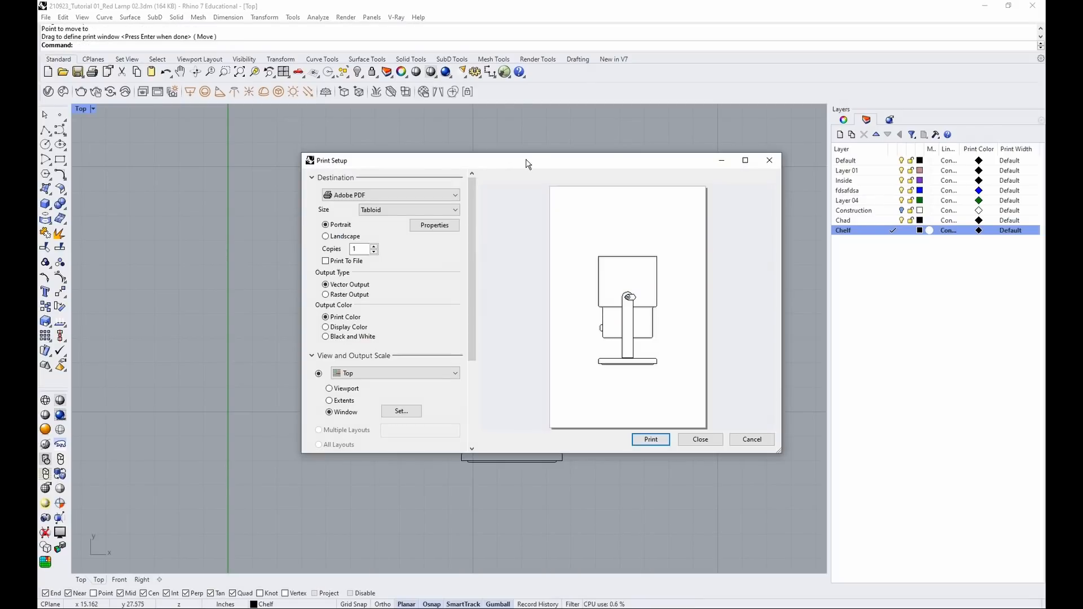
Start printing the lamp to PDF and dismiss the file-saving dialog
left_click_drag(470, 255, 534, 220)
left_click(650, 439)
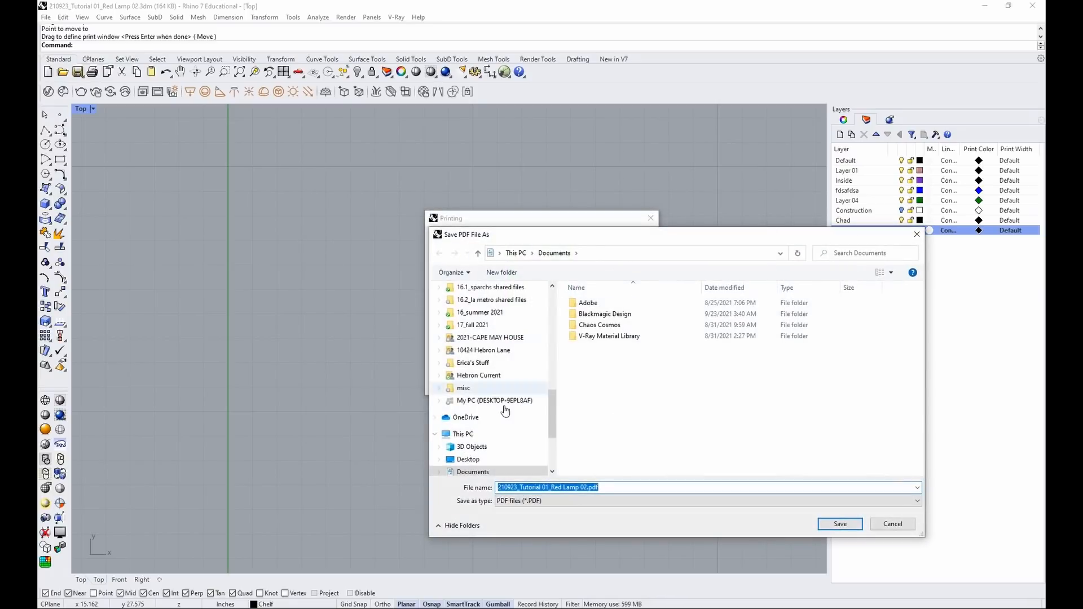
left_click(917, 234)
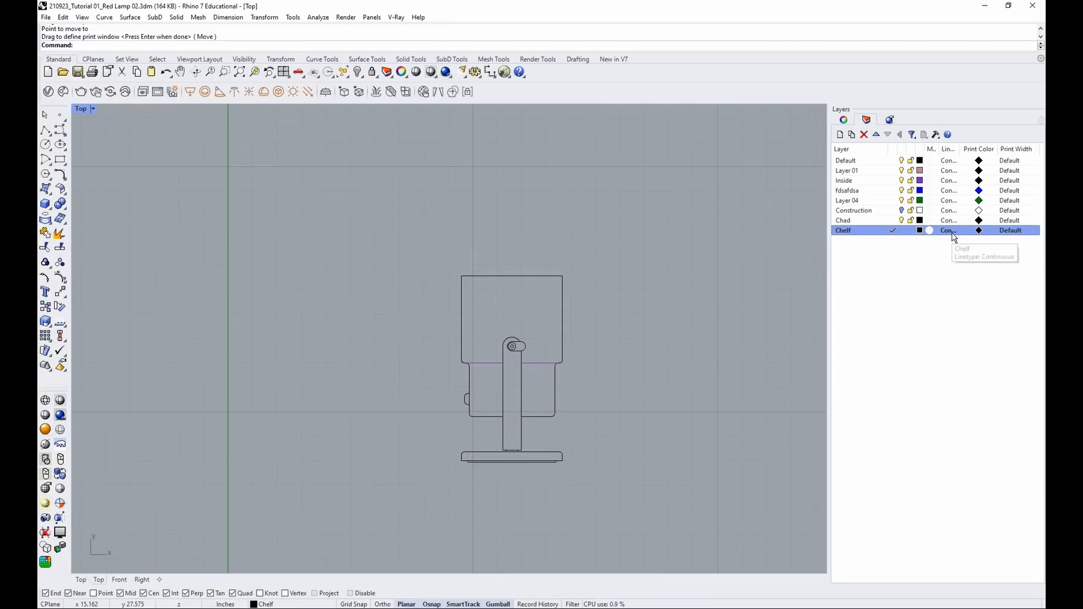